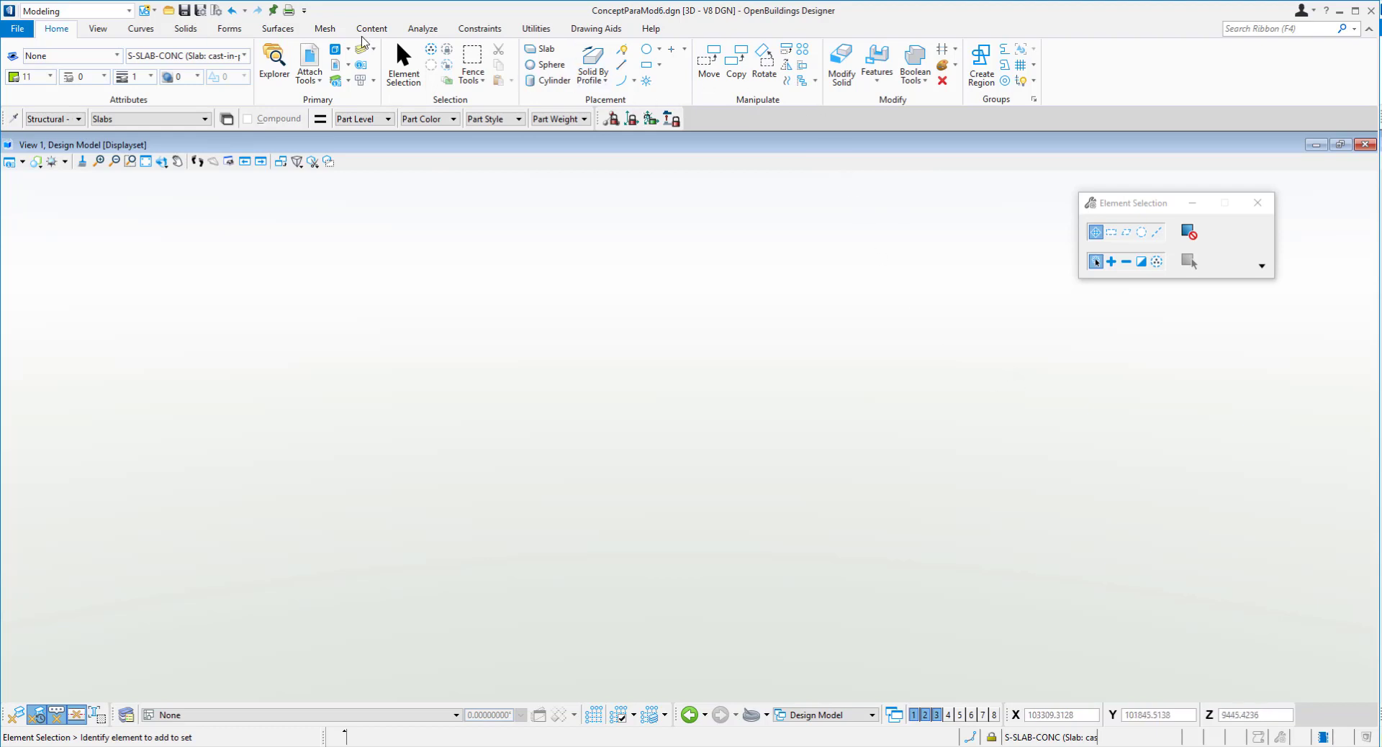
- Open the Variables manager and add a local variable named Height
click(480, 28)
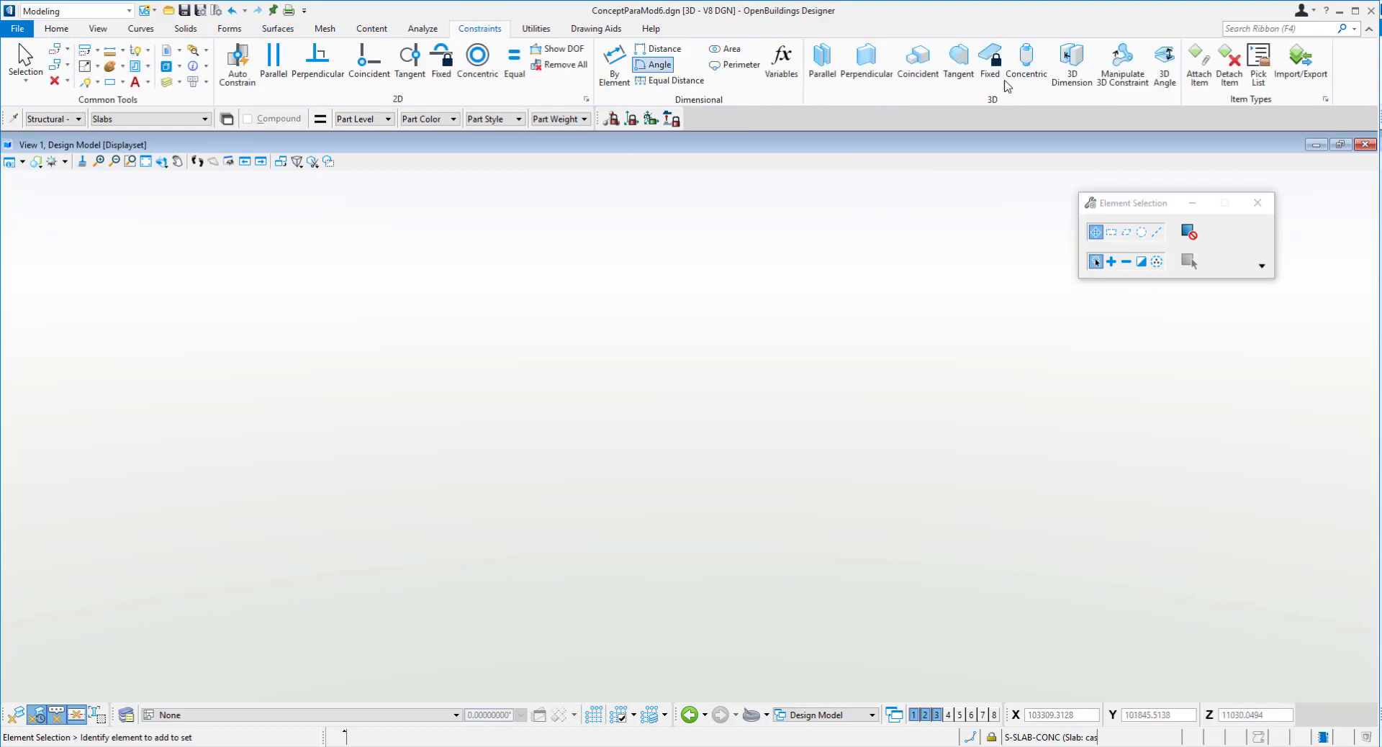
click(781, 65)
click(914, 401)
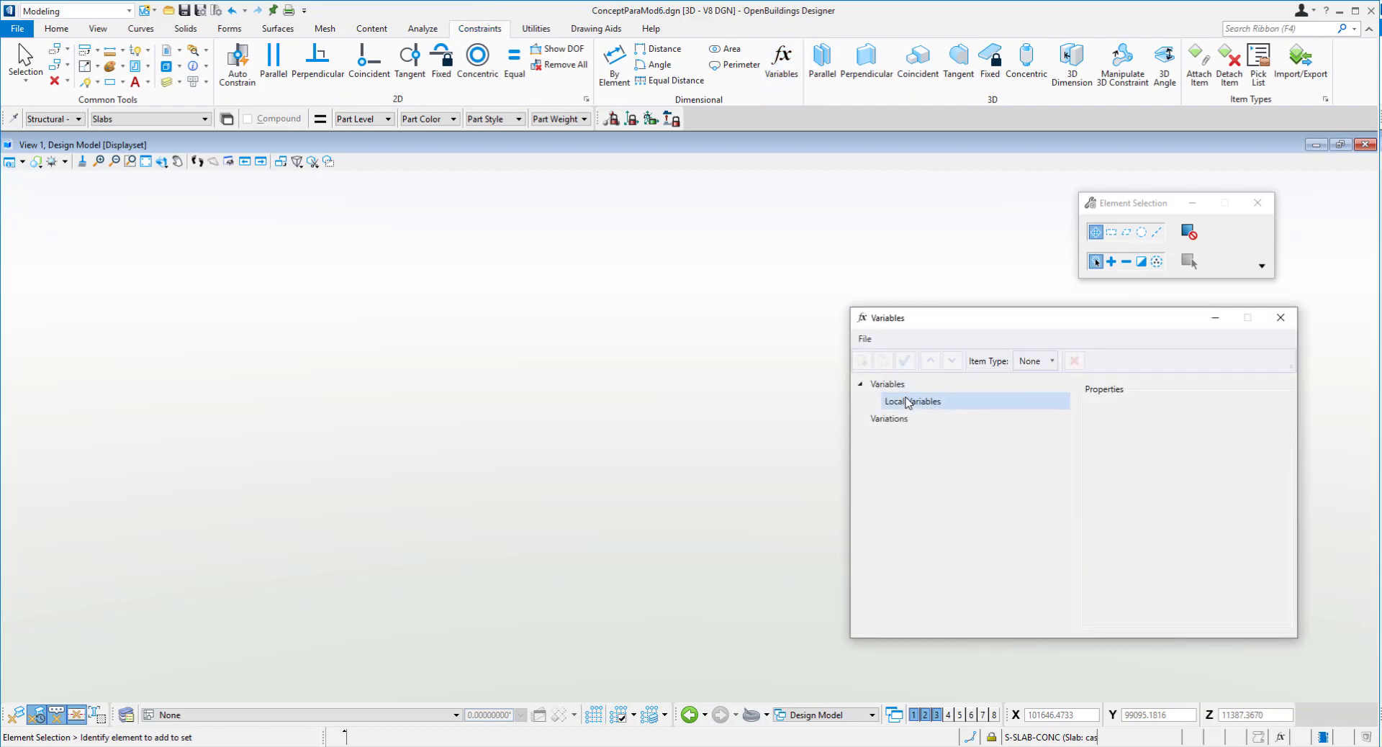
click(863, 361)
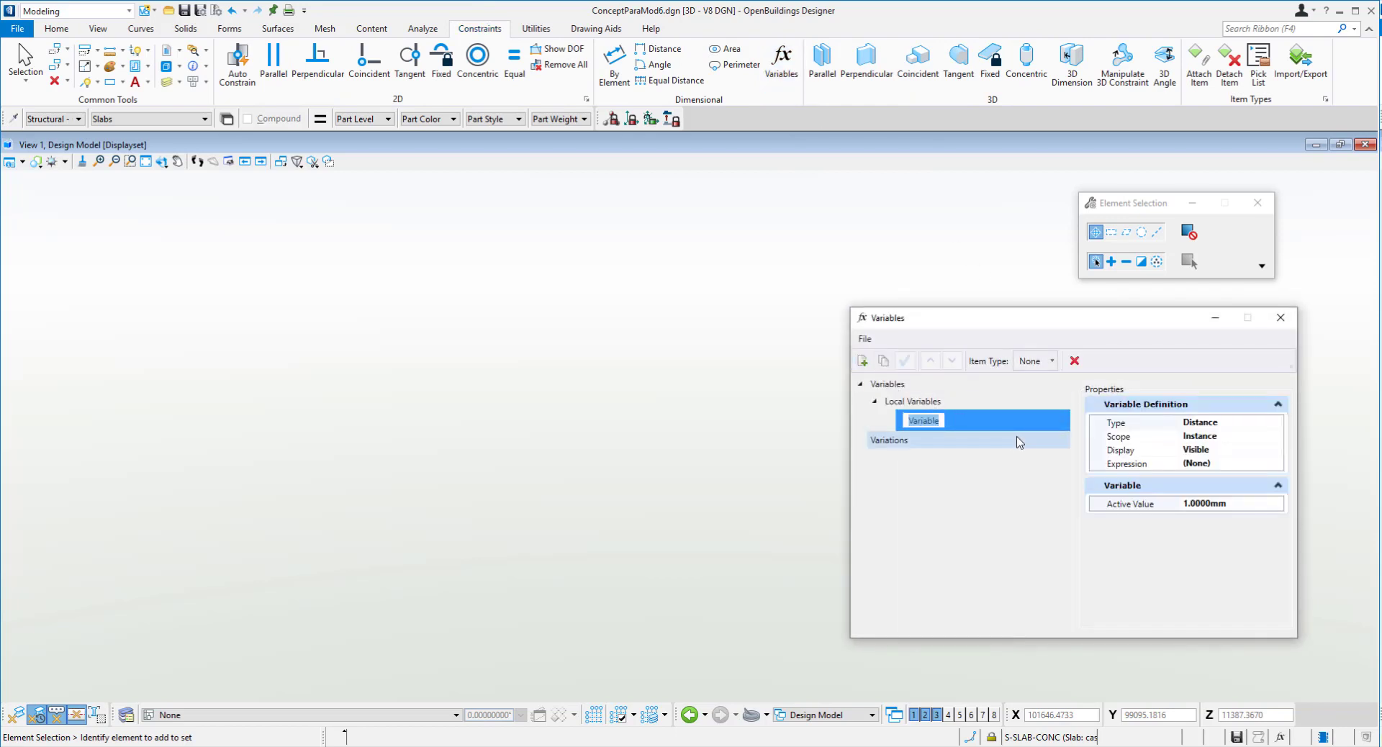
text(Height)
key(Return)
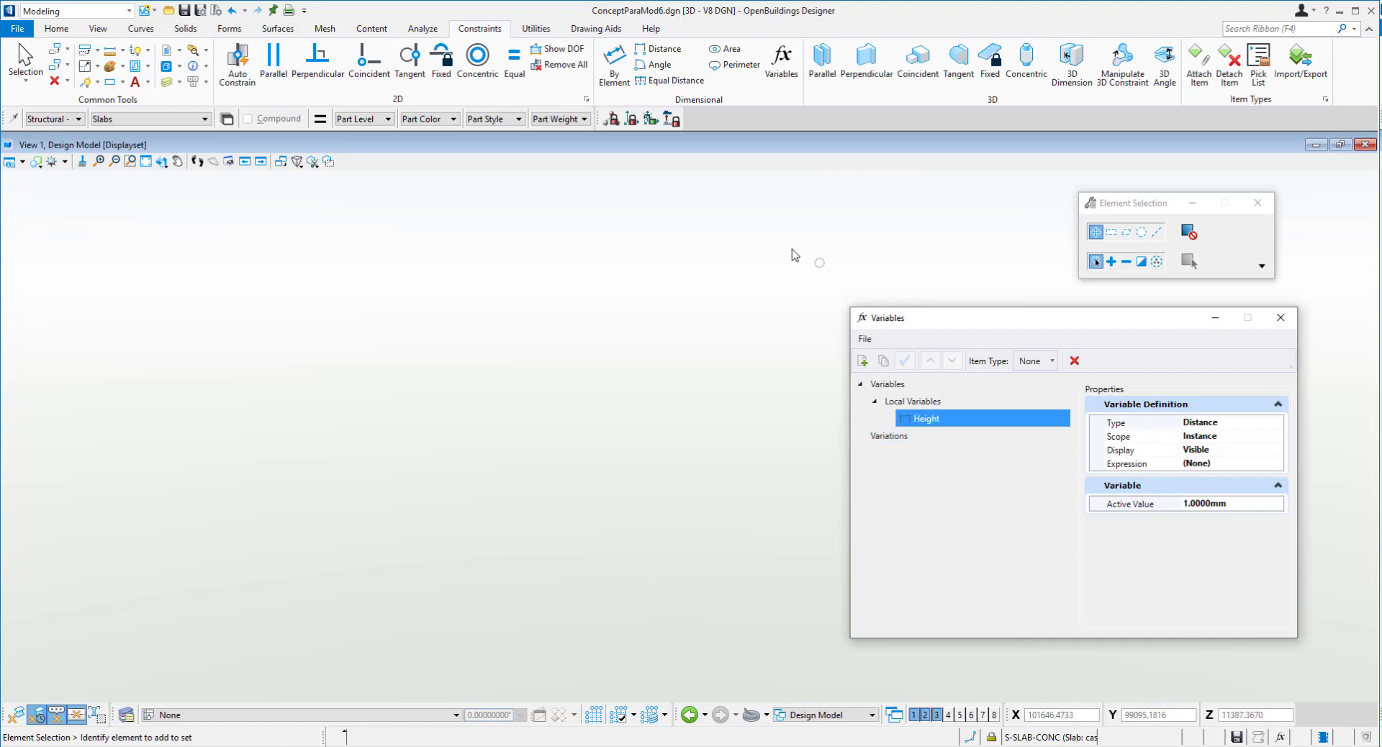
- Add two more local variables named Width and Depth, then select Height and Width
click(863, 361)
text(Wi)
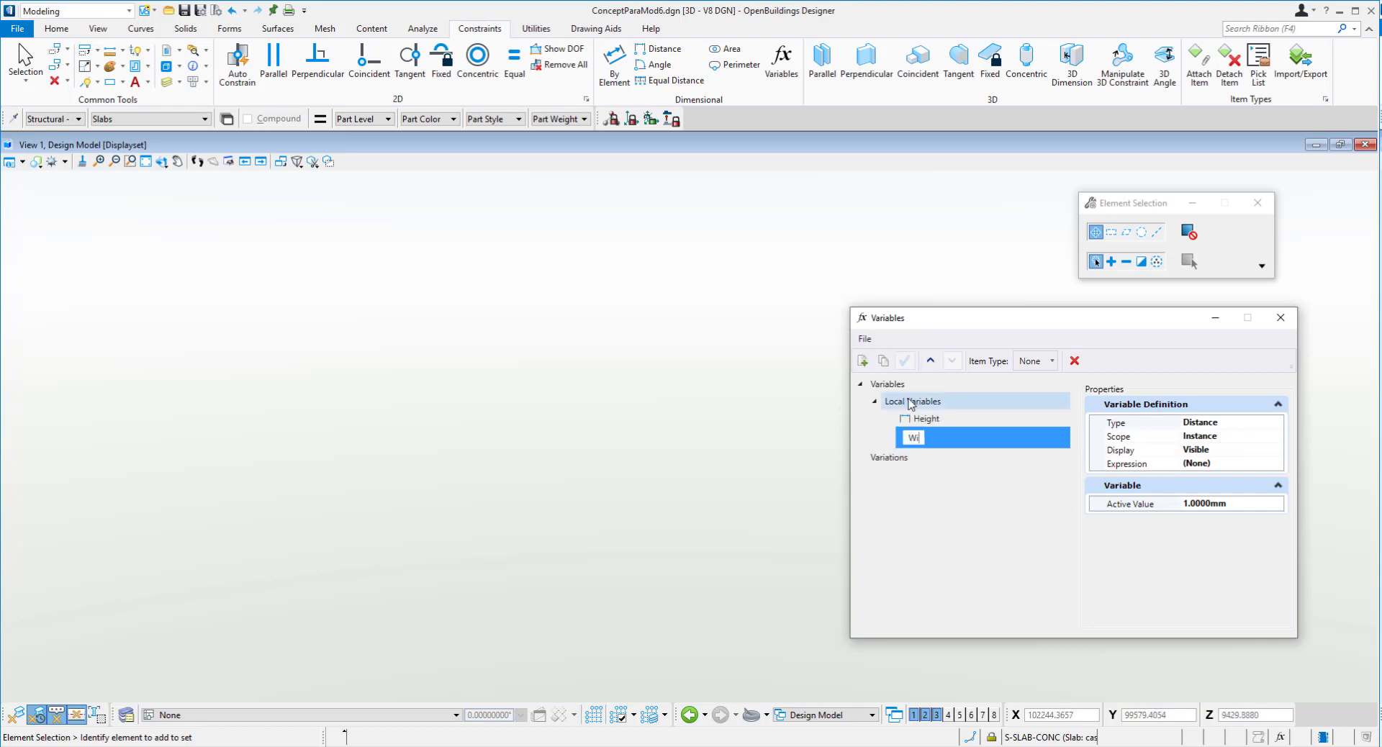
text(dth)
key(Return)
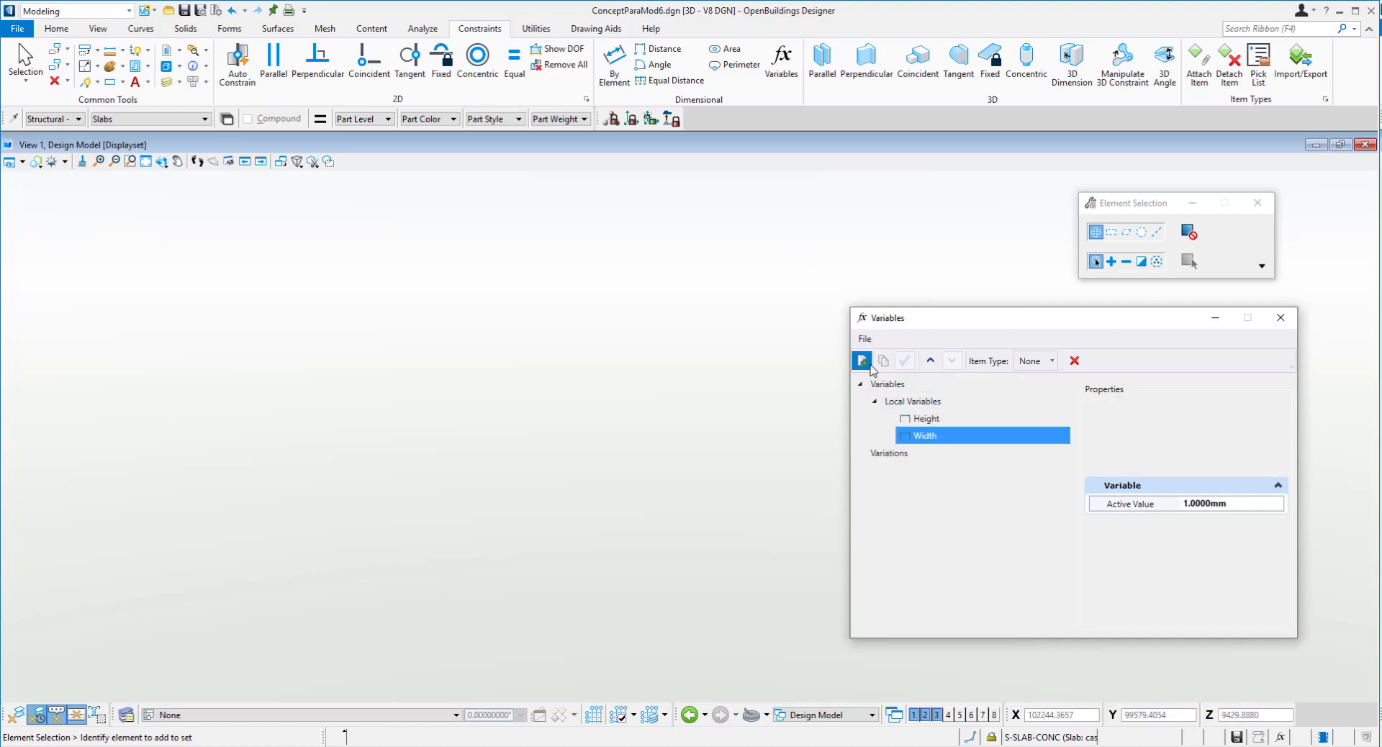
click(862, 361)
text(Depth)
key(Return)
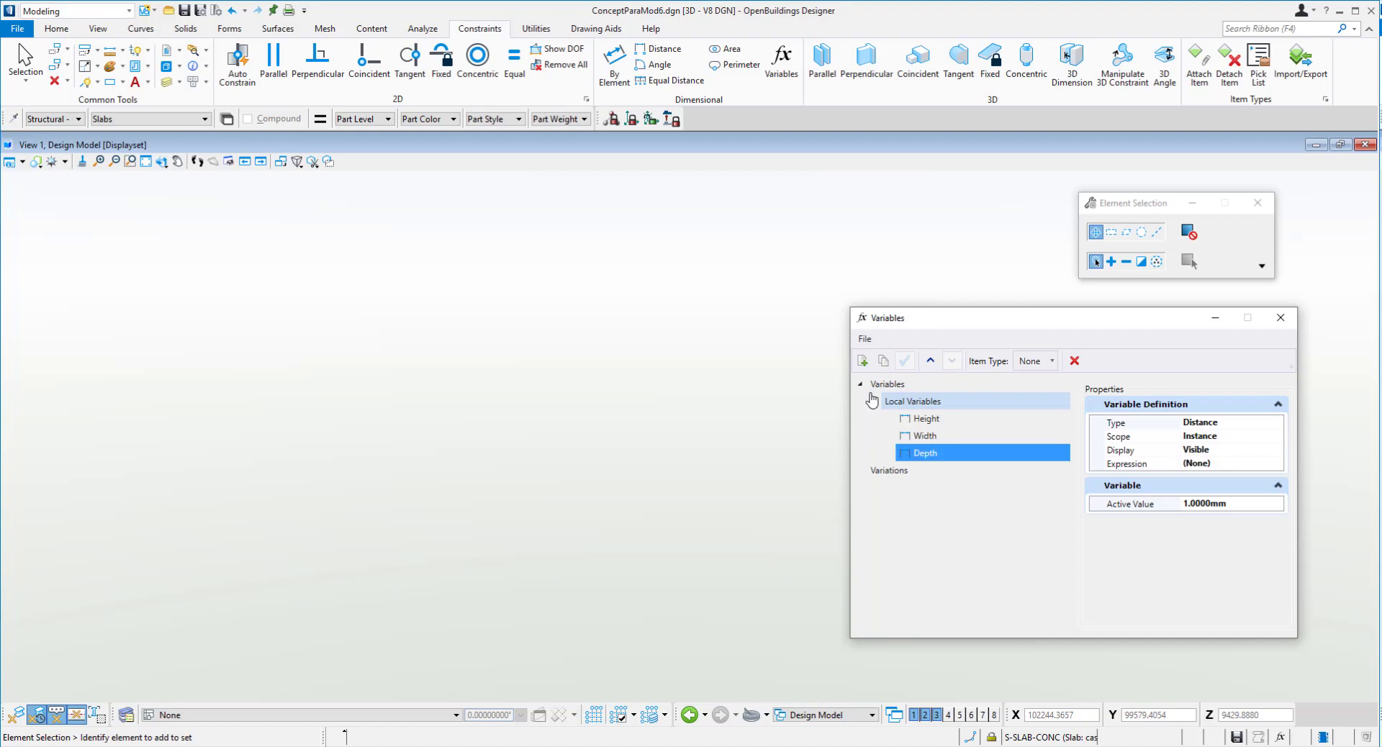
click(920, 423)
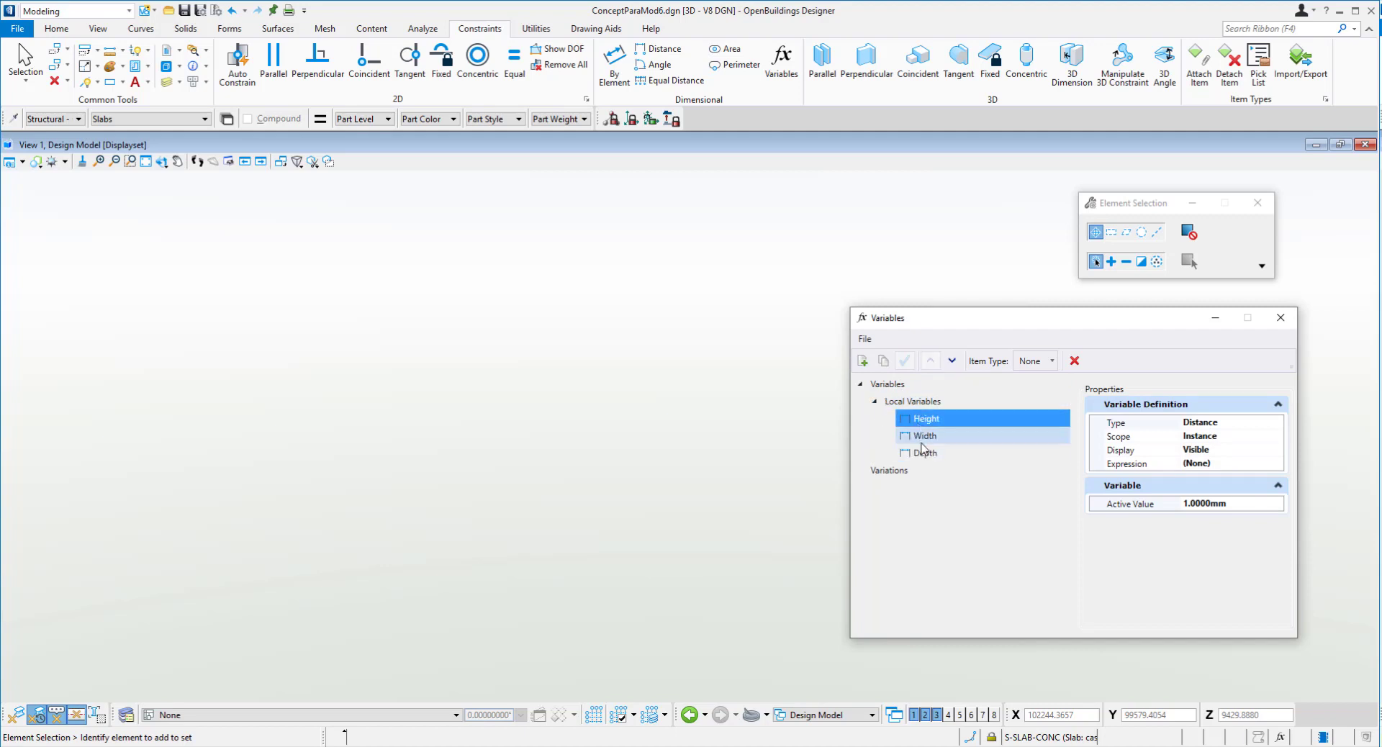
click(921, 437)
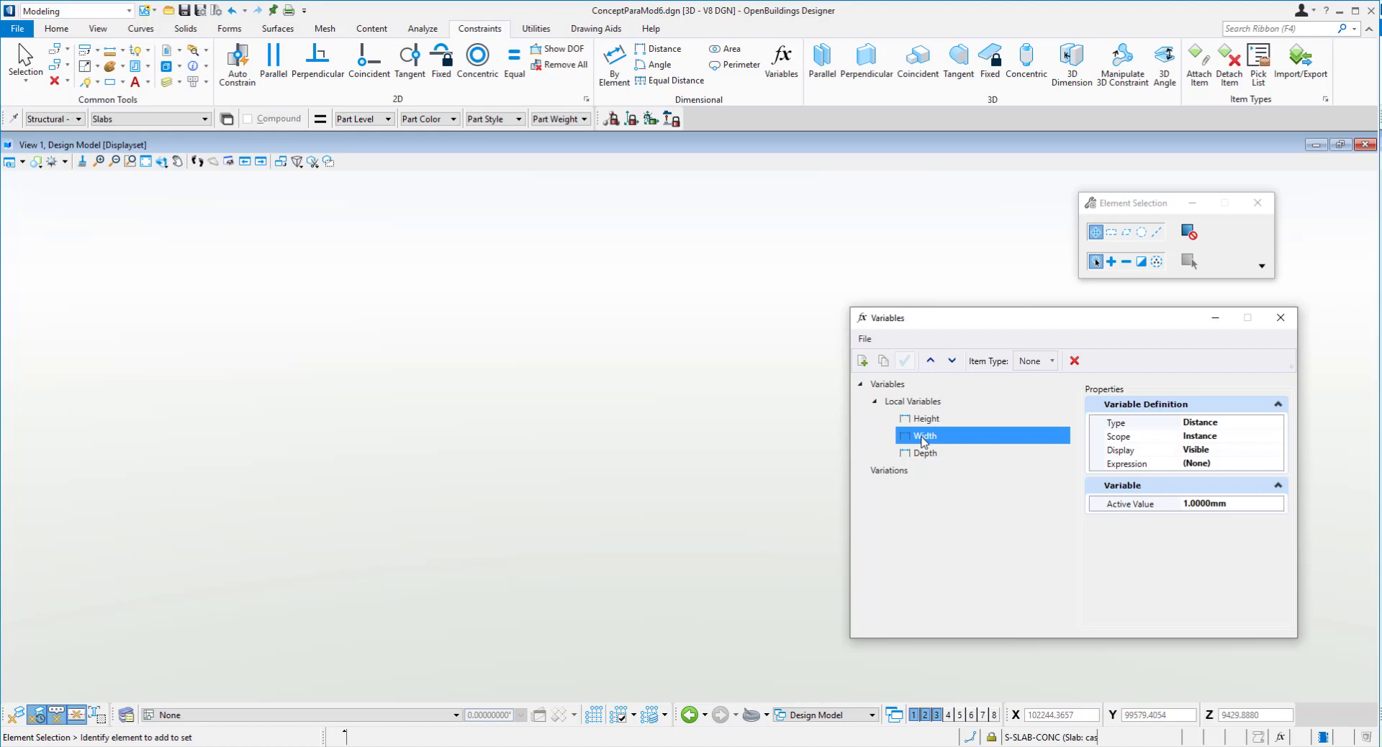
- Set Width's expression to Height in the Expression Builder and test it
click(1232, 464)
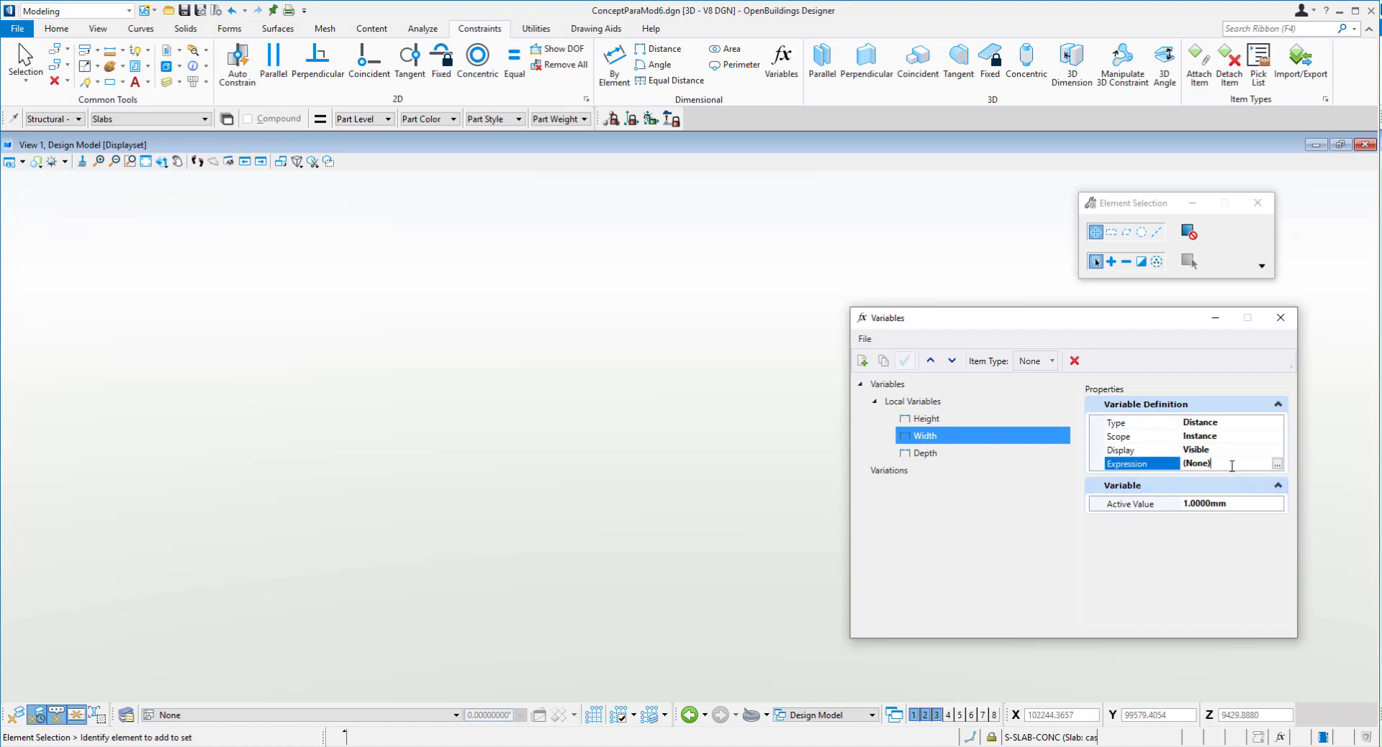
click(1278, 464)
double_click(861, 384)
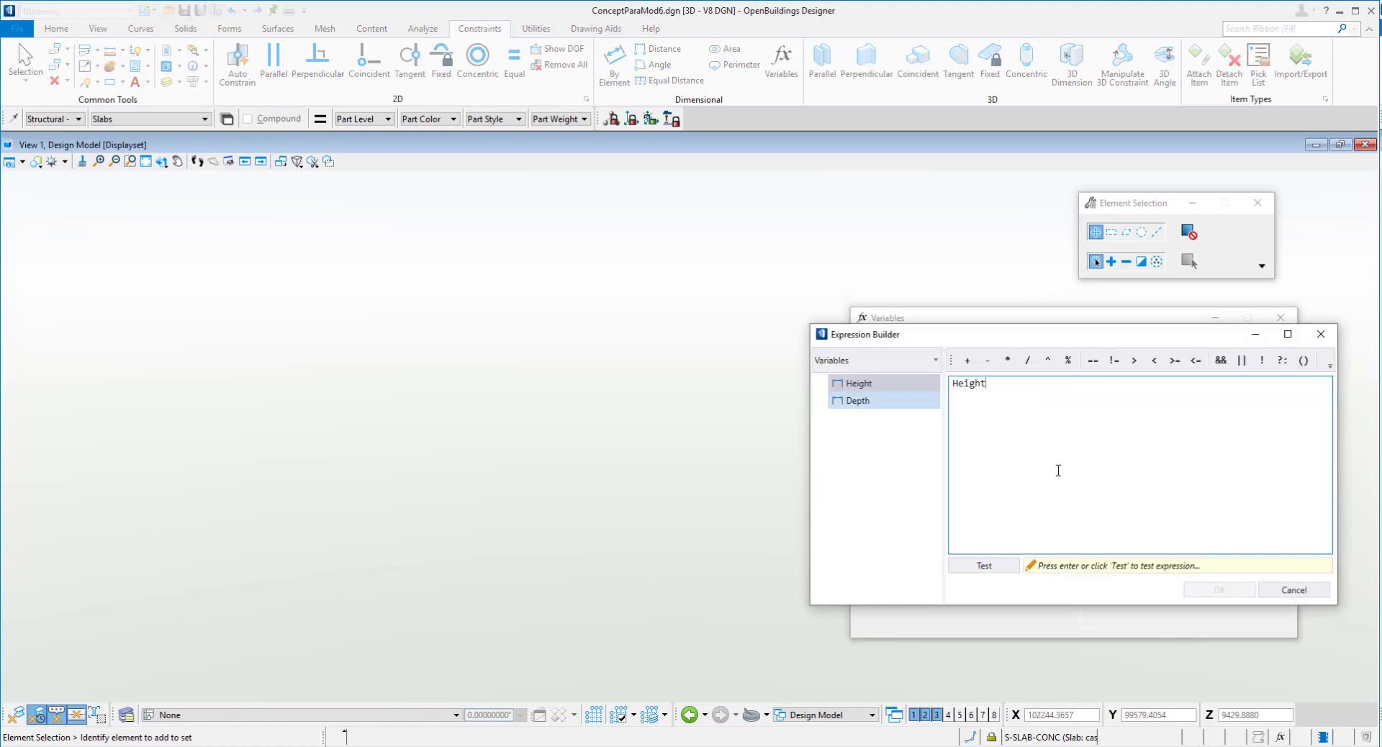
click(985, 566)
click(1220, 590)
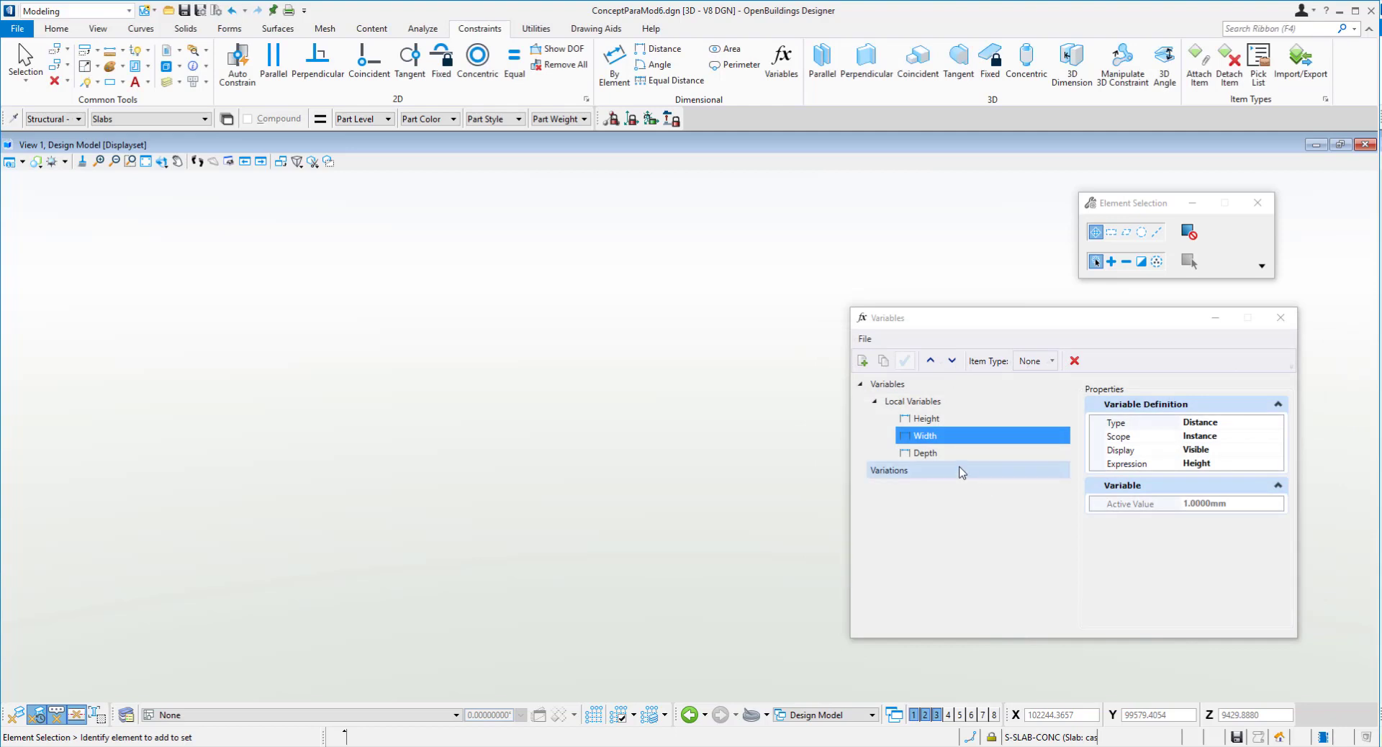
- Set Height's active value to 1000 mm and Depth's to 50 mm
click(1001, 419)
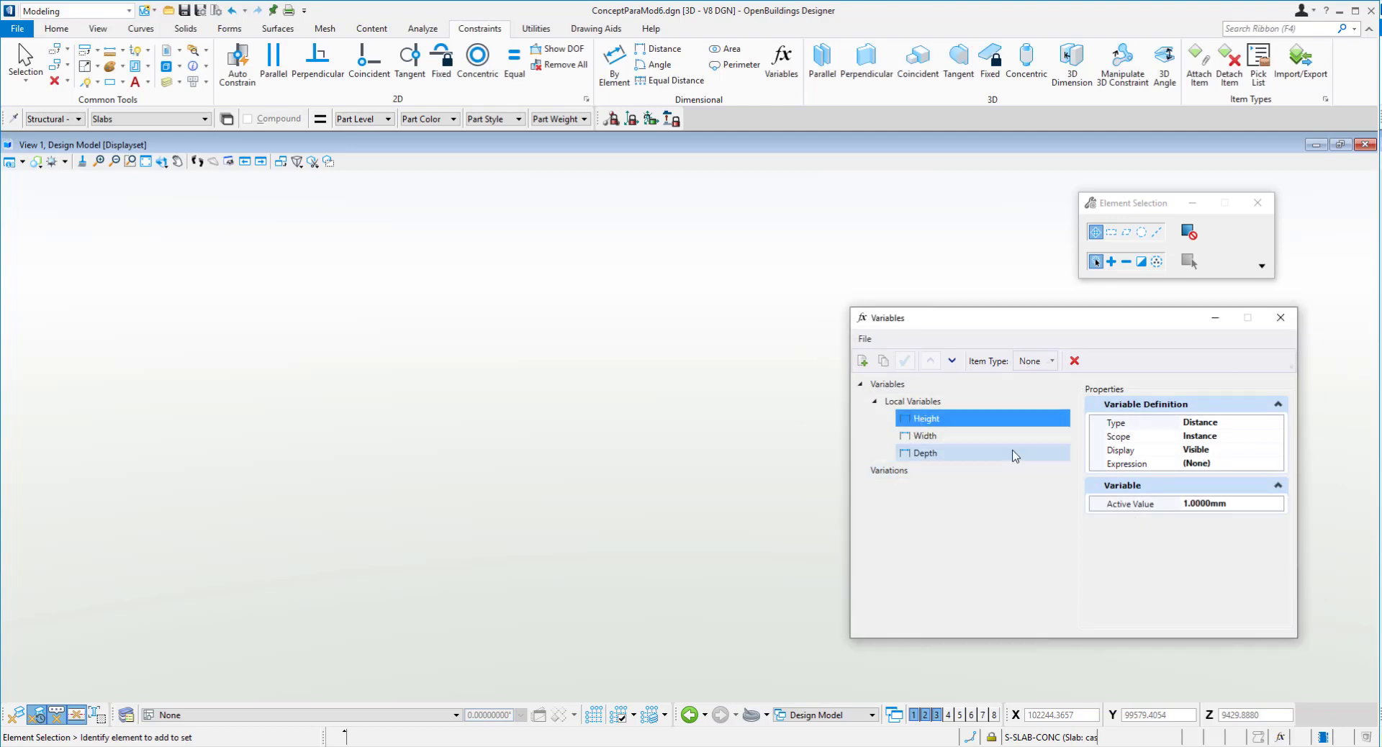
click(1211, 504)
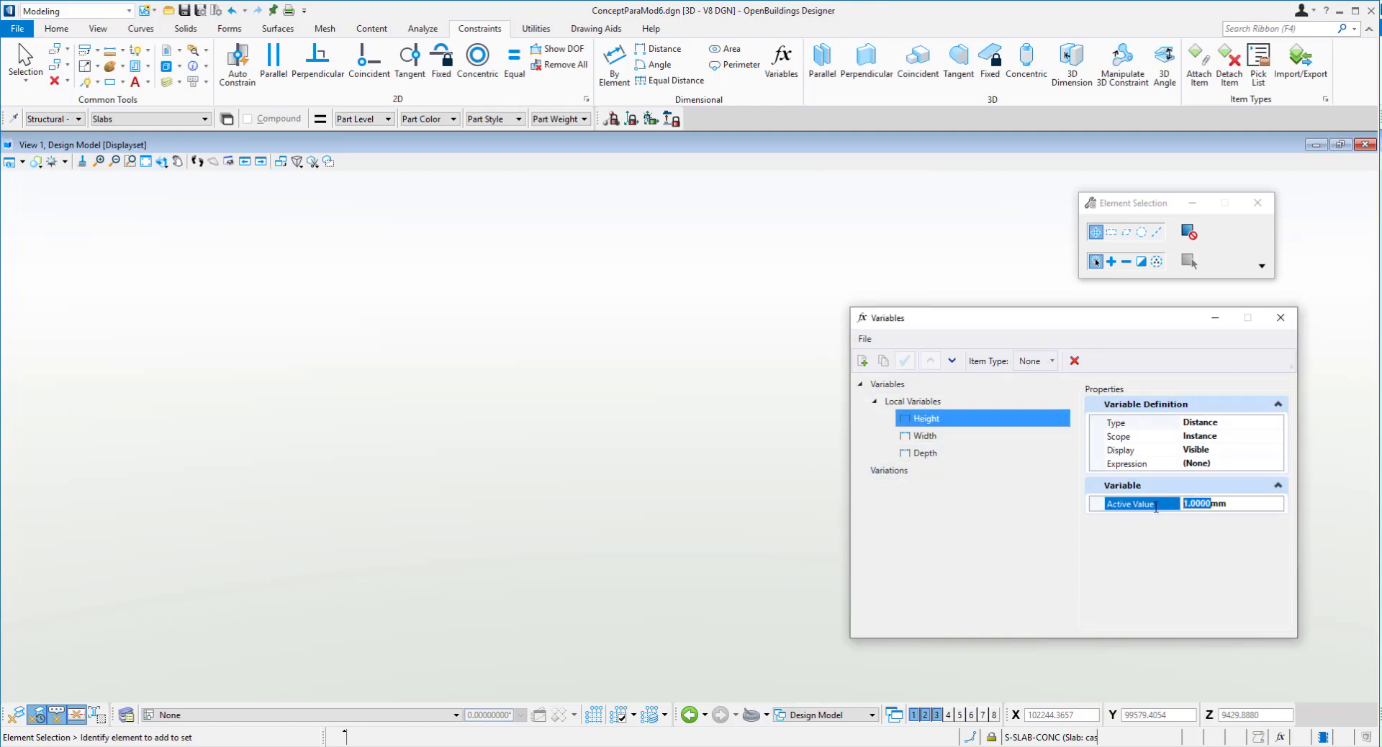
text(10)
key(Return)
click(946, 454)
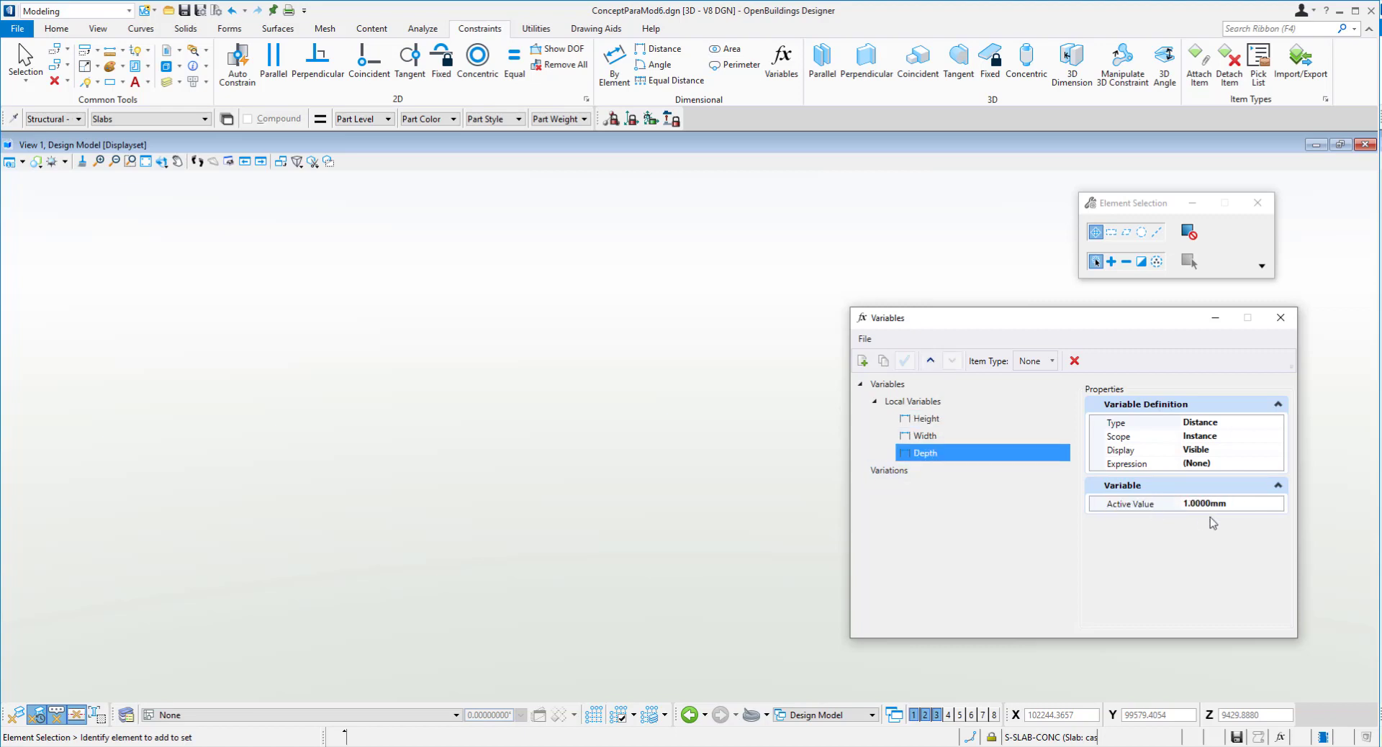
click(1211, 504)
drag(1212, 505, 1137, 506)
text(50)
key(Return)
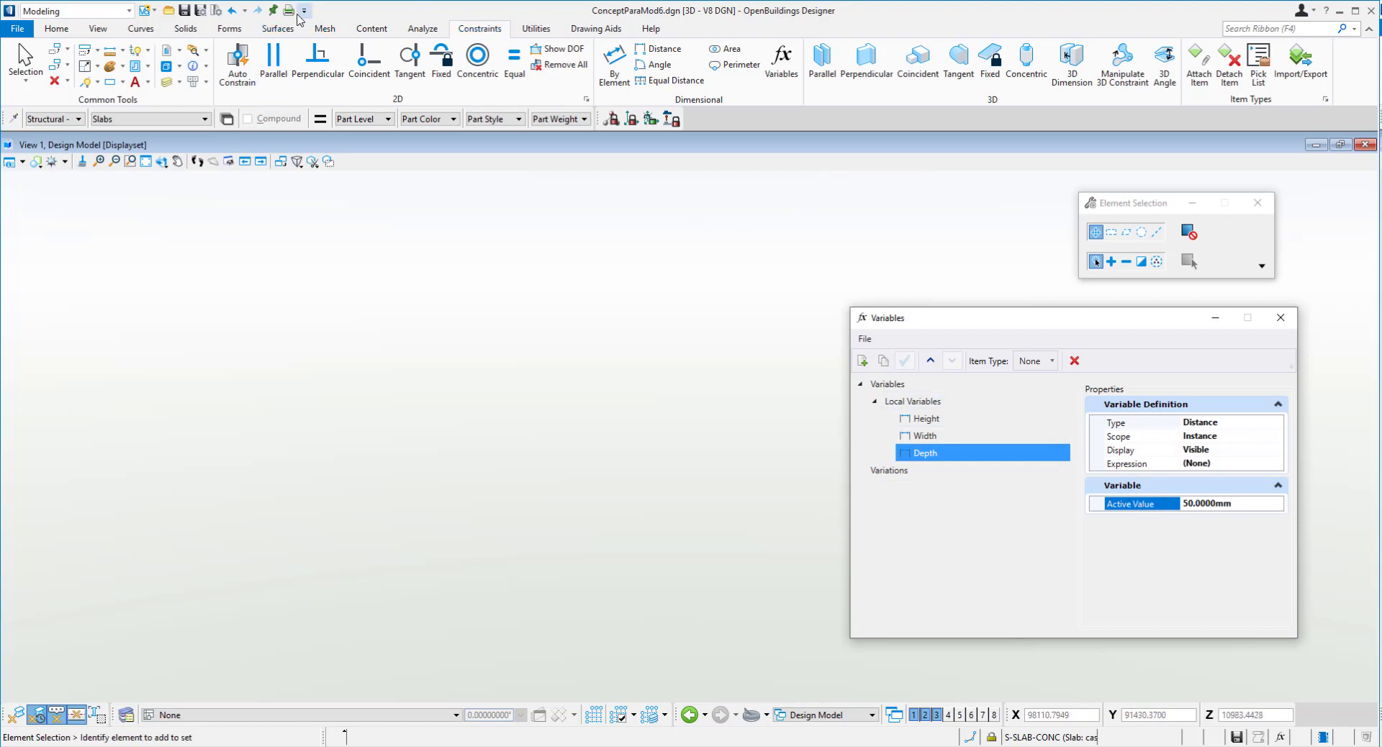
- Place a flat rectangular Slab/Block using the Orthogonal method, picking two opposite corners
click(185, 29)
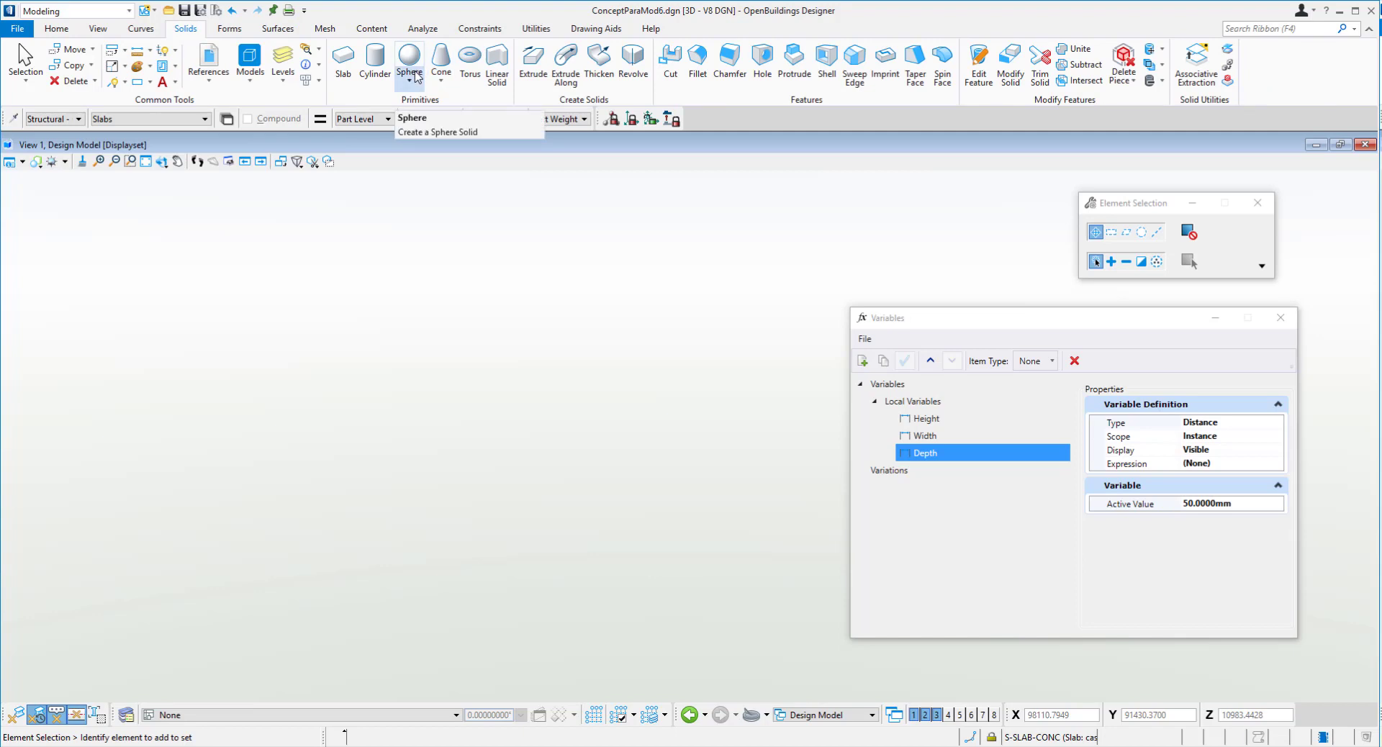
click(137, 83)
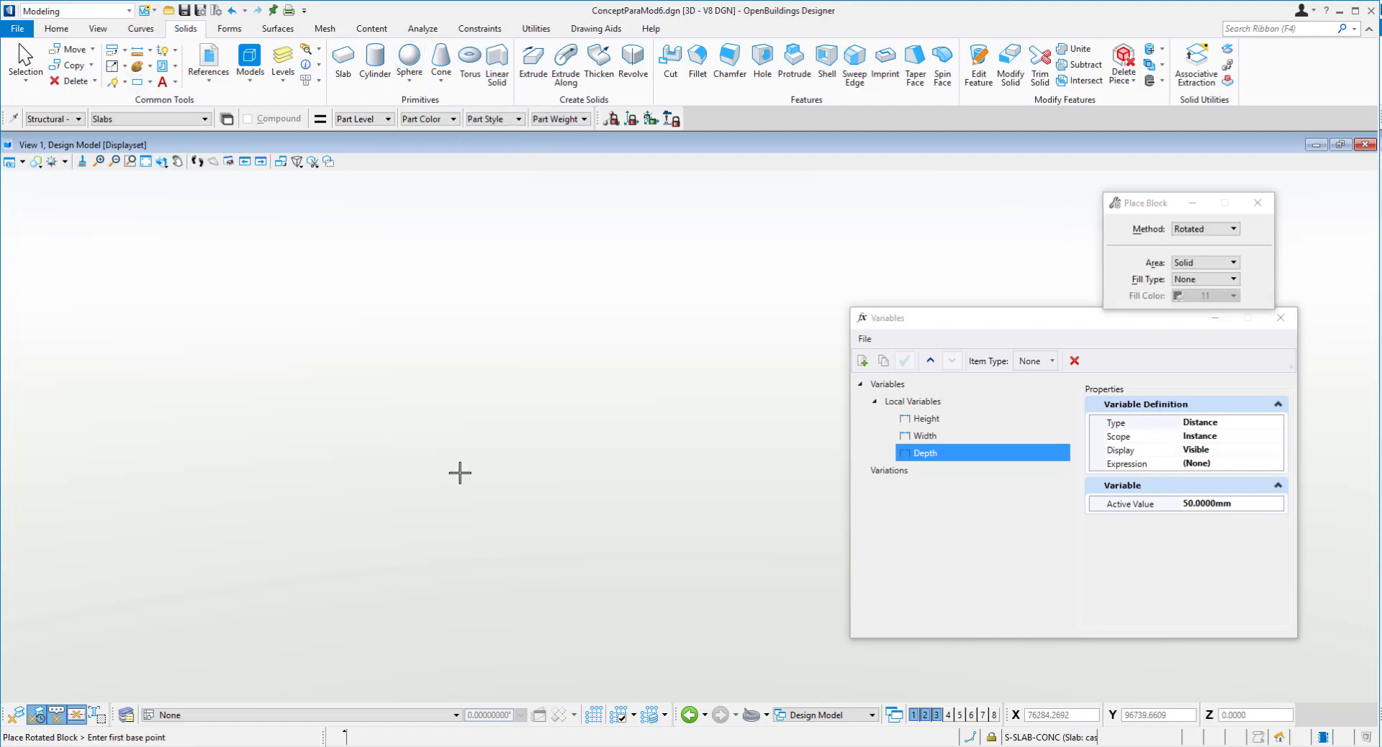
click(450, 533)
right_click(497, 507)
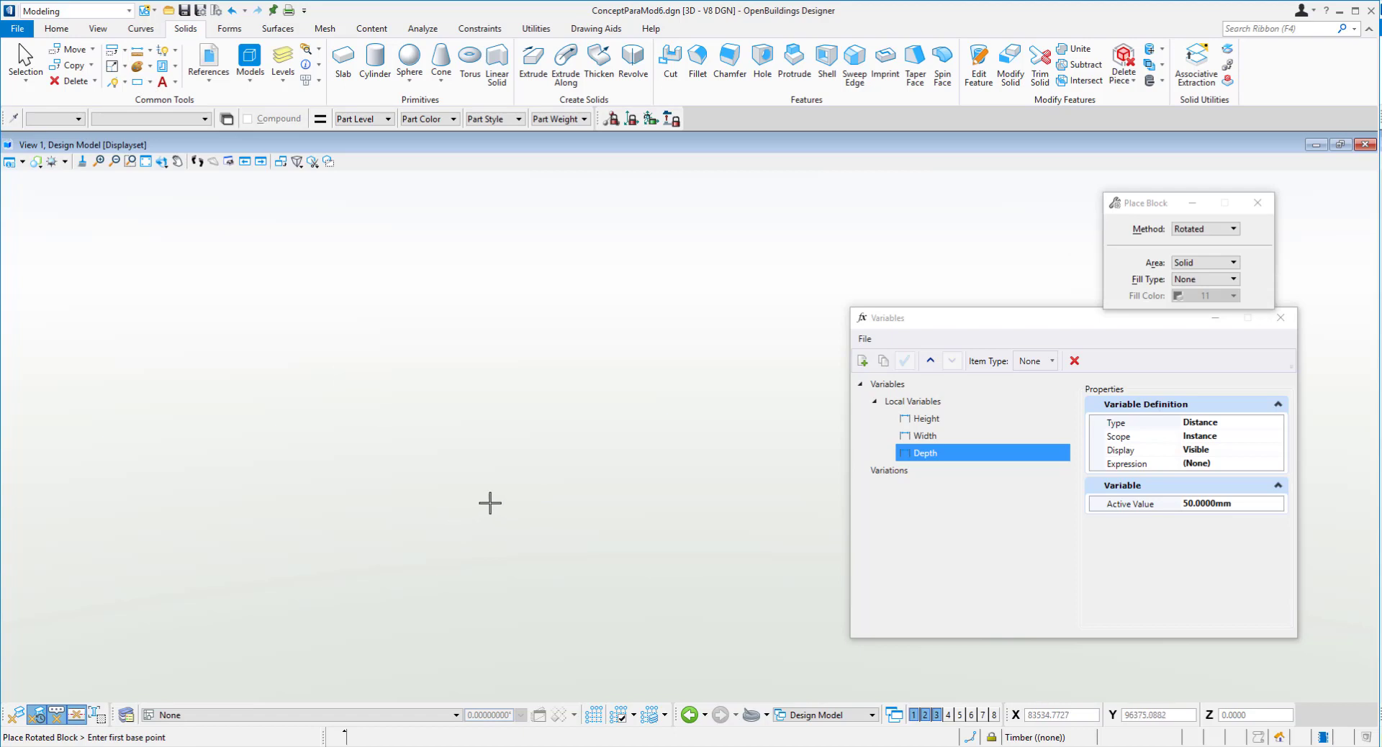
click(1204, 229)
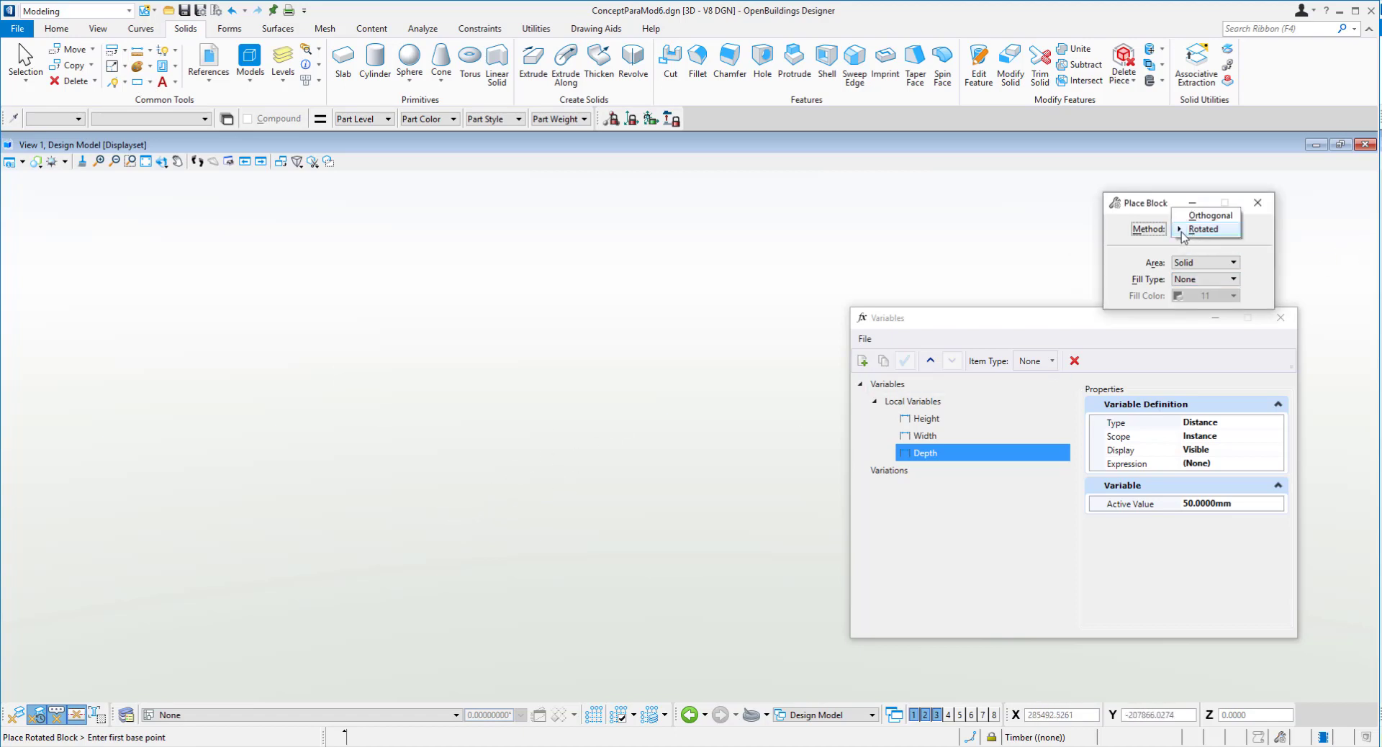
click(1188, 213)
drag(1146, 208, 1068, 182)
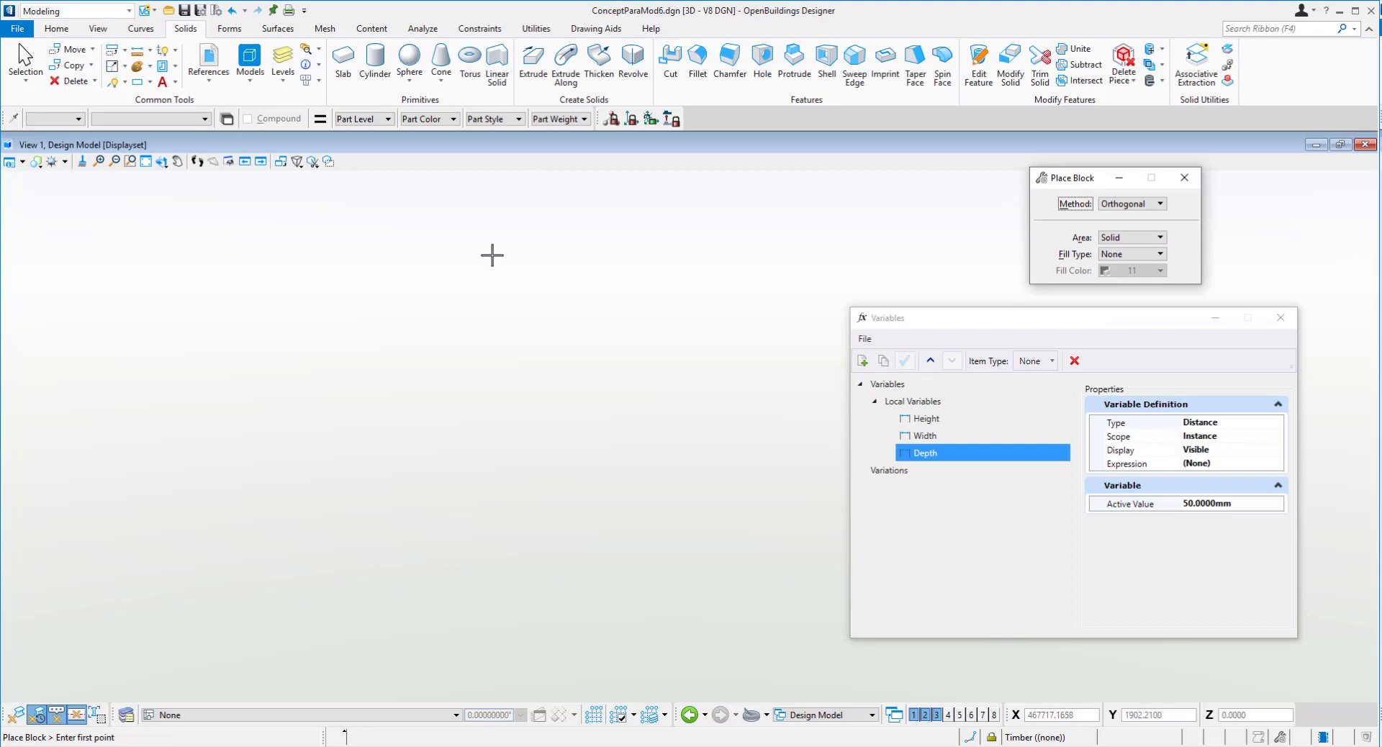
click(394, 497)
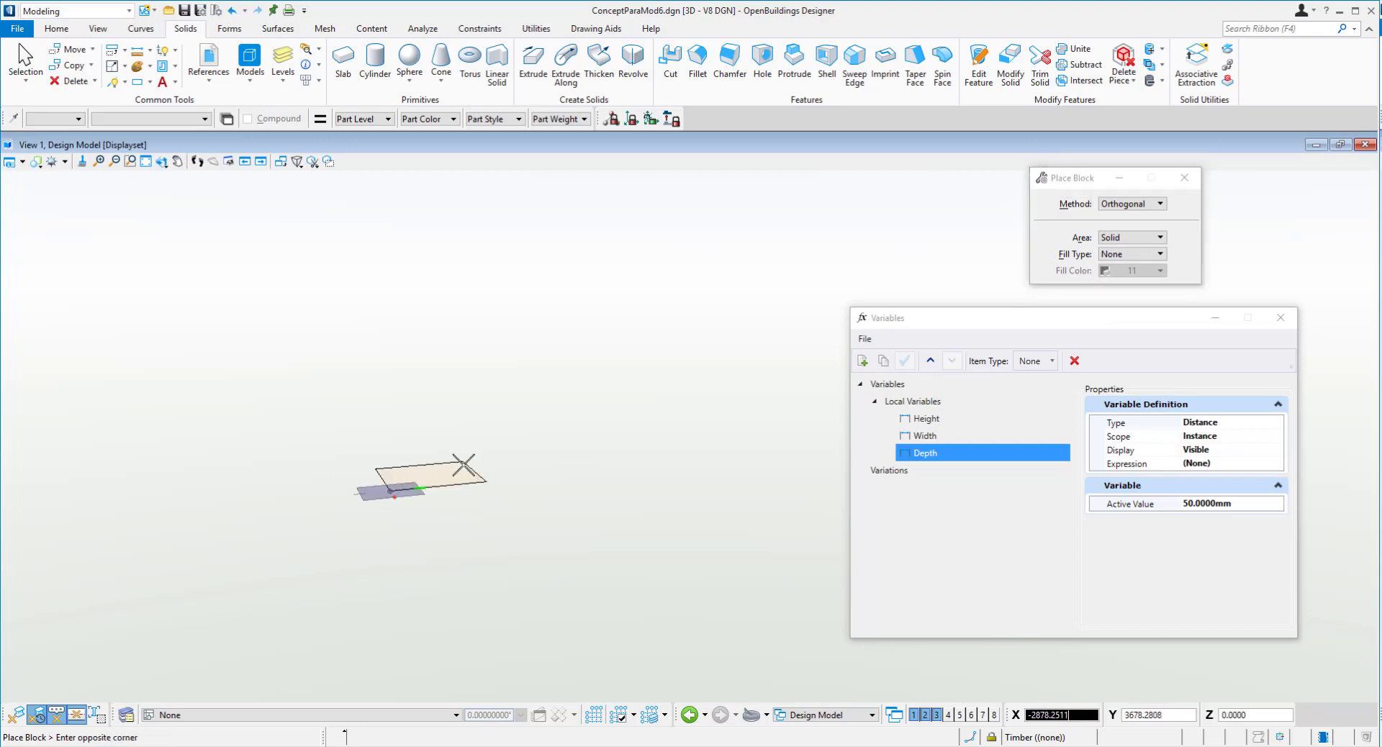
click(537, 466)
shift+middle_drag(386, 432, 472, 364)
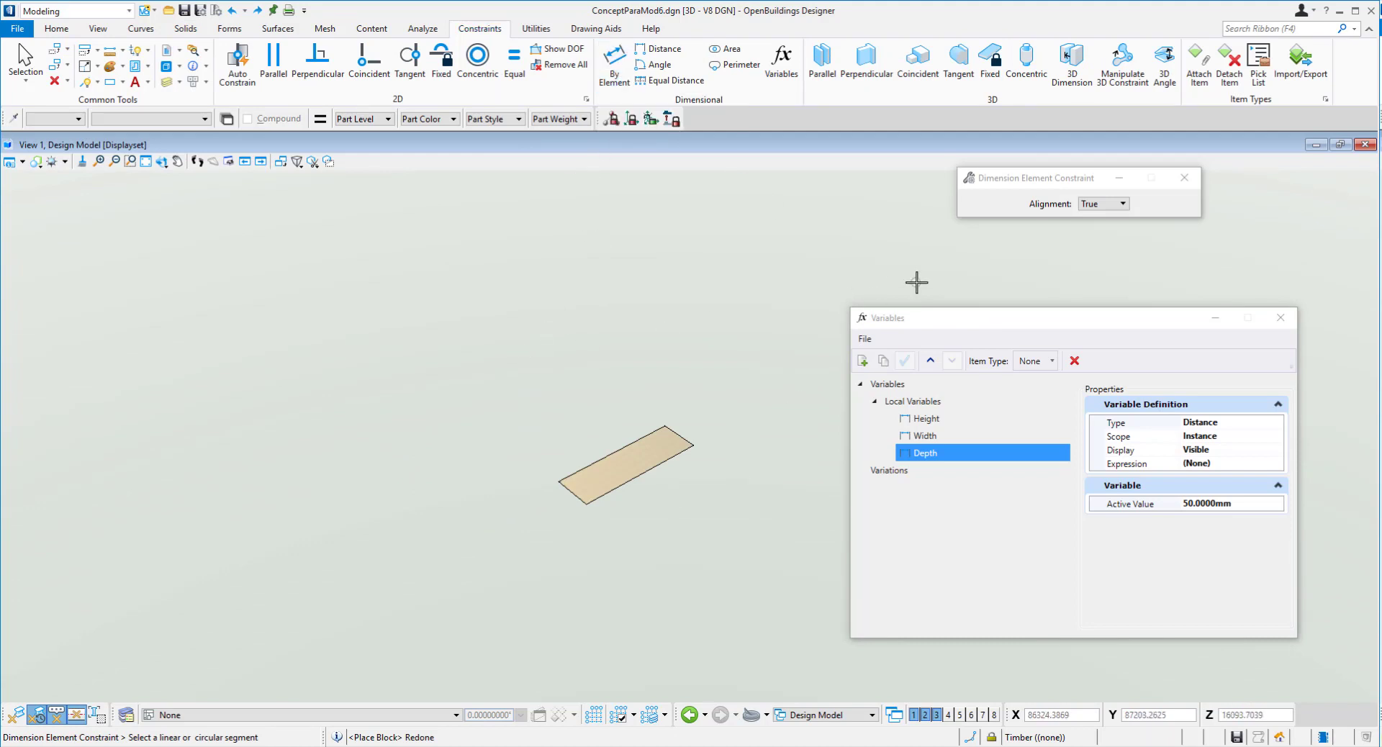
- Dimension-constrain the block's long edge to Width and its short edge to Depth
click(632, 479)
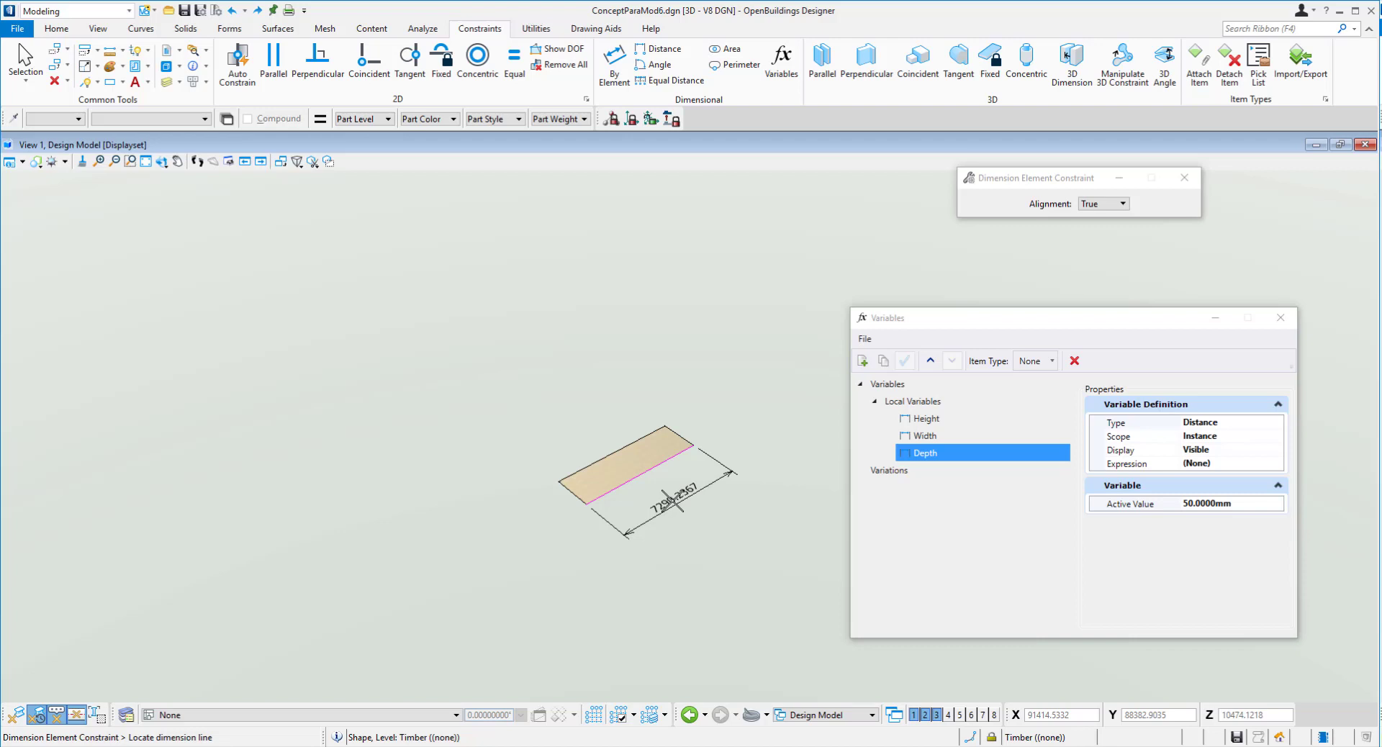
click(713, 513)
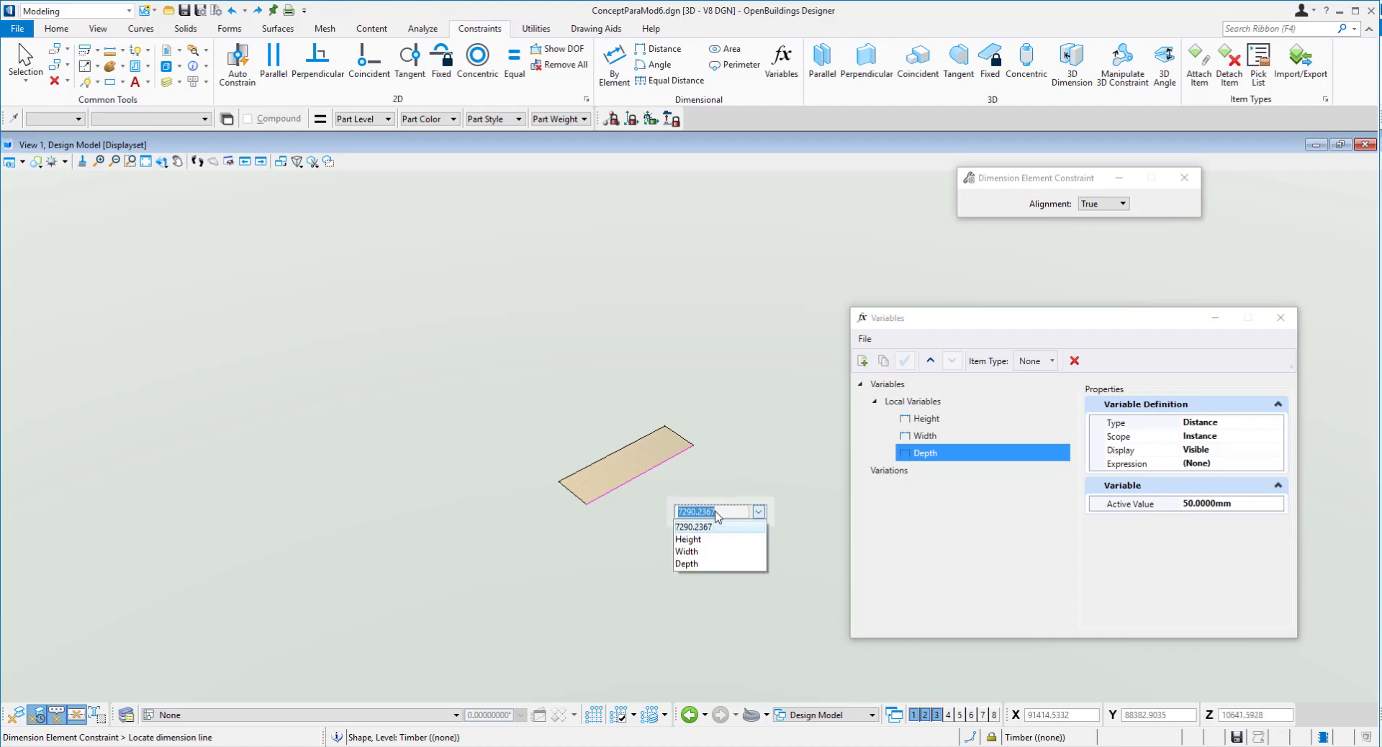
click(696, 553)
key(Return)
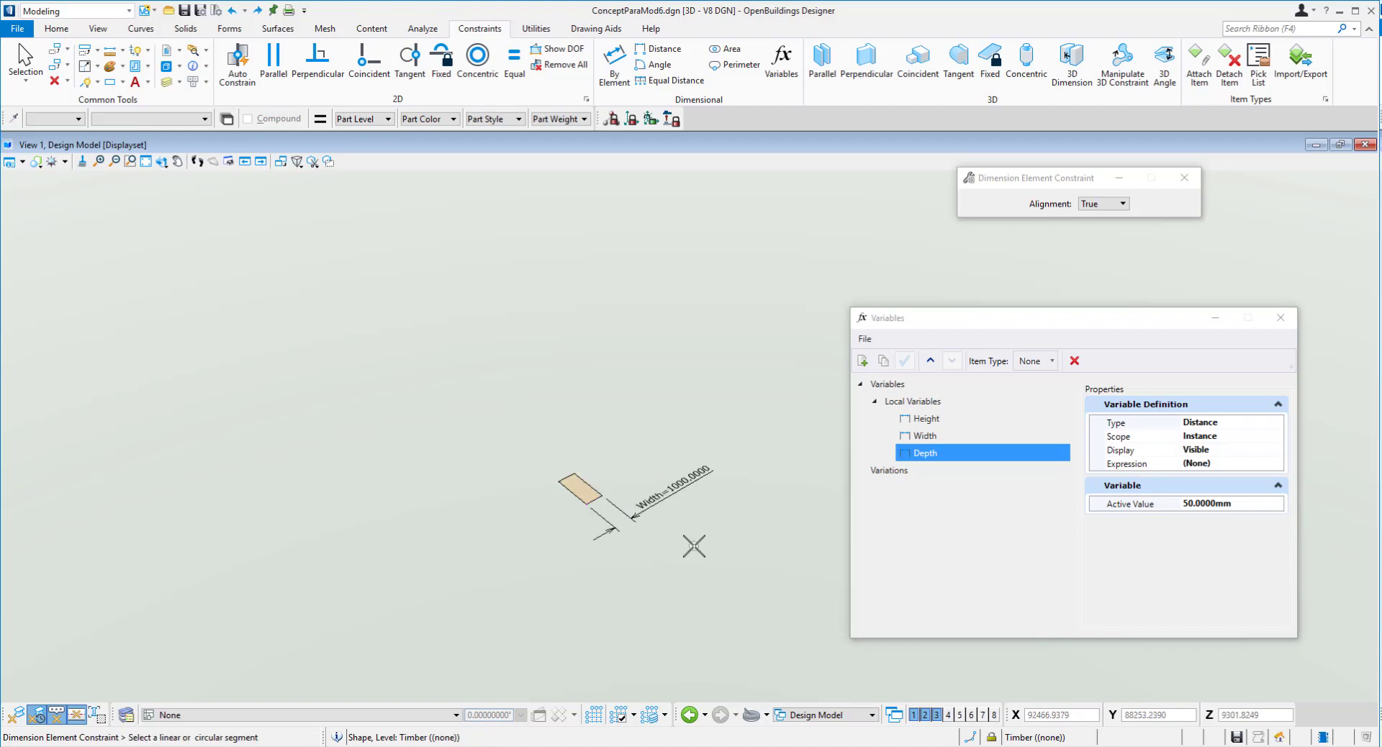
scroll(548, 487, up, 4)
click(572, 479)
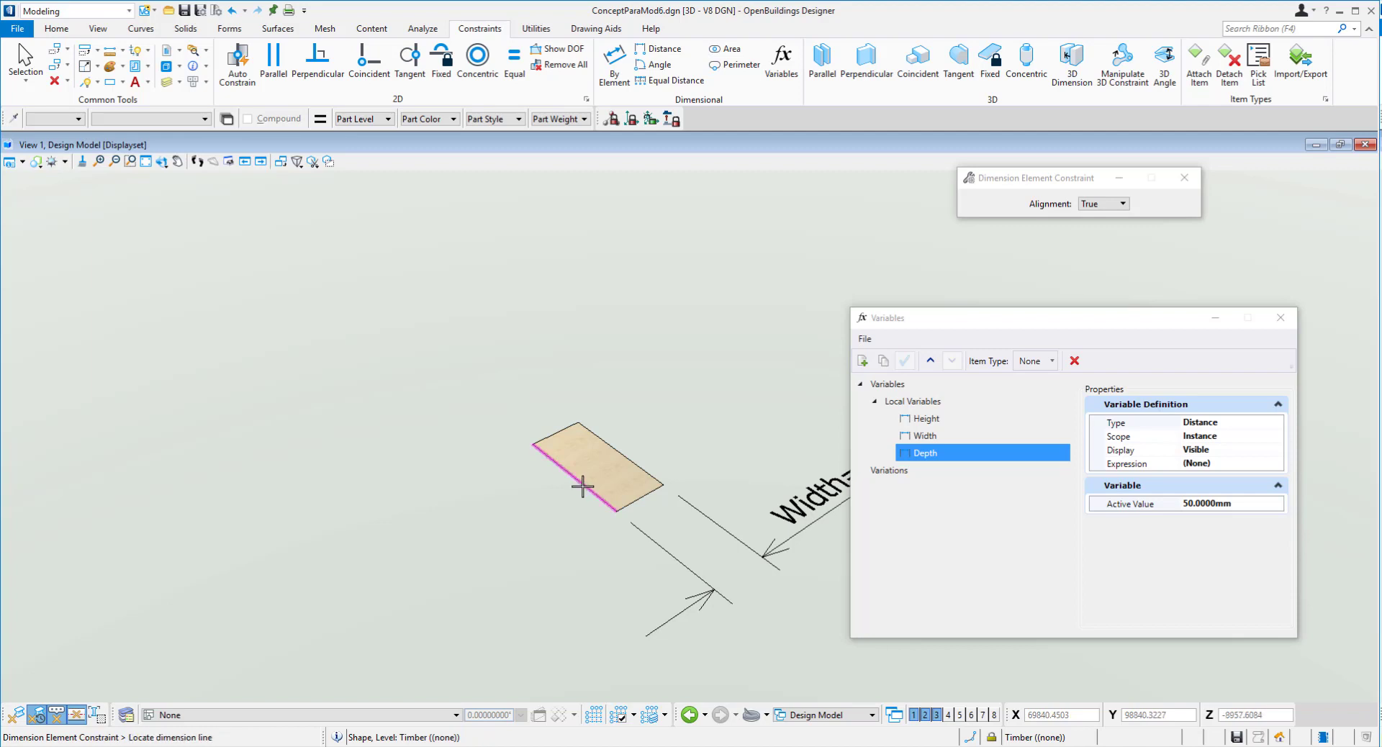
click(524, 518)
click(554, 583)
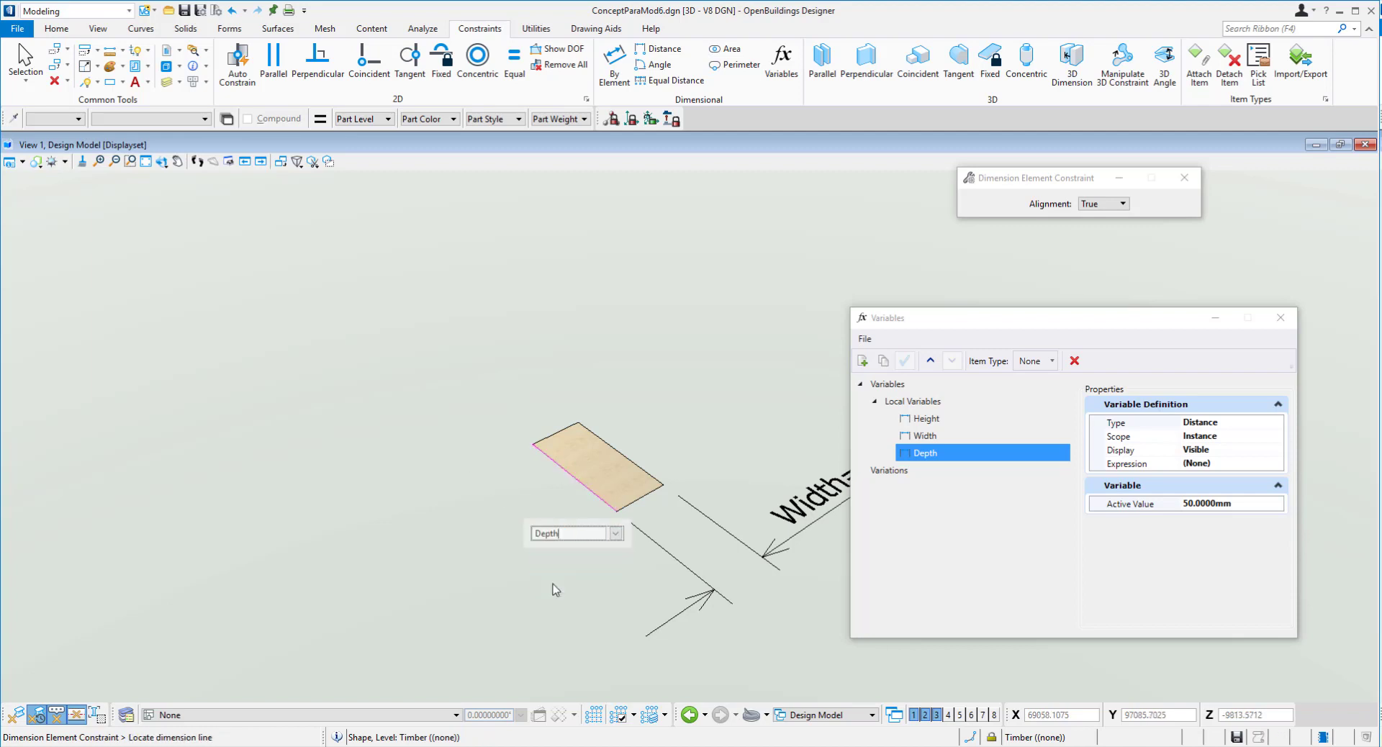
key(Return)
scroll(542, 523, up, 3)
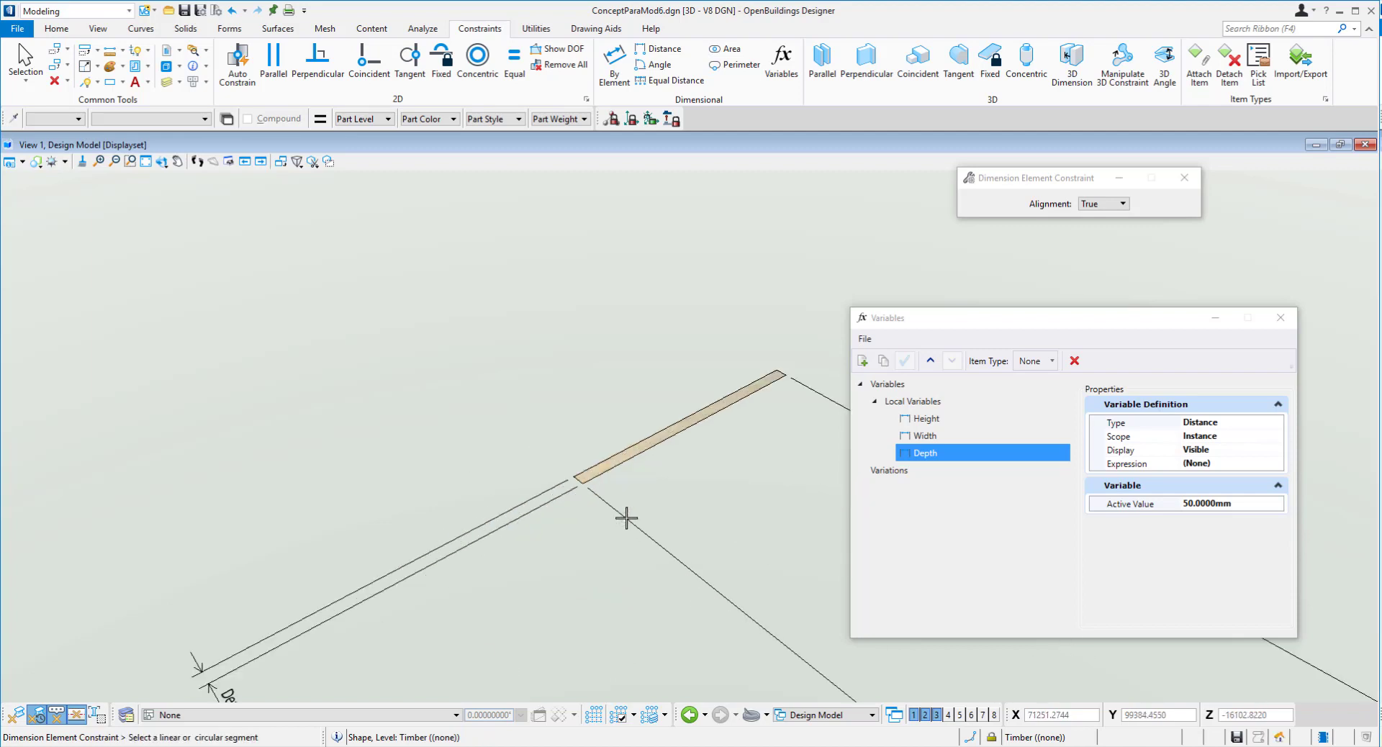
shift+middle_drag(672, 469, 621, 463)
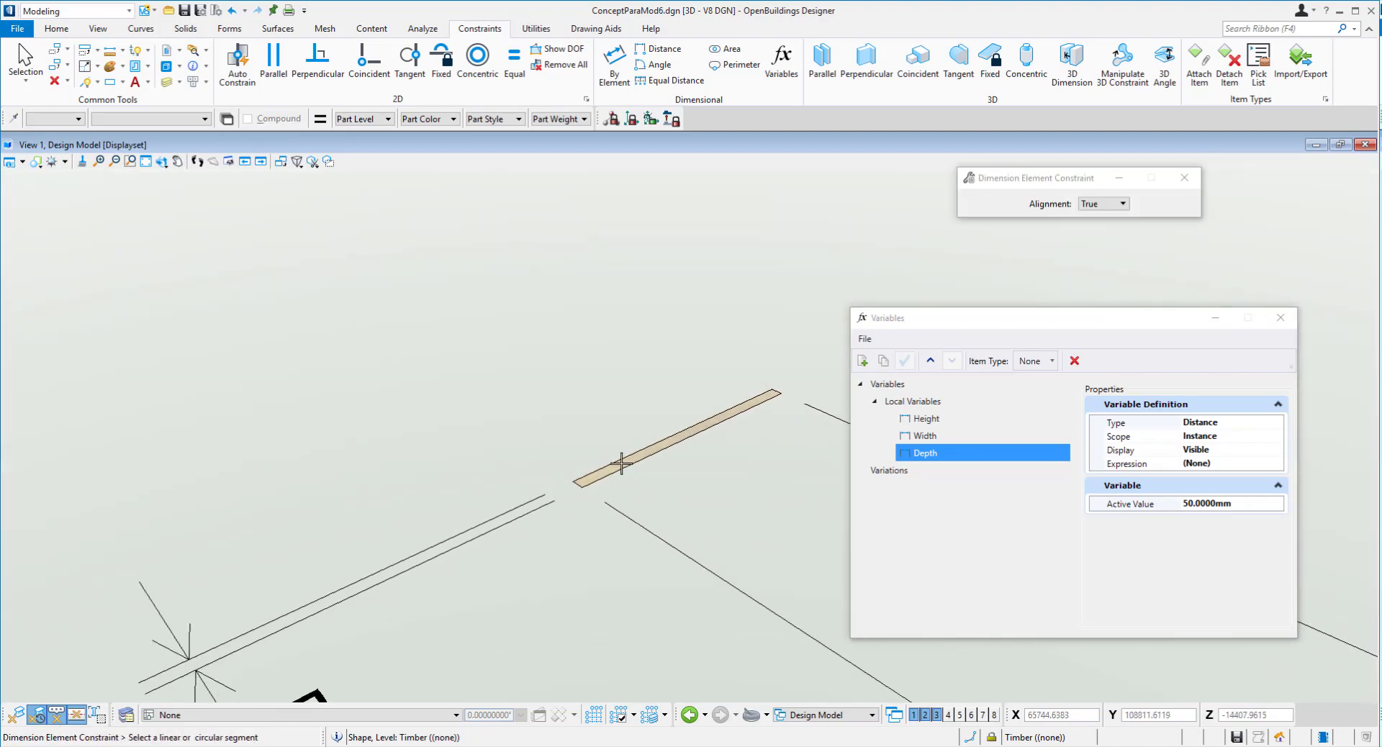
- Extrude the thin profile parametrically, with its distance linked to the Height variable
click(185, 29)
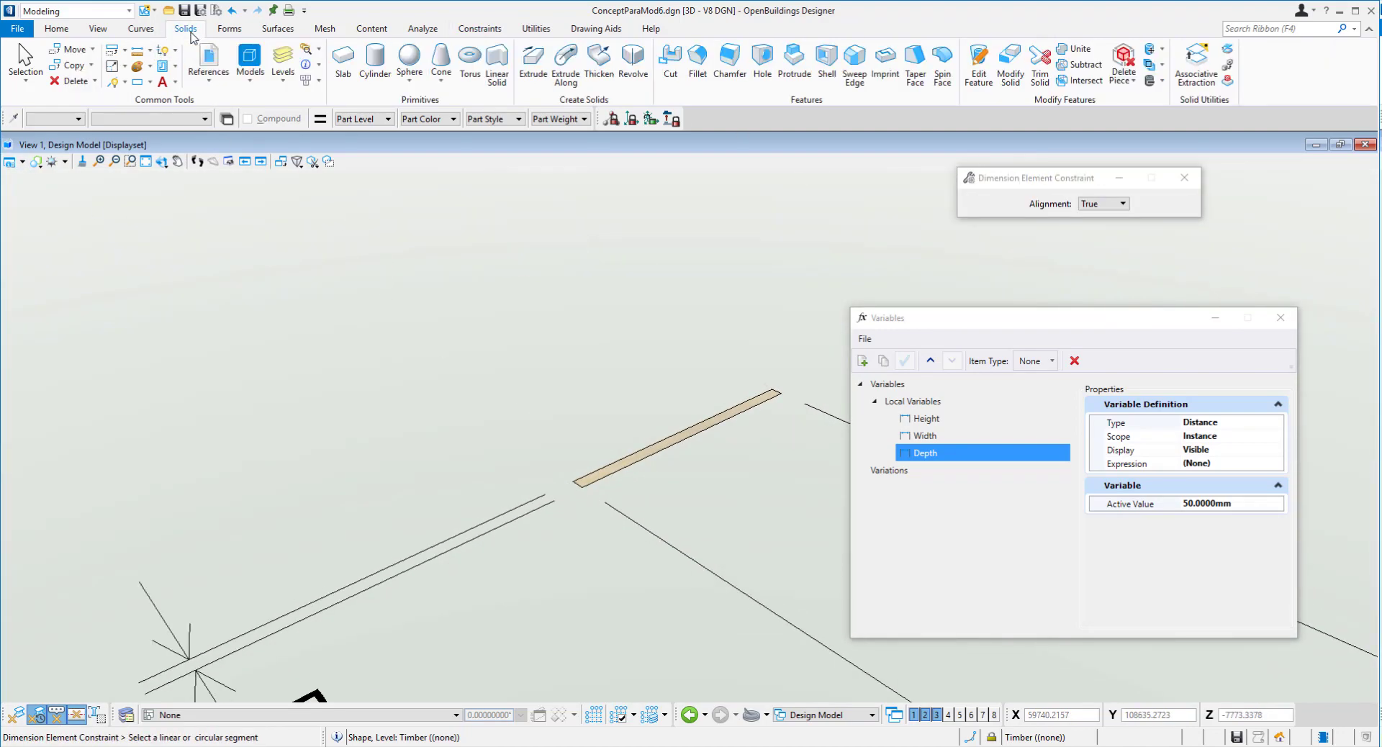
click(533, 63)
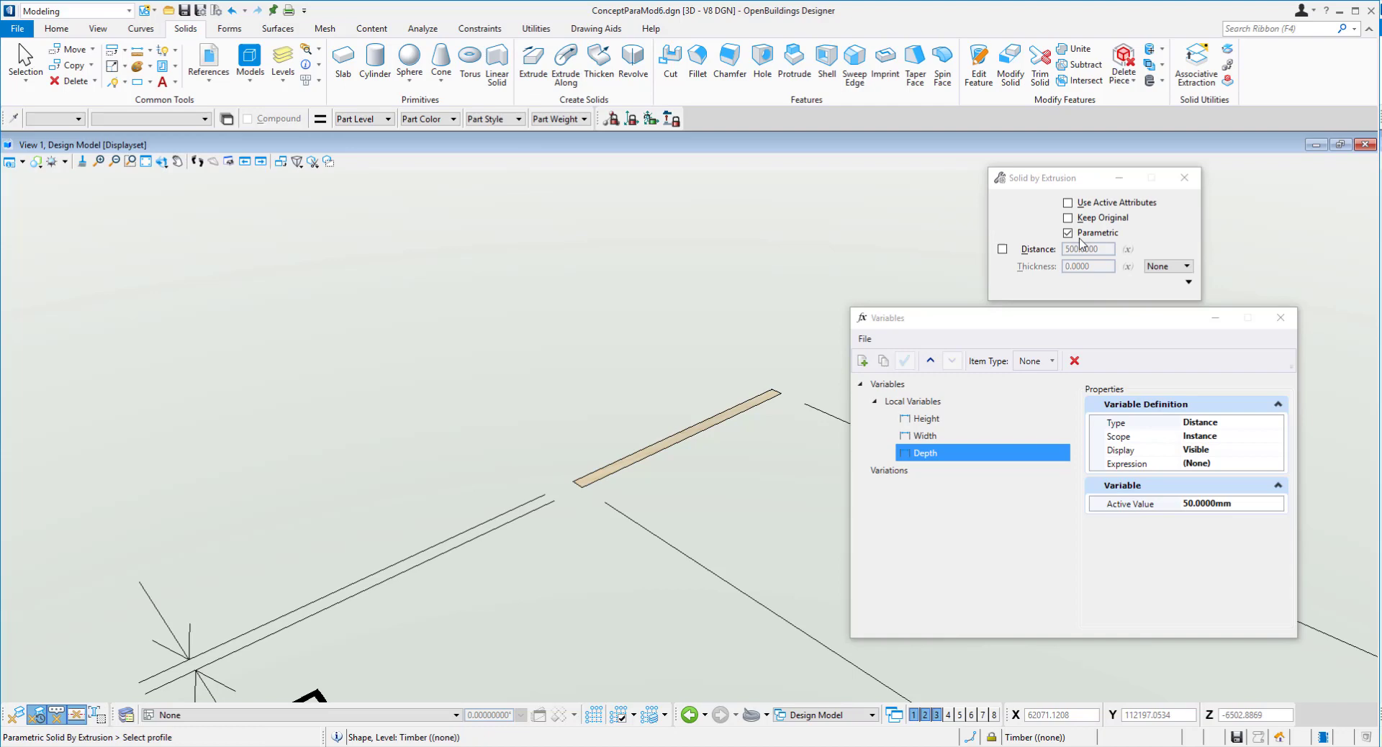
click(1002, 250)
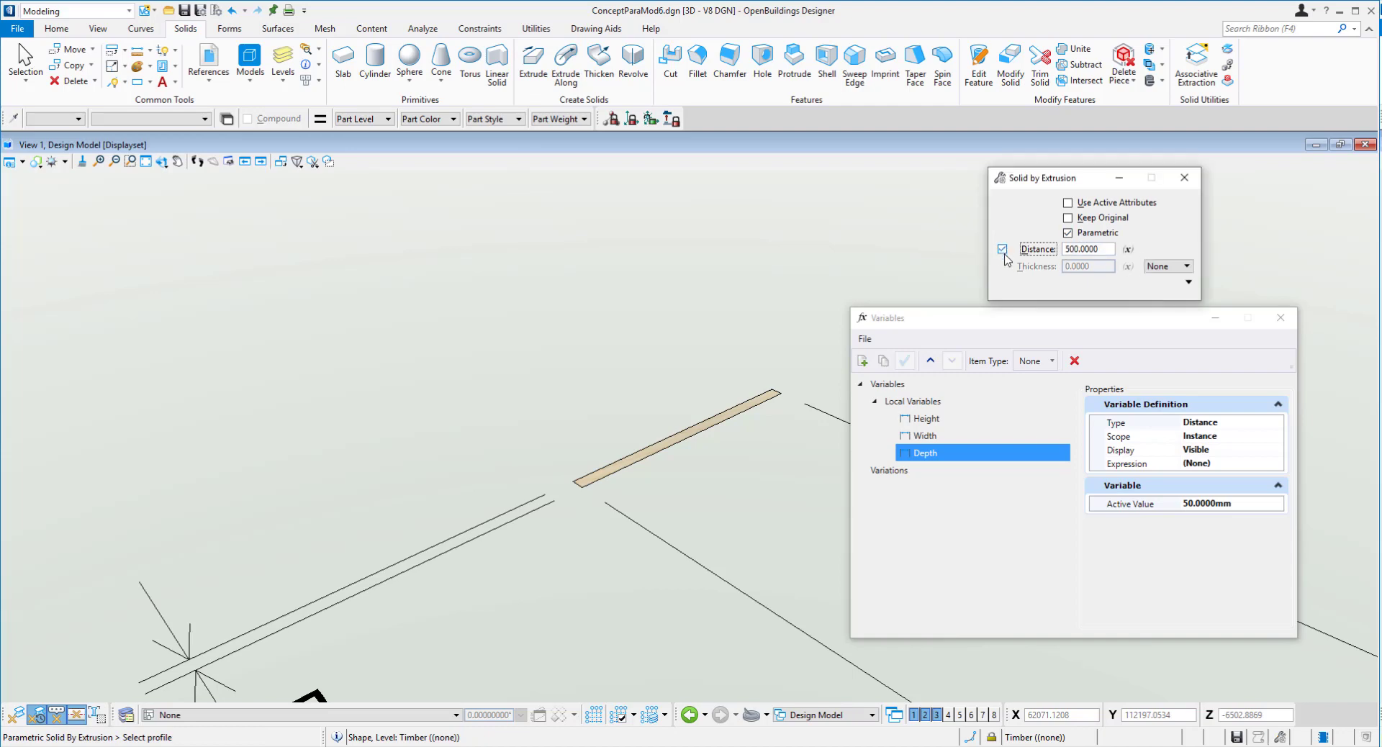
click(1128, 249)
click(1171, 269)
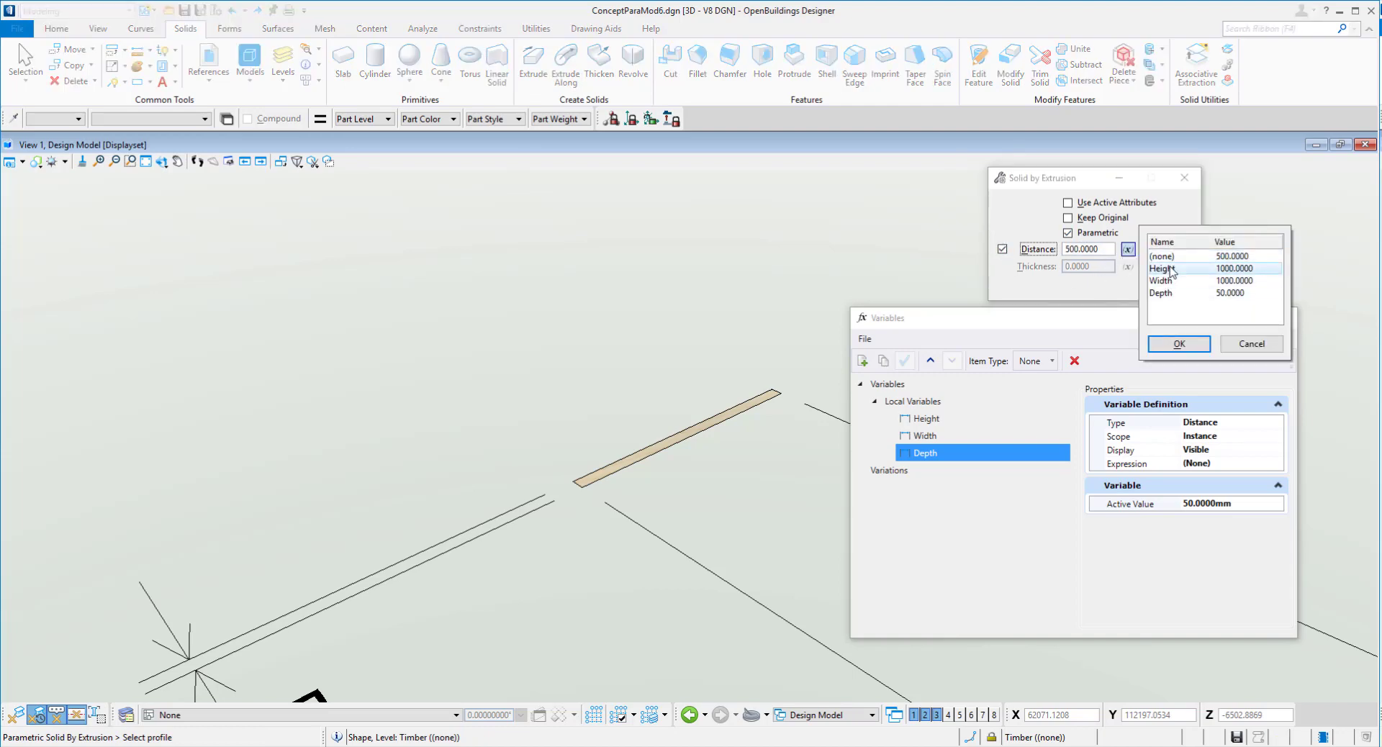
click(1179, 344)
click(618, 461)
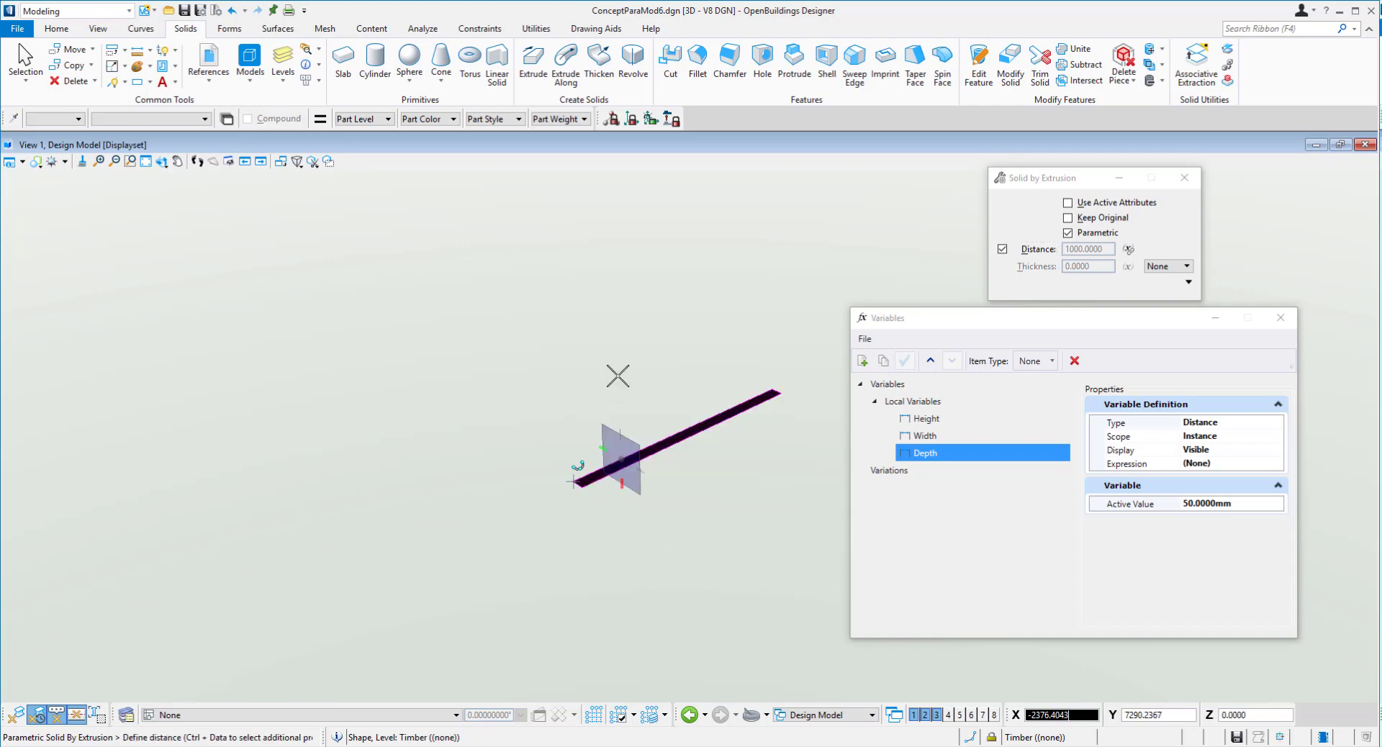
click(451, 482)
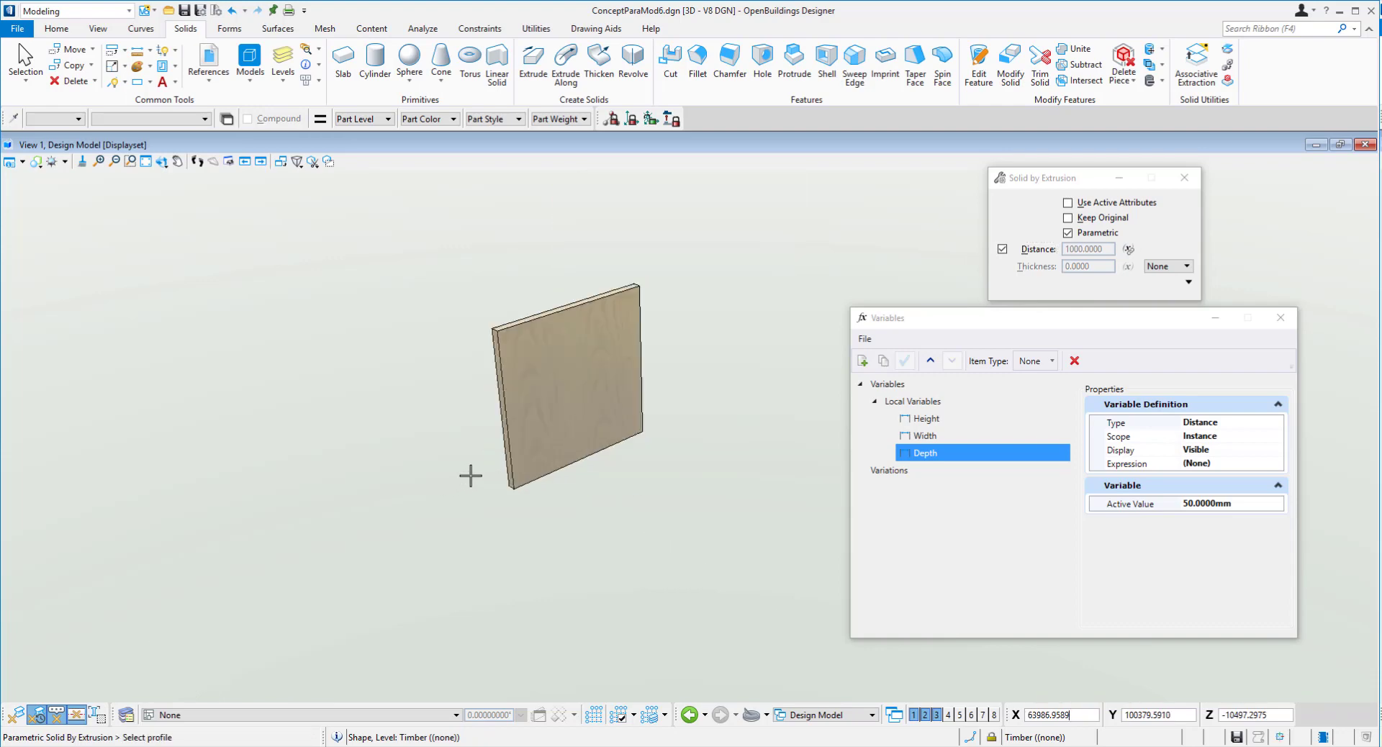
scroll(471, 475, up, 2)
shift+middle_drag(470, 479, 611, 377)
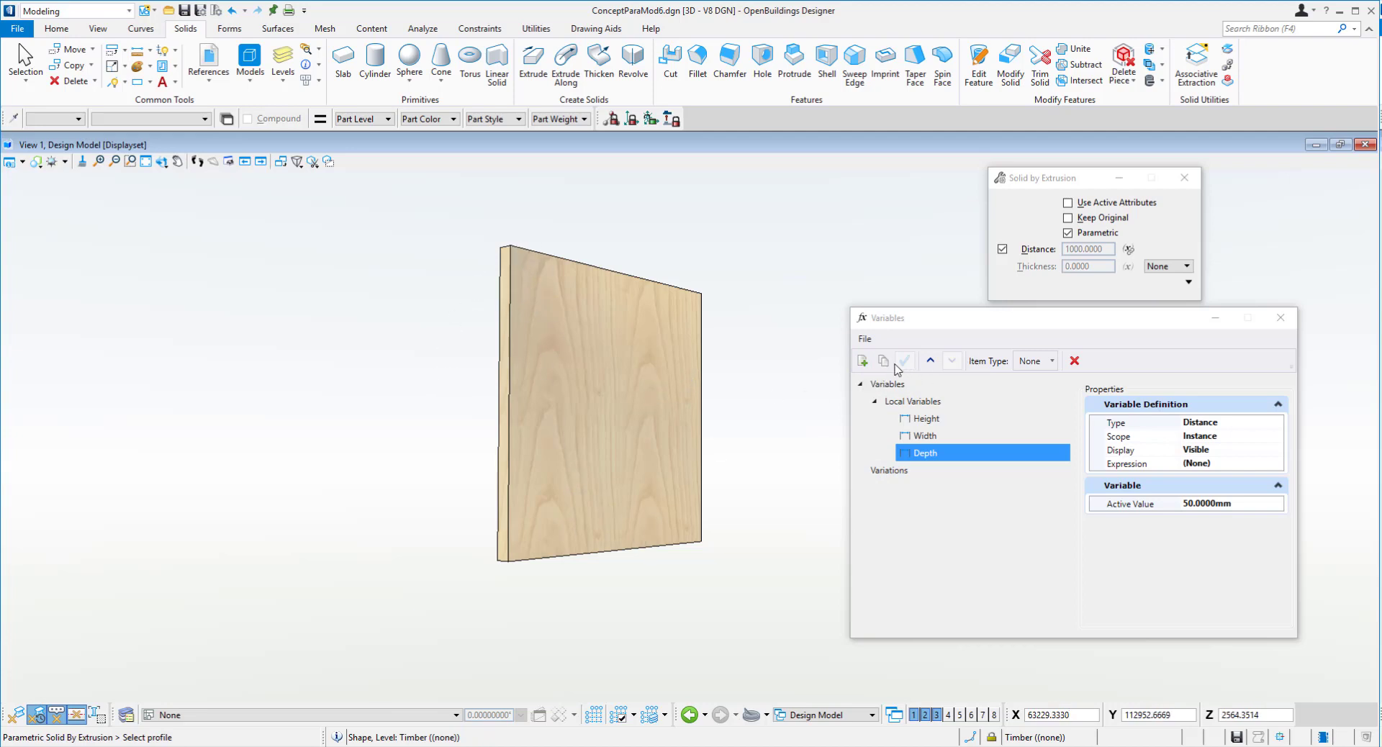
- Add a local variable named Fillet and enter an active value
click(863, 360)
text(Fillet)
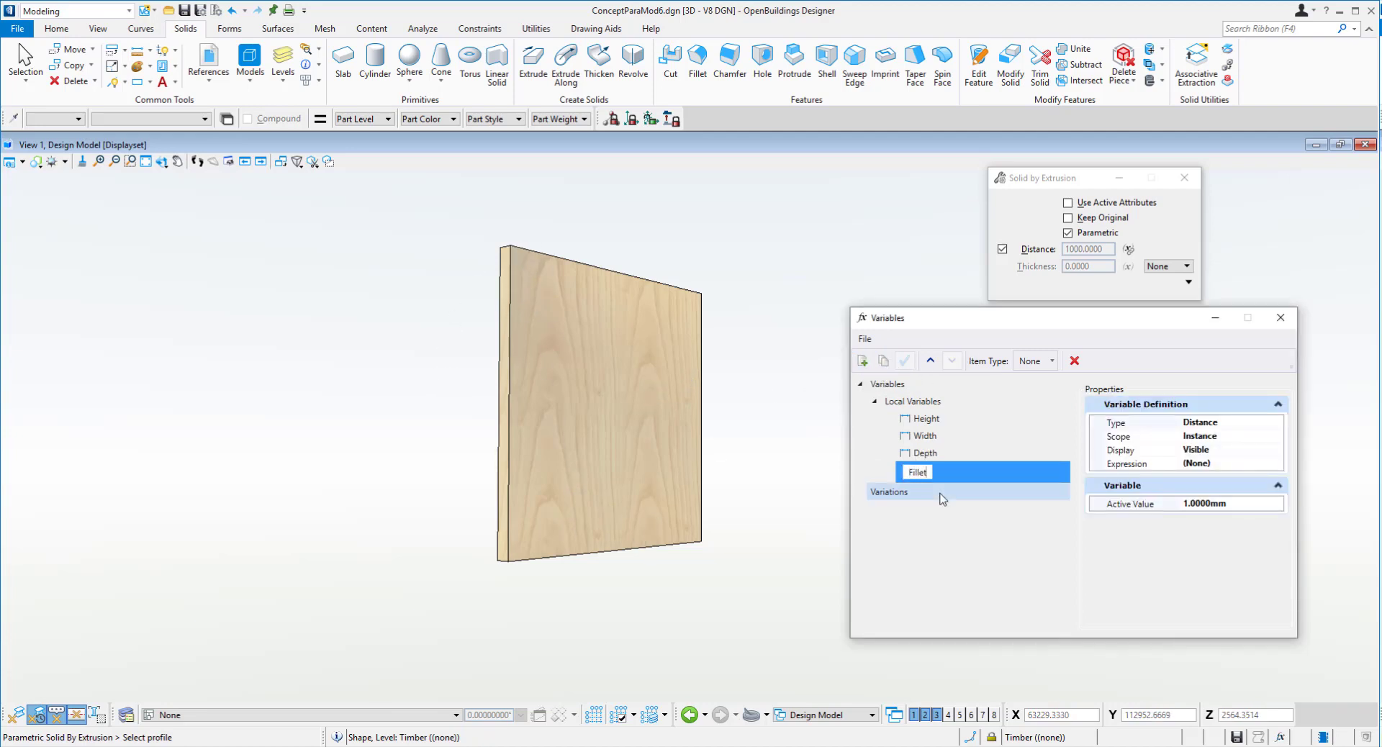
key(Return)
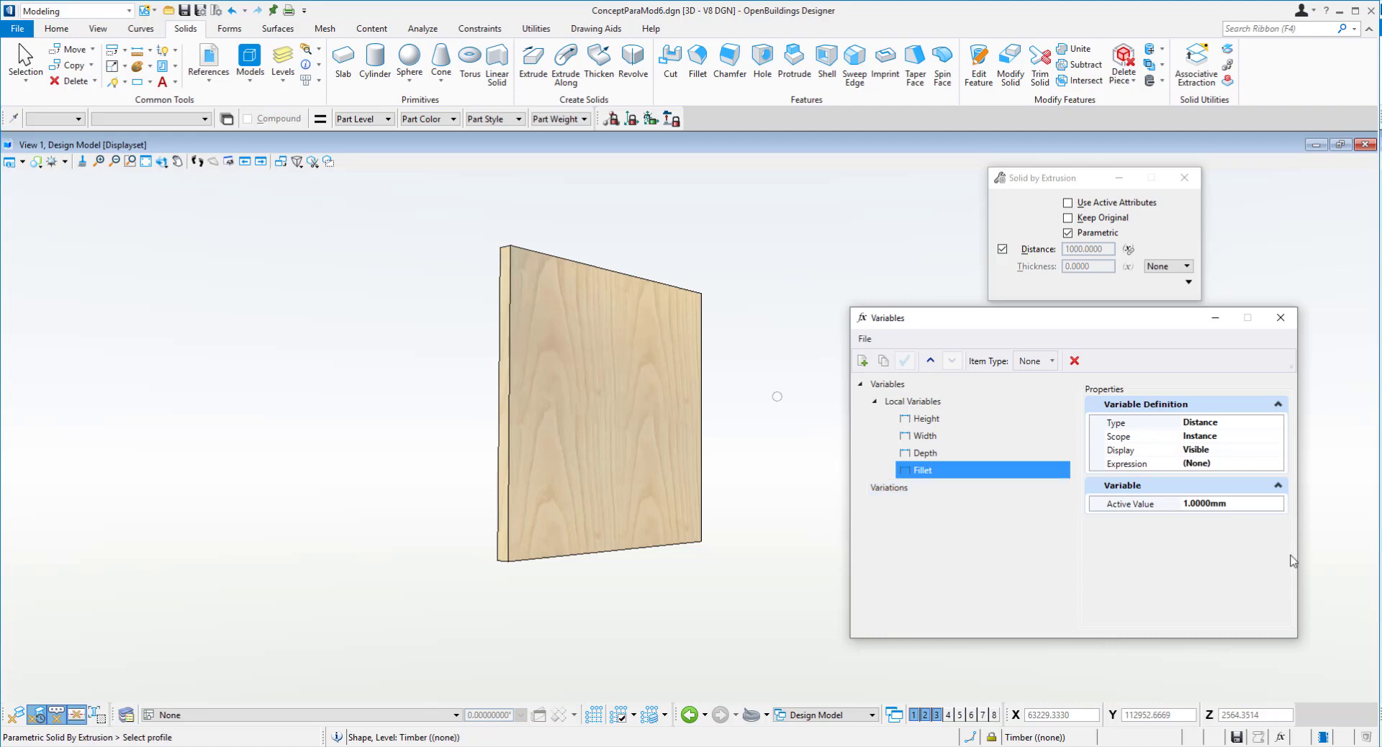
click(1212, 504)
text(5)
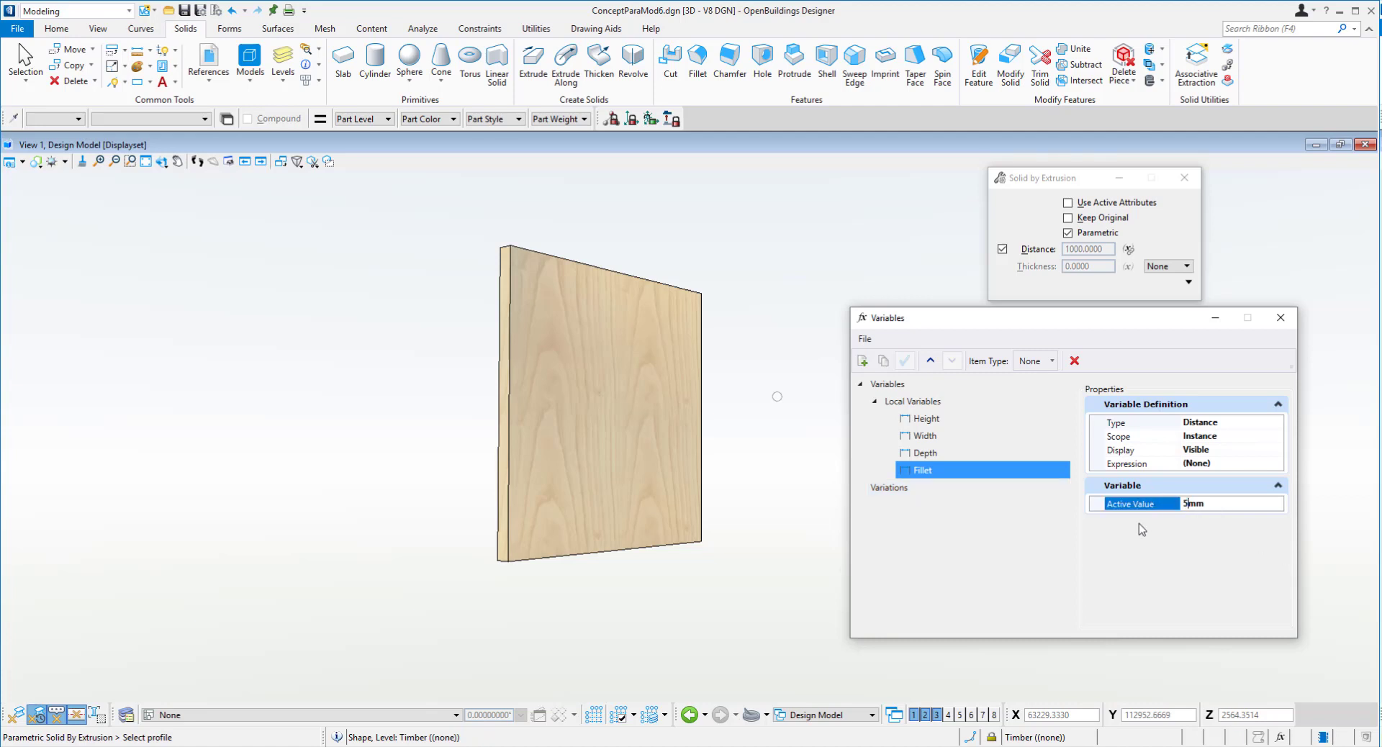
- Define Fillet's expression as Depth / 2 in the Expression Builder and test it
click(1270, 465)
click(1276, 464)
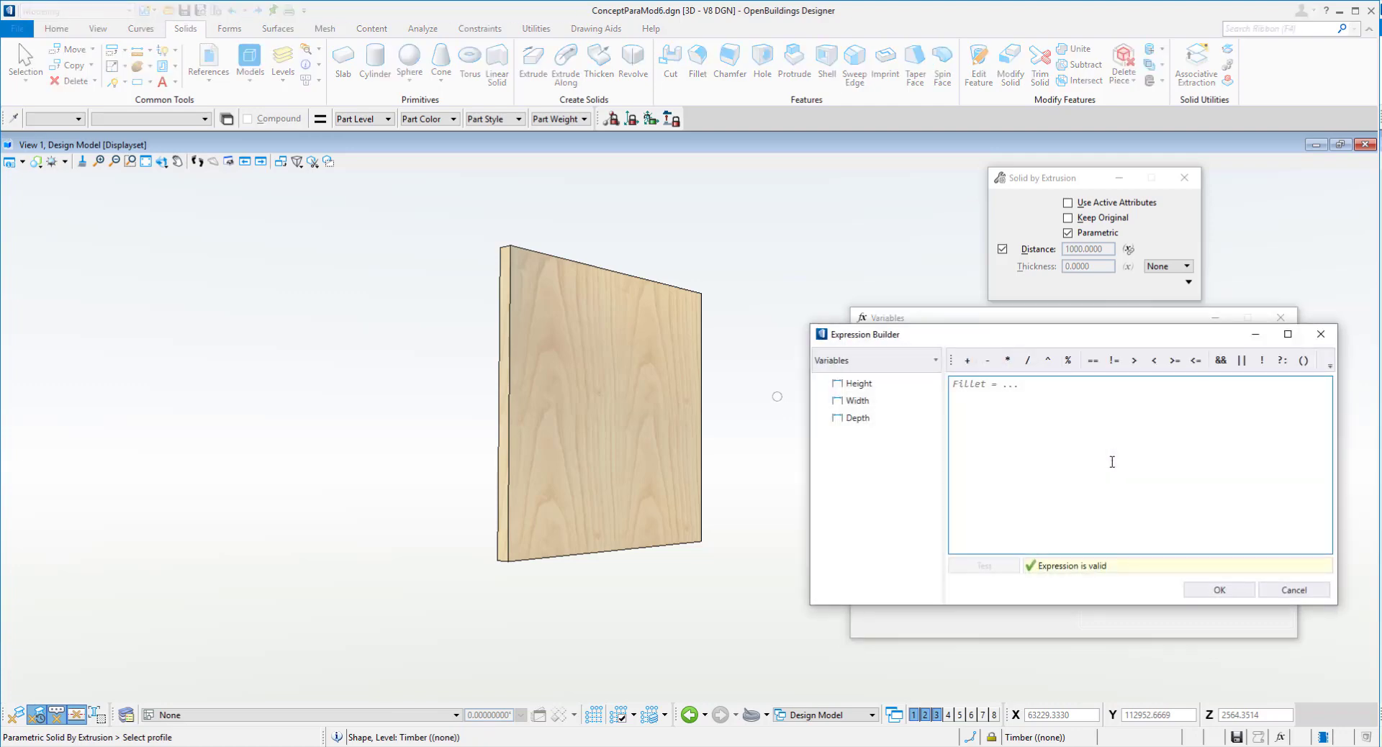
drag(1013, 340, 715, 306)
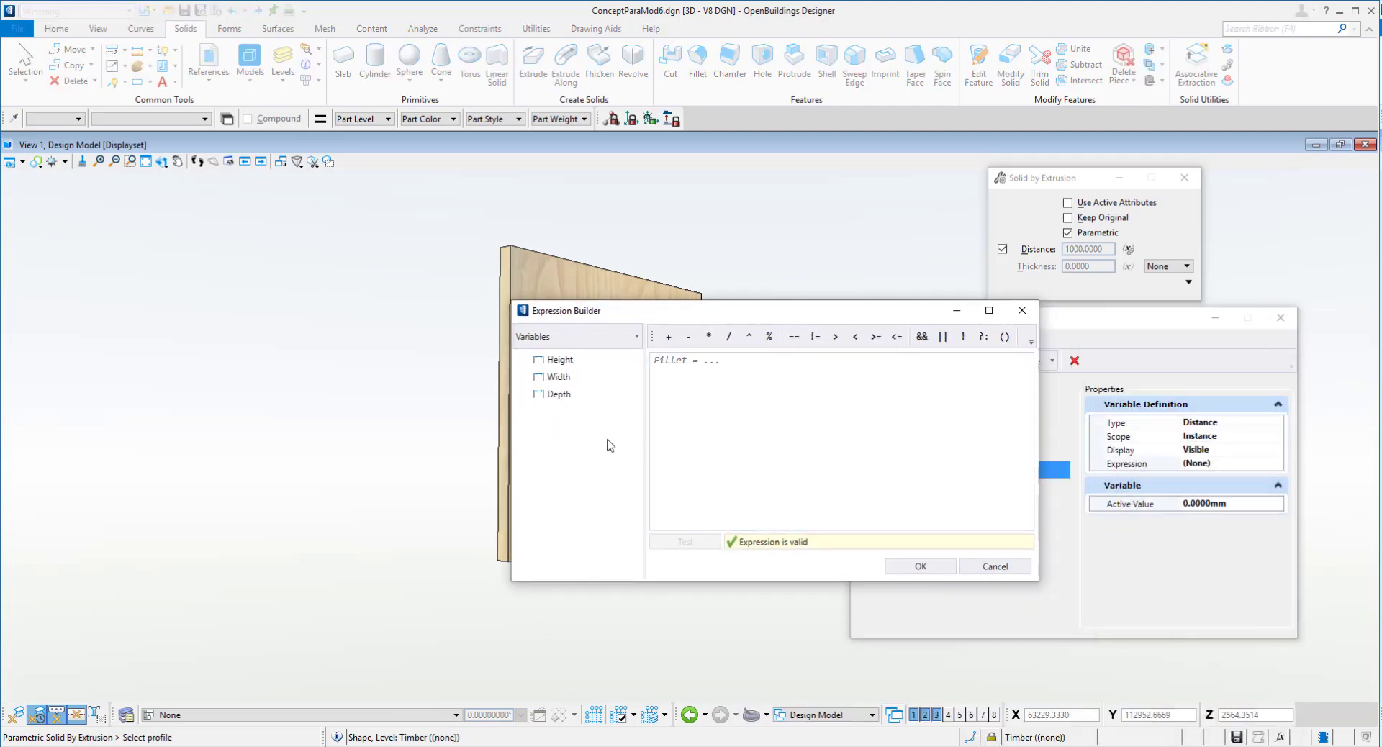
double_click(559, 393)
click(729, 336)
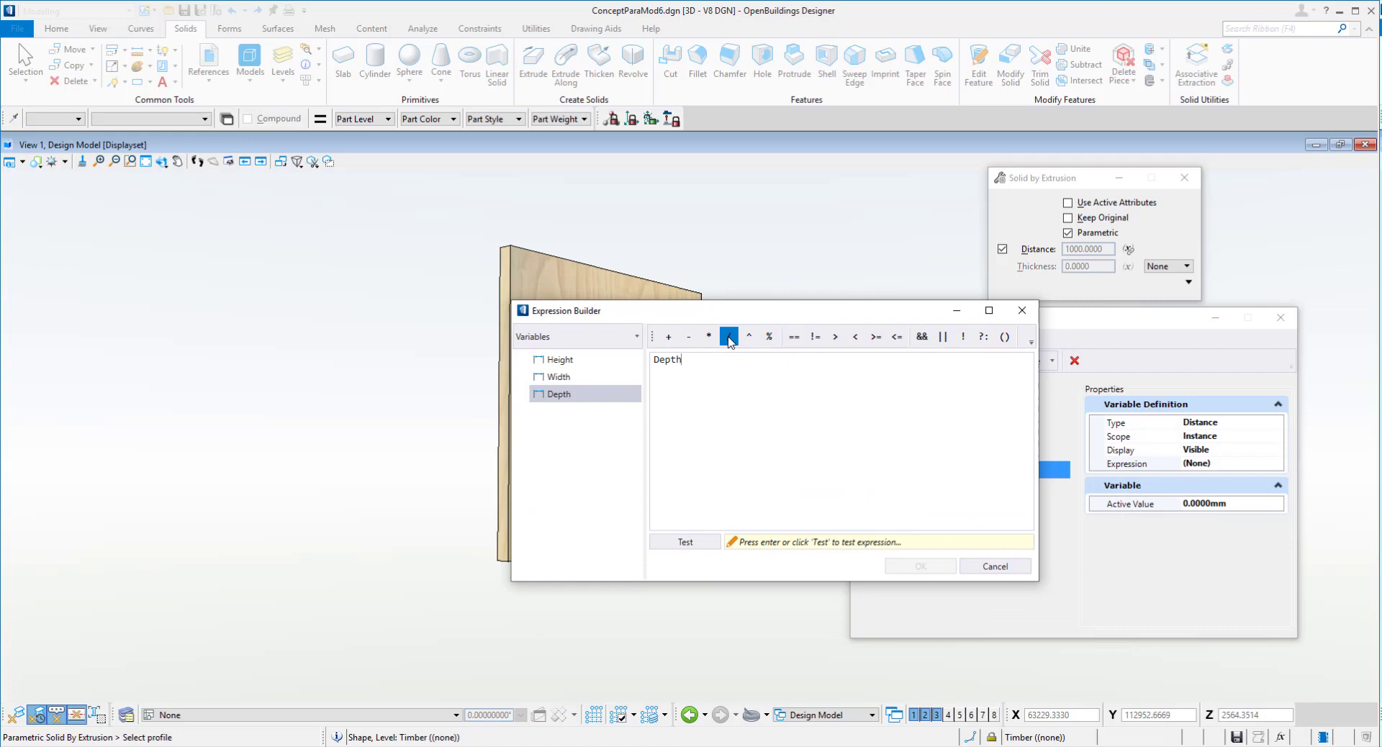
text(2)
click(683, 542)
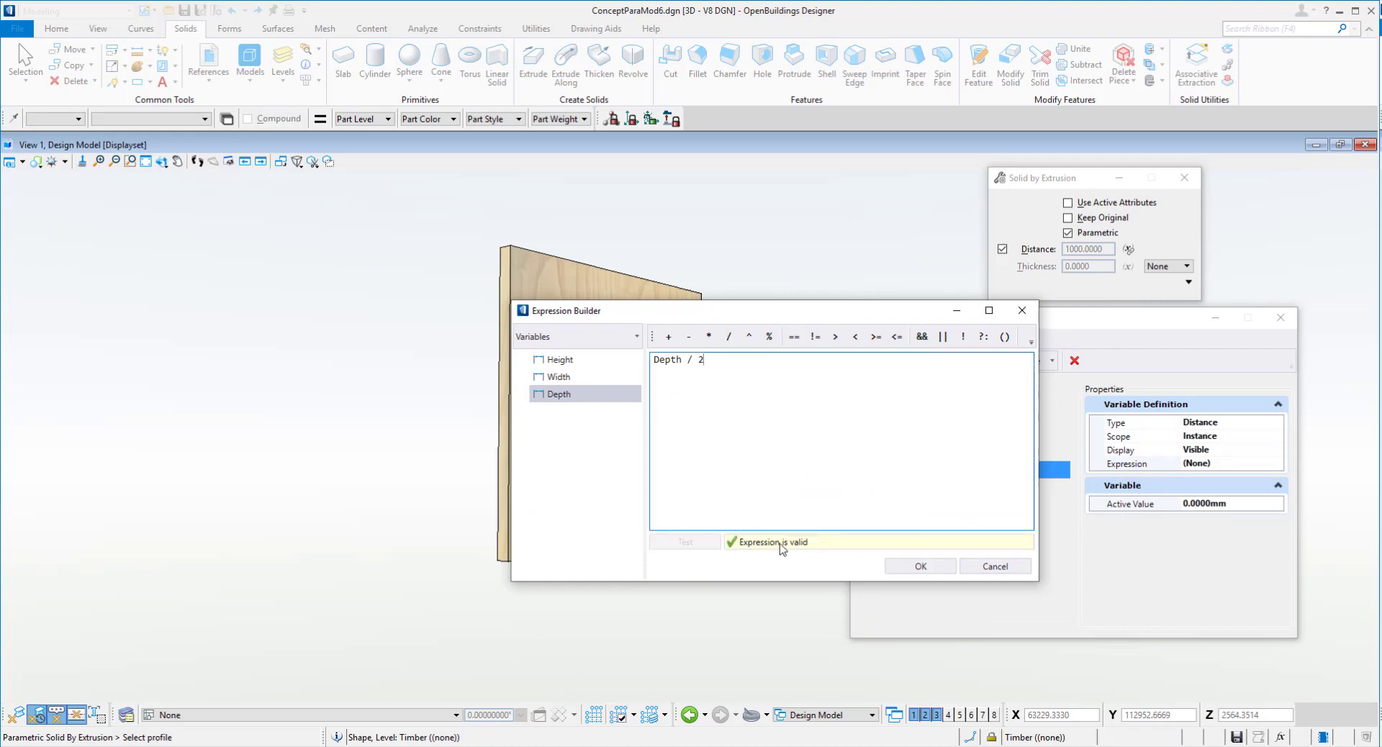
click(920, 566)
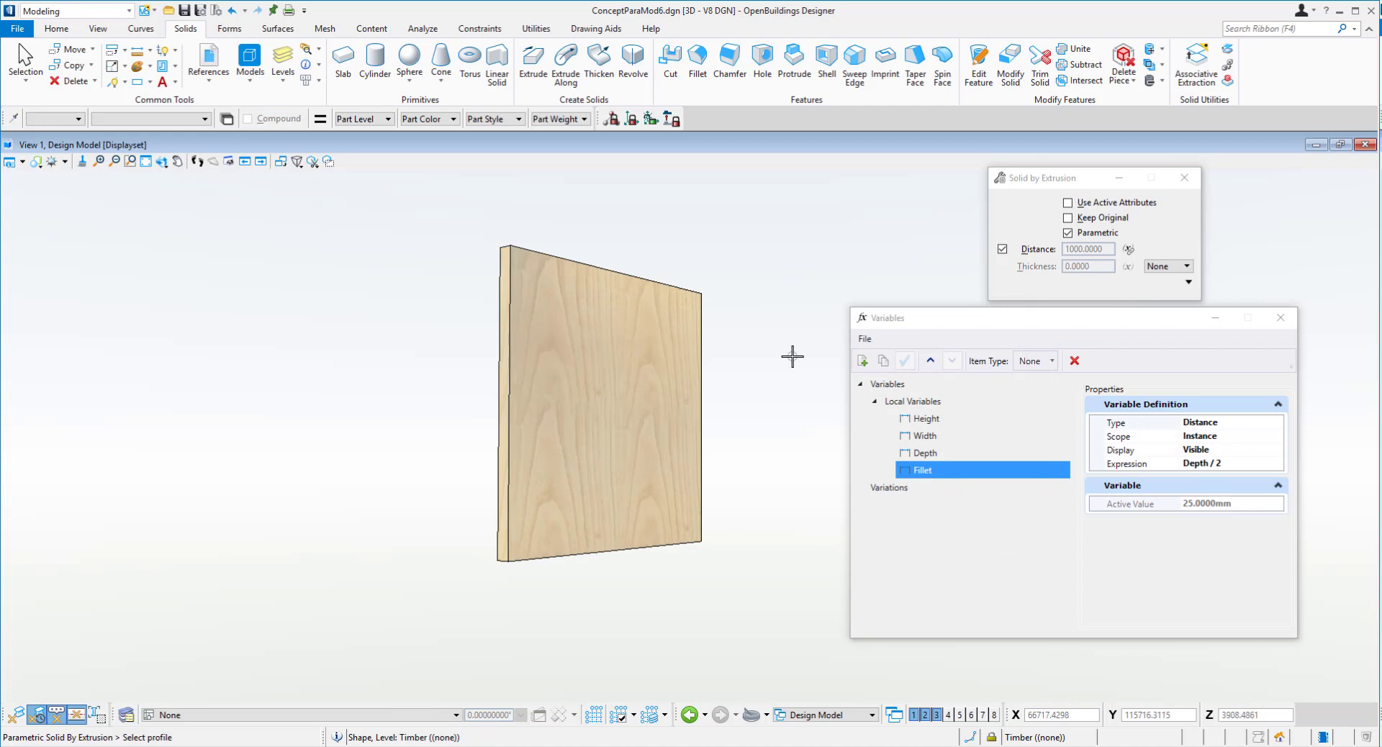
- Fillet the panel's tangent edges with the radius linked to the Fillet variable
click(698, 63)
click(1172, 203)
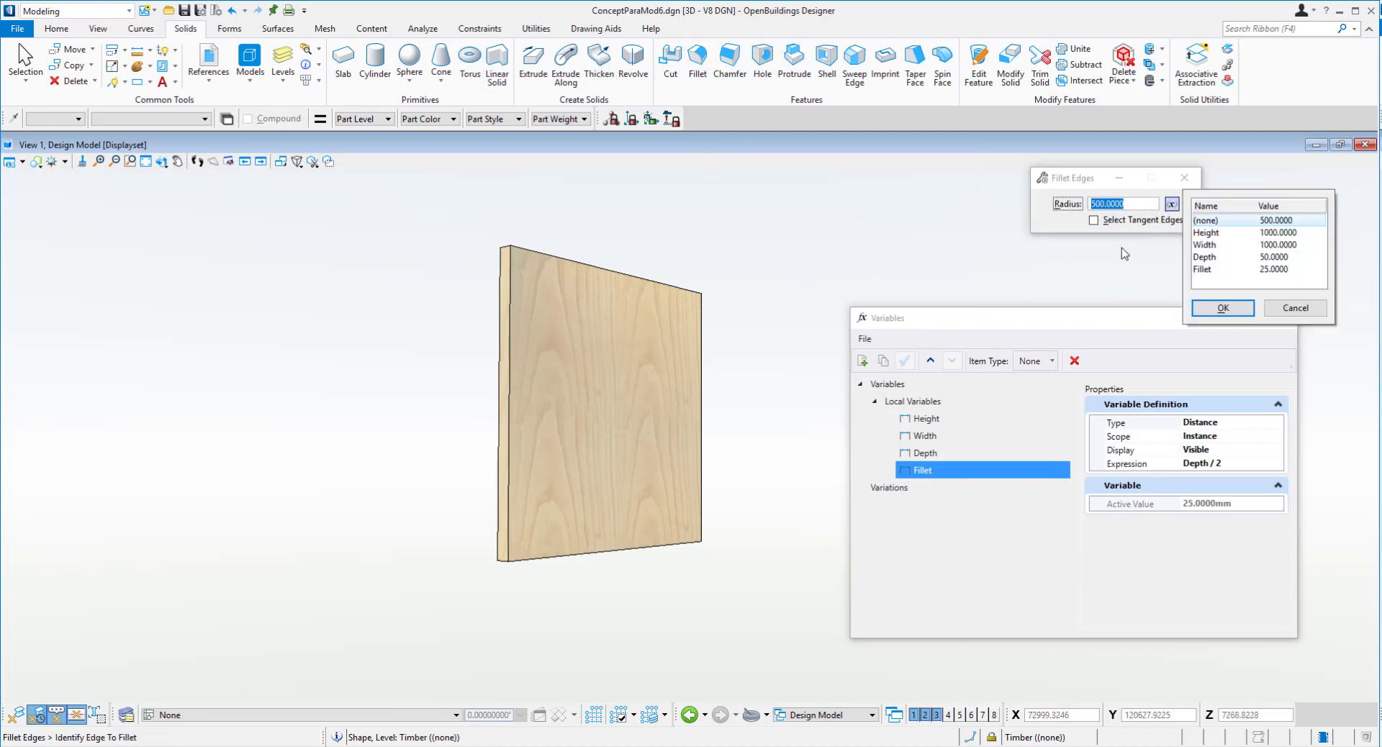
click(1204, 269)
click(1223, 307)
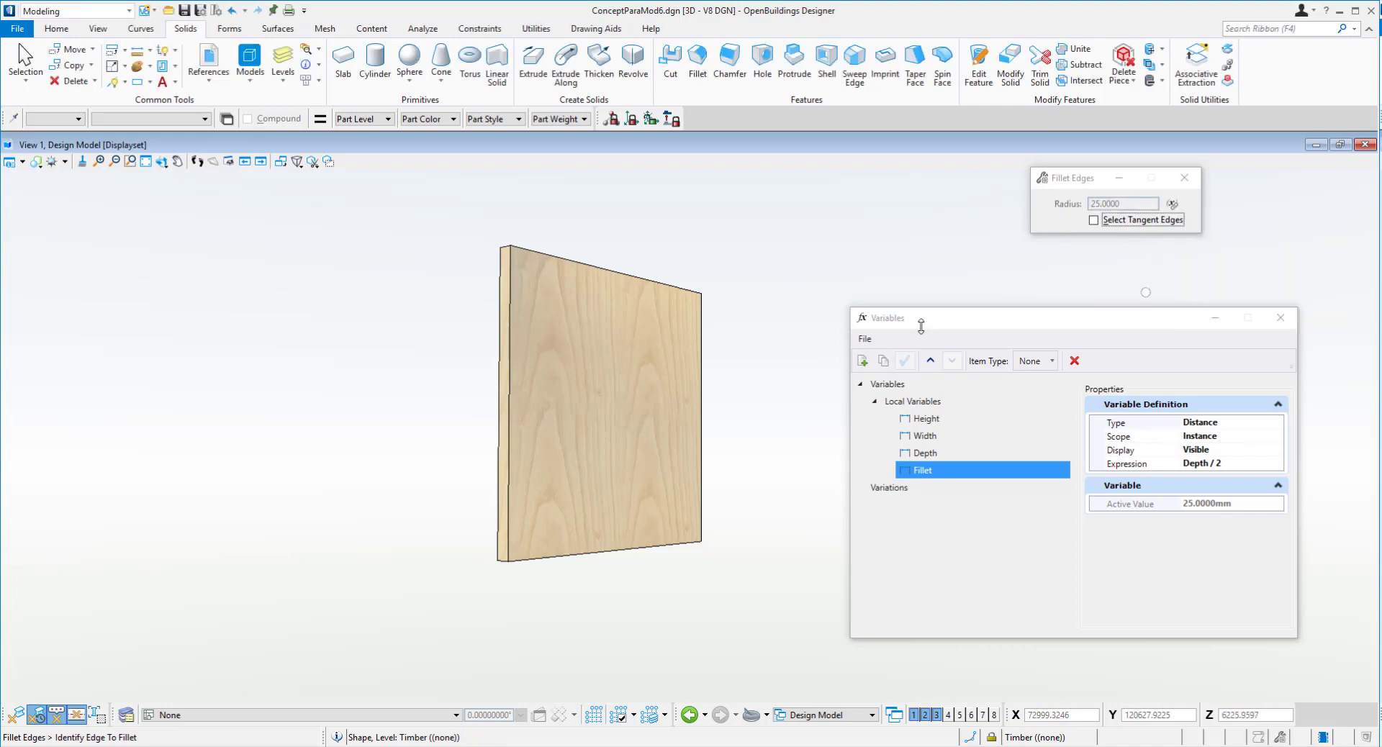
click(1142, 221)
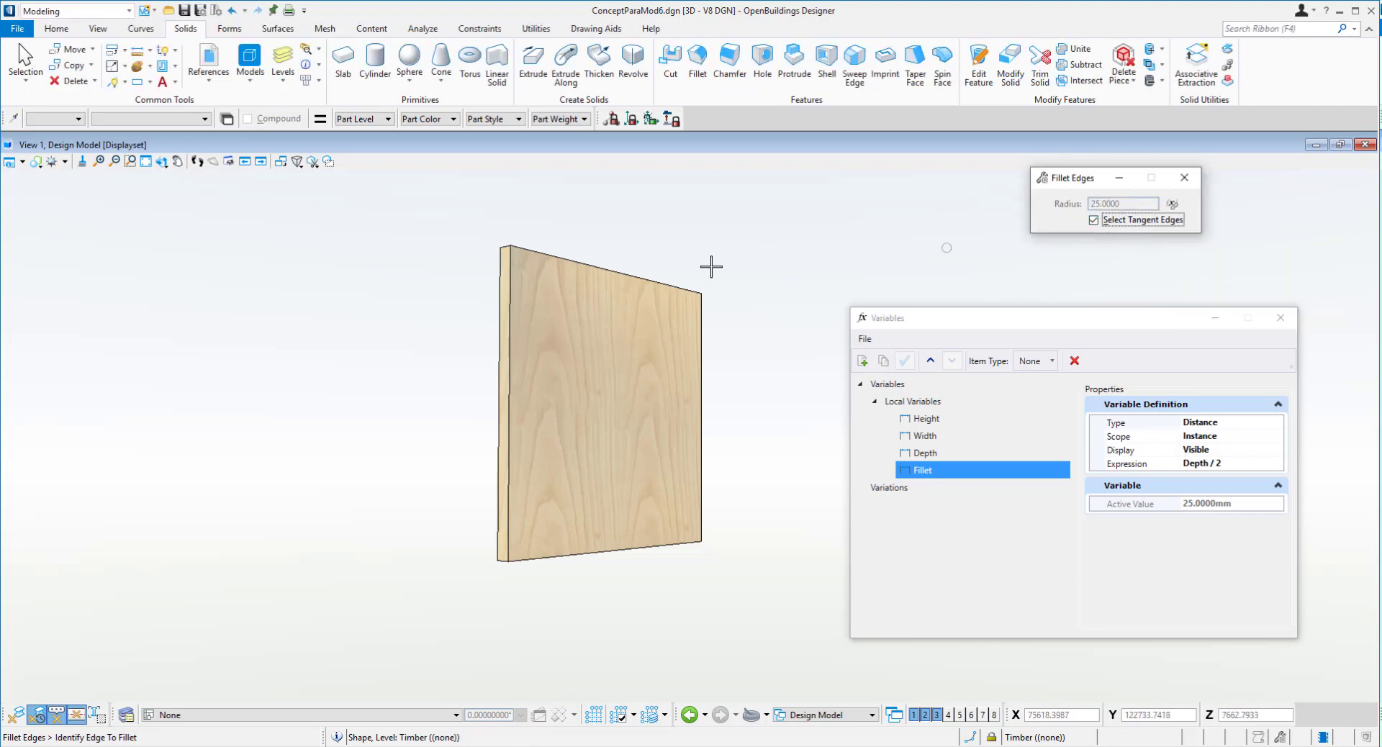
click(508, 290)
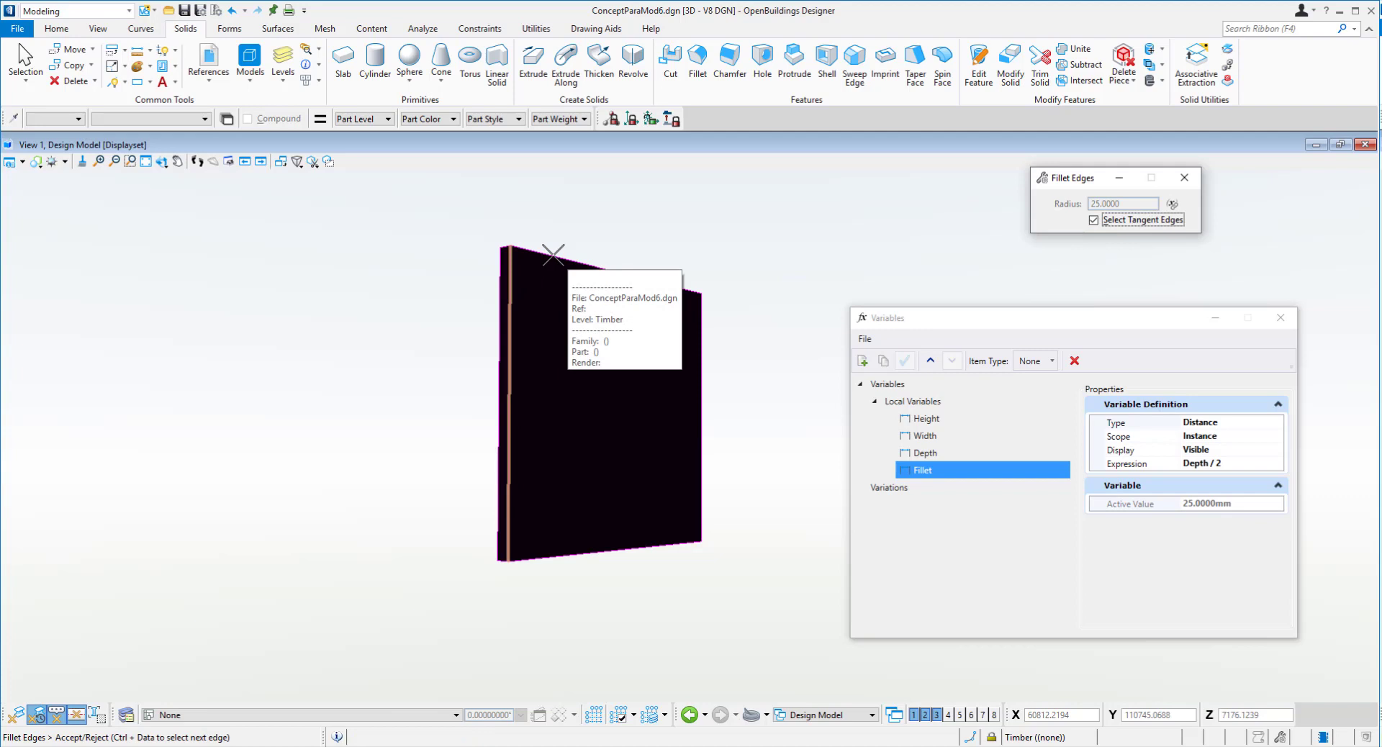
click(644, 546)
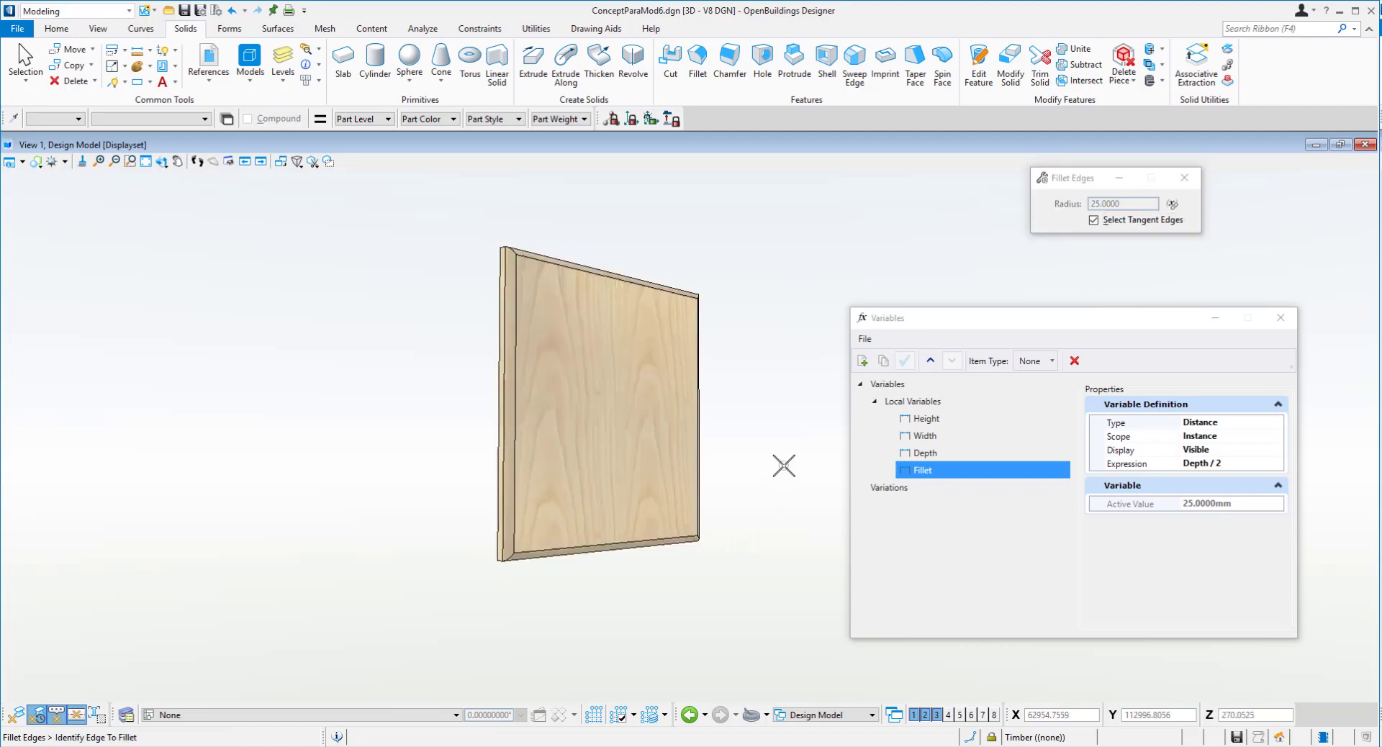
- Set Depth's active value to 50 mm and reframe the view on the rounded panel
click(925, 453)
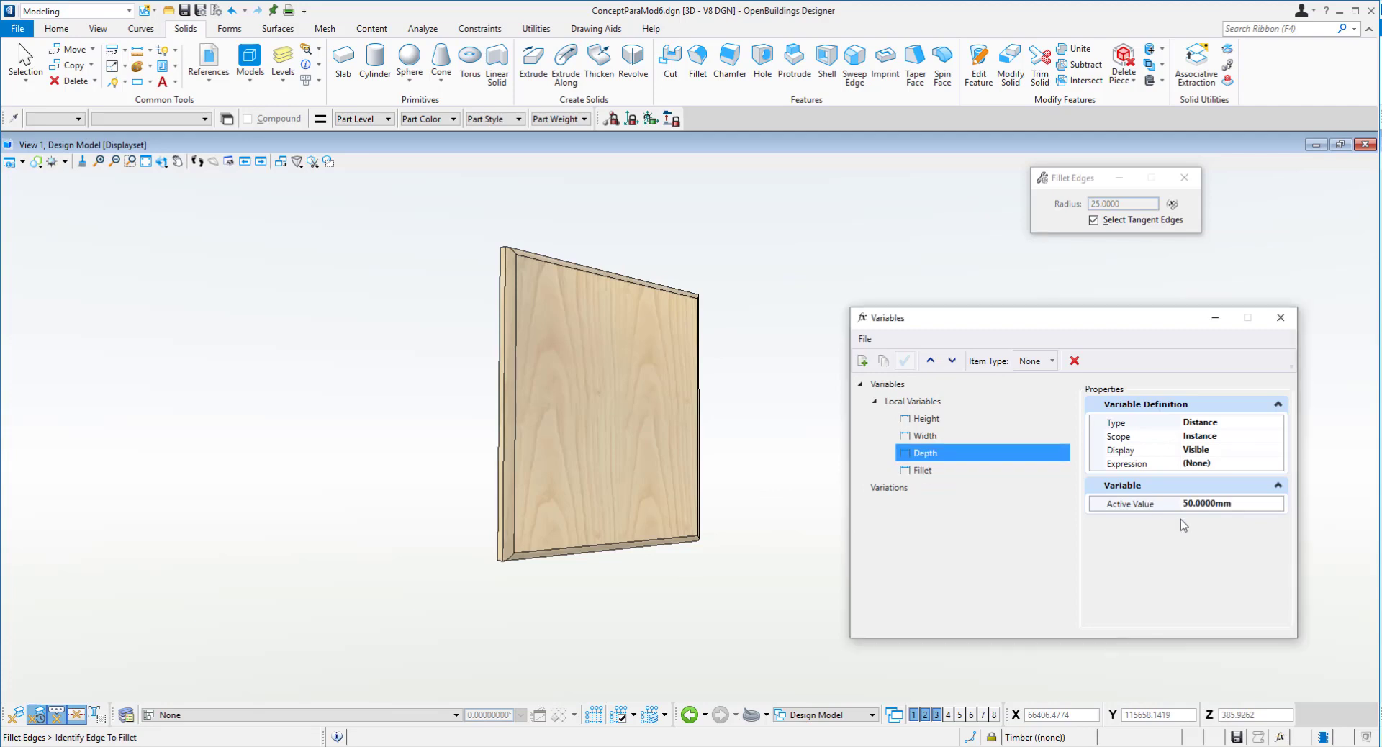
click(1193, 504)
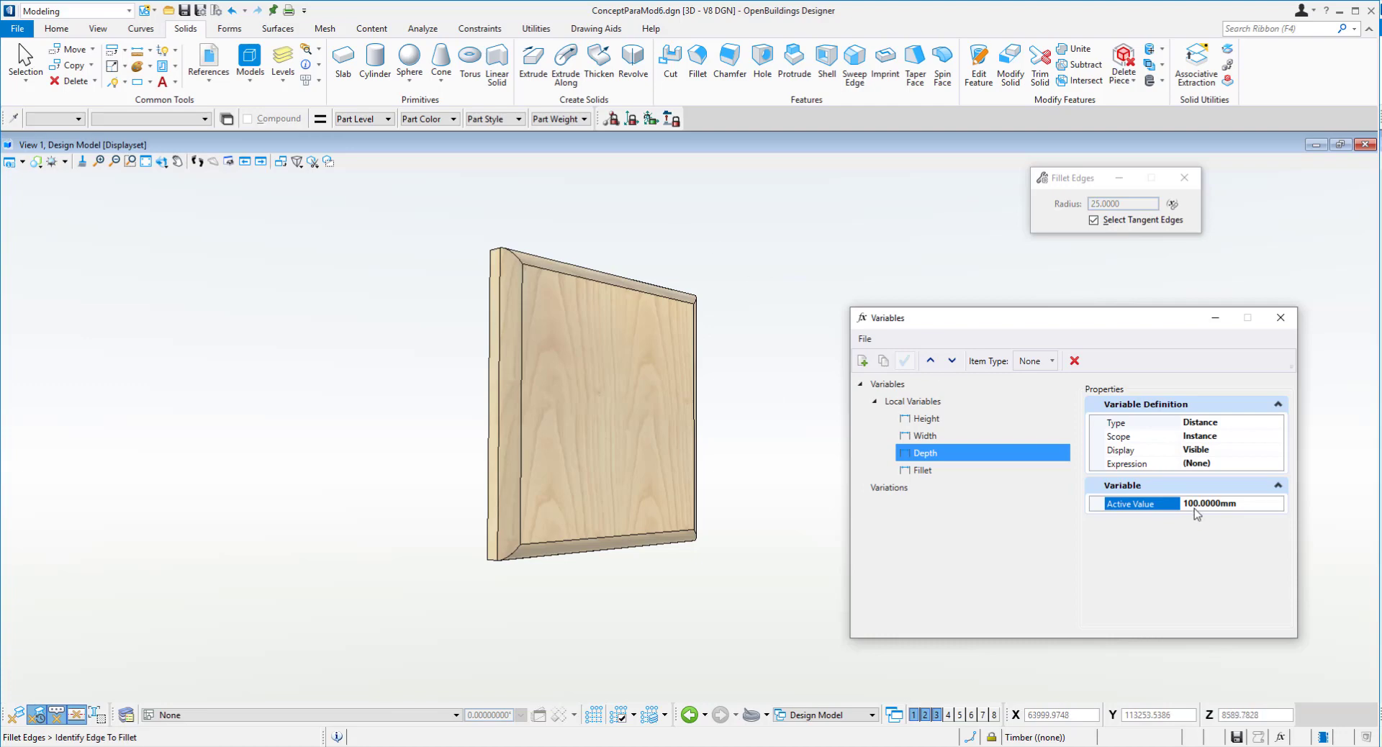
text(5)
key(Return)
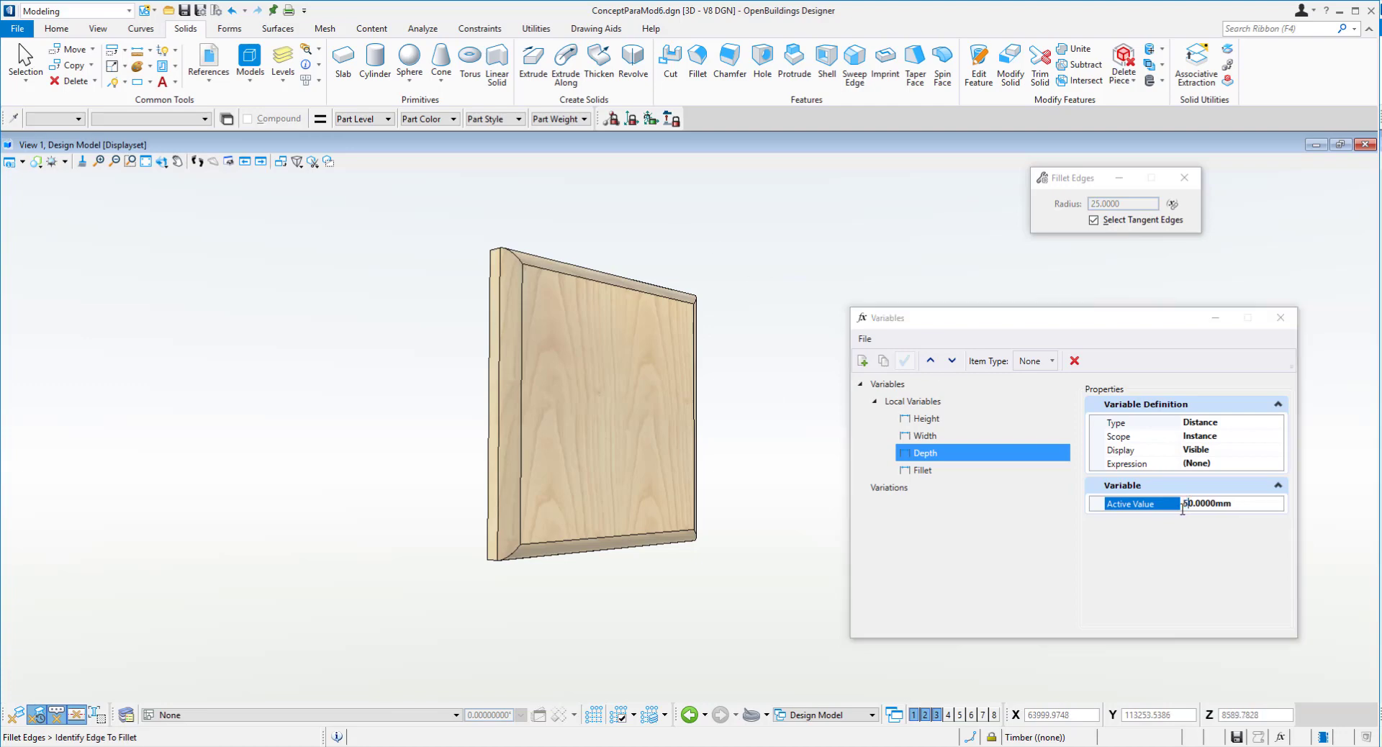
click(710, 362)
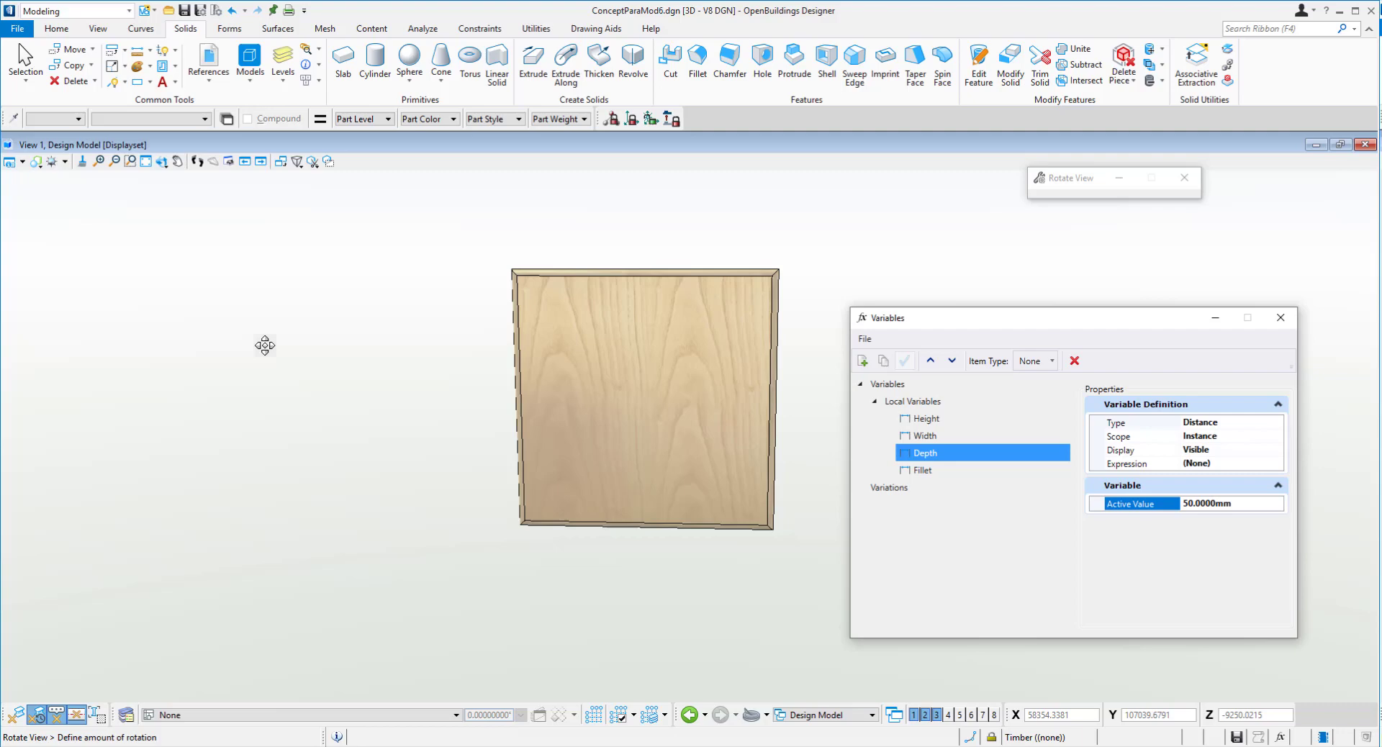
click(697, 411)
scroll(757, 396, up, 3)
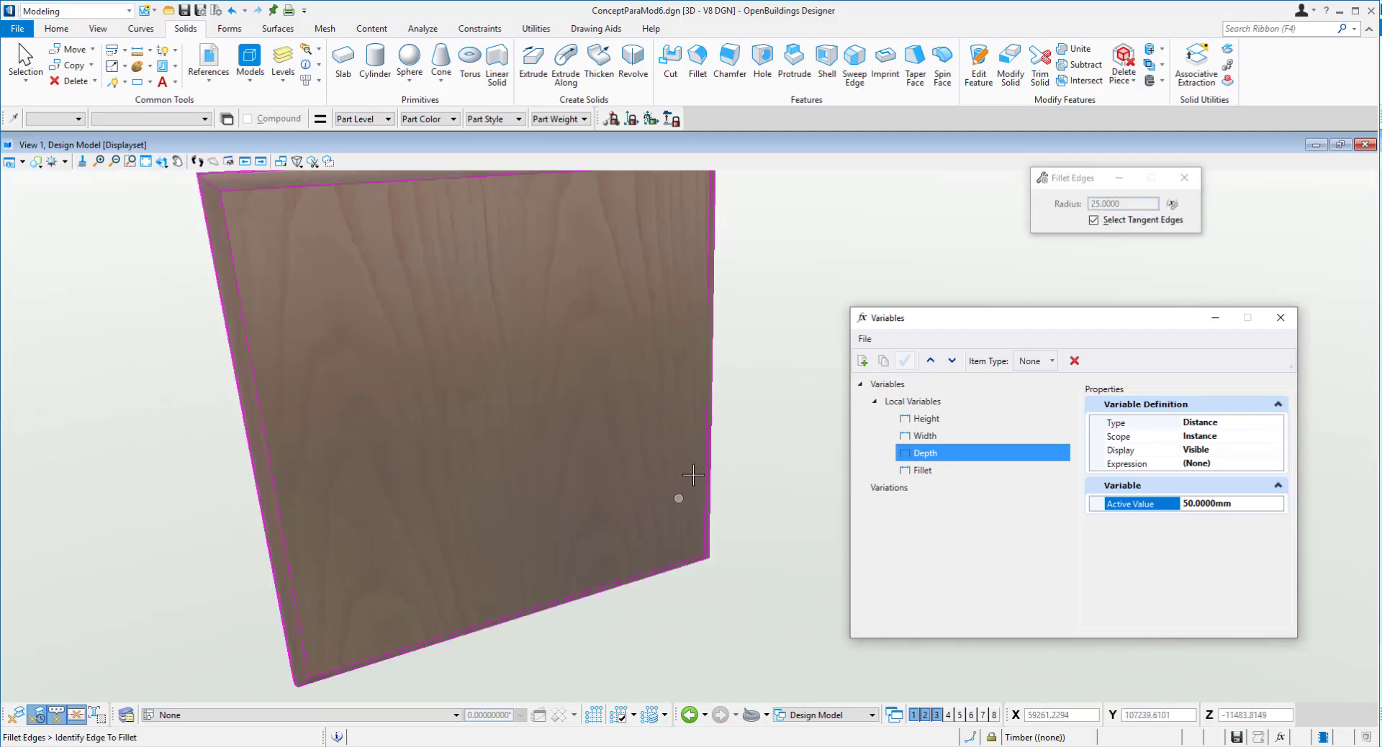
middle_drag(676, 497, 741, 451)
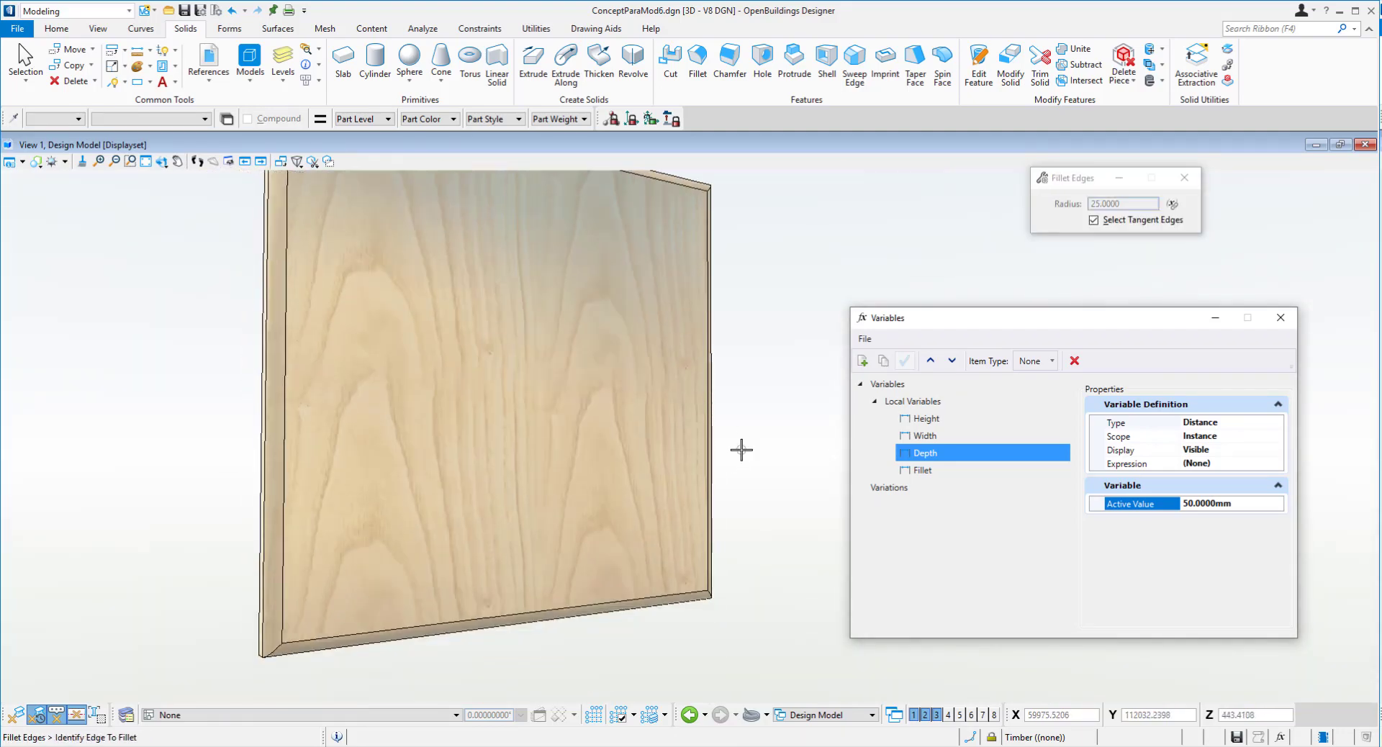
scroll(742, 451, down, 3)
scroll(741, 451, up, 3)
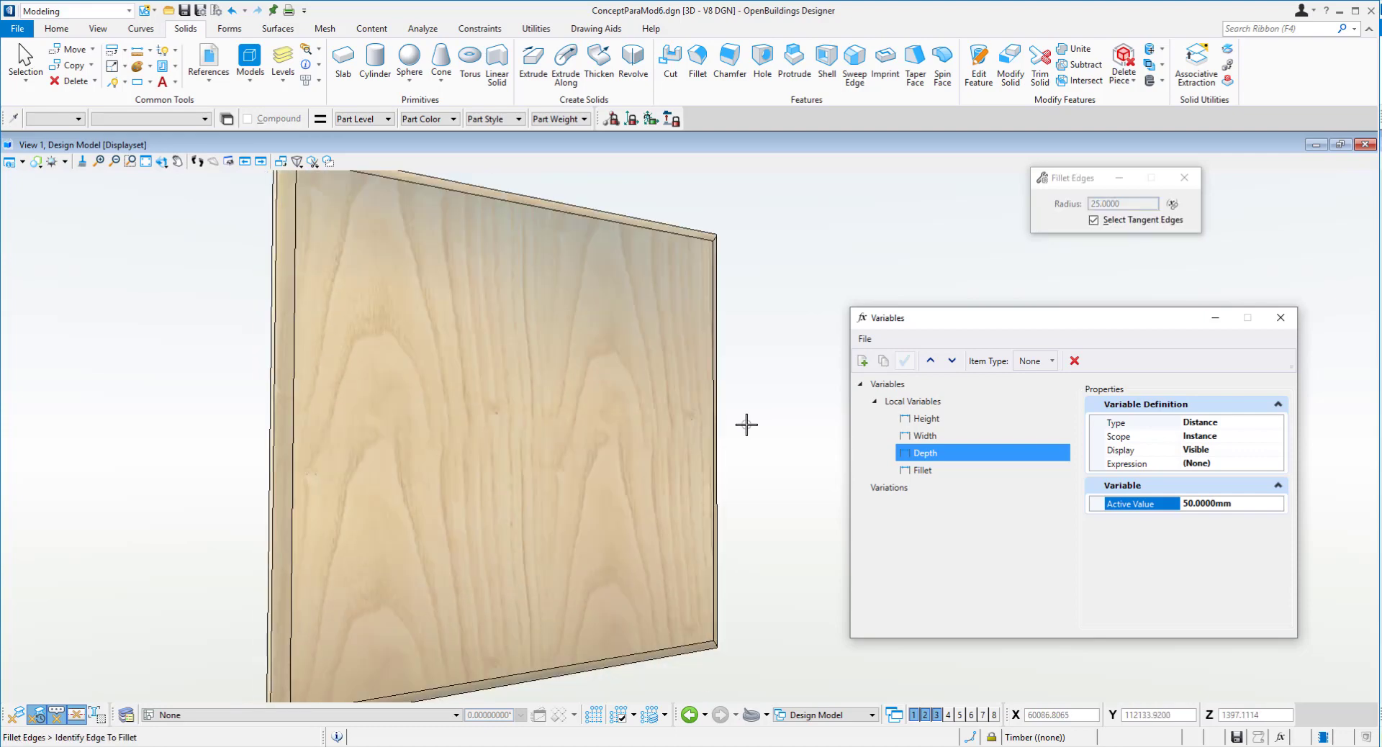
- Start the Sphere tool and add a local variable named SphereRadius
click(410, 66)
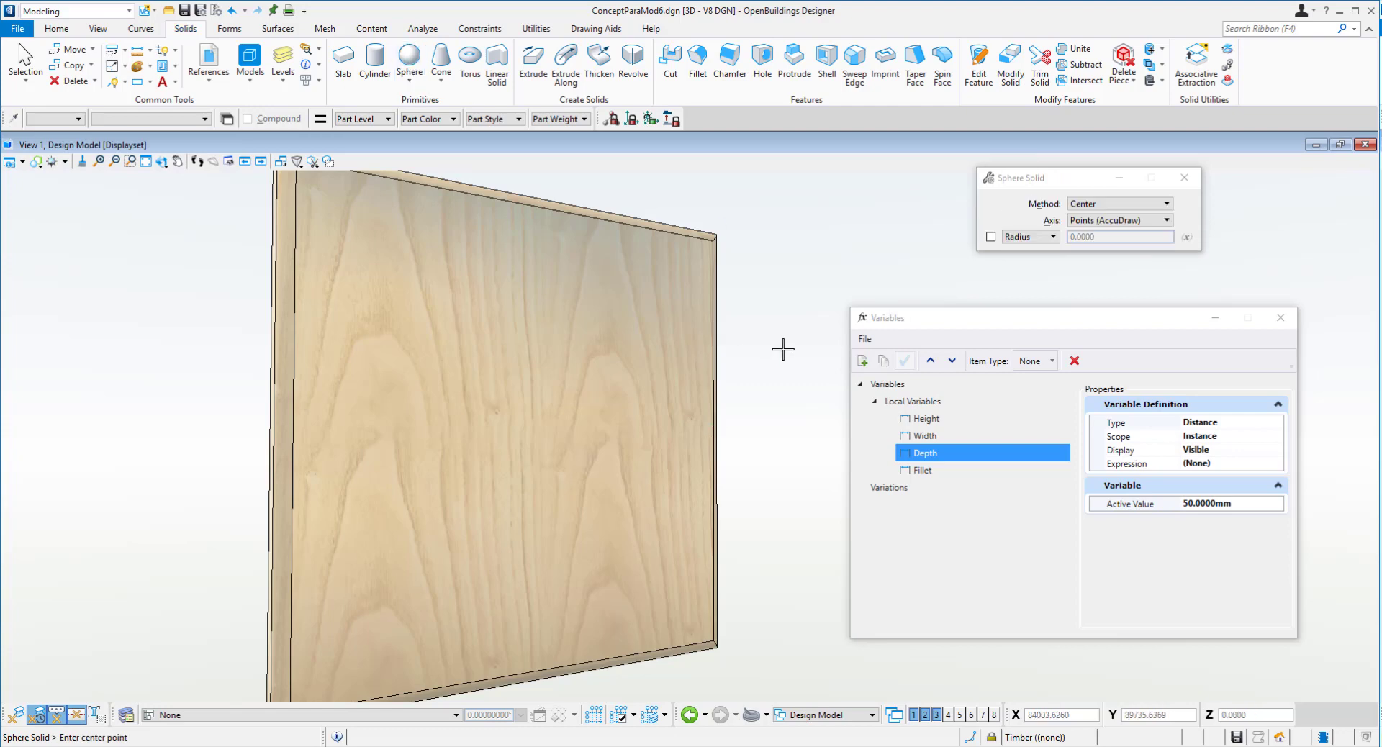
click(862, 361)
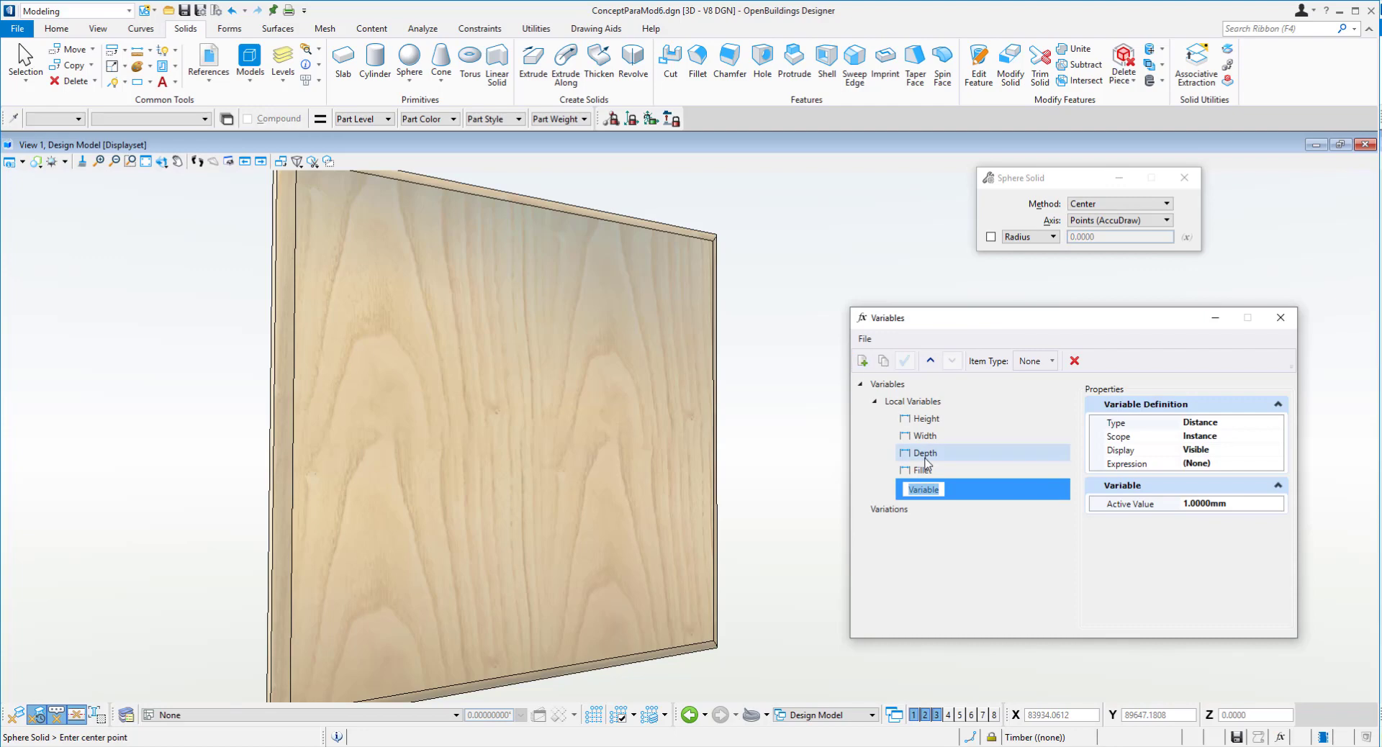
text(SphereRadius)
key(Return)
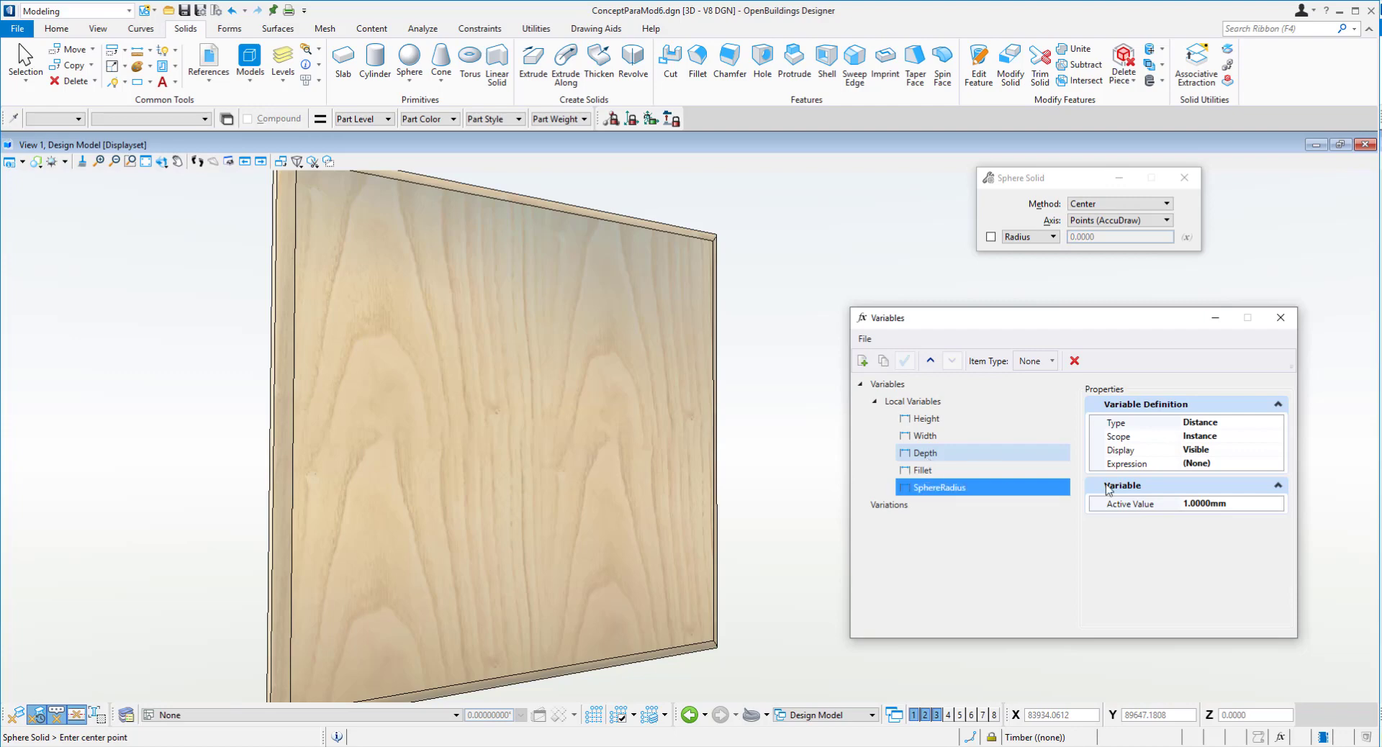
- Set SphereRadius's expression to Fillet in the Expression Builder and test it
click(1221, 463)
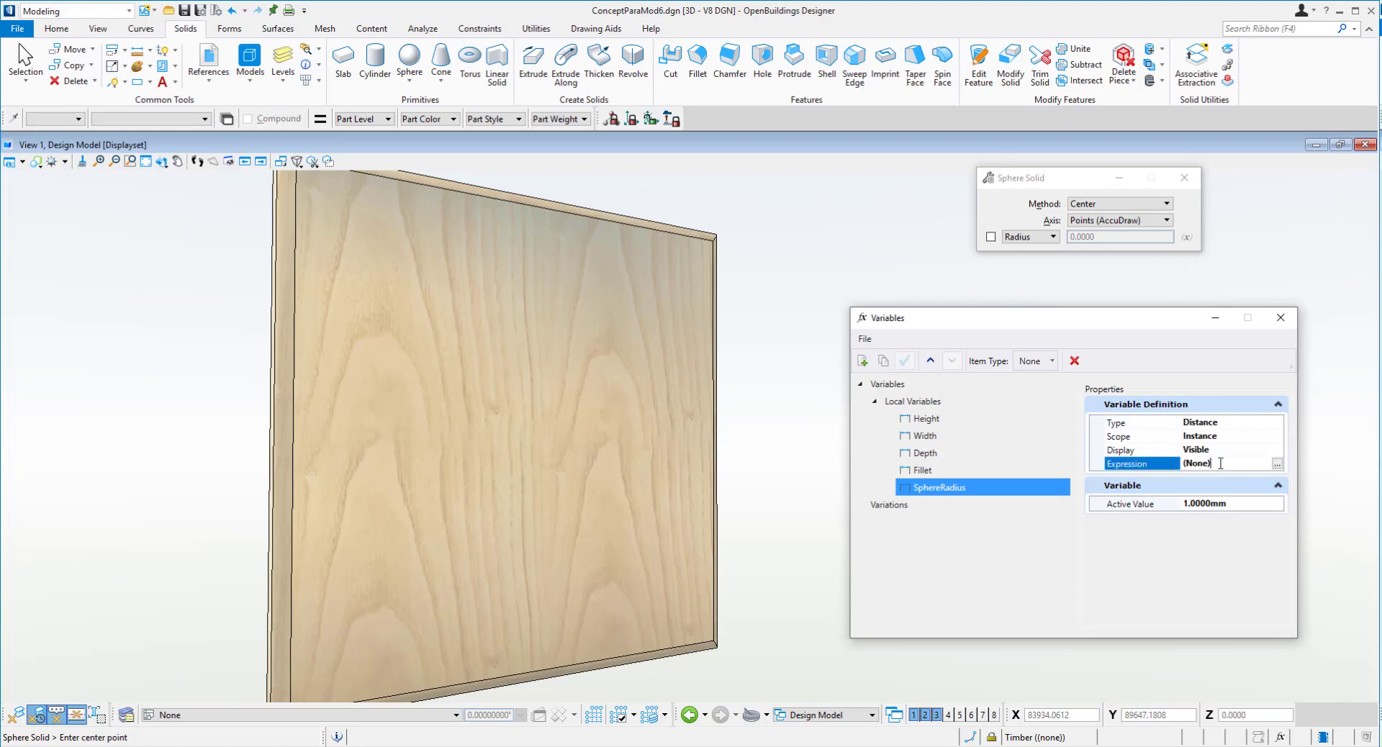
click(1277, 464)
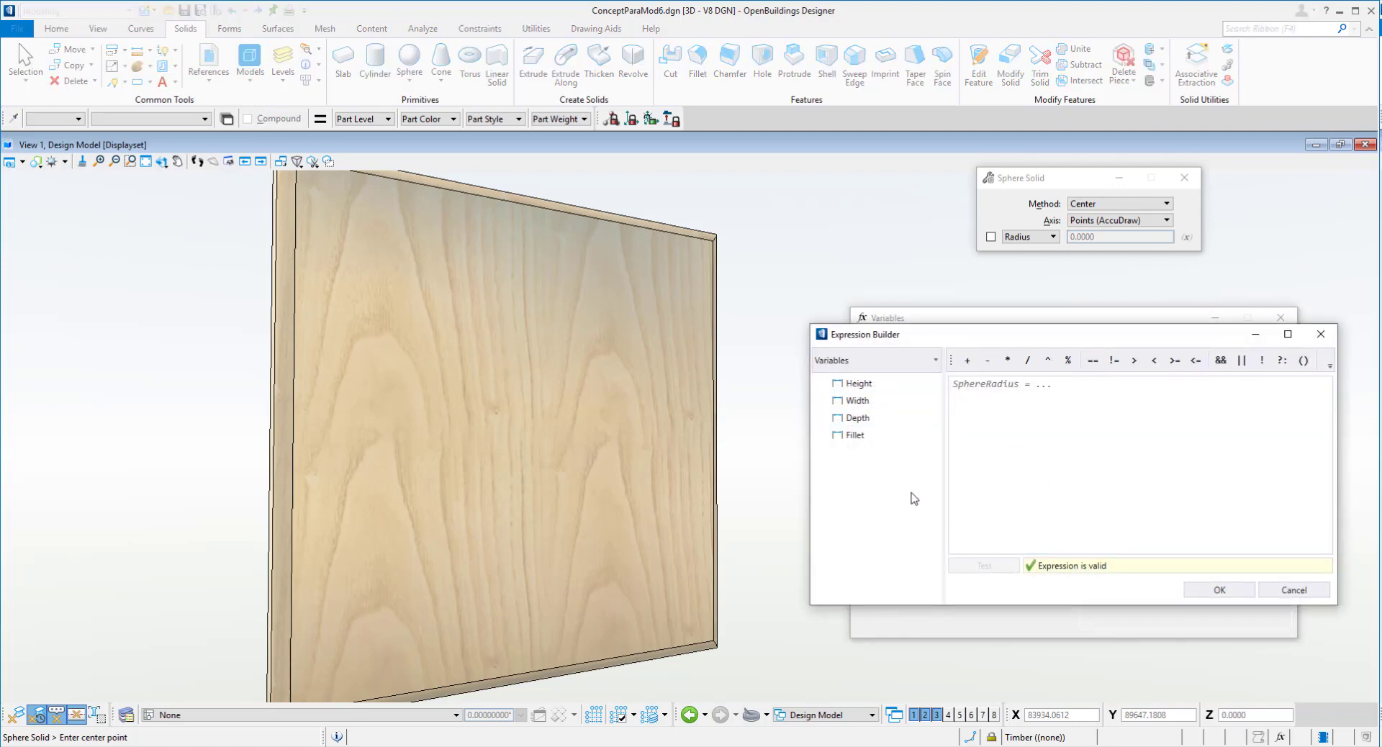
click(854, 439)
double_click(855, 437)
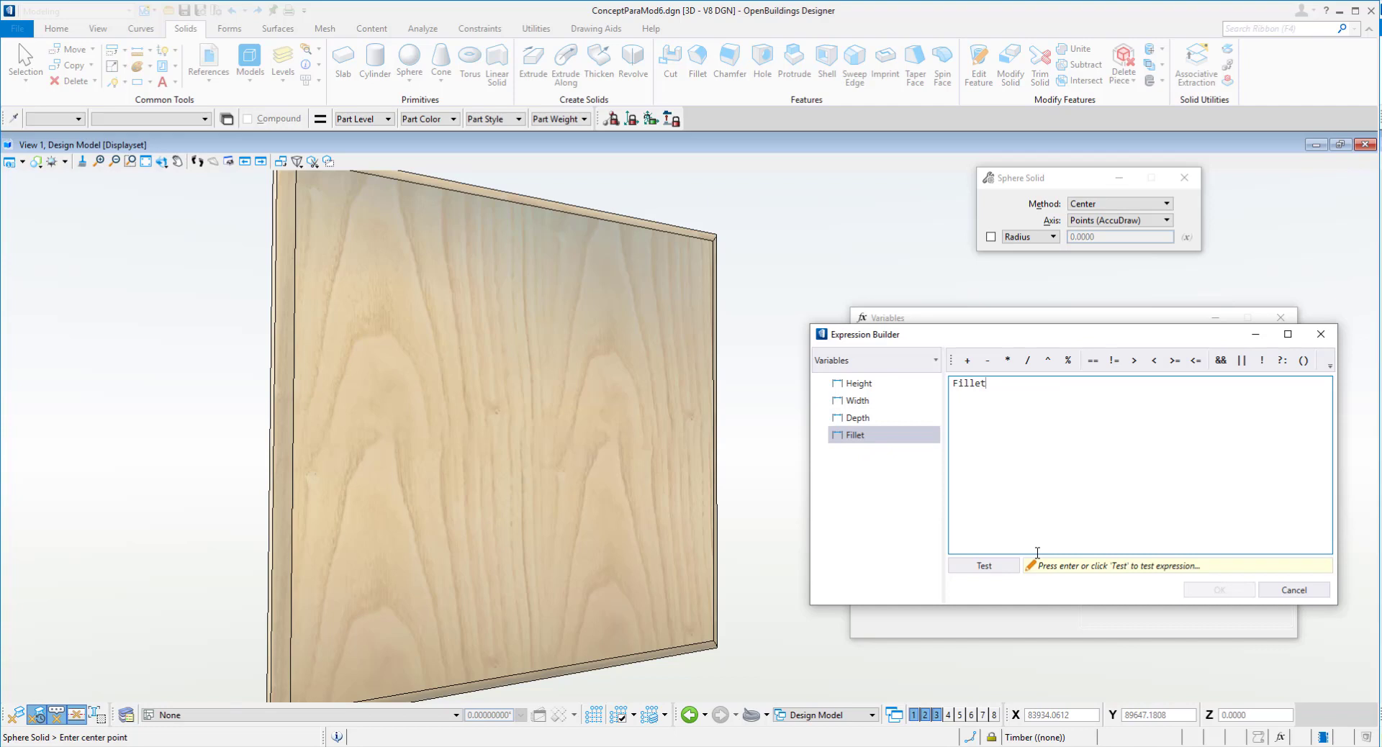
click(984, 566)
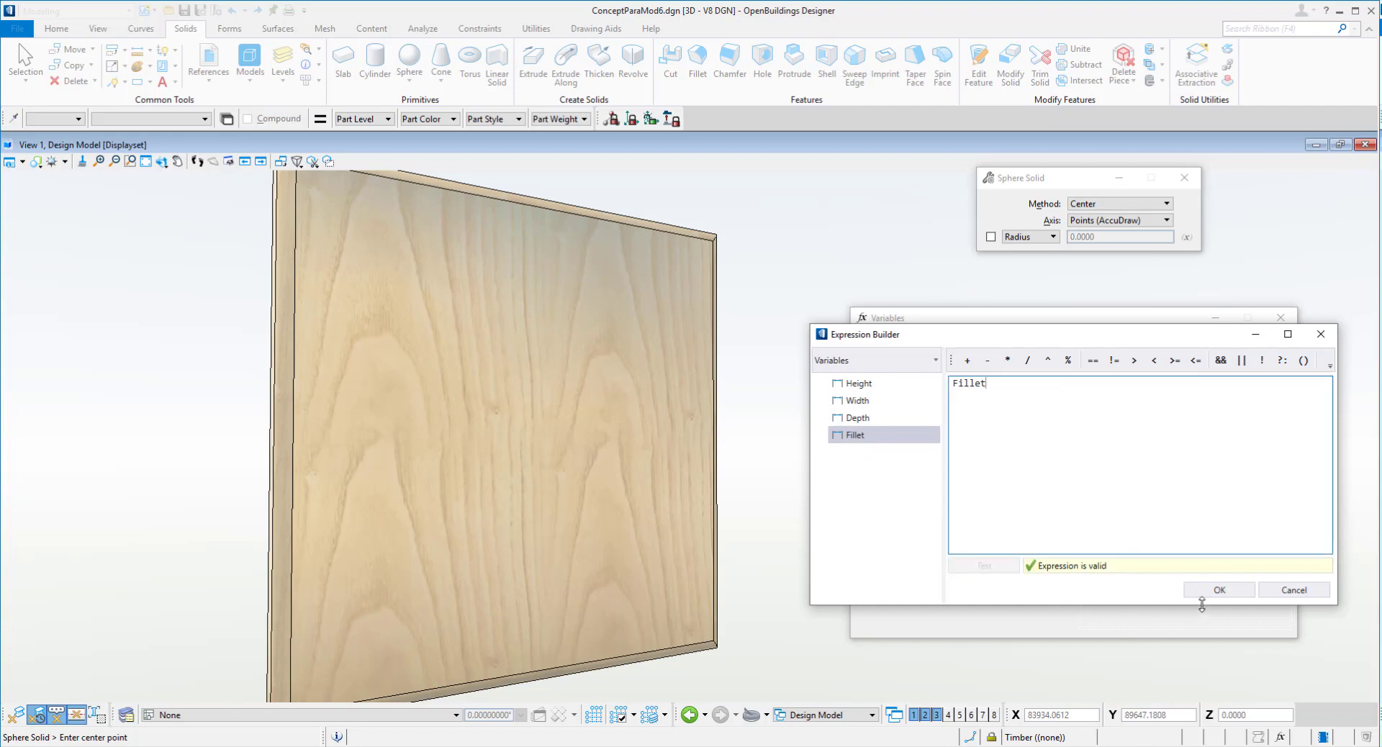
click(1219, 589)
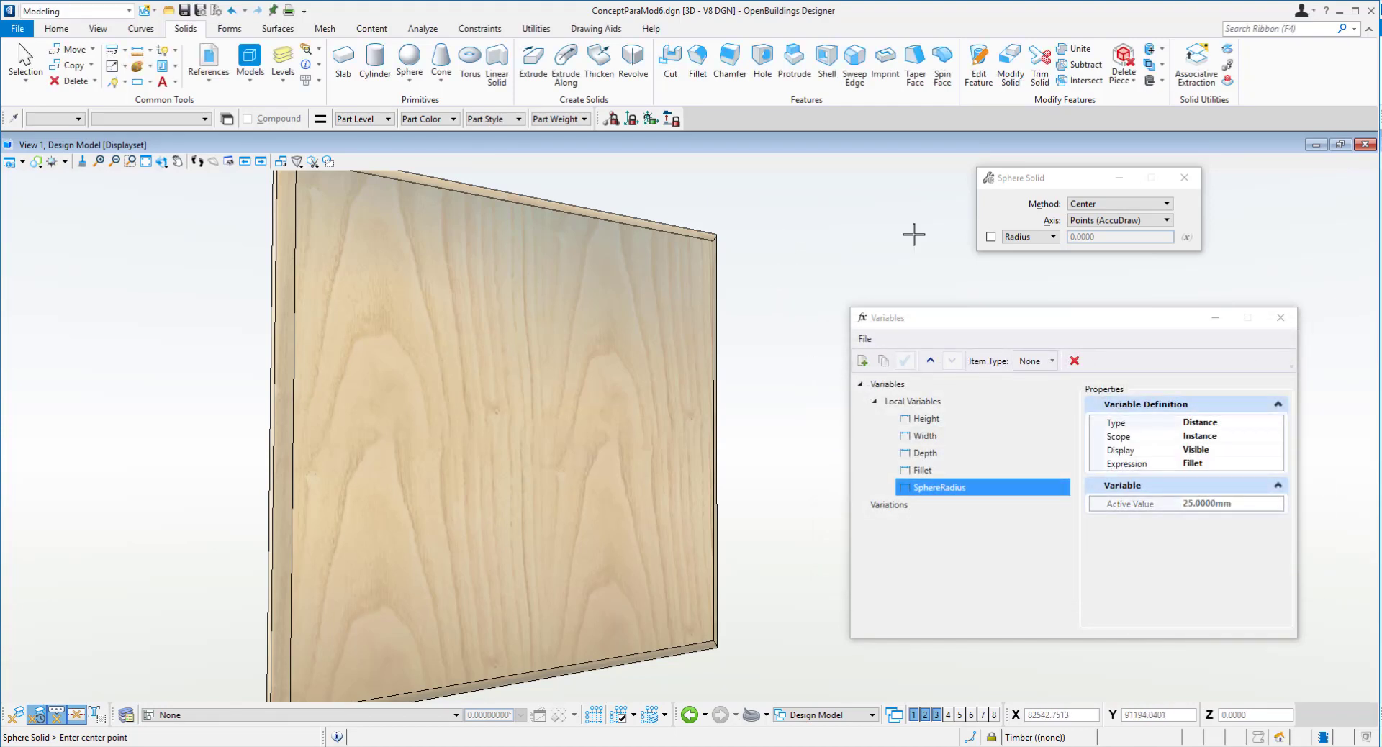
- Link the sphere radius to SphereRadius and place the sphere at the panel's bottom-left corner
click(991, 237)
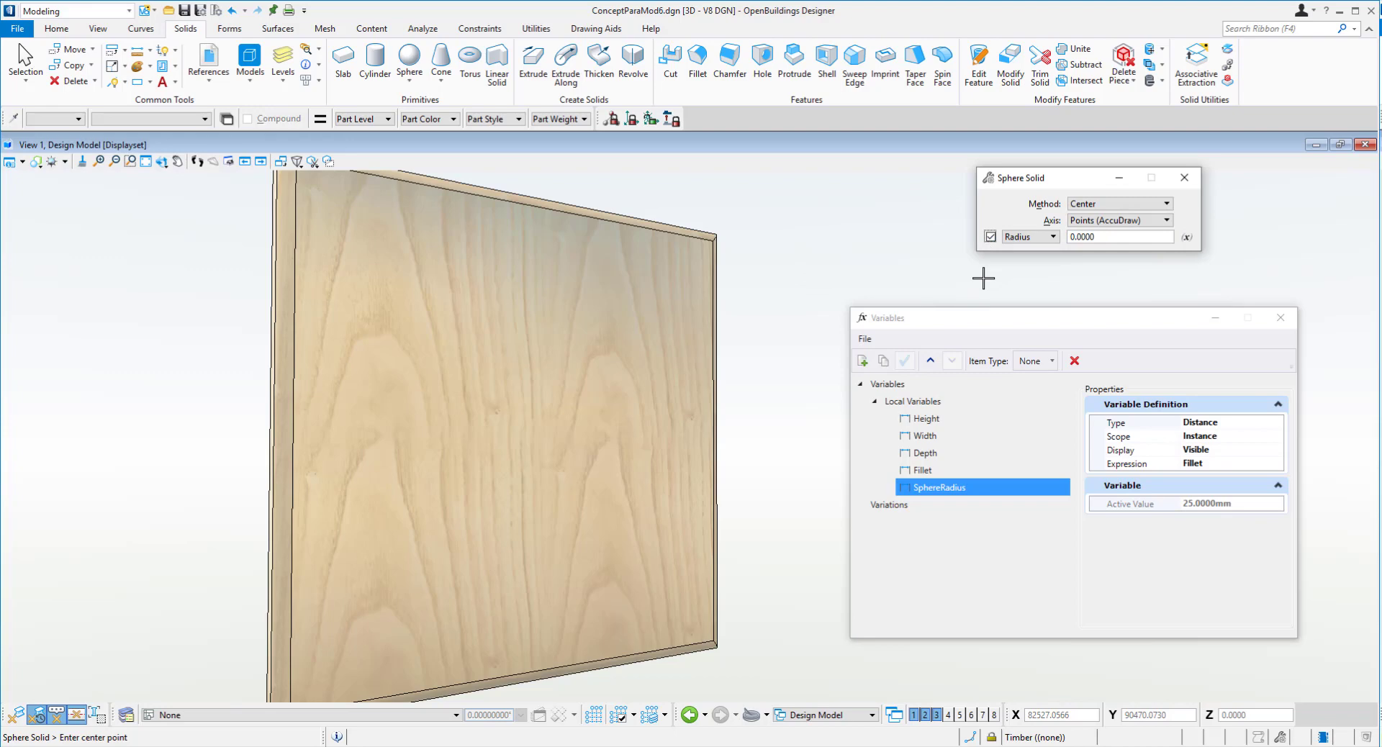
click(1187, 236)
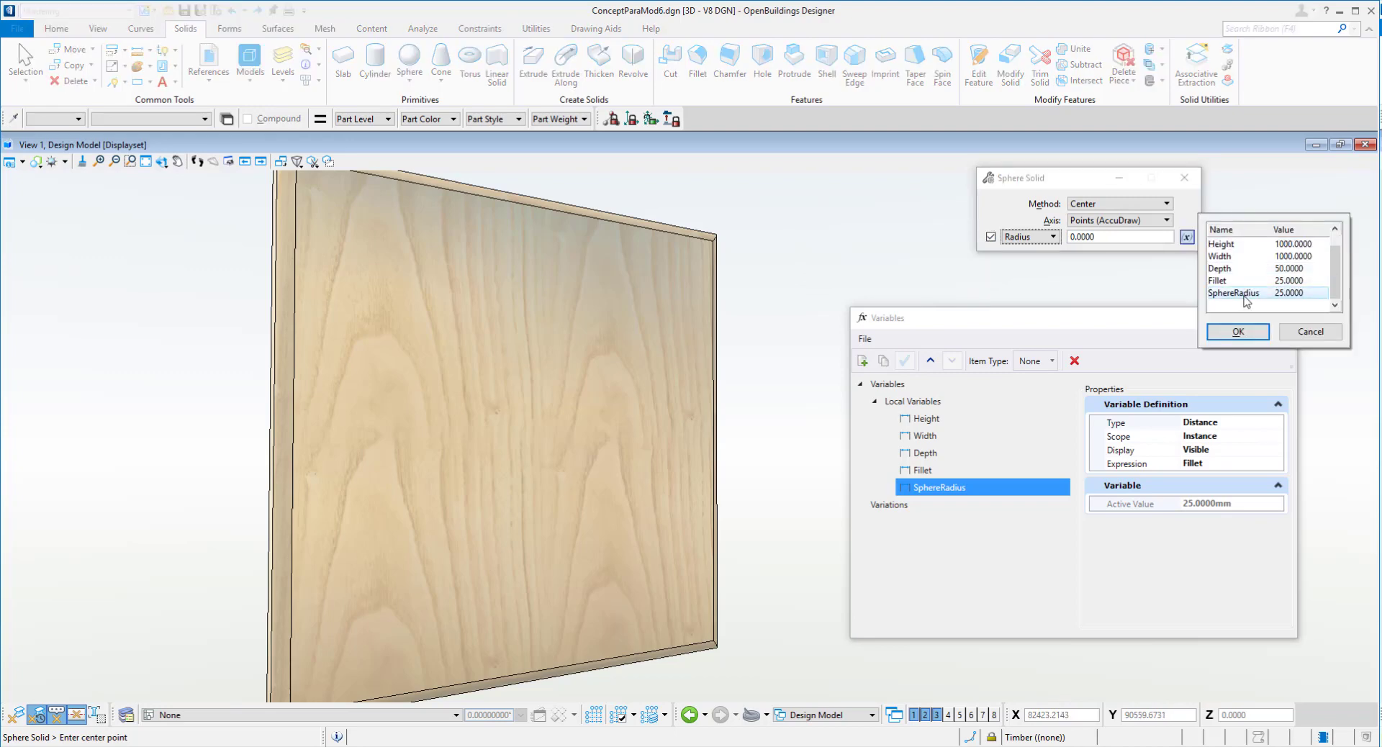
double_click(1245, 294)
scroll(410, 520, down, 1)
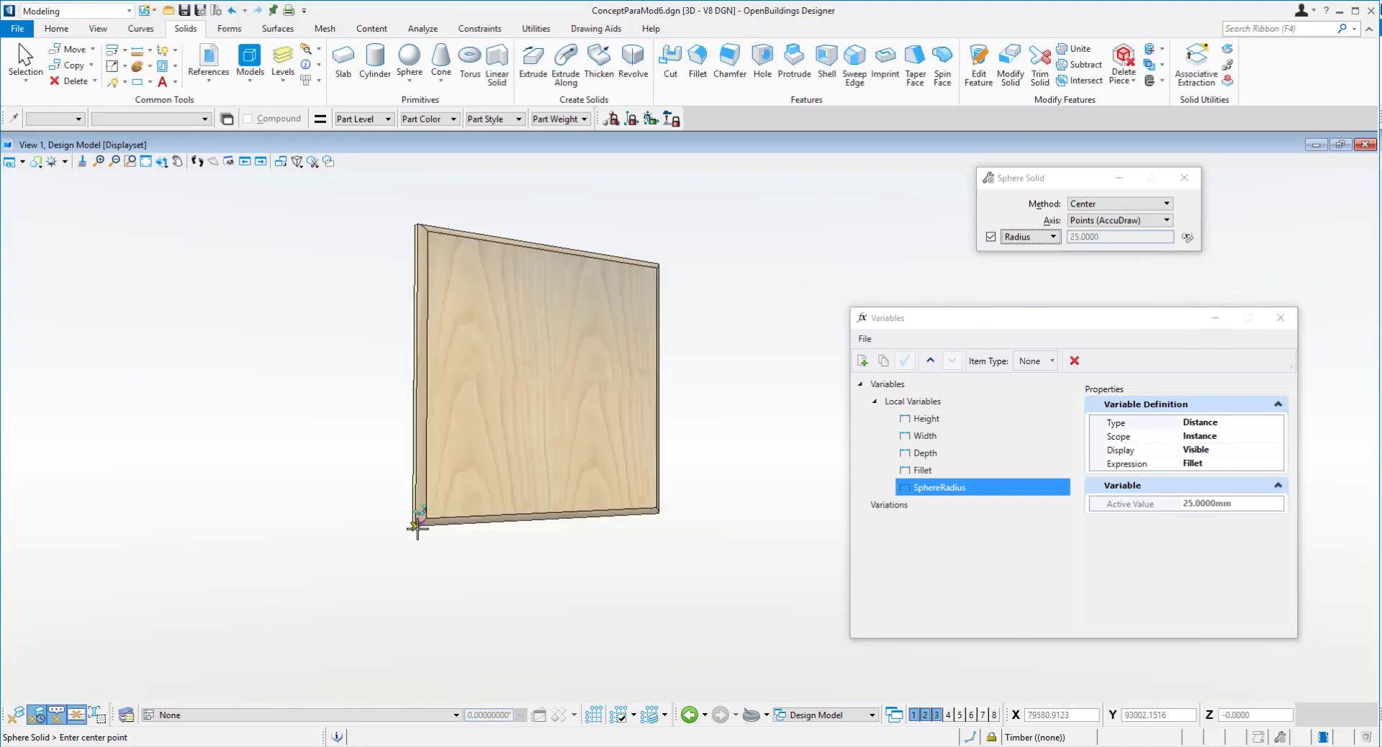
scroll(417, 497, up, 2)
click(434, 507)
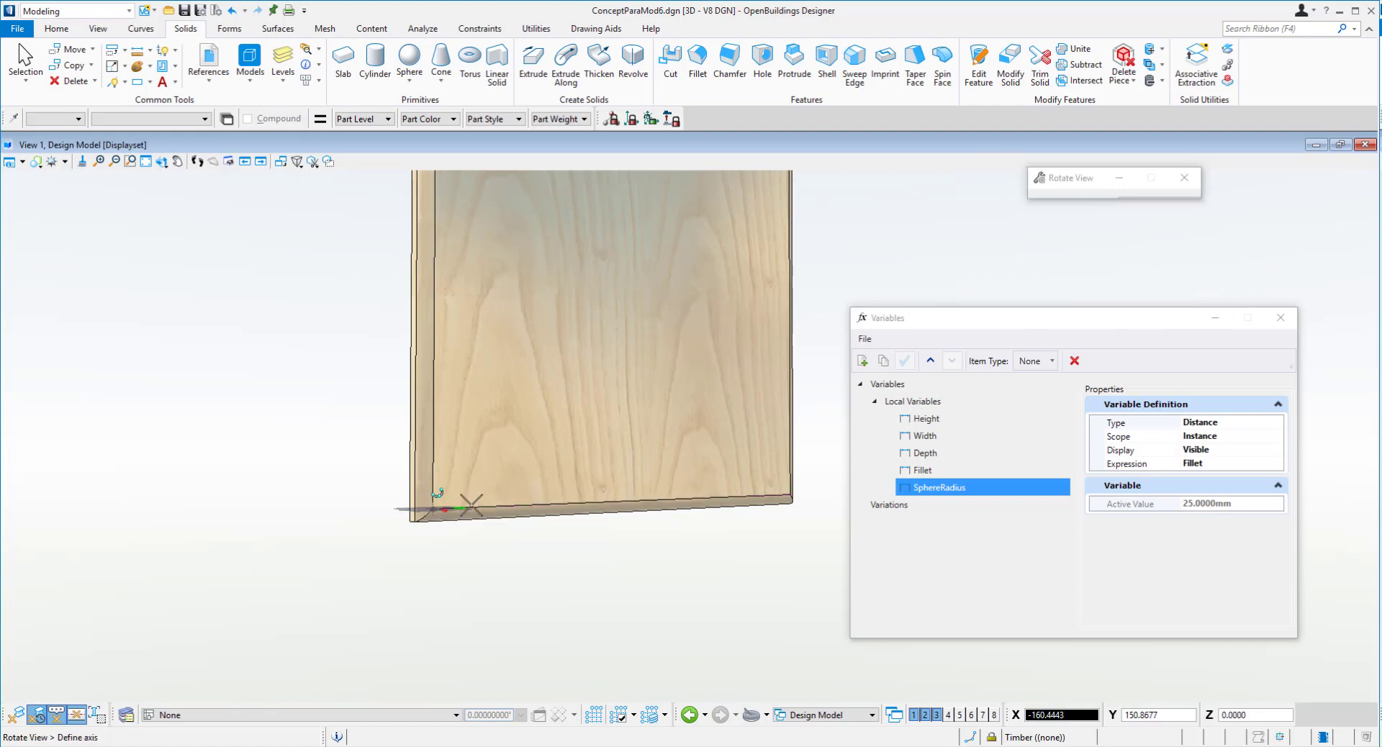
shift+middle_drag(469, 508, 481, 576)
click(486, 563)
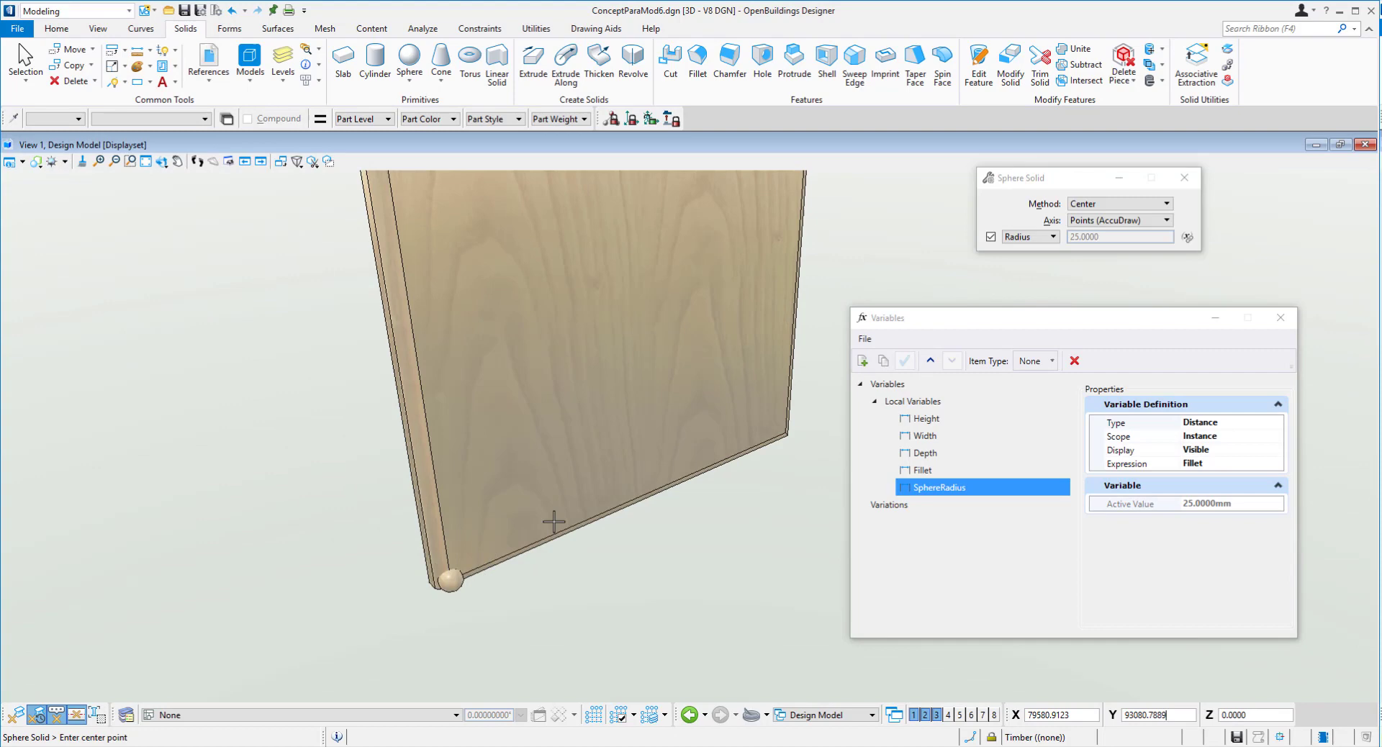
- Move the sphere from the corner up onto the panel's face
shift+middle_drag(432, 501, 469, 509)
right_click(482, 526)
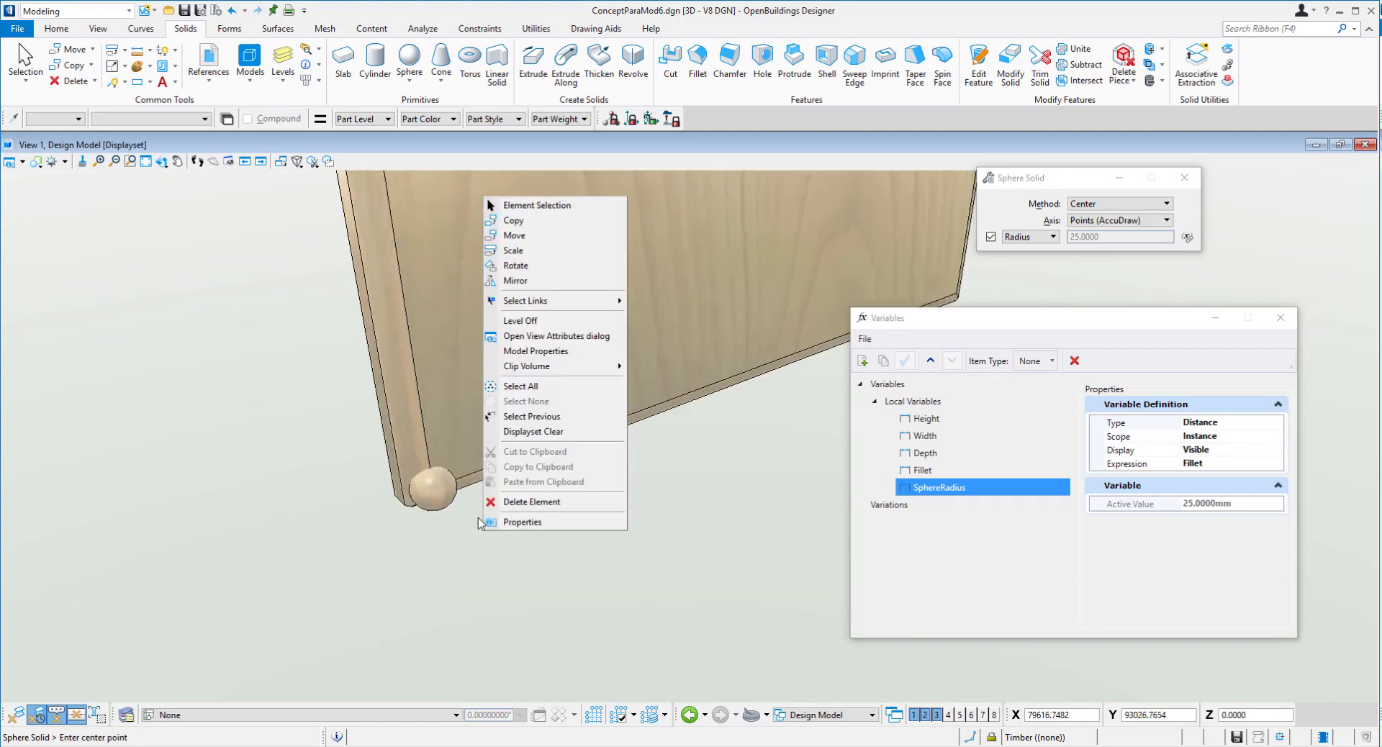
click(512, 235)
click(410, 489)
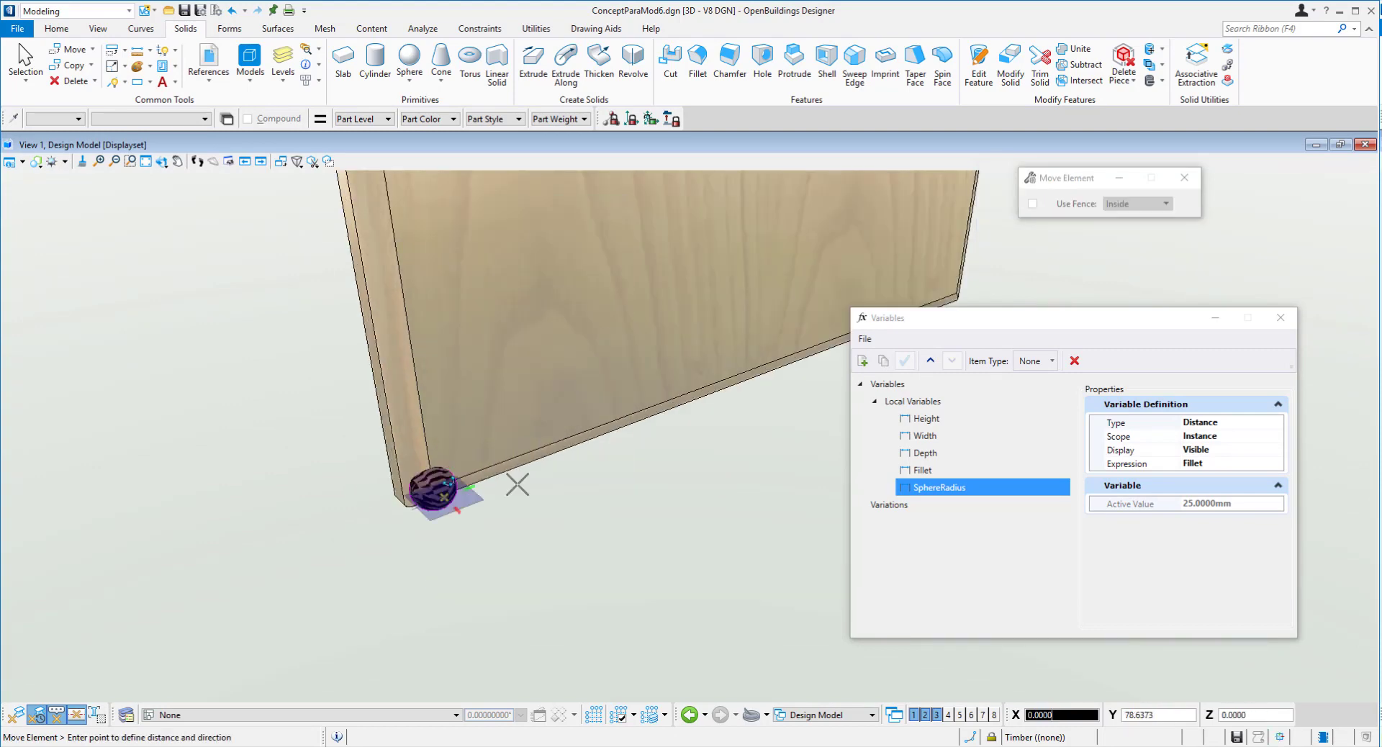
right_click(494, 477)
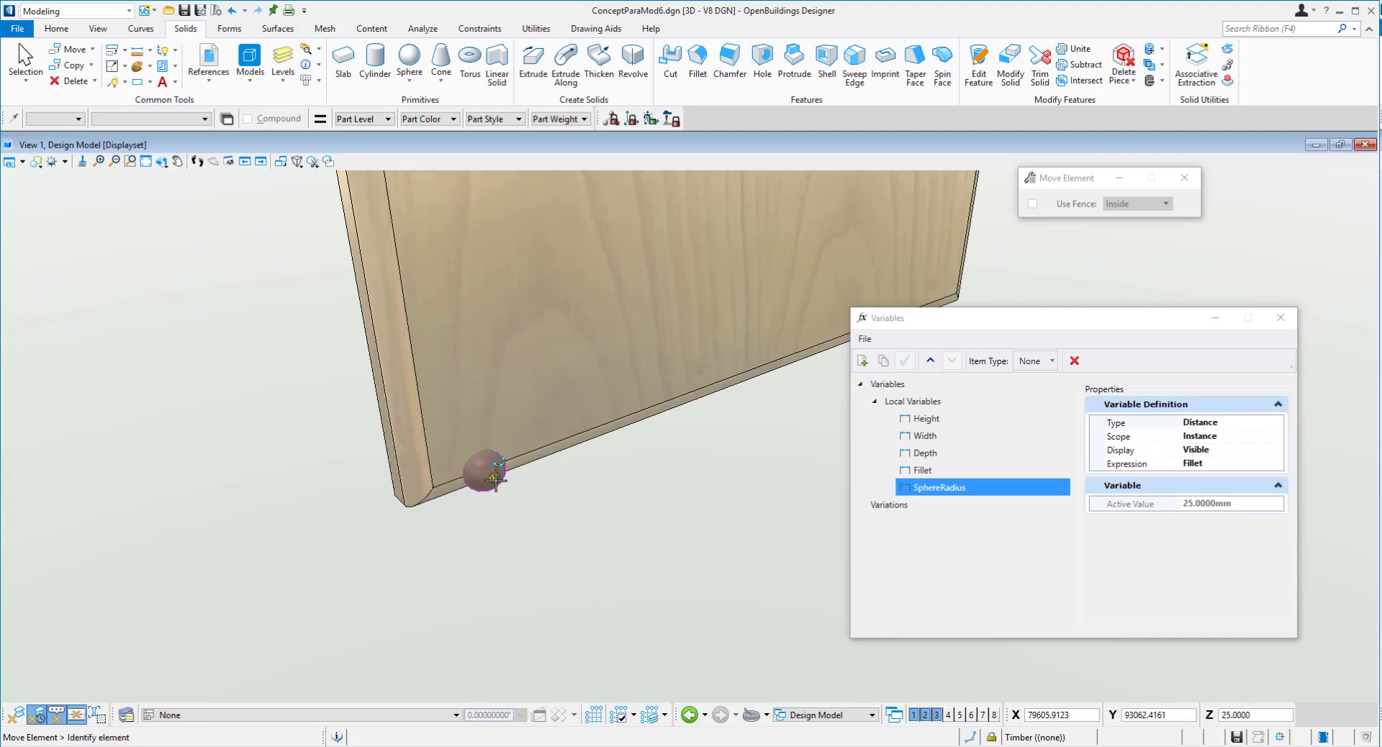
click(484, 468)
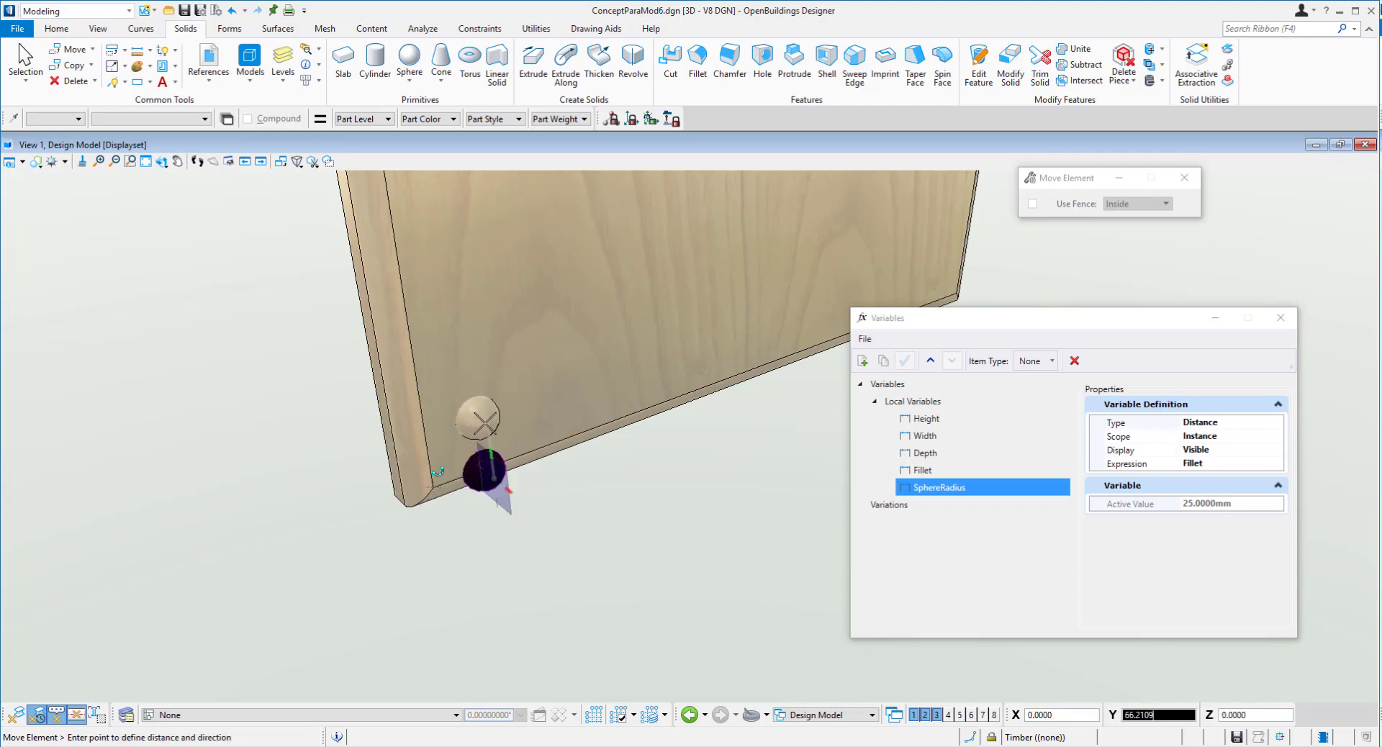
click(478, 416)
click(483, 422)
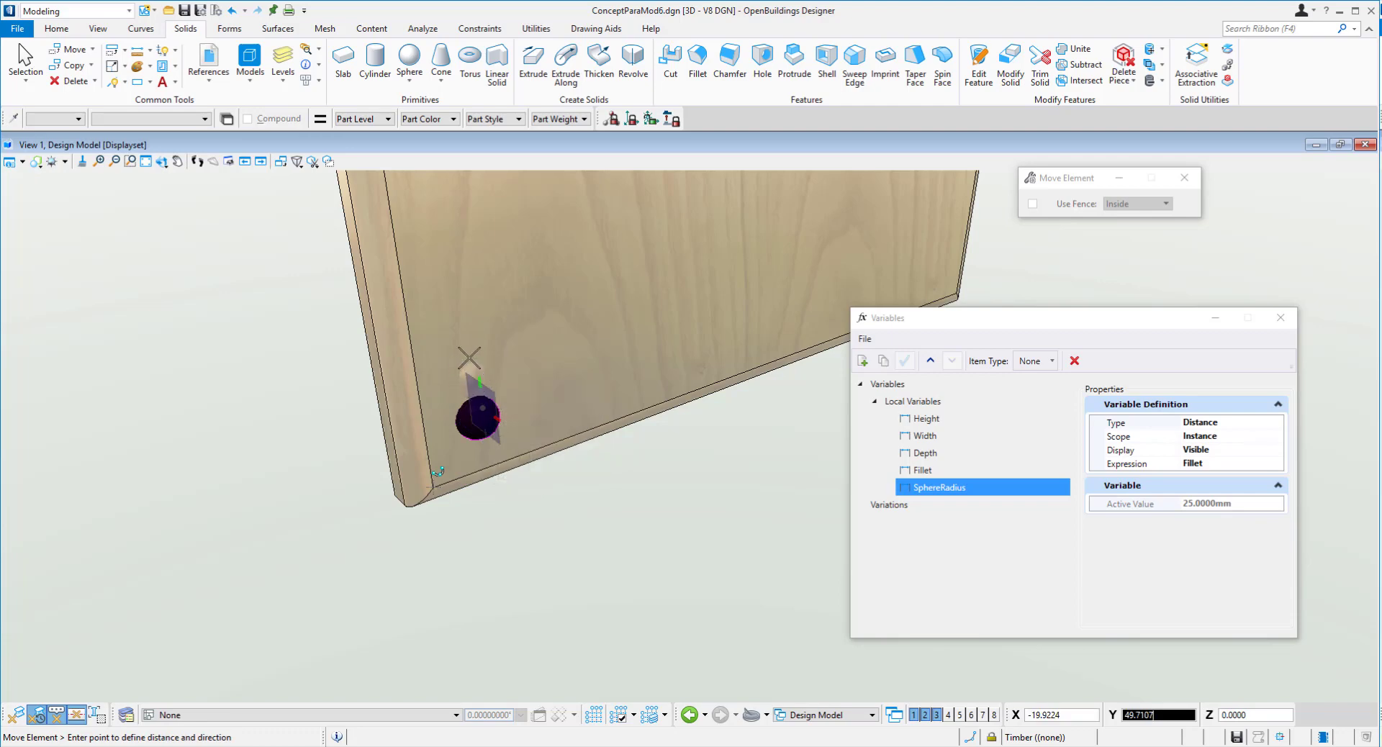
click(481, 418)
shift+middle_drag(550, 509, 474, 519)
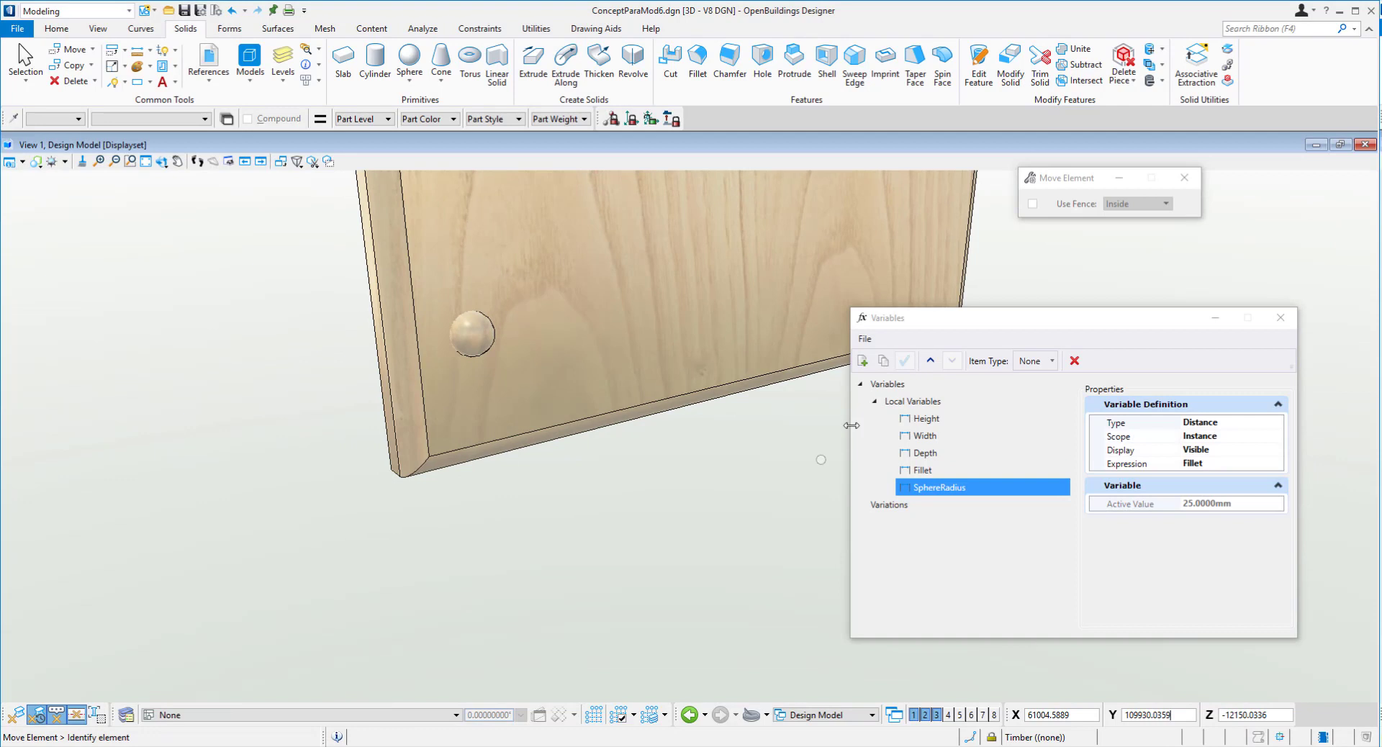
- Create the local variable Offset and build its Fillet * 2 expression, testing it
click(862, 361)
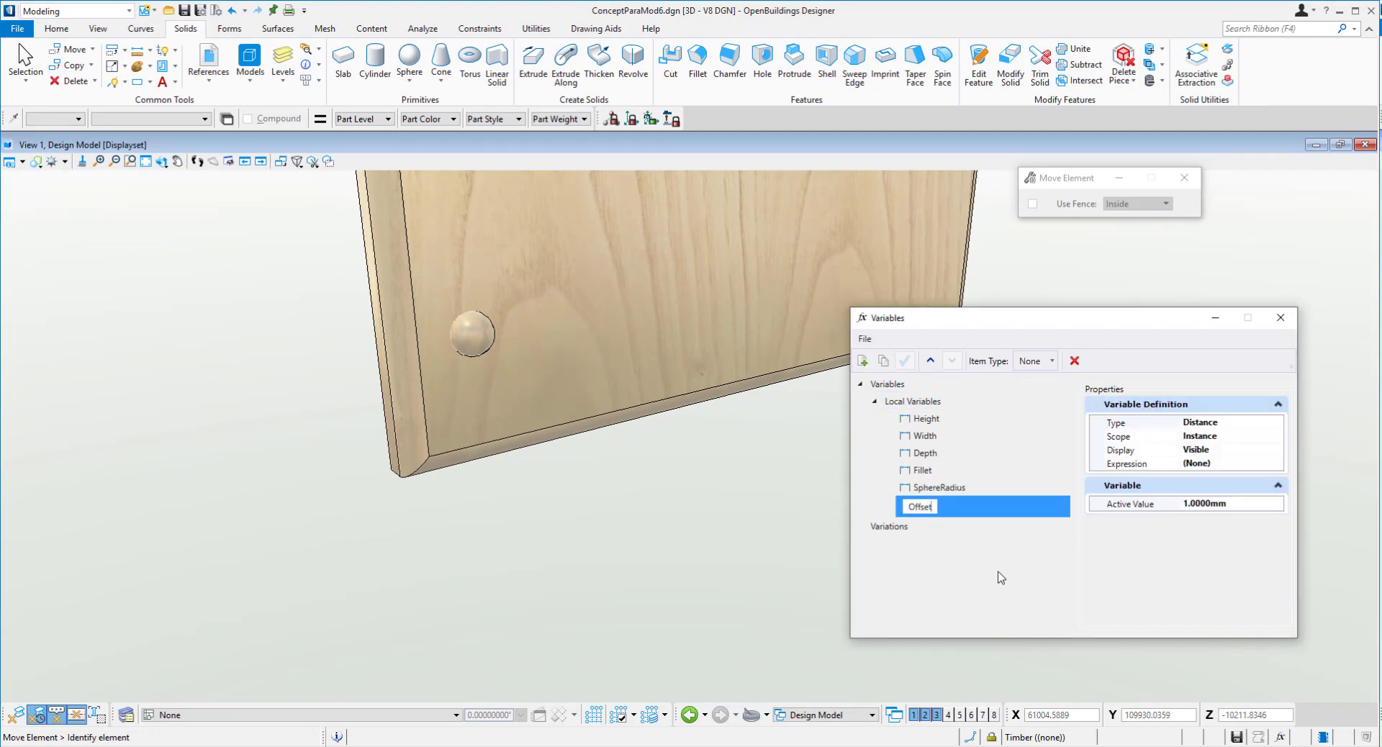
key(Return)
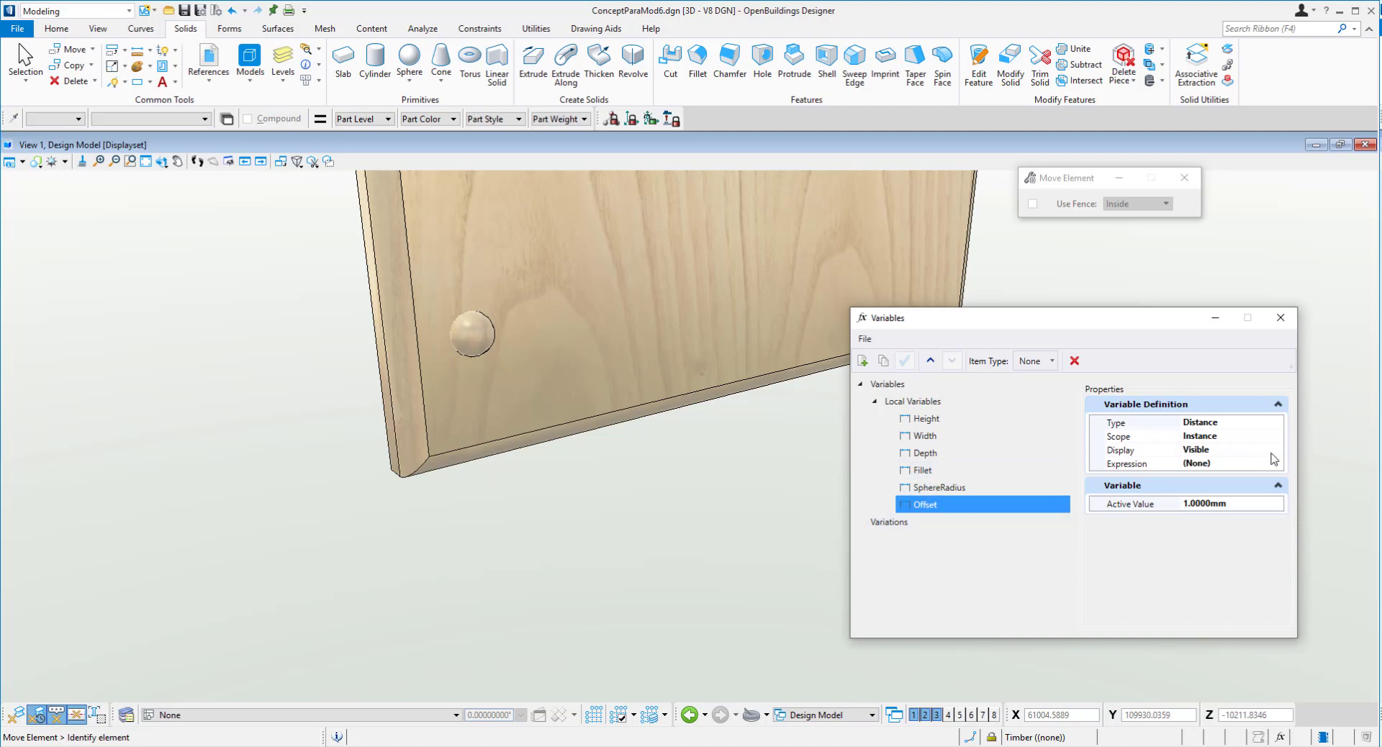
click(1199, 464)
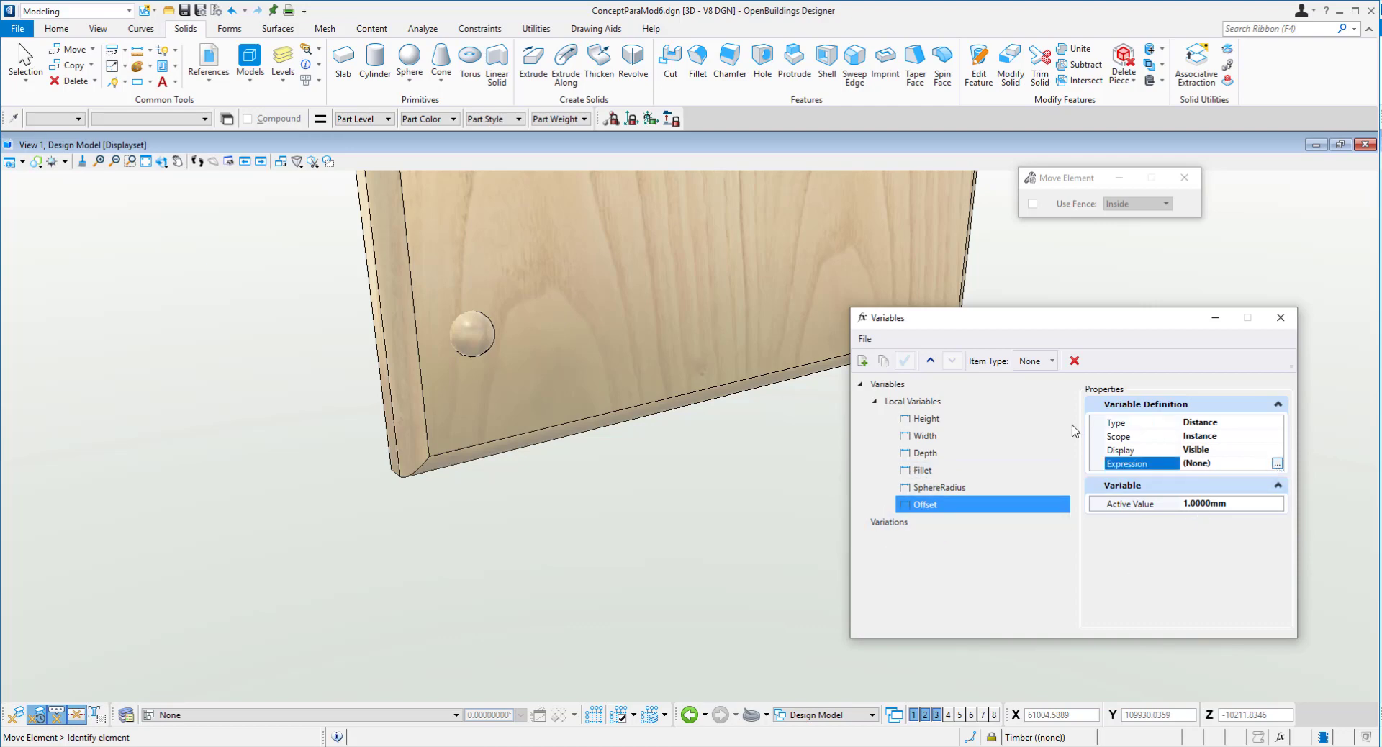
click(1277, 463)
double_click(855, 434)
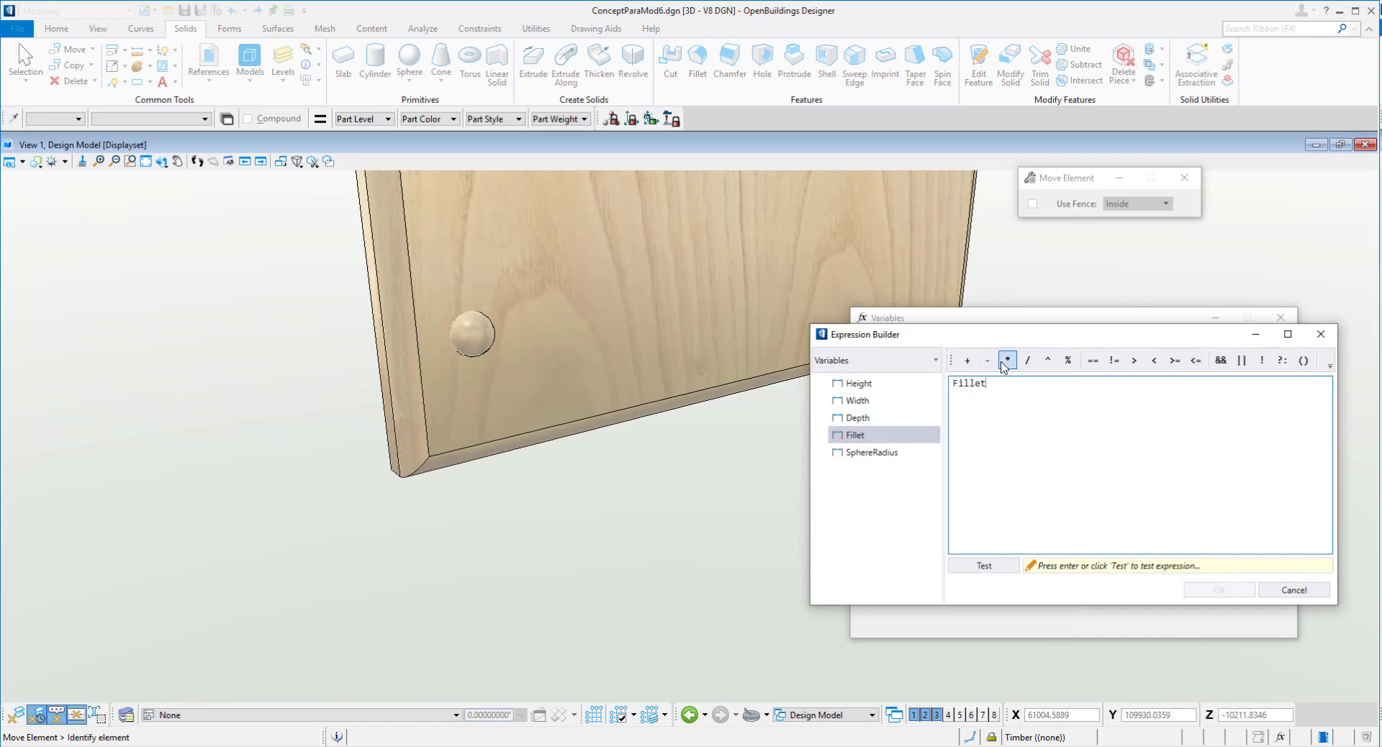
click(1011, 568)
click(1224, 591)
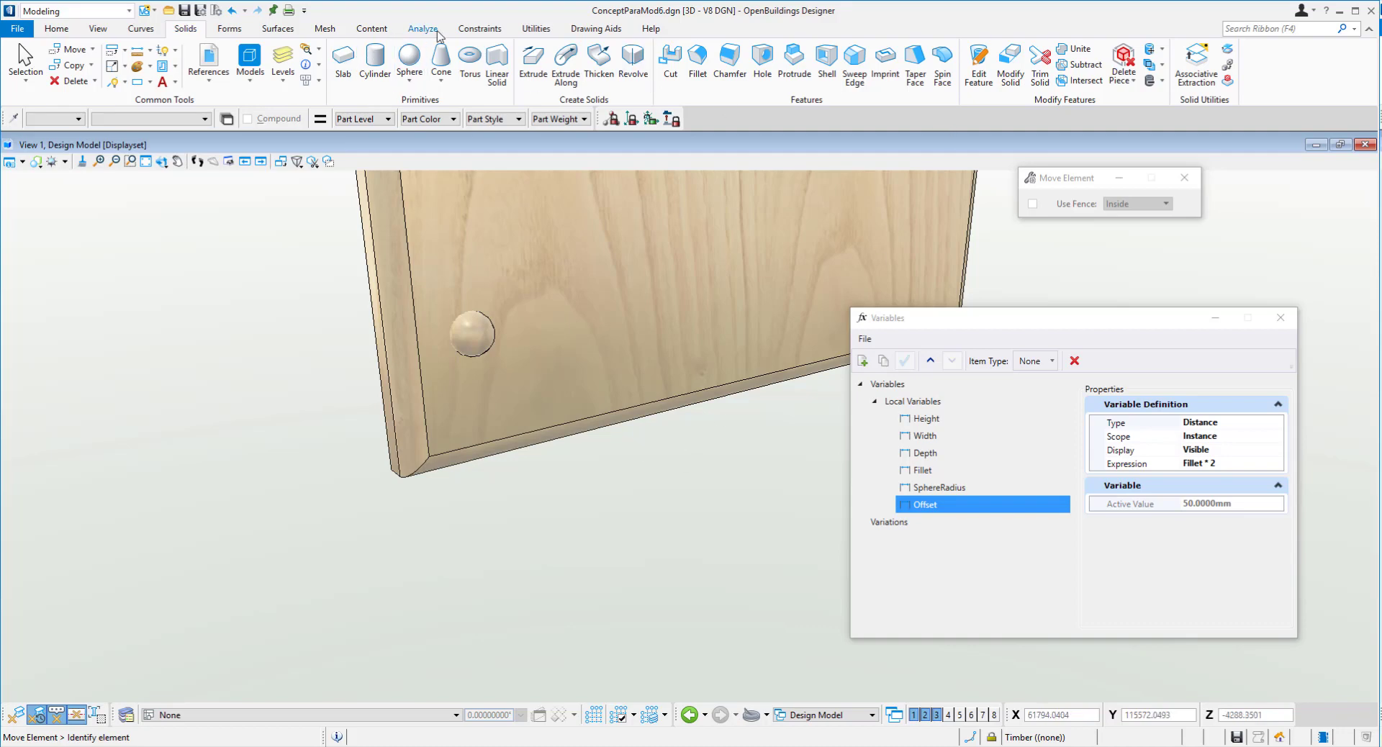
- Start a 3D dimensional constraint and switch the view to wireframe display
click(479, 28)
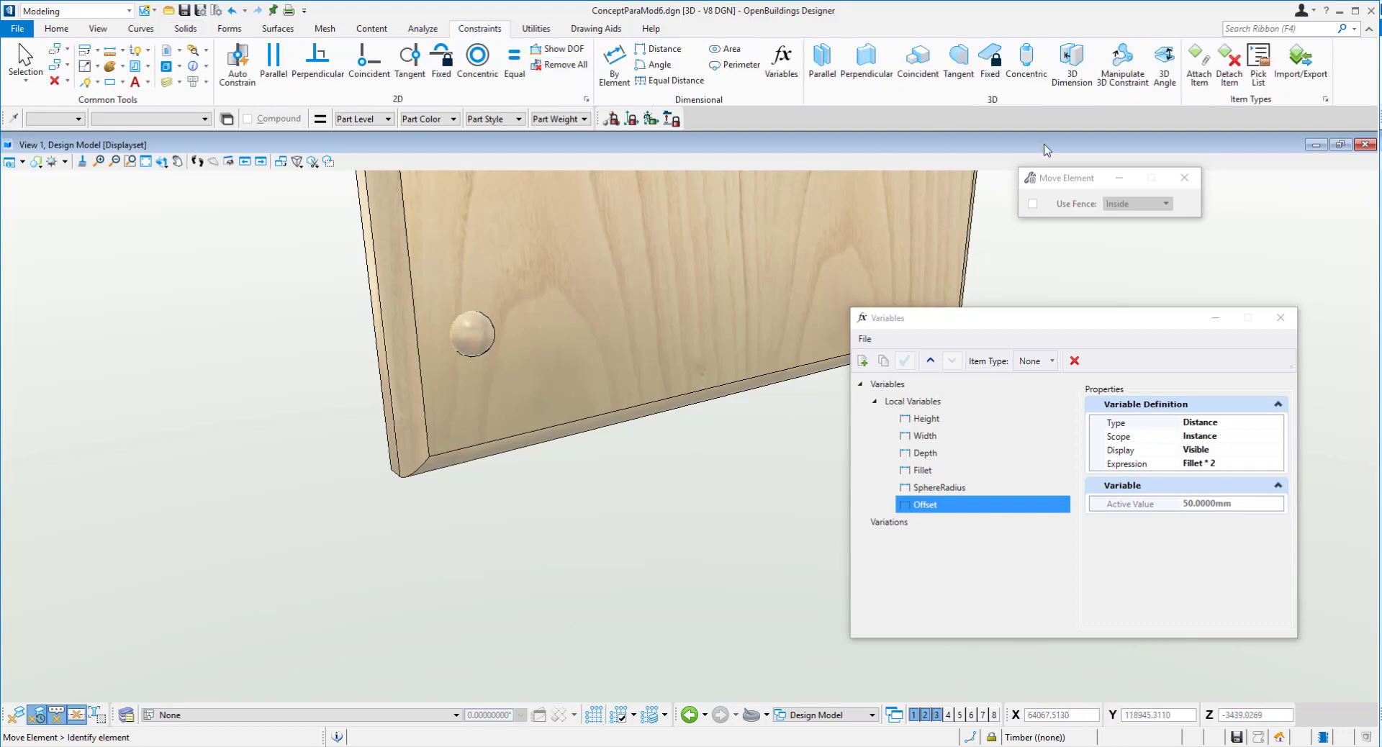
click(1072, 63)
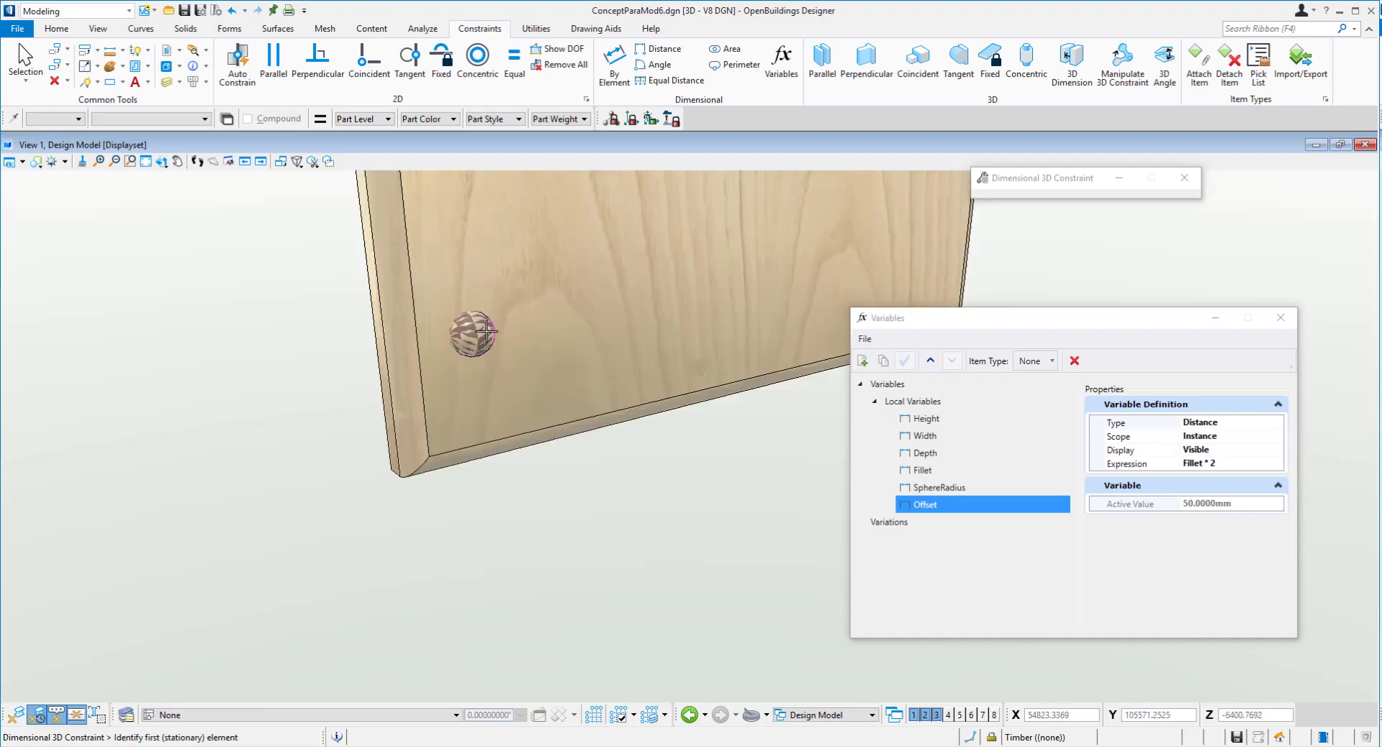
click(36, 161)
mouse_move(144, 331)
click(245, 343)
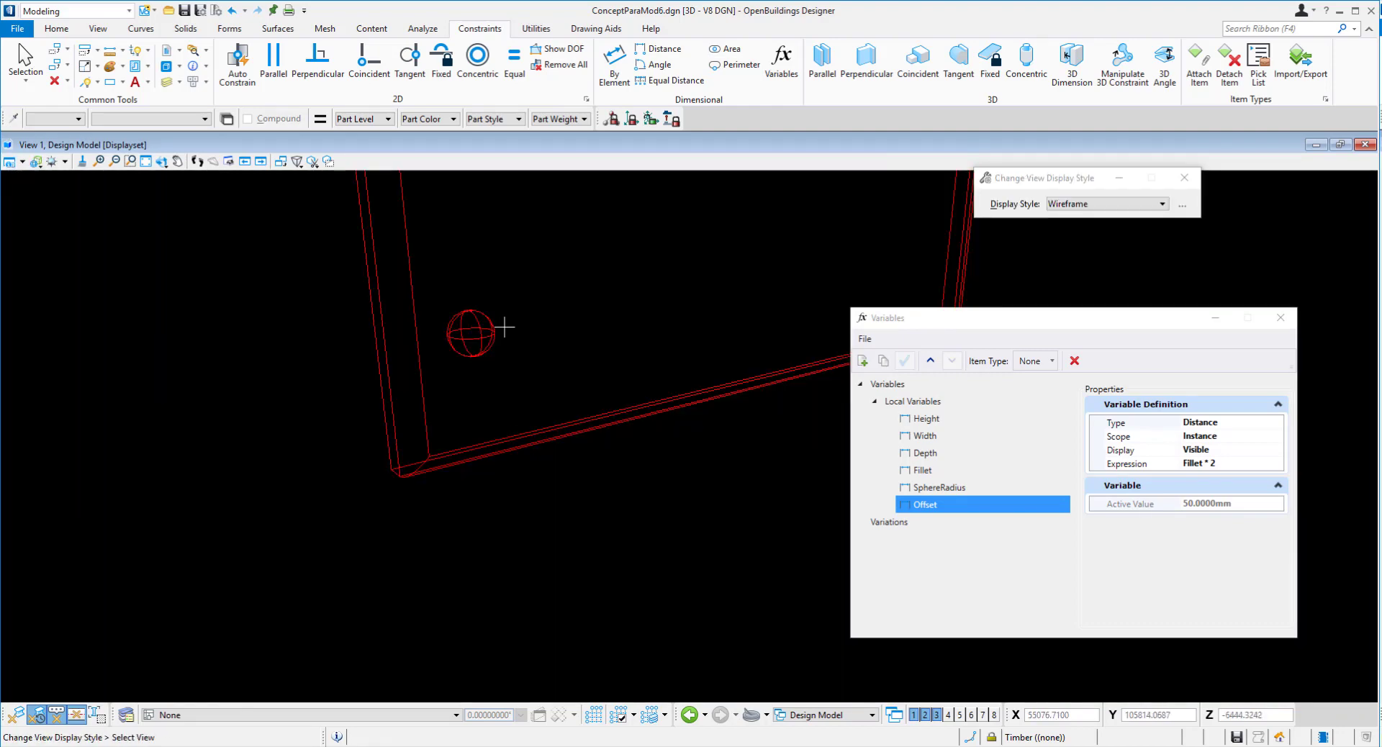
scroll(504, 327, up, 2)
click(500, 329)
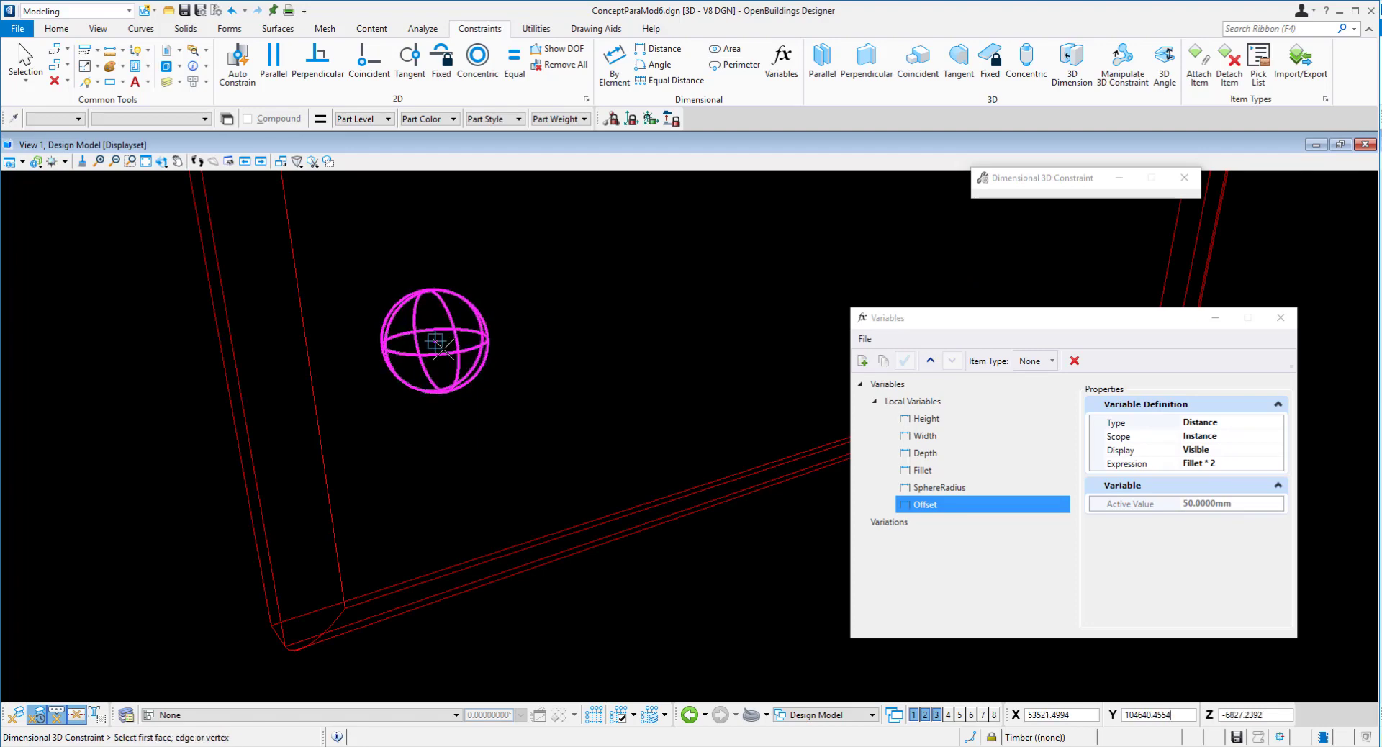
shift+middle_drag(451, 327, 438, 358)
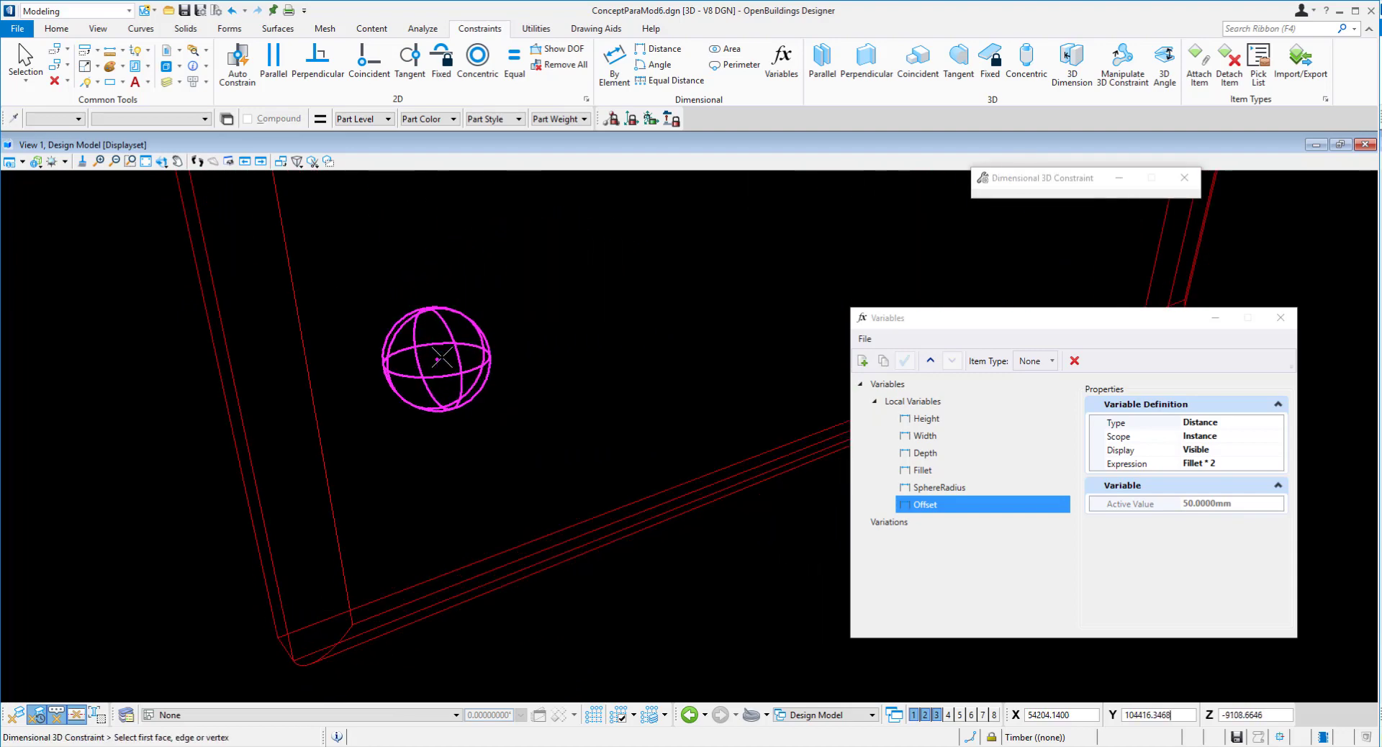
- Constrain the sphere to the frame's vertical edge at the Offset distance
click(442, 358)
scroll(423, 473, down, 2)
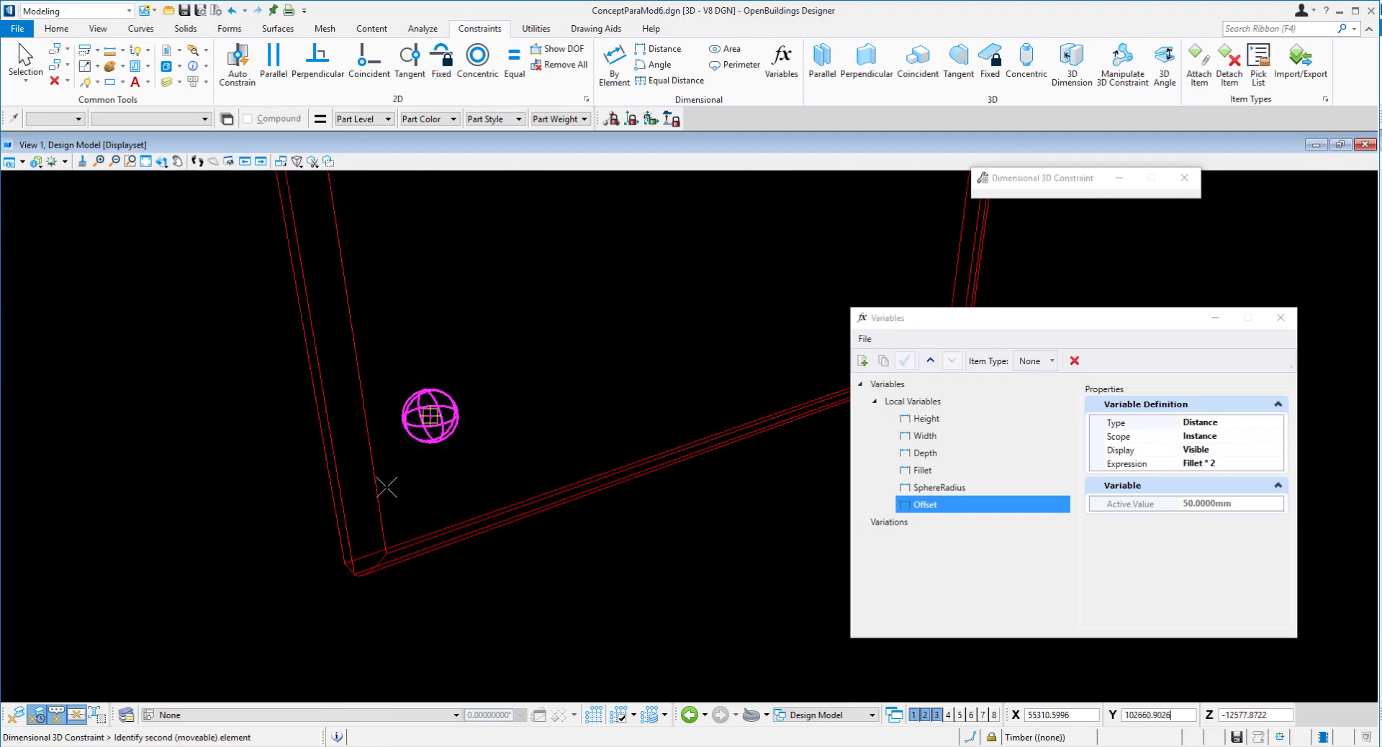
click(385, 488)
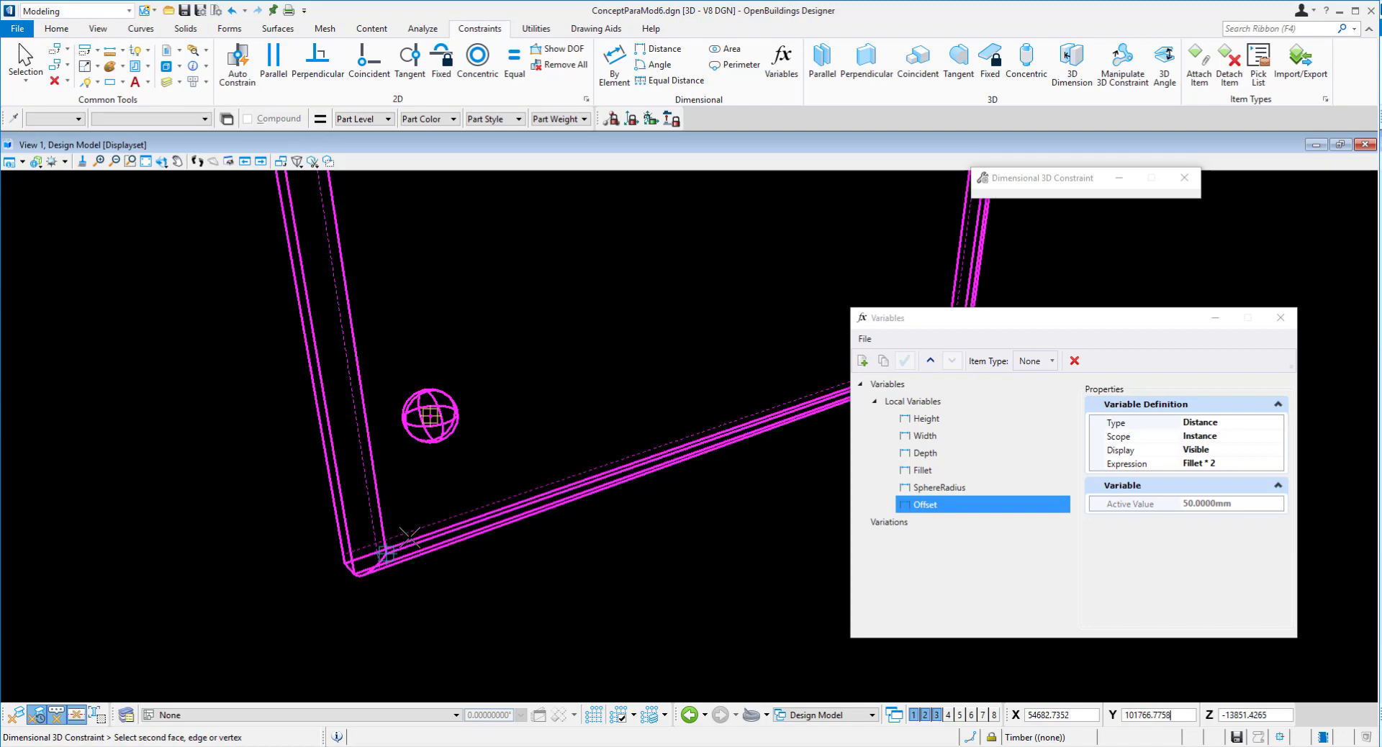
click(367, 414)
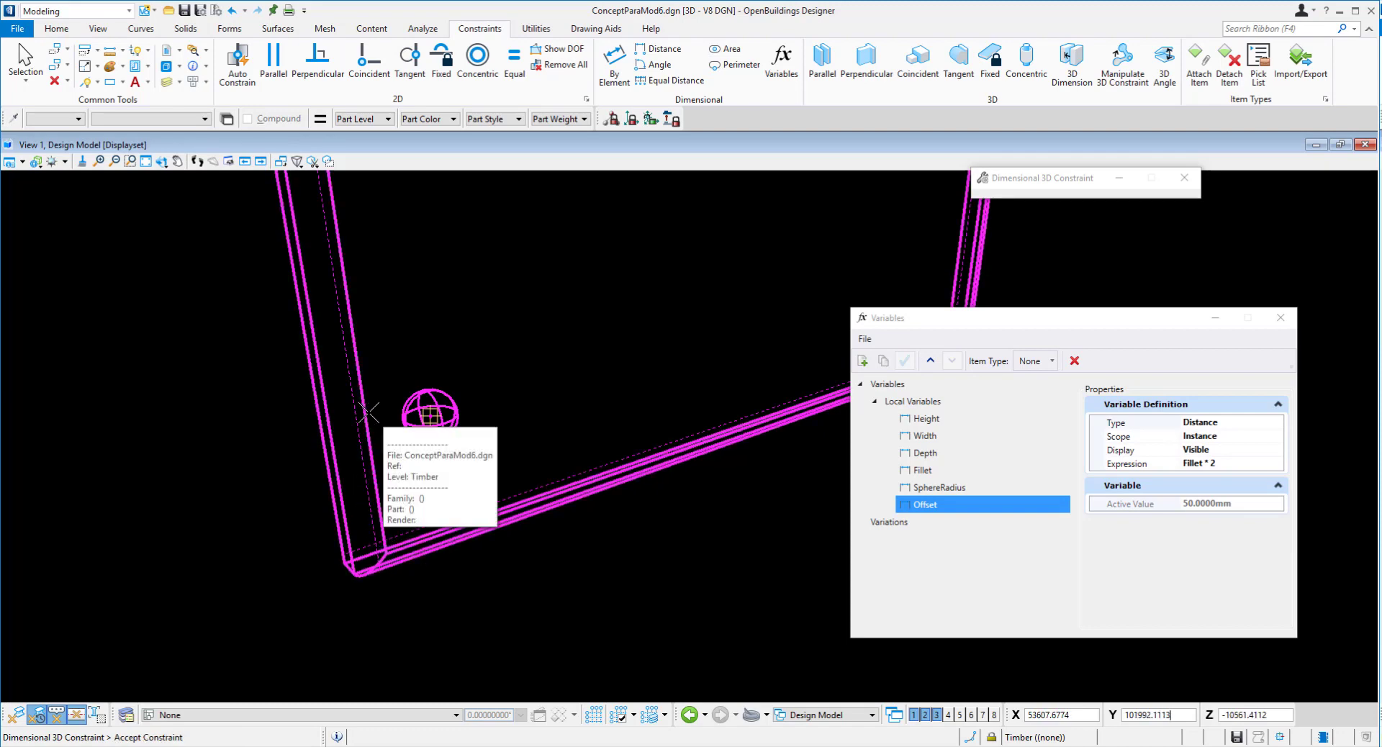
scroll(418, 464, down, 1)
click(394, 495)
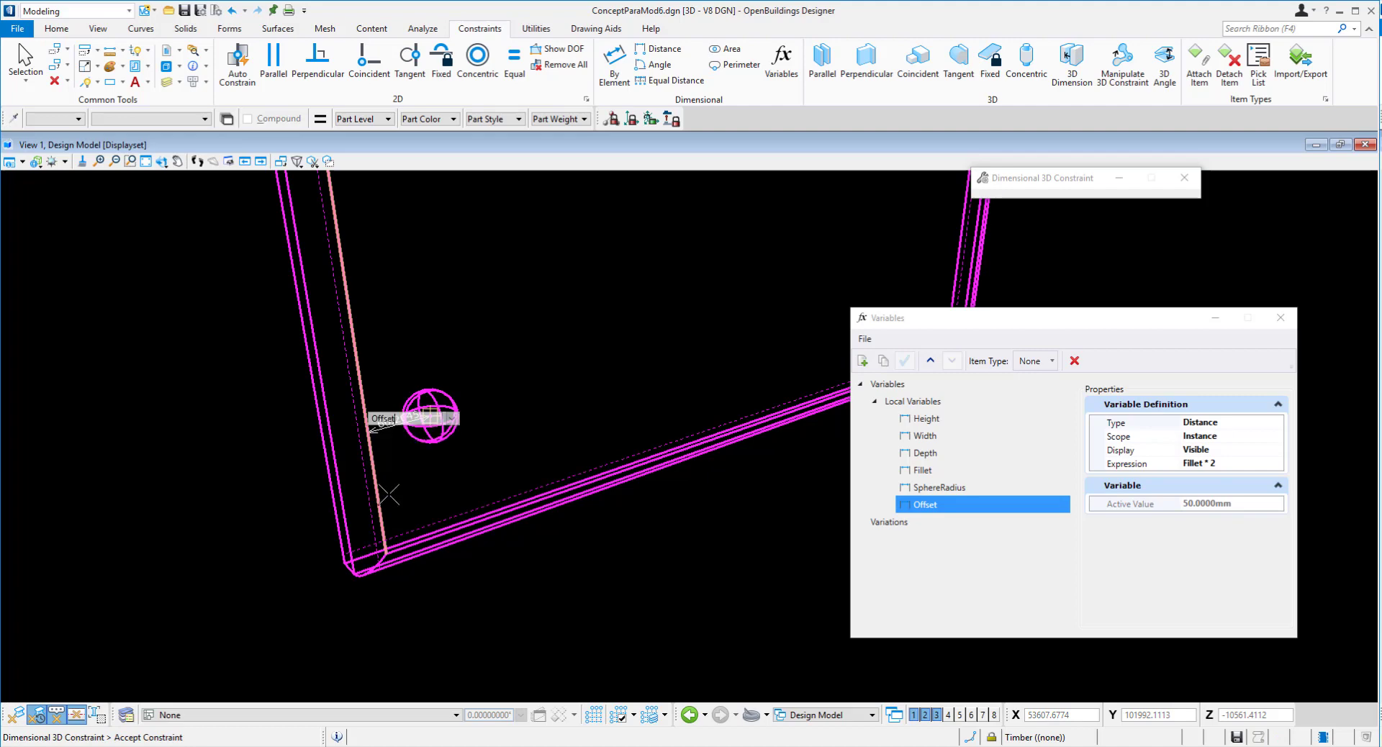
click(389, 494)
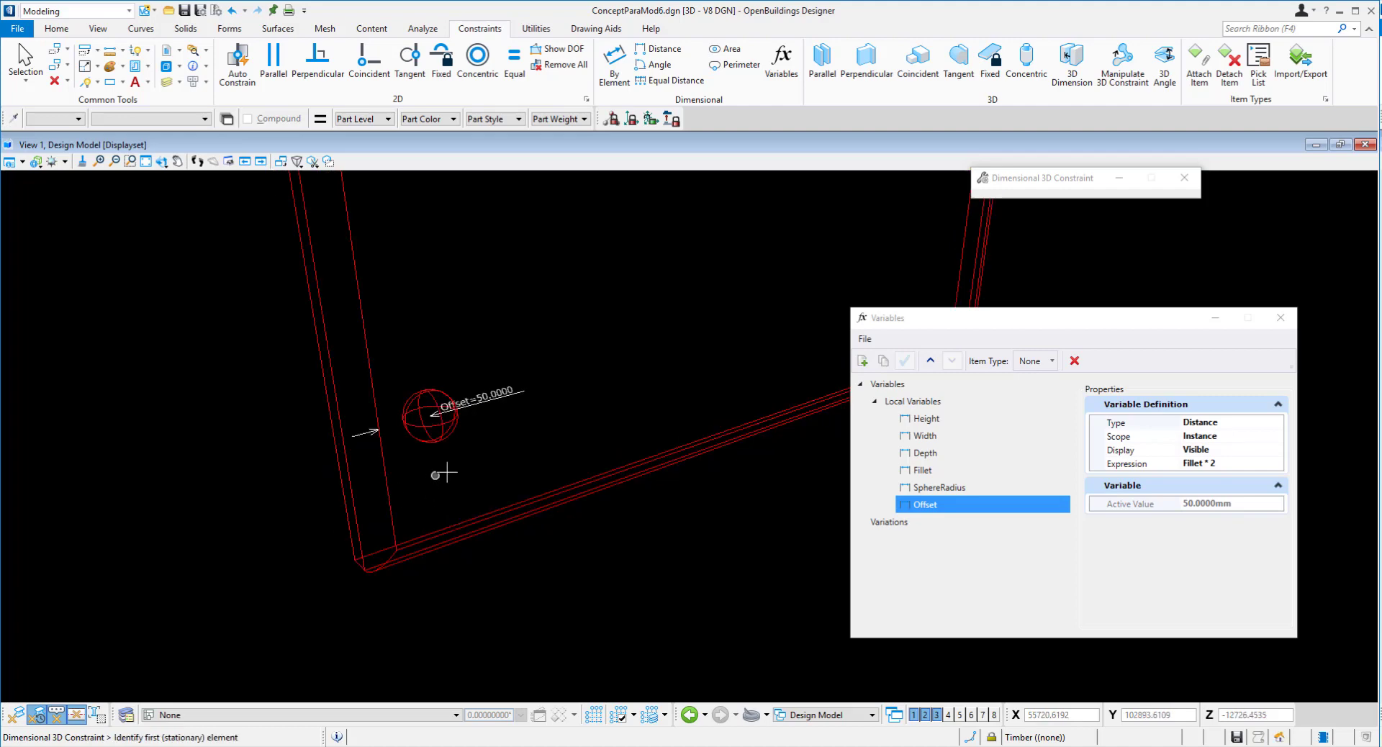
- Constrain the sphere centre to the panel's bottom edge with Offset (50 mm)
shift+middle_drag(443, 473, 404, 451)
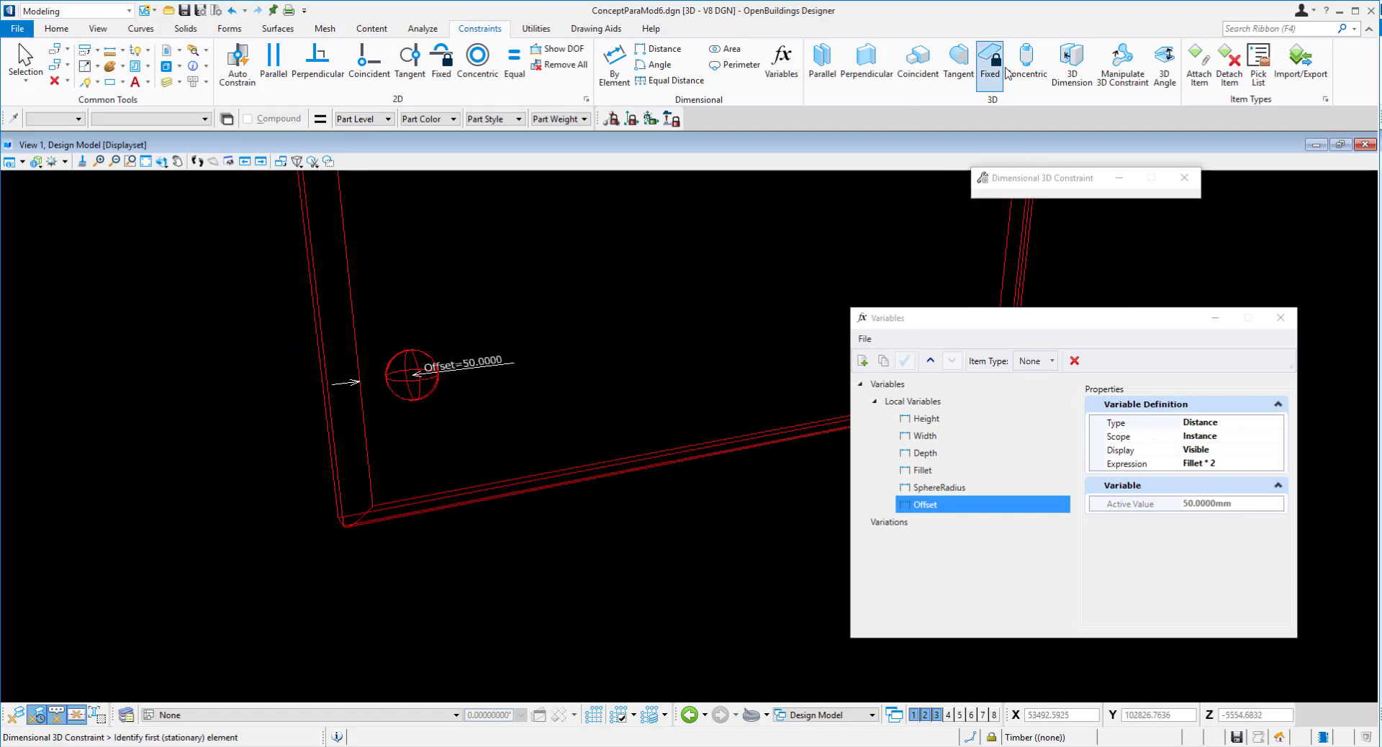
shift+middle_drag(420, 420, 534, 494)
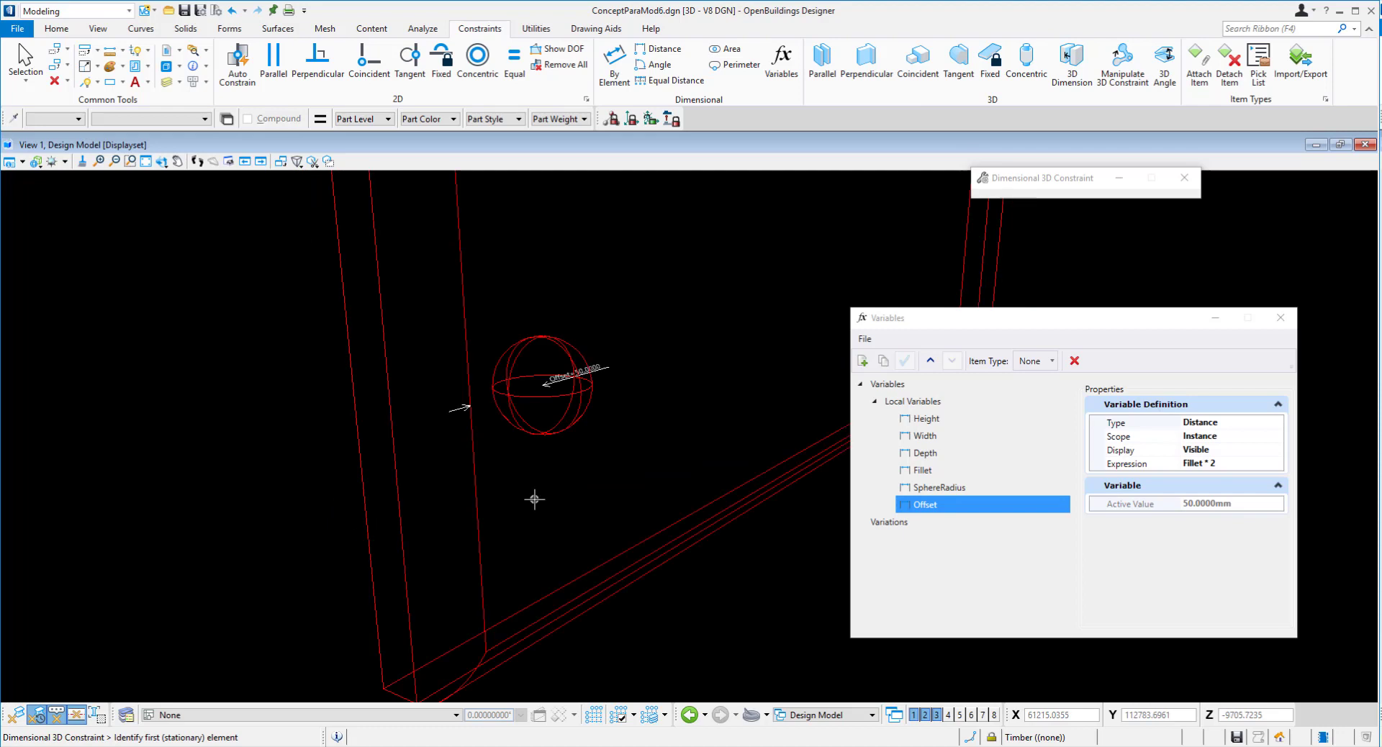
click(569, 414)
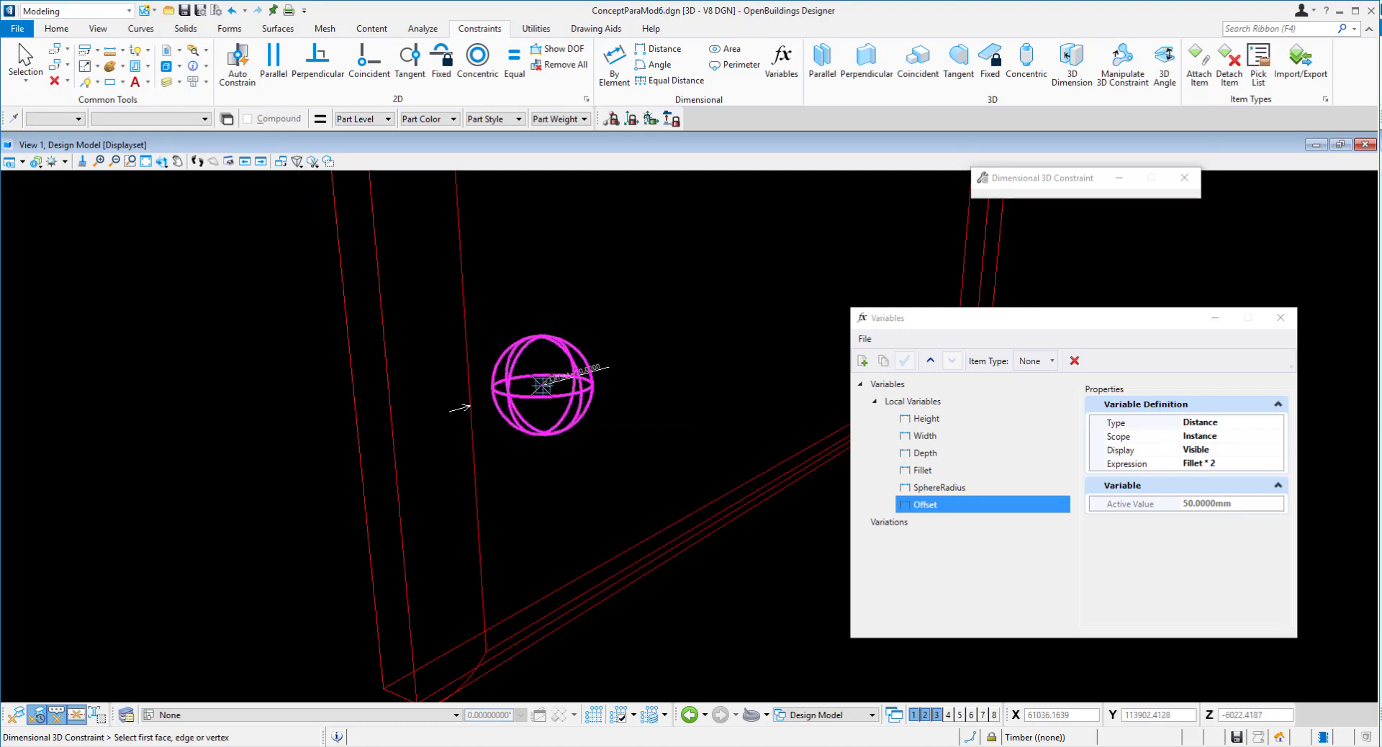
shift+middle_drag(525, 386, 470, 400)
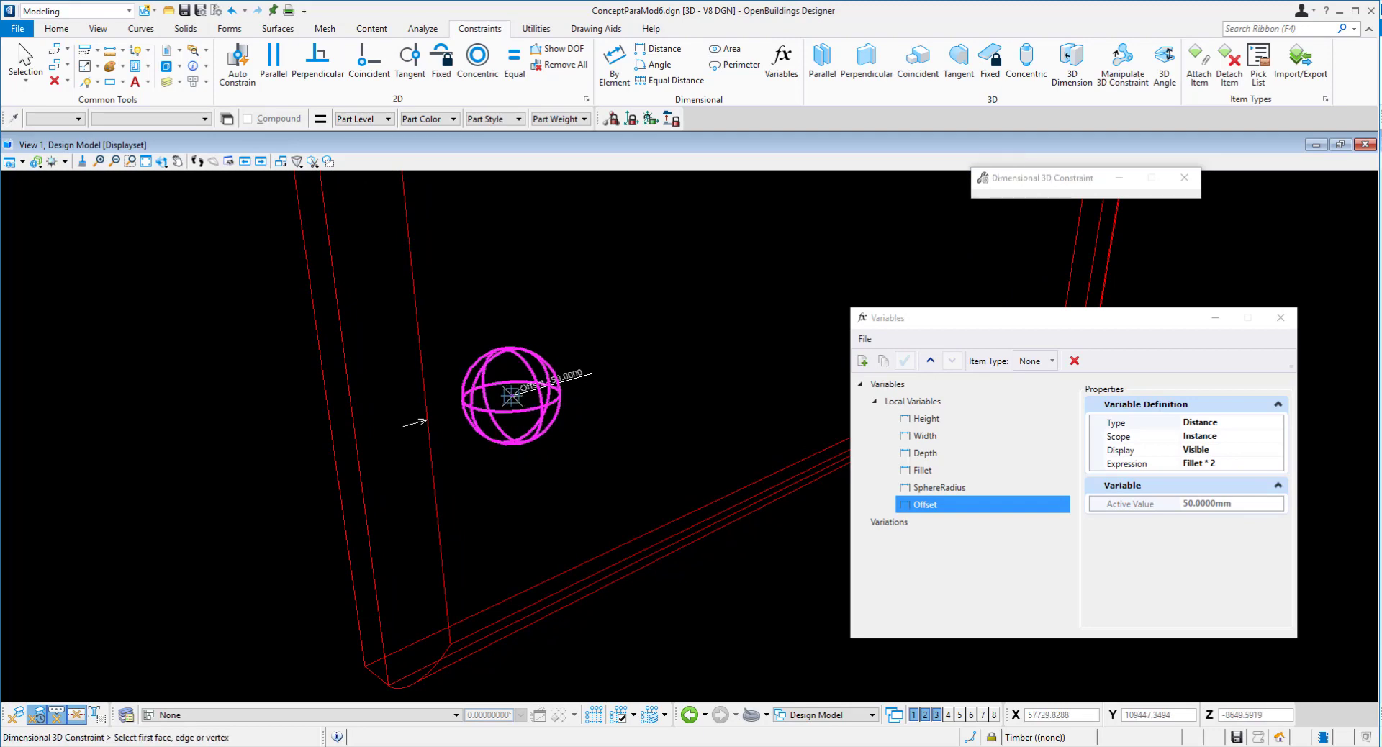
click(511, 396)
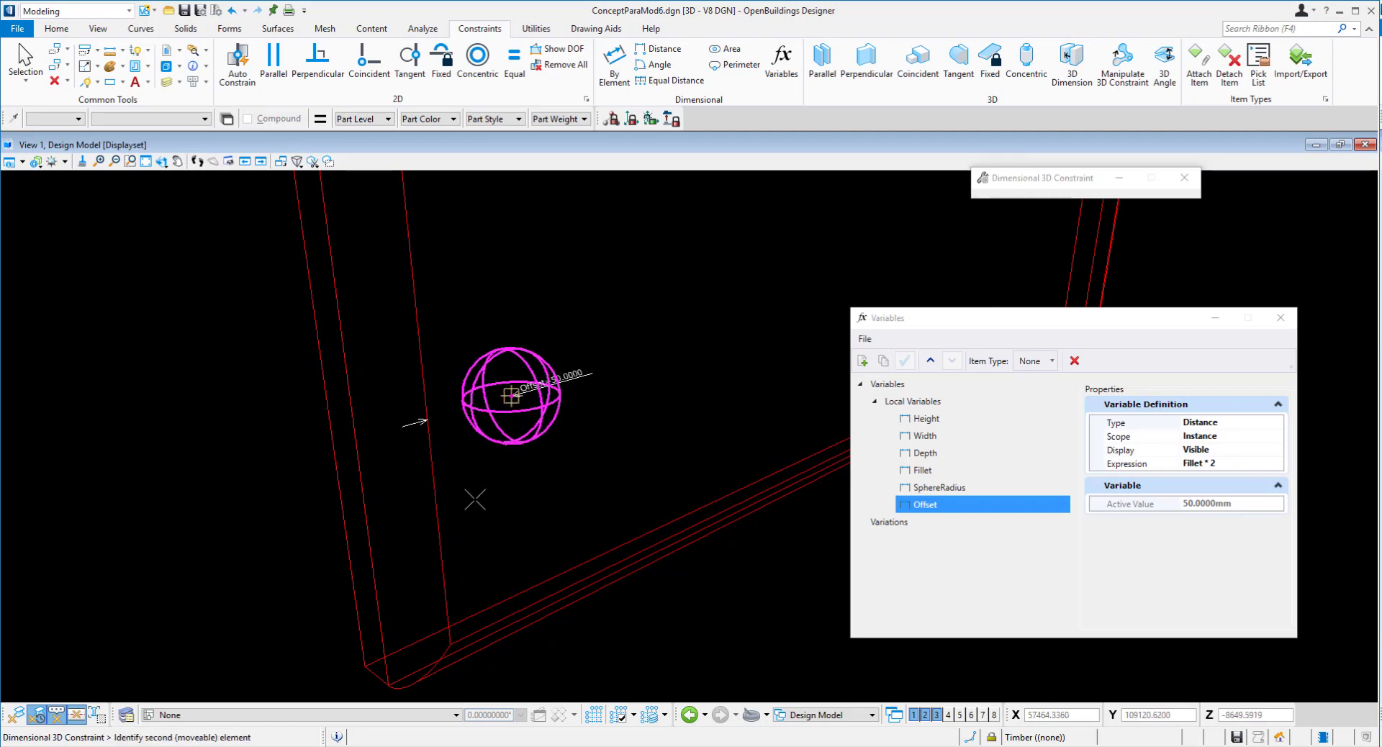
click(554, 592)
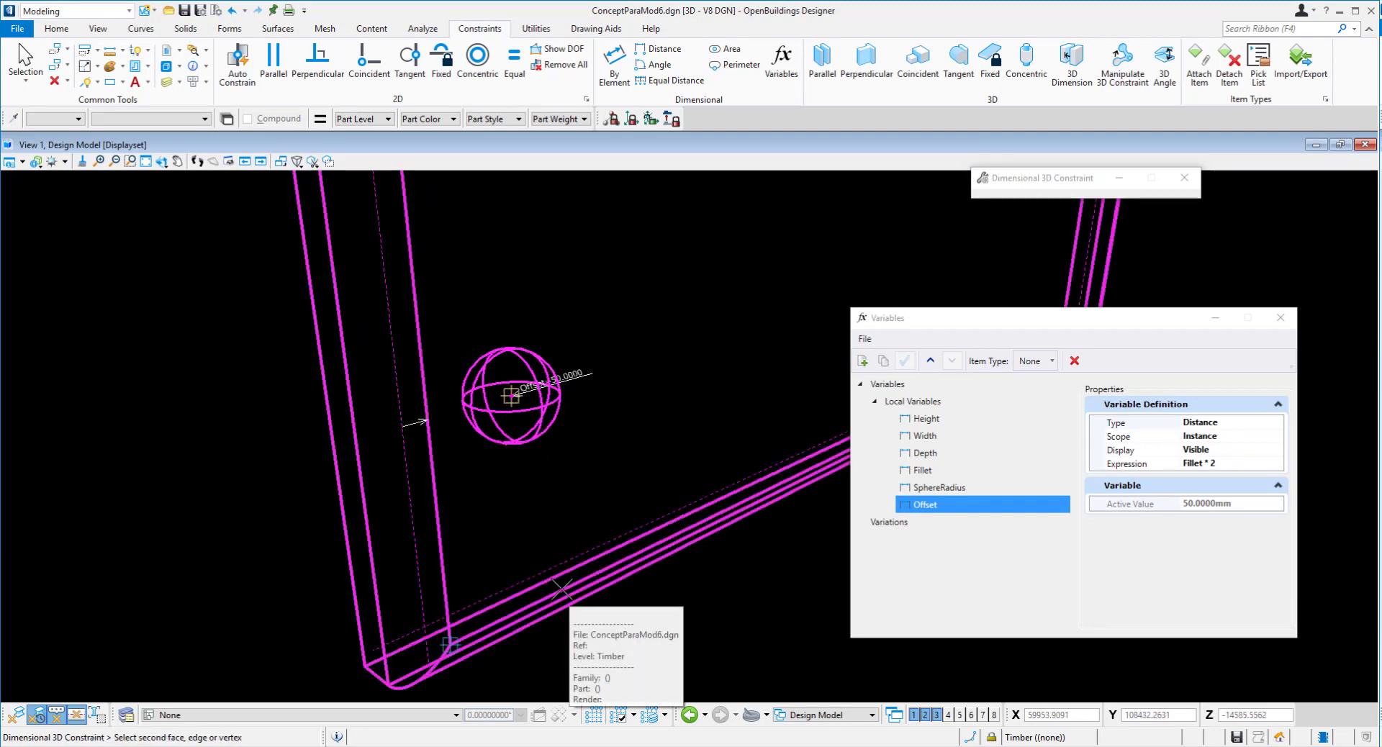
click(609, 564)
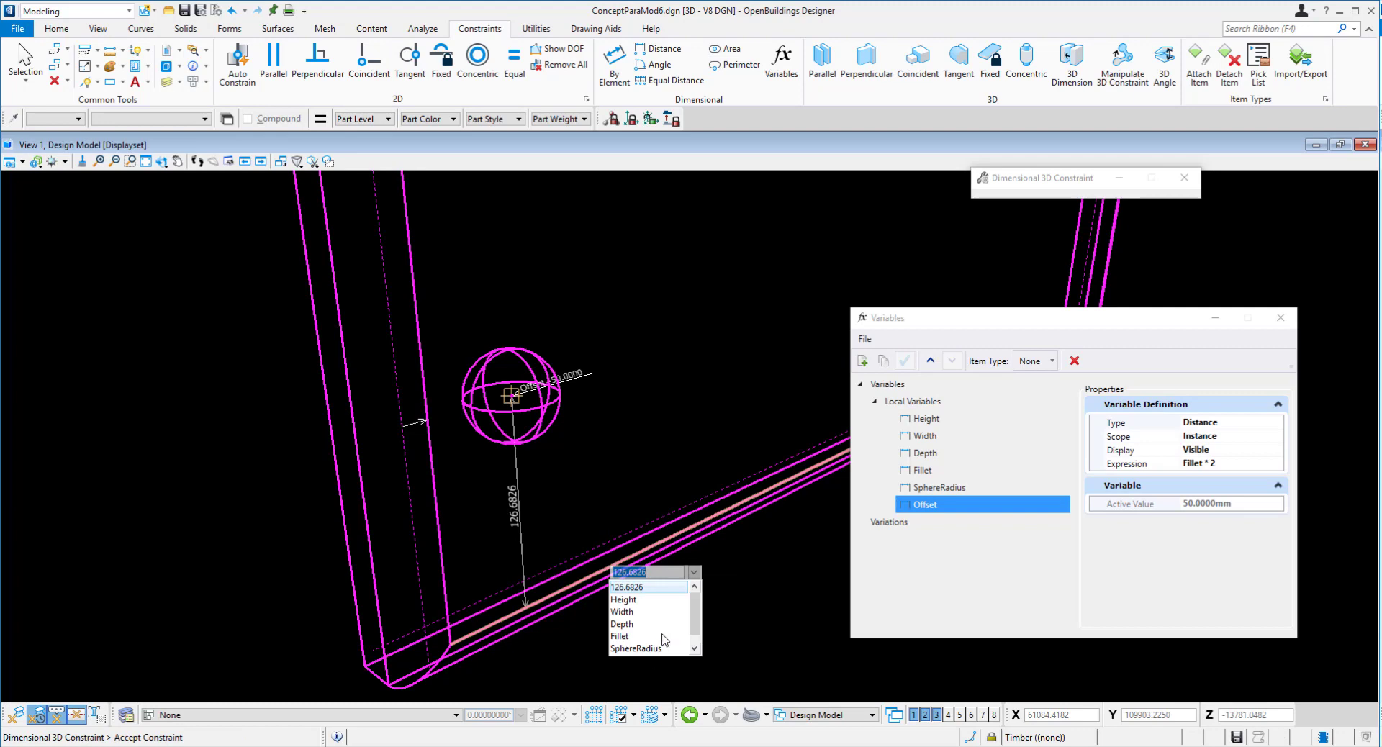
click(694, 649)
click(625, 649)
click(633, 646)
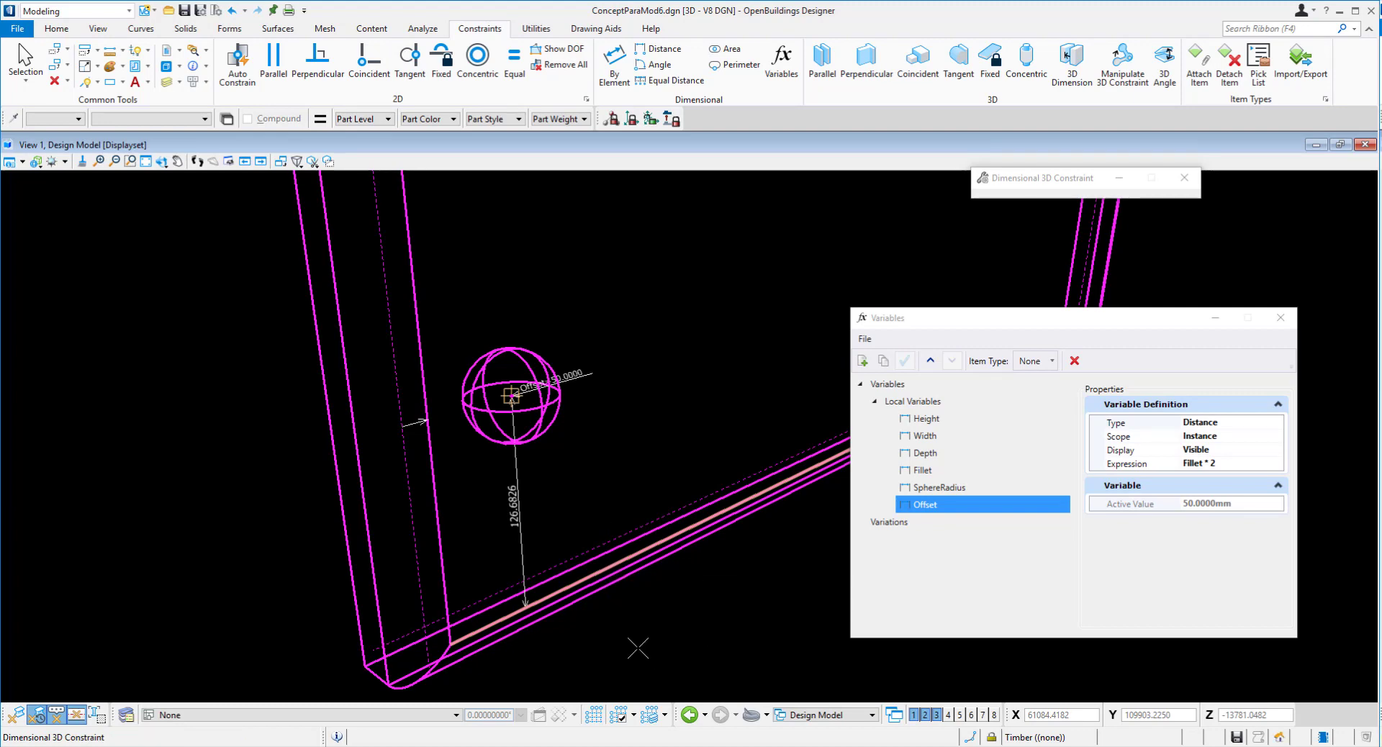
shift+middle_drag(666, 602, 541, 576)
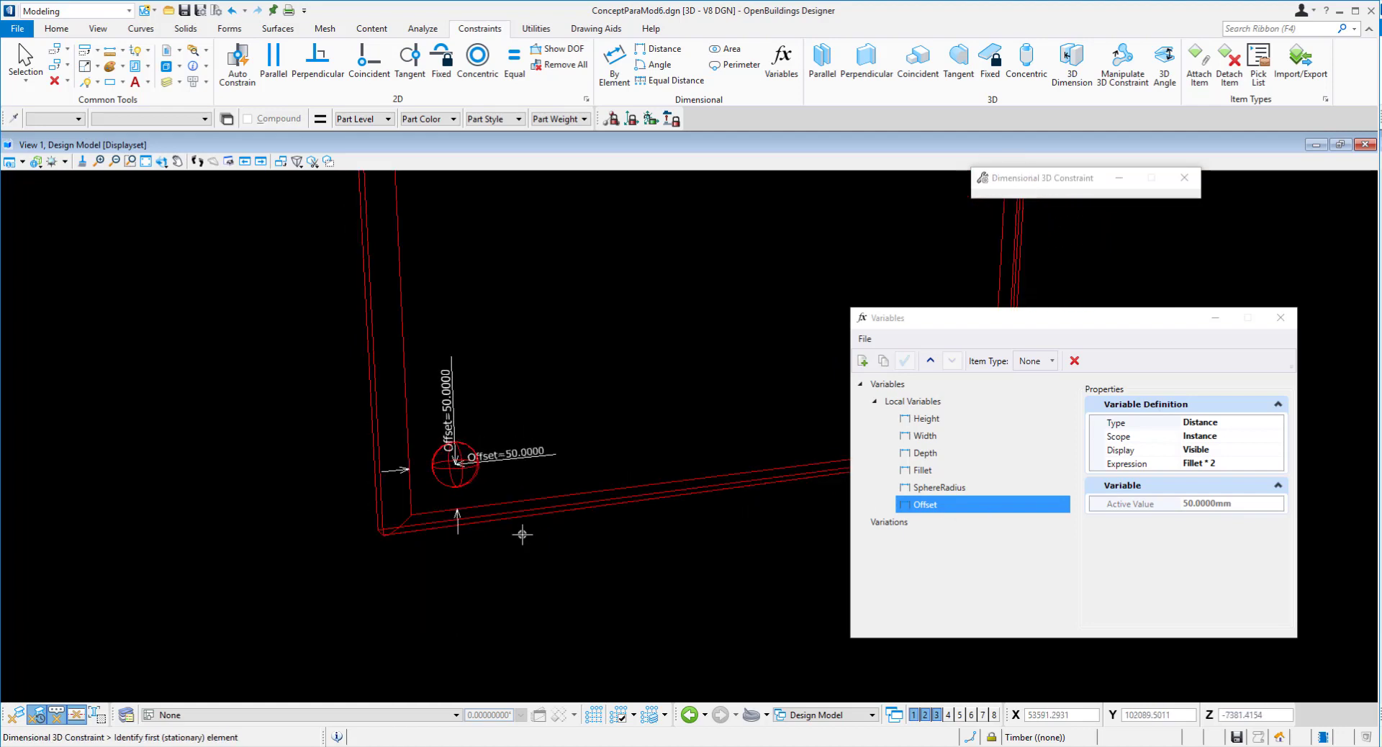
- Change Offset's expression to Fillet * 4, making it 100 mm
click(1226, 464)
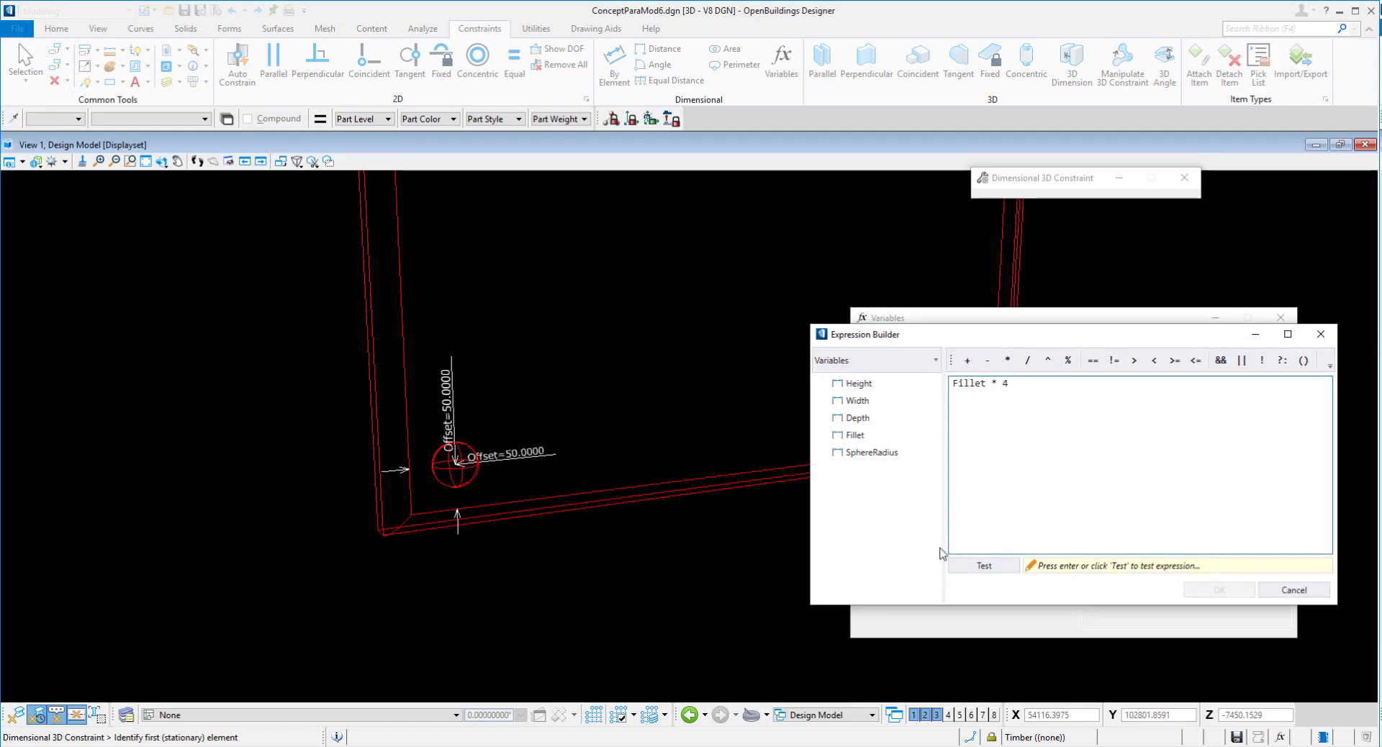
click(981, 566)
key(Return)
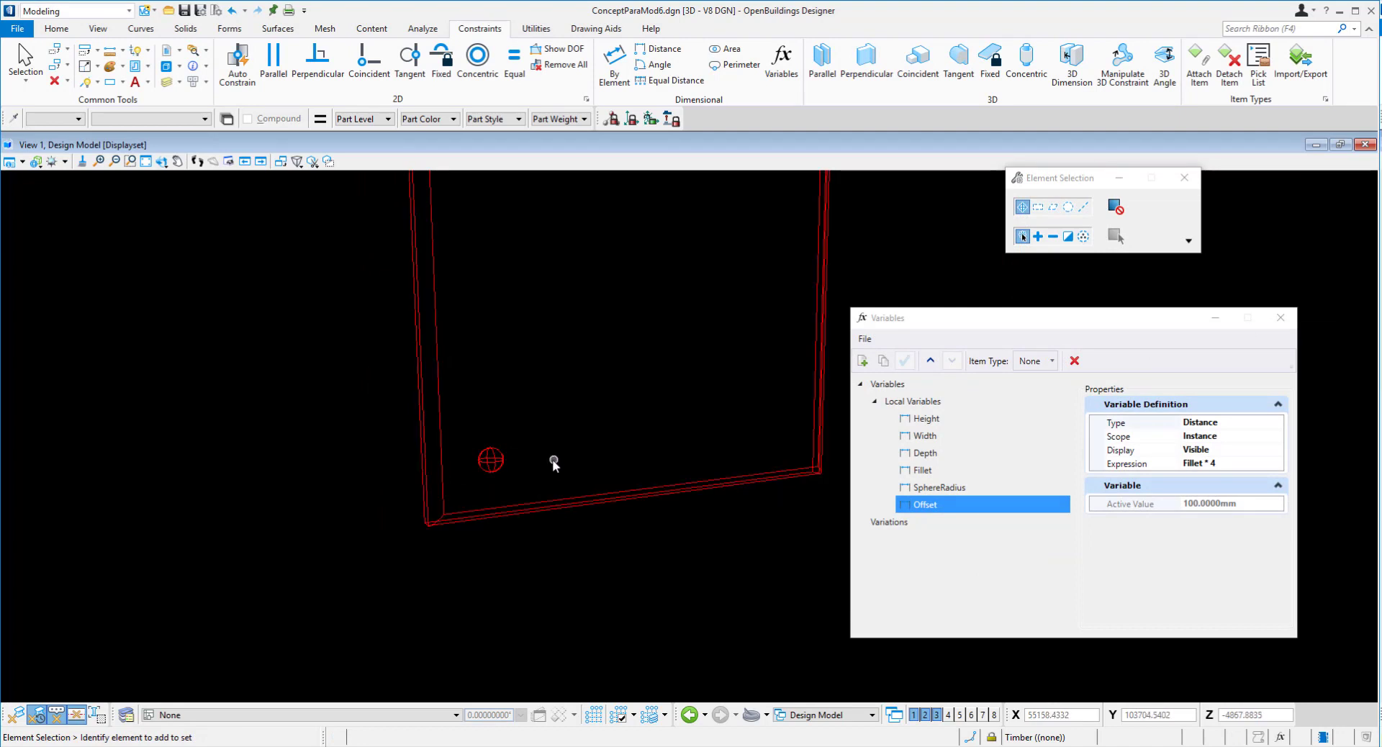
shift+middle_drag(554, 461, 607, 479)
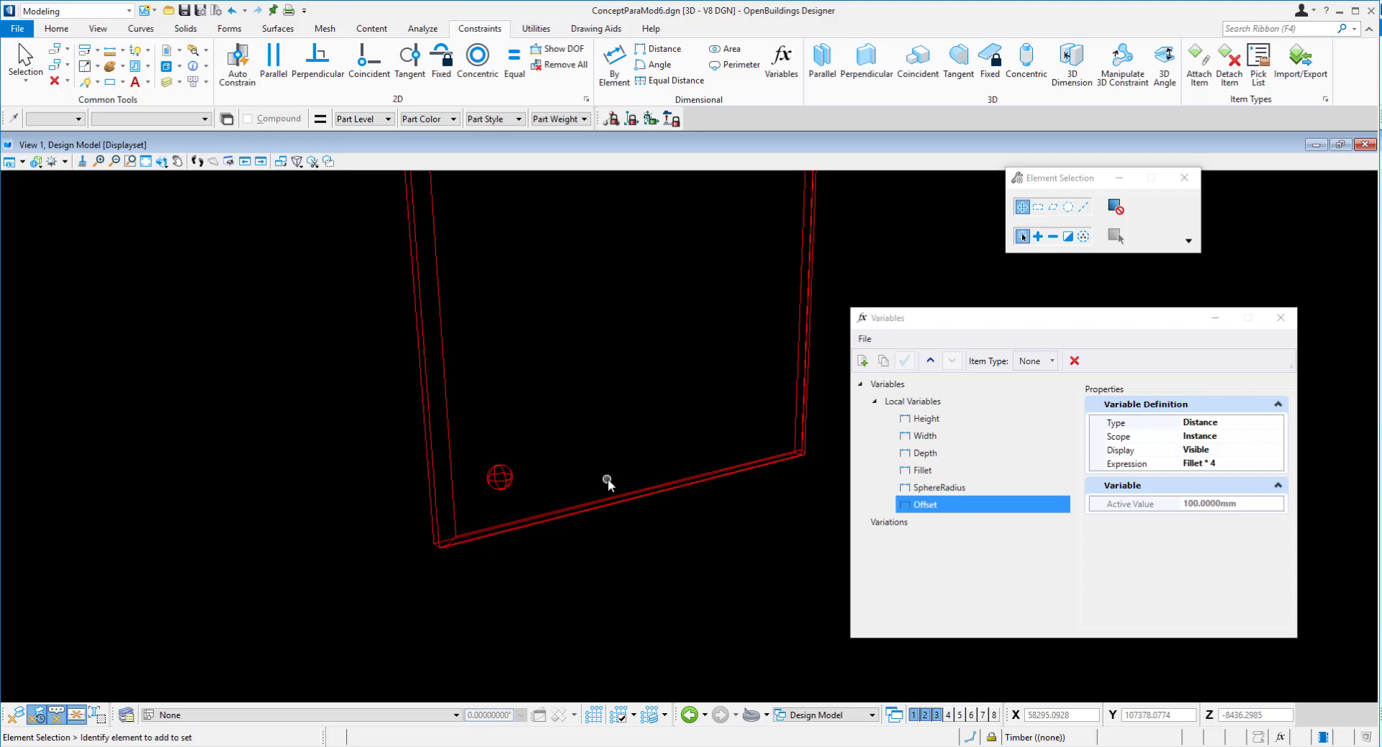
- Set the view's display style to Illustration
click(36, 161)
mouse_move(173, 238)
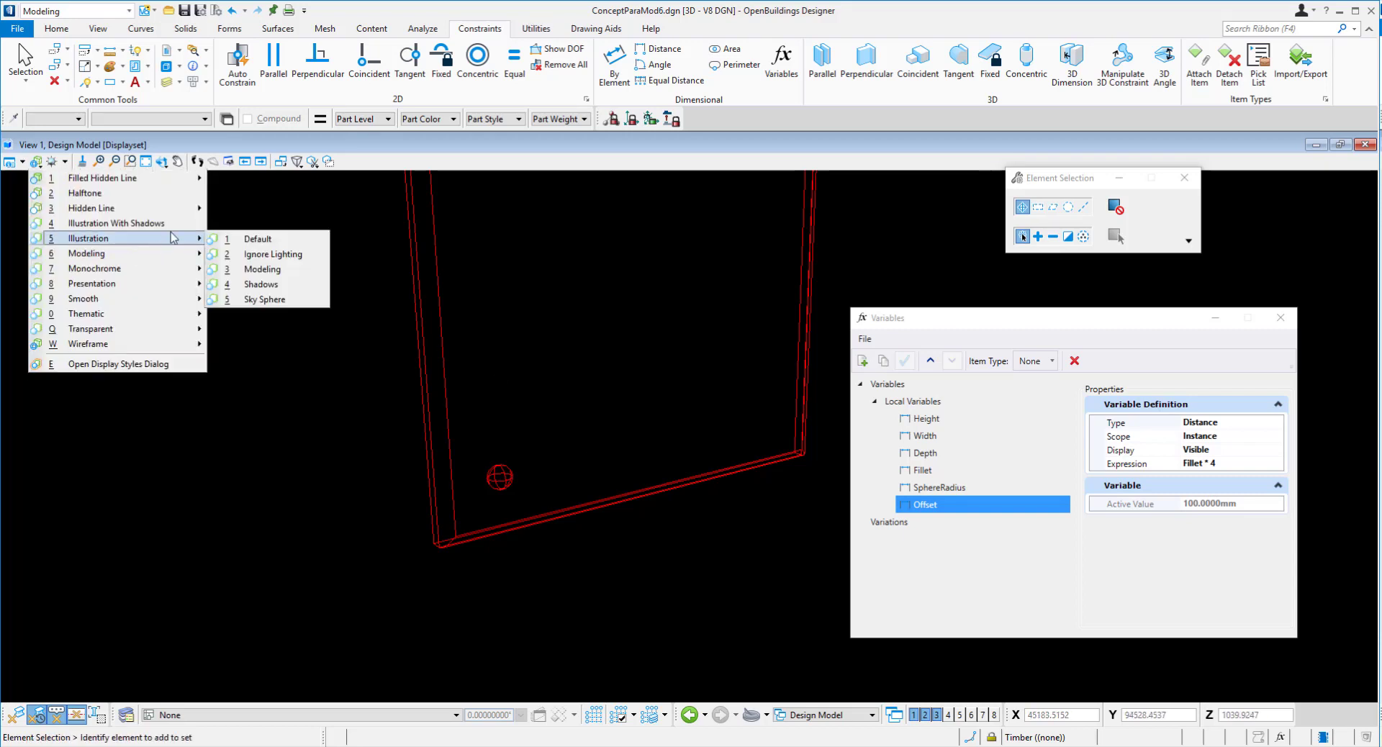
click(115, 223)
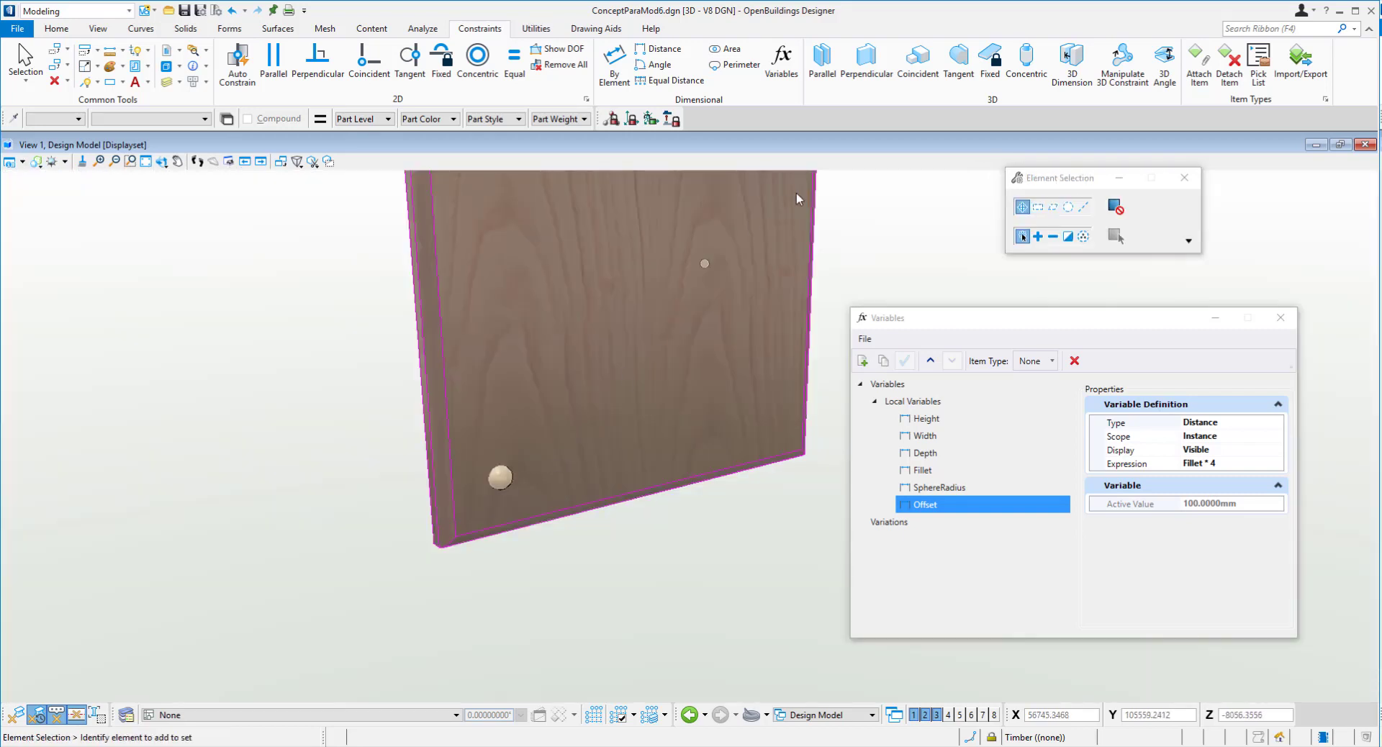
- Subtract the sphere from the panel with Merge Parametric Solids off
click(188, 30)
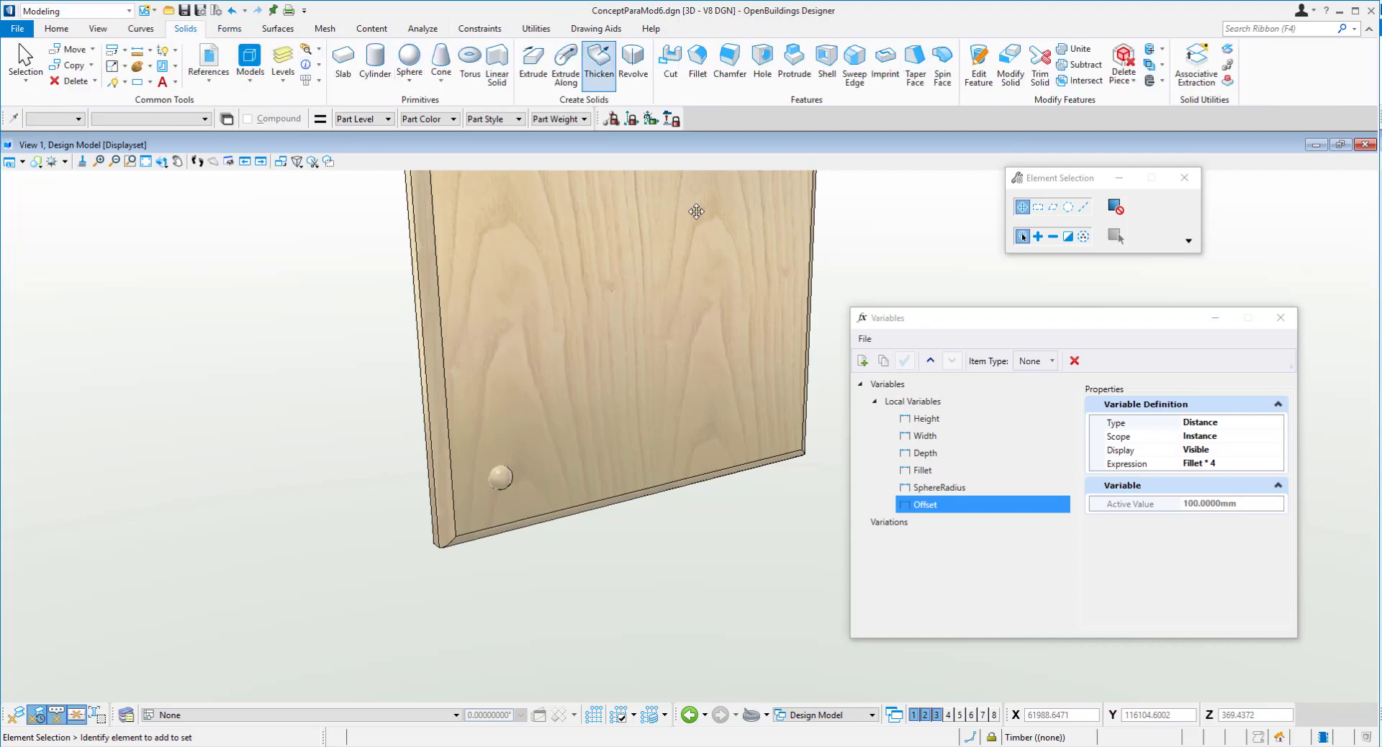
click(1079, 64)
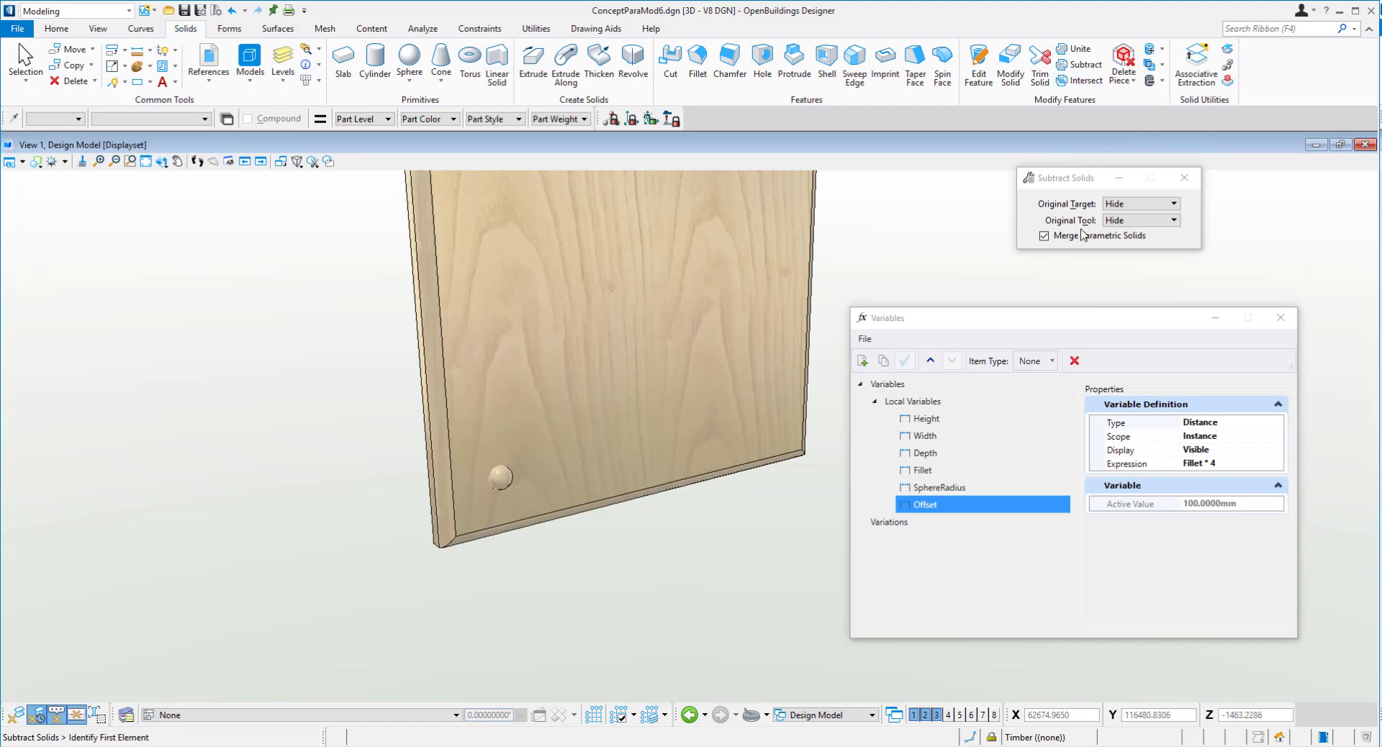
click(1044, 236)
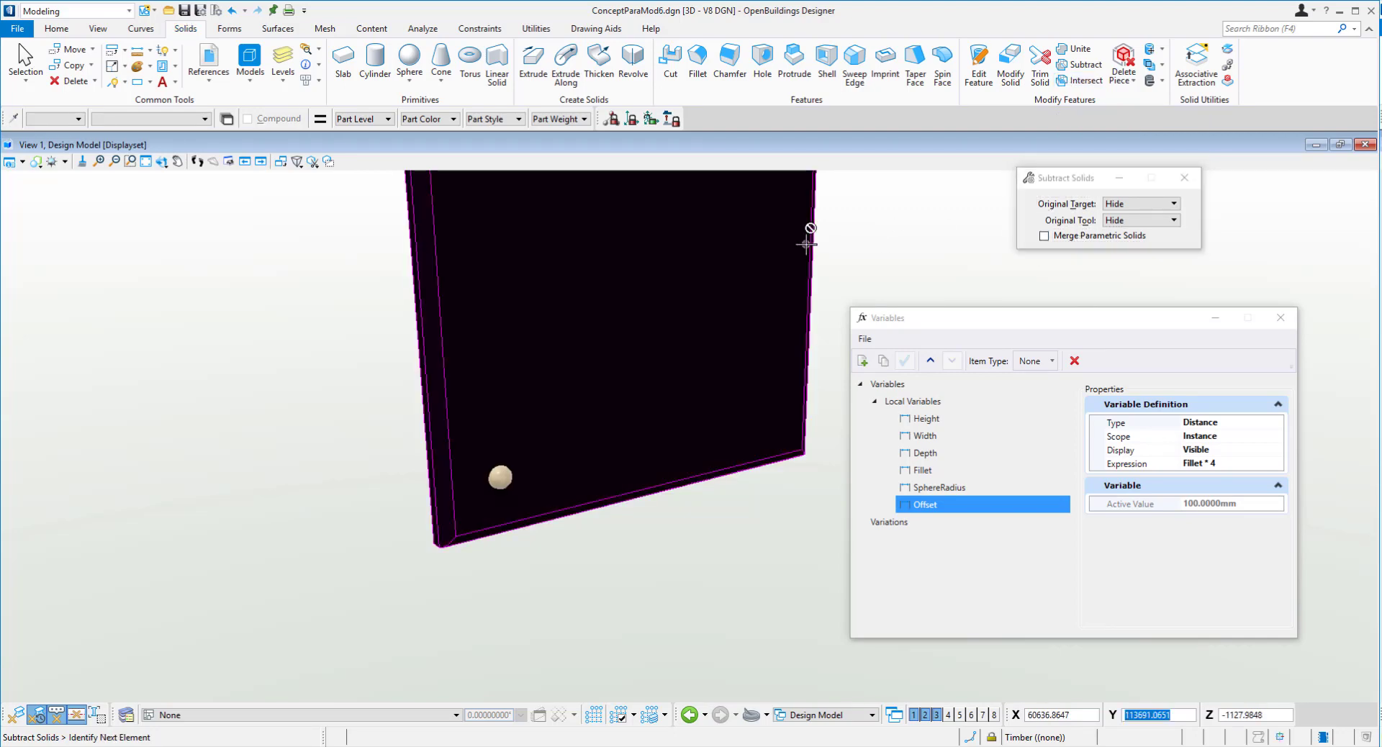
click(504, 477)
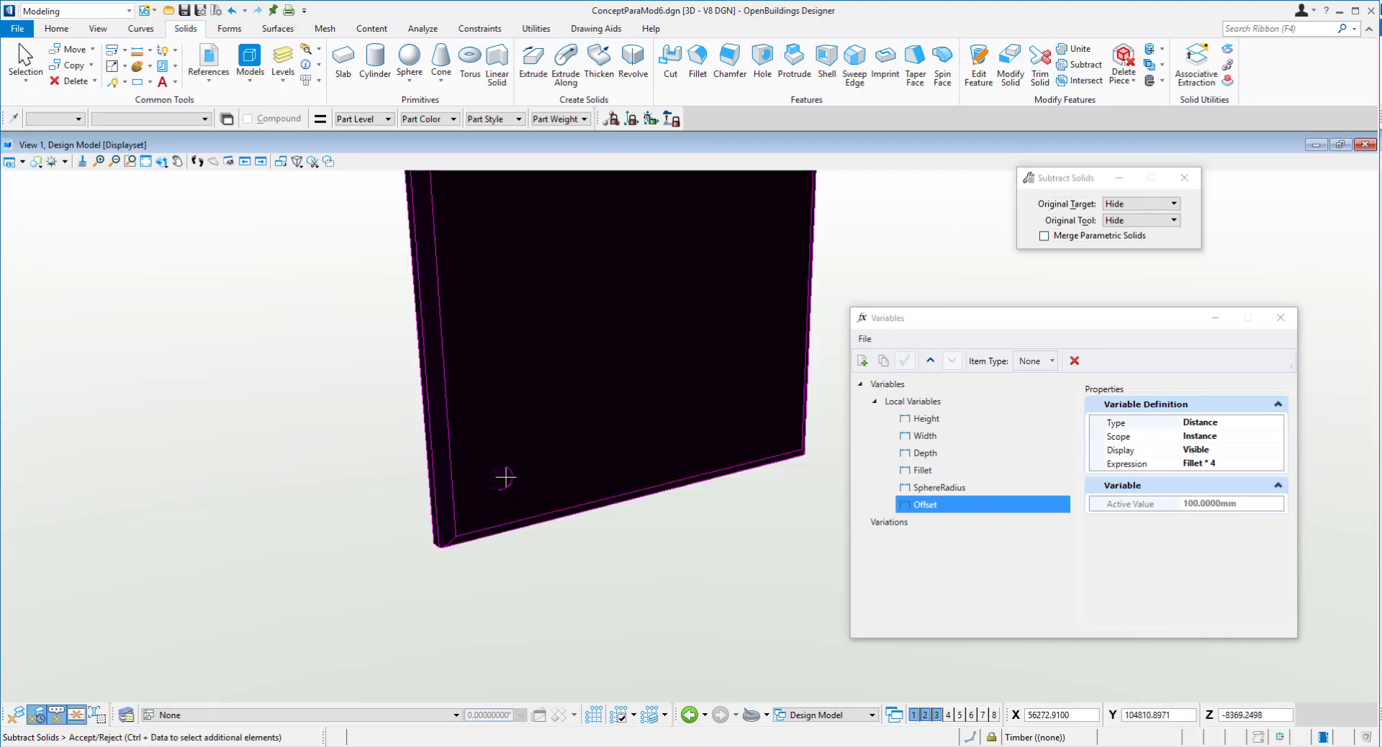
click(330, 475)
shift+middle_drag(332, 477, 503, 516)
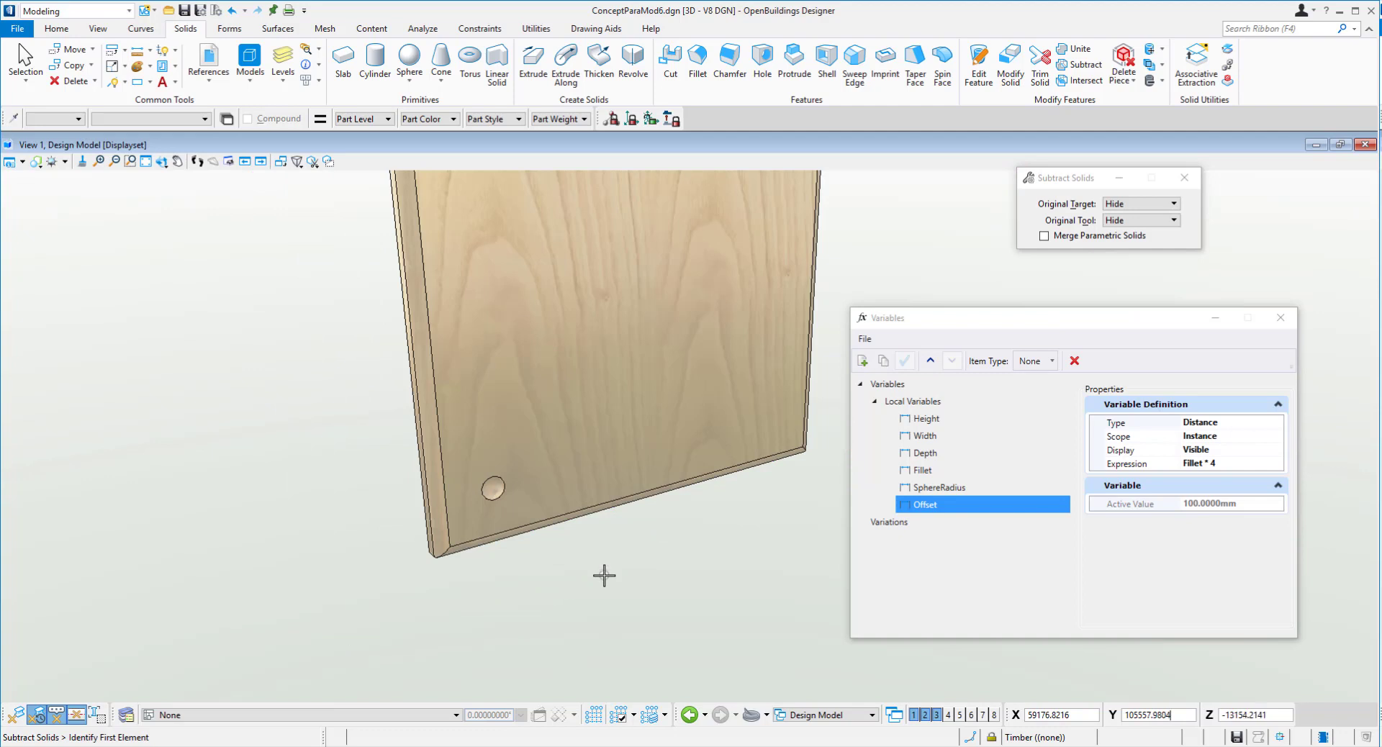
scroll(604, 575, down, 2)
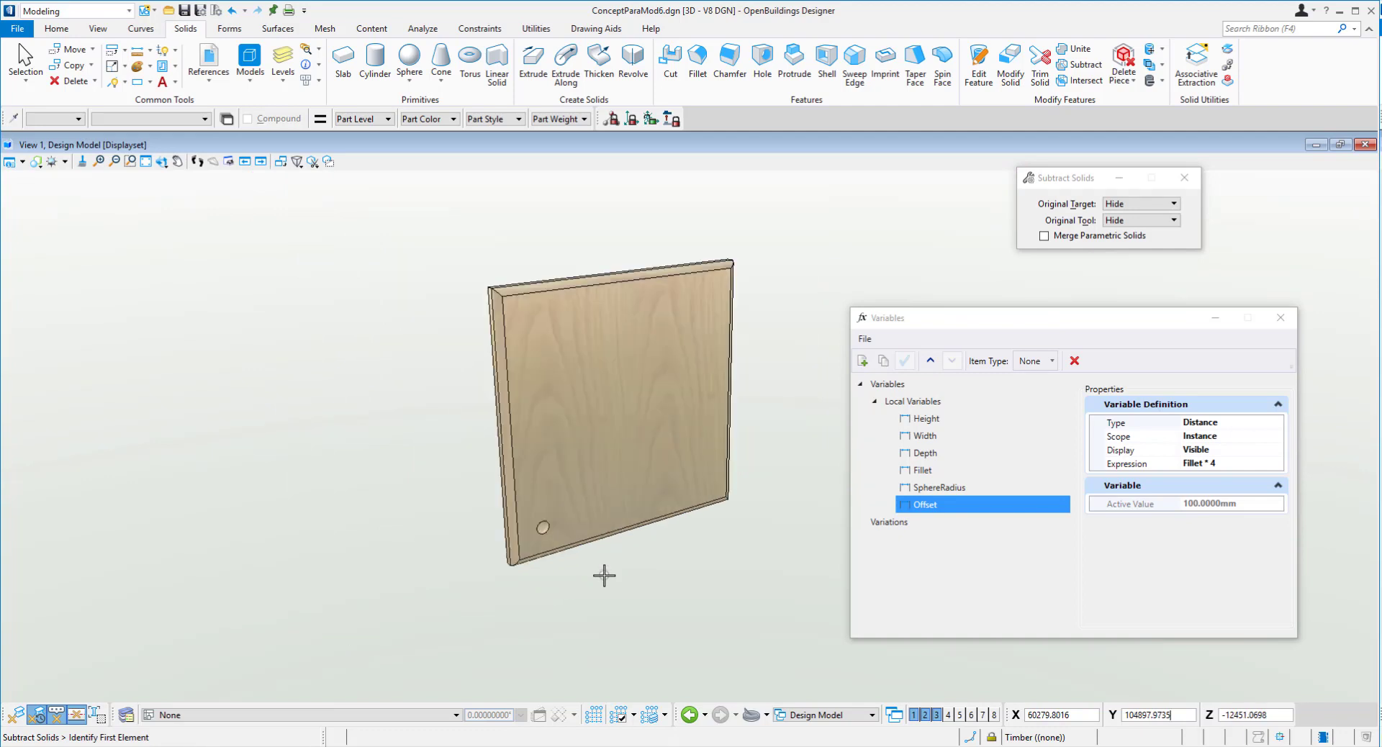
scroll(695, 537, up, 2)
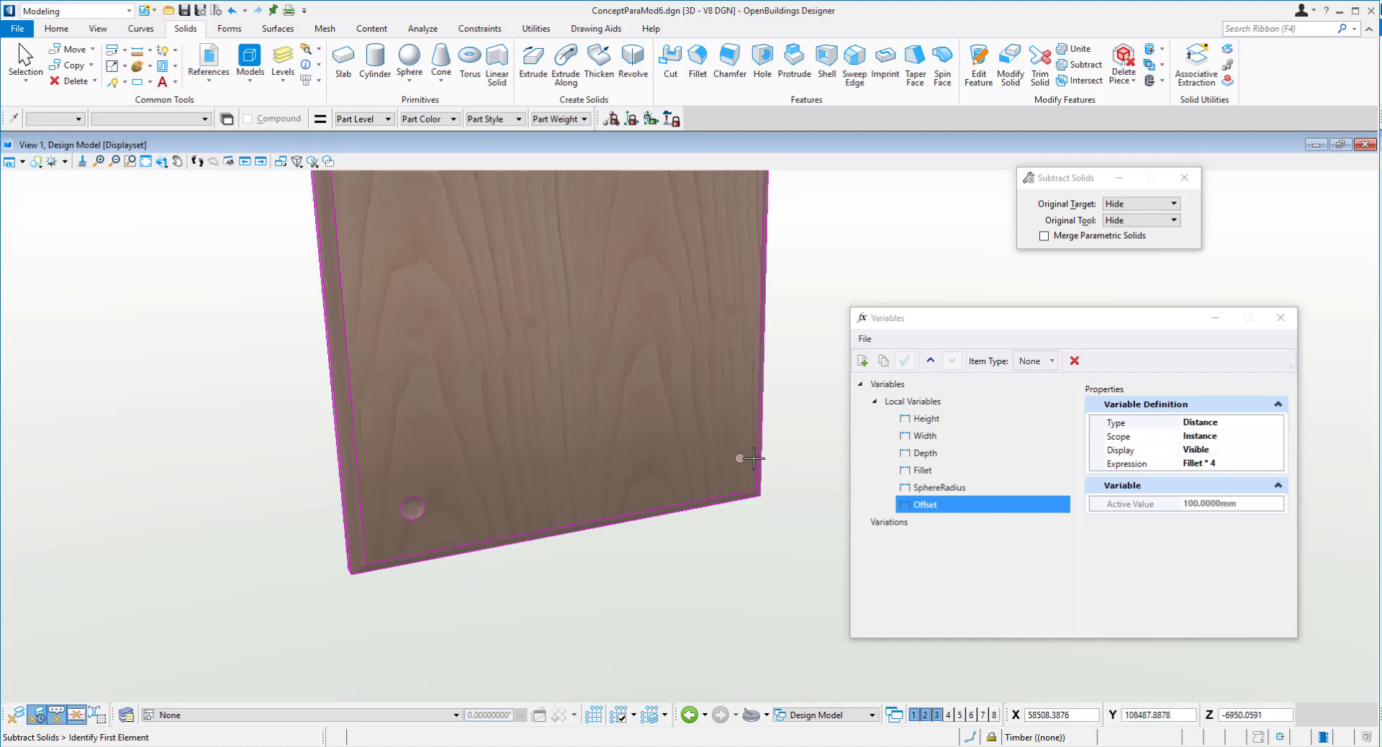
- Add a new variable with expression (Fillet * 2) + (Offset * 2)
click(862, 361)
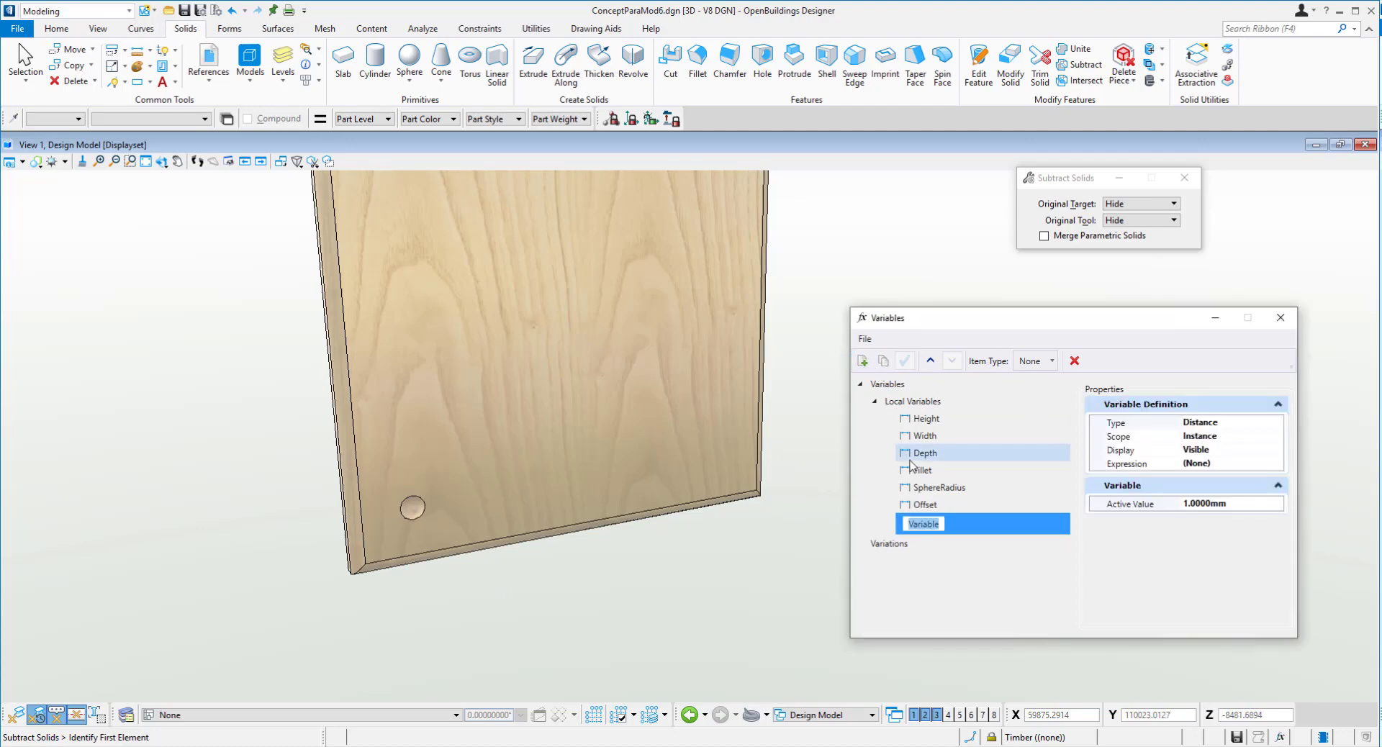
click(1221, 464)
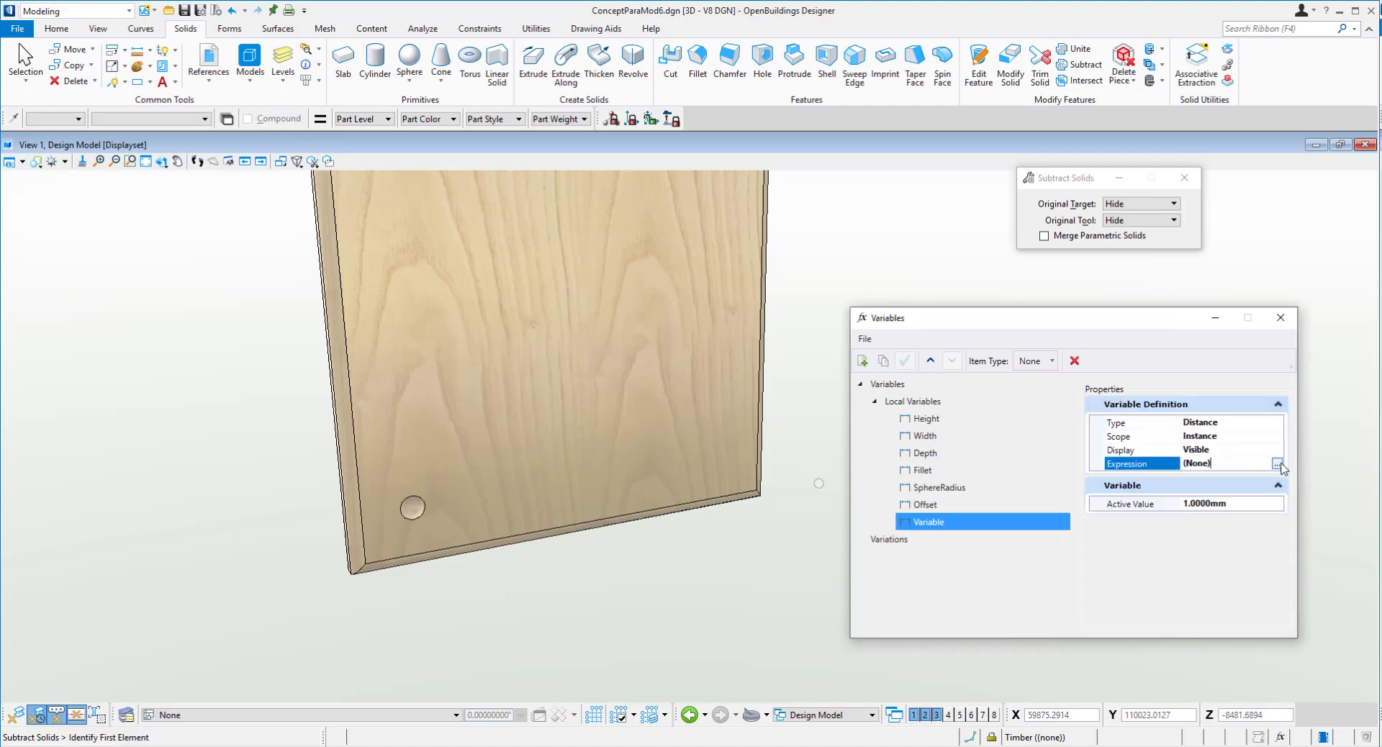
click(1278, 463)
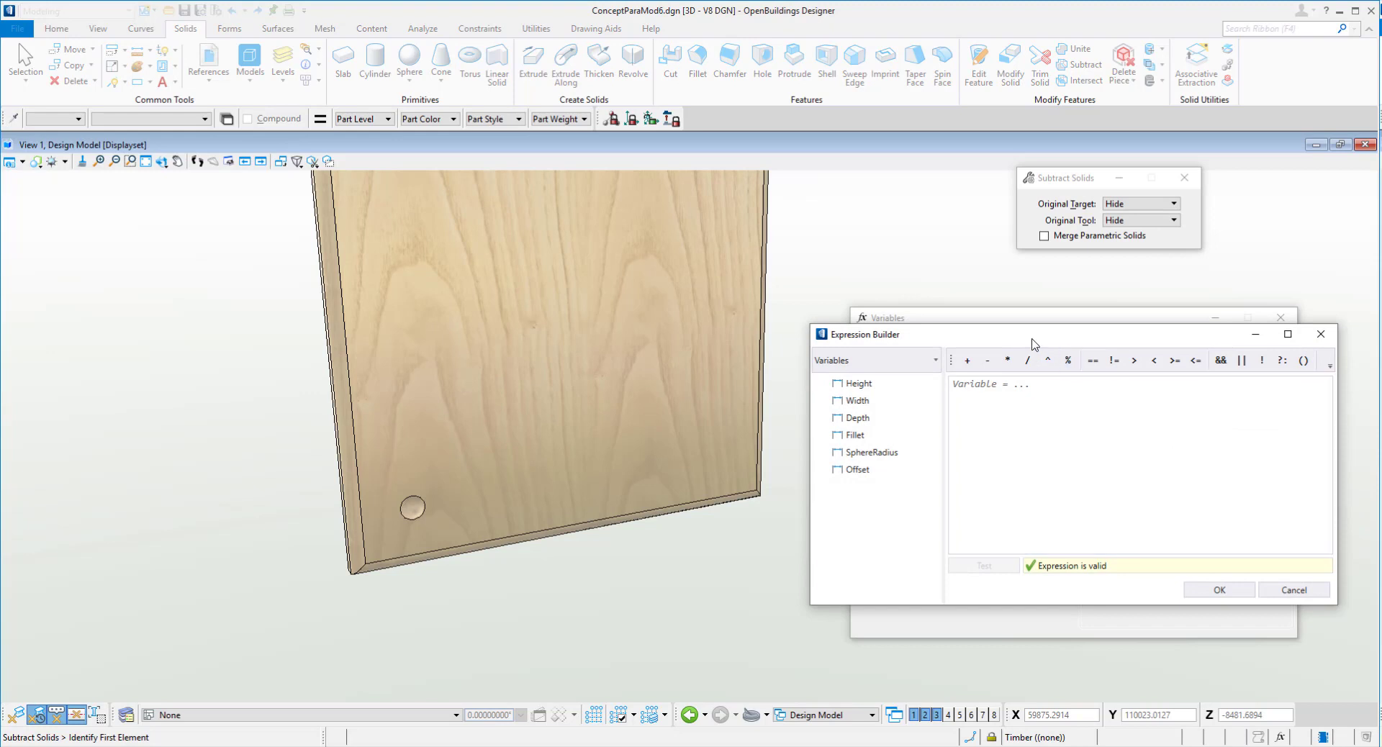
drag(1034, 344, 1044, 339)
double_click(865, 429)
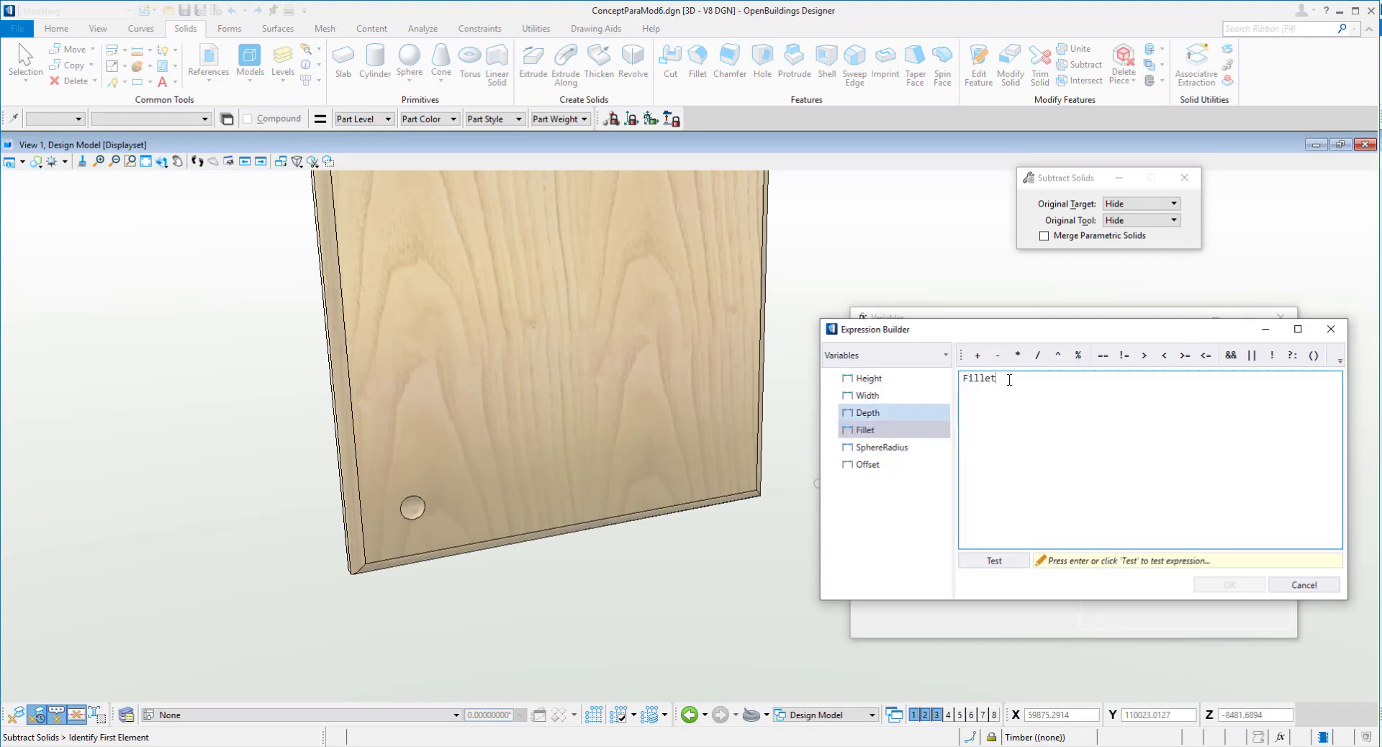
click(1017, 355)
text(2) + ()
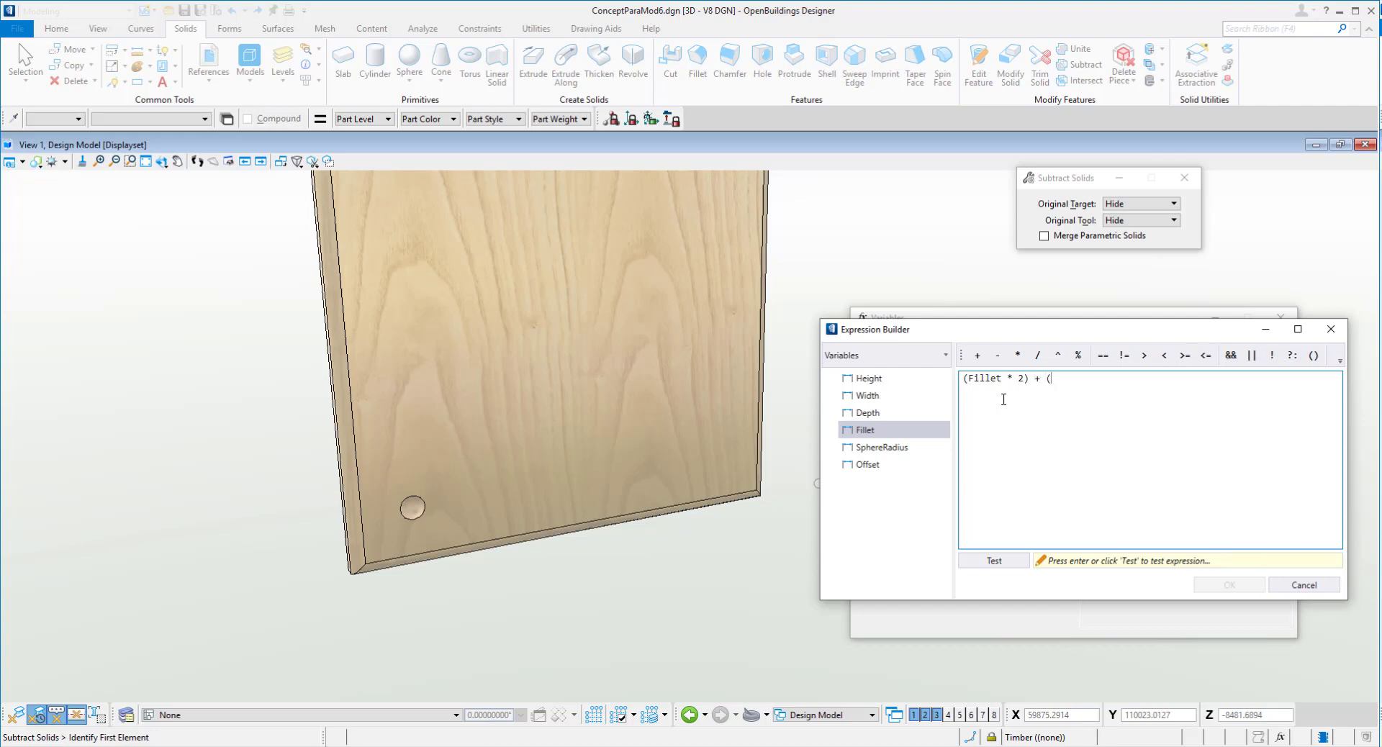
double_click(871, 466)
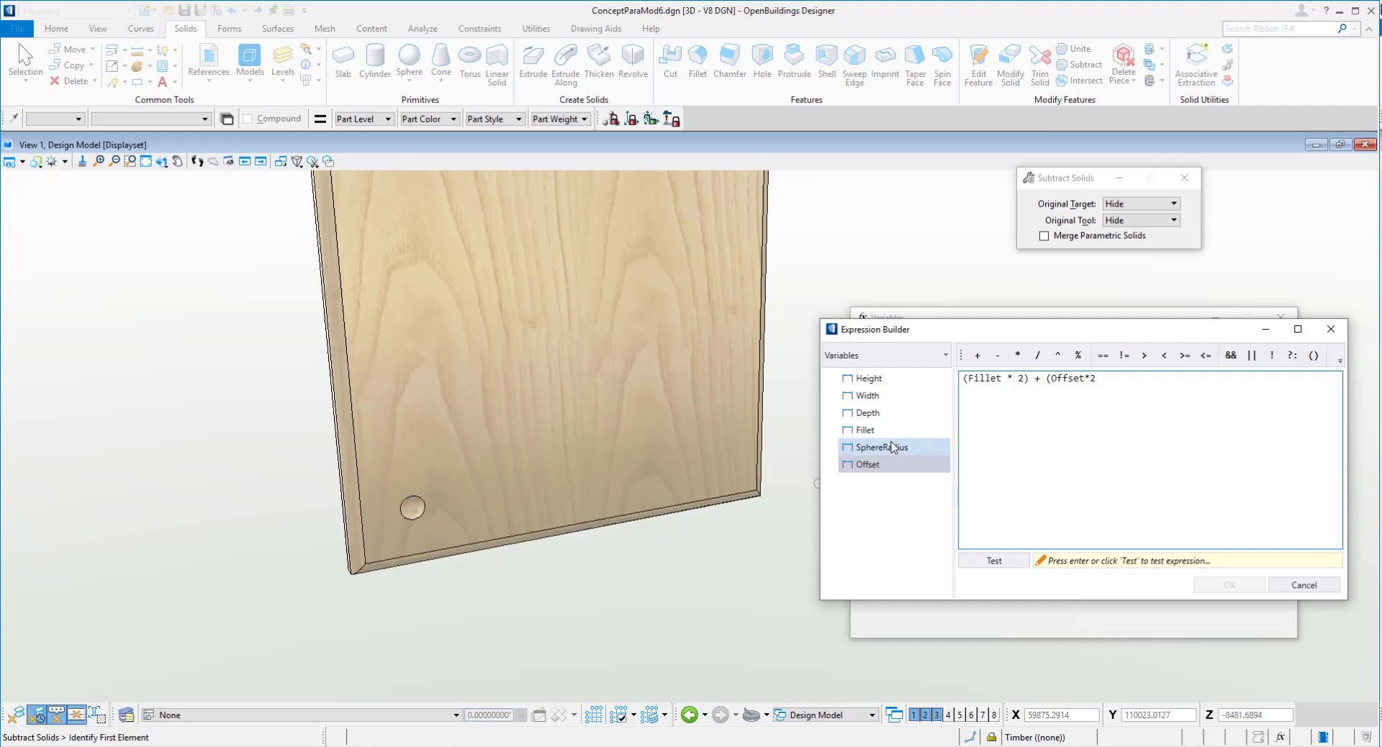
click(1000, 563)
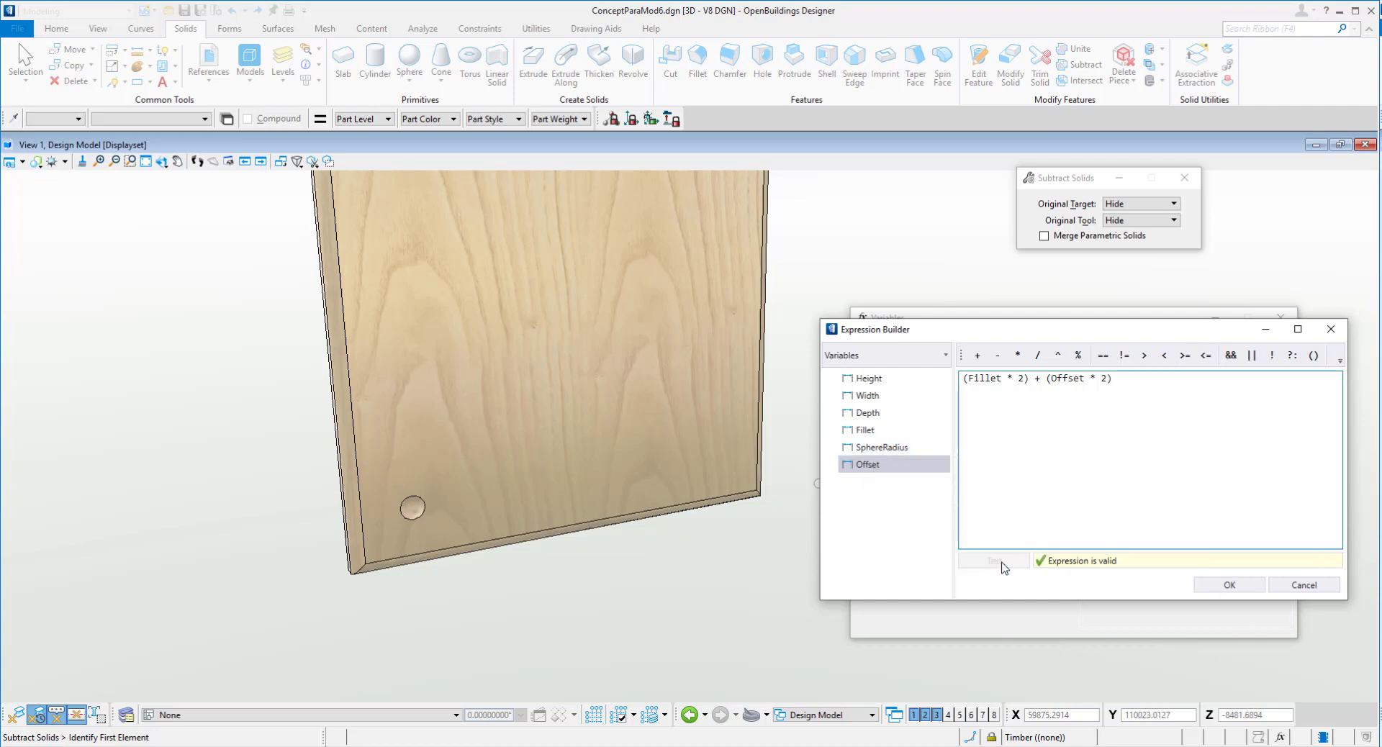
click(1229, 586)
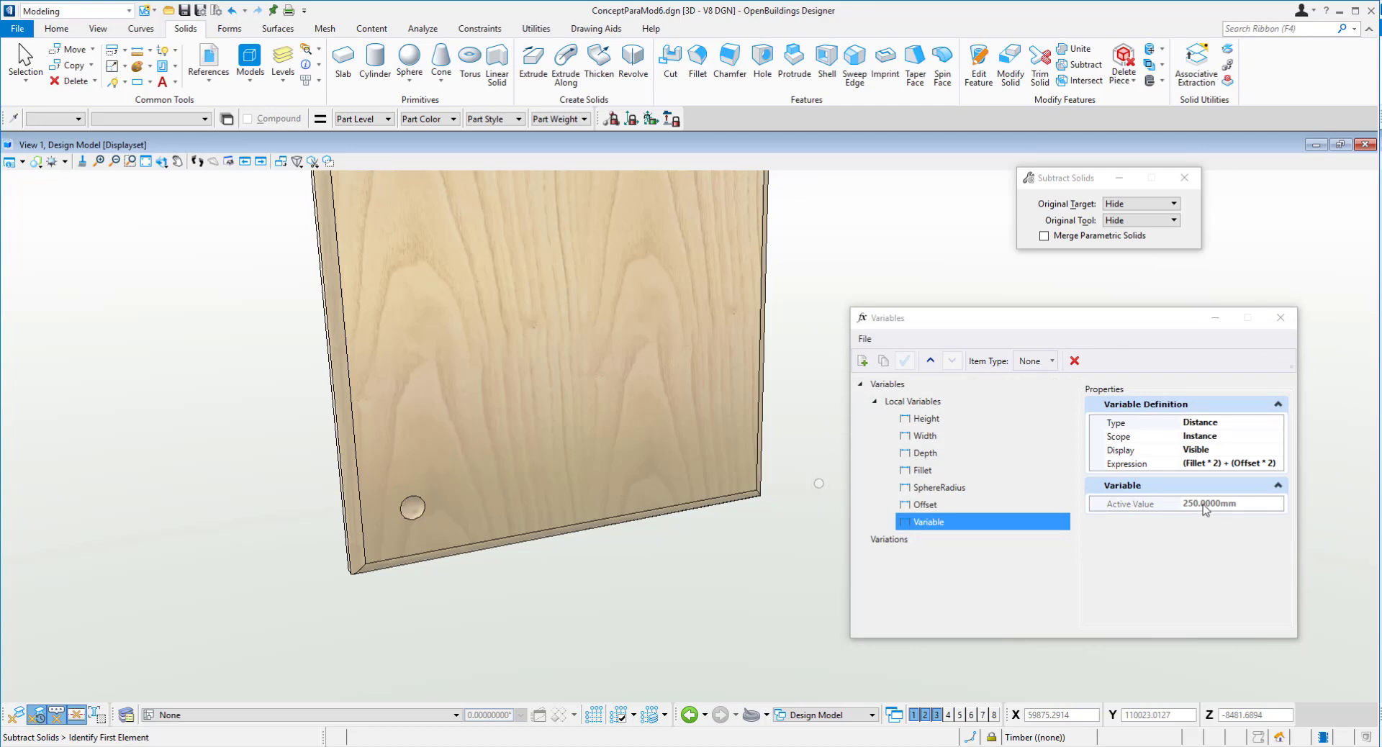
- Review the 250 mm value and rename the variable to ArrayStartDistance
click(917, 506)
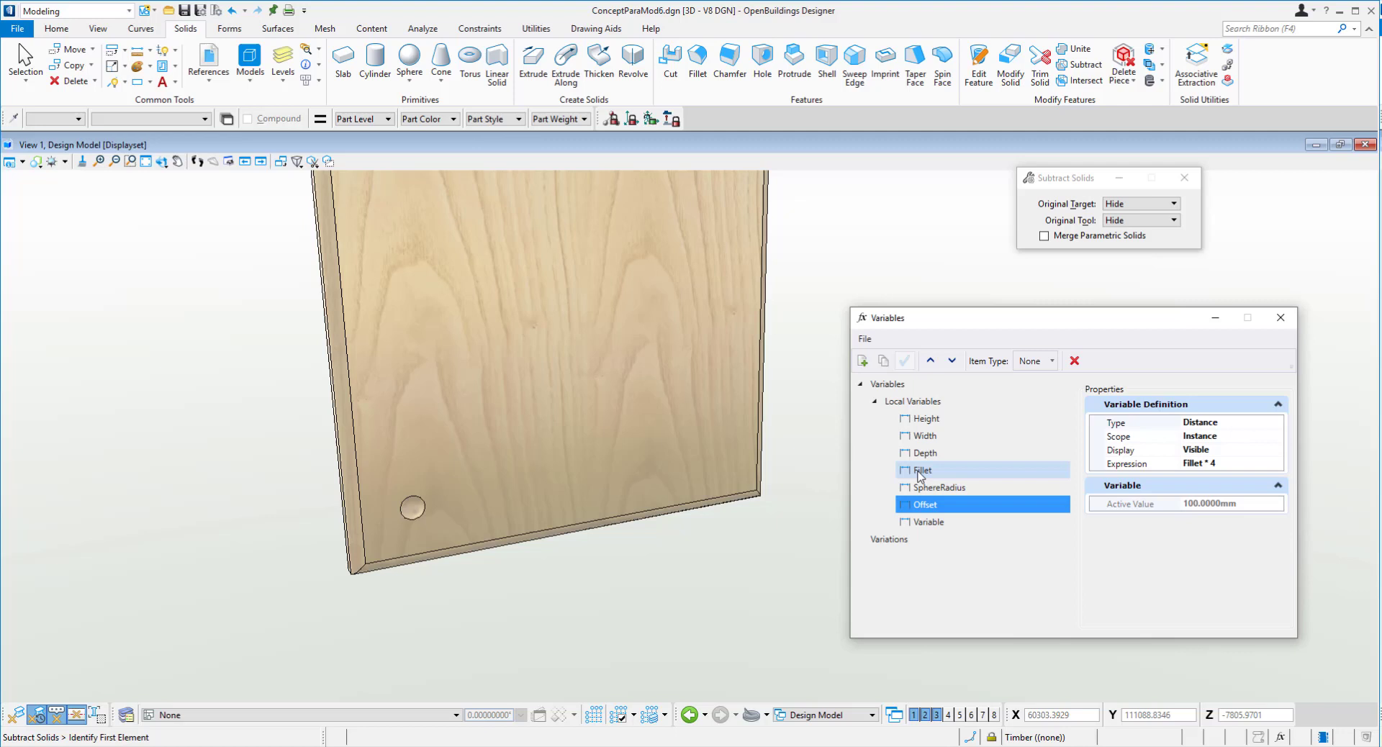
click(920, 474)
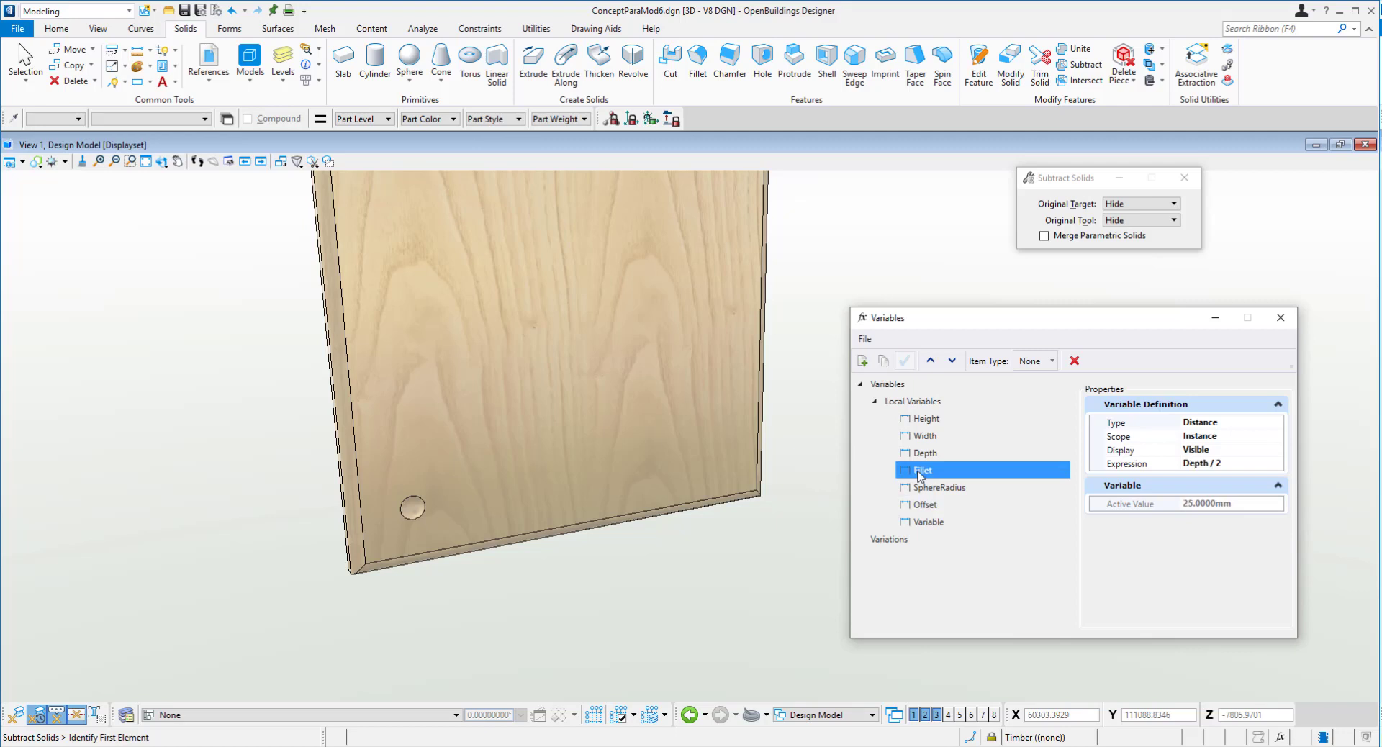
click(932, 524)
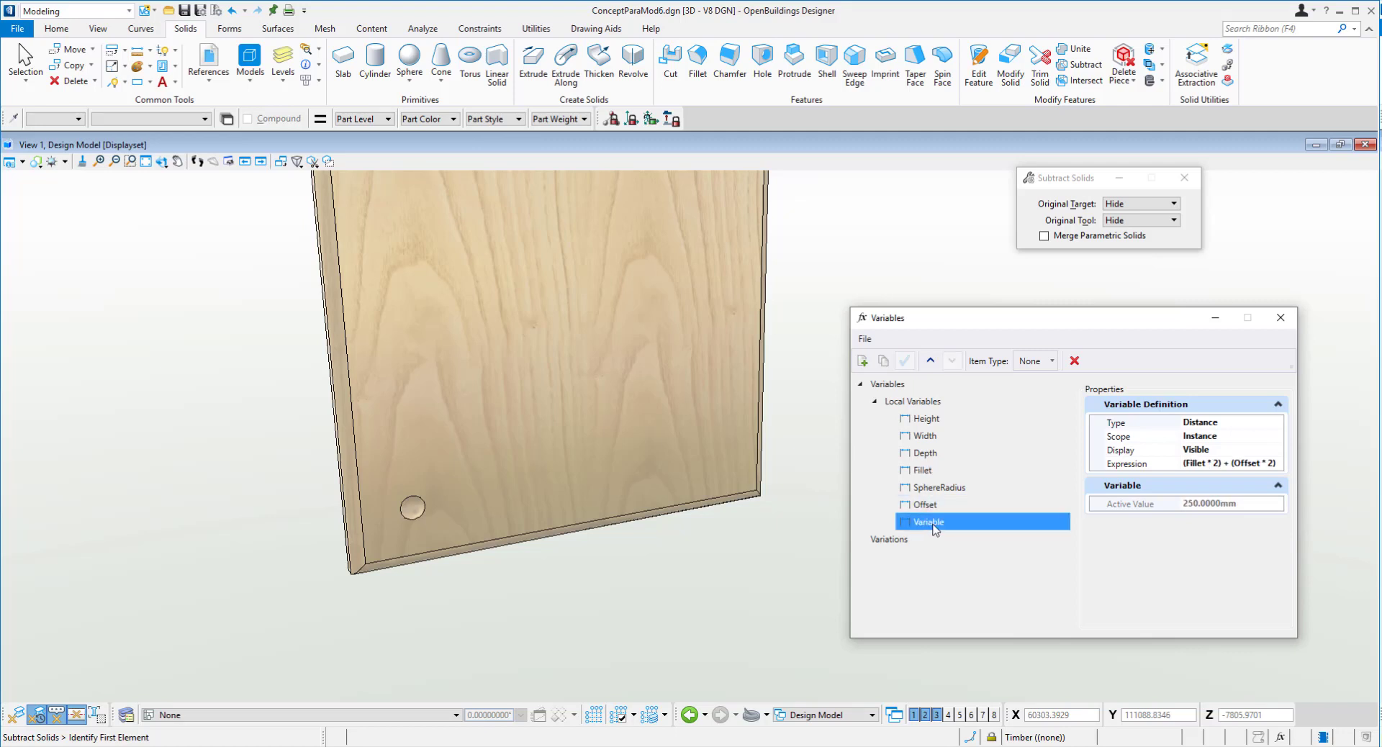
right_click(938, 524)
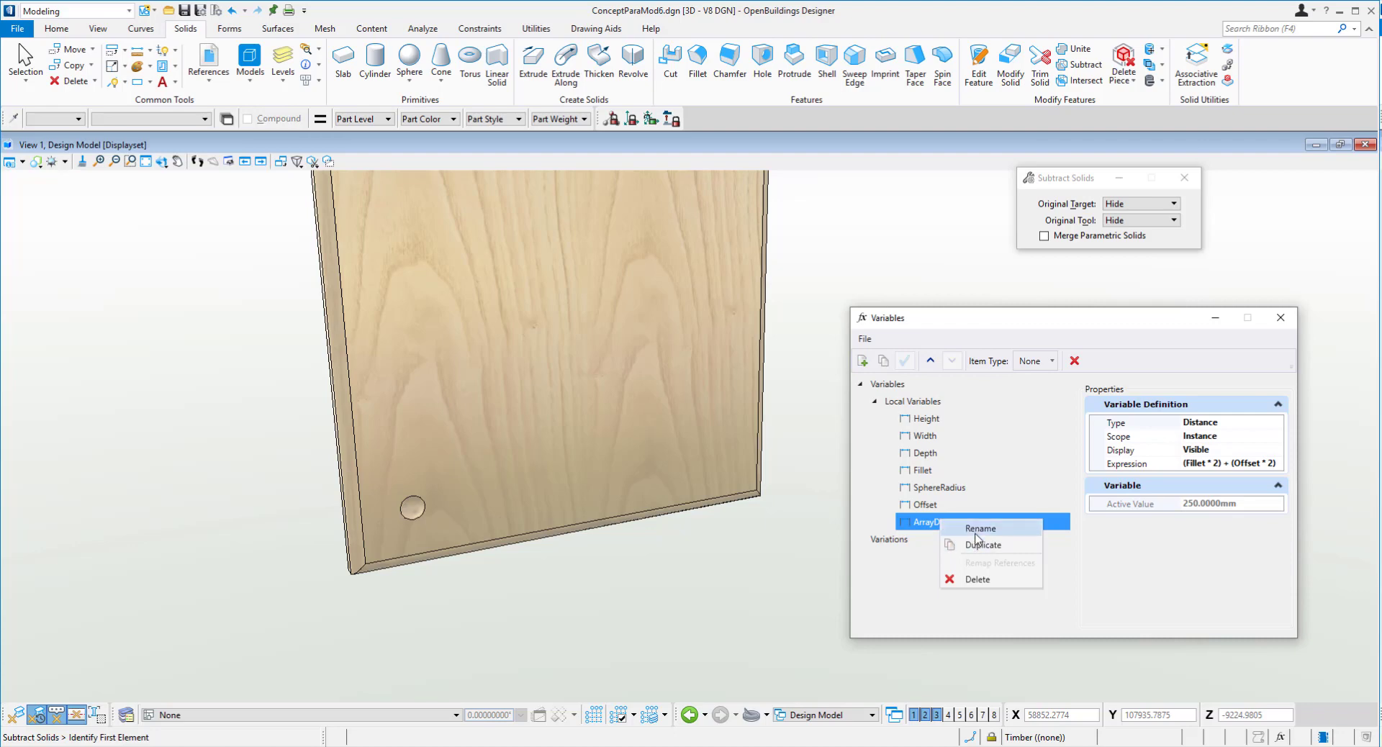
click(952, 526)
click(929, 525)
text(StartDistance)
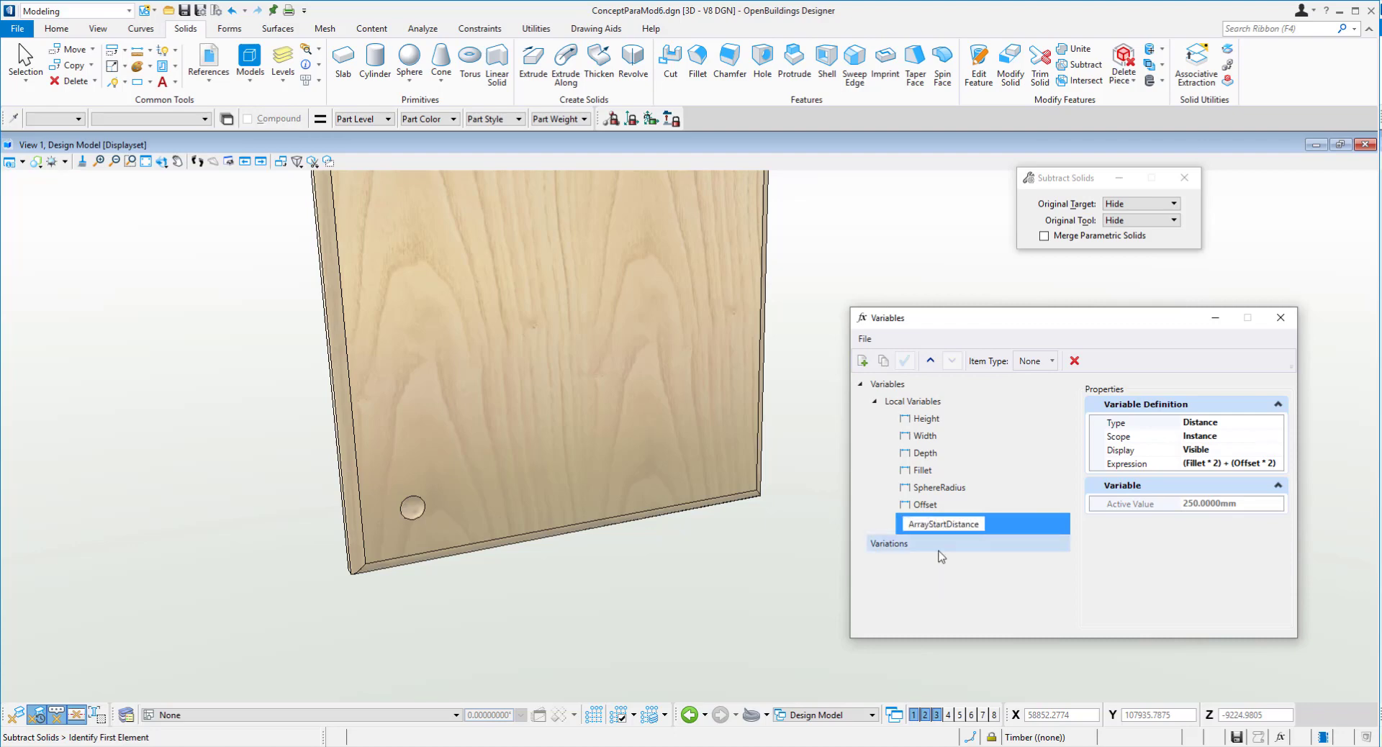
key(Return)
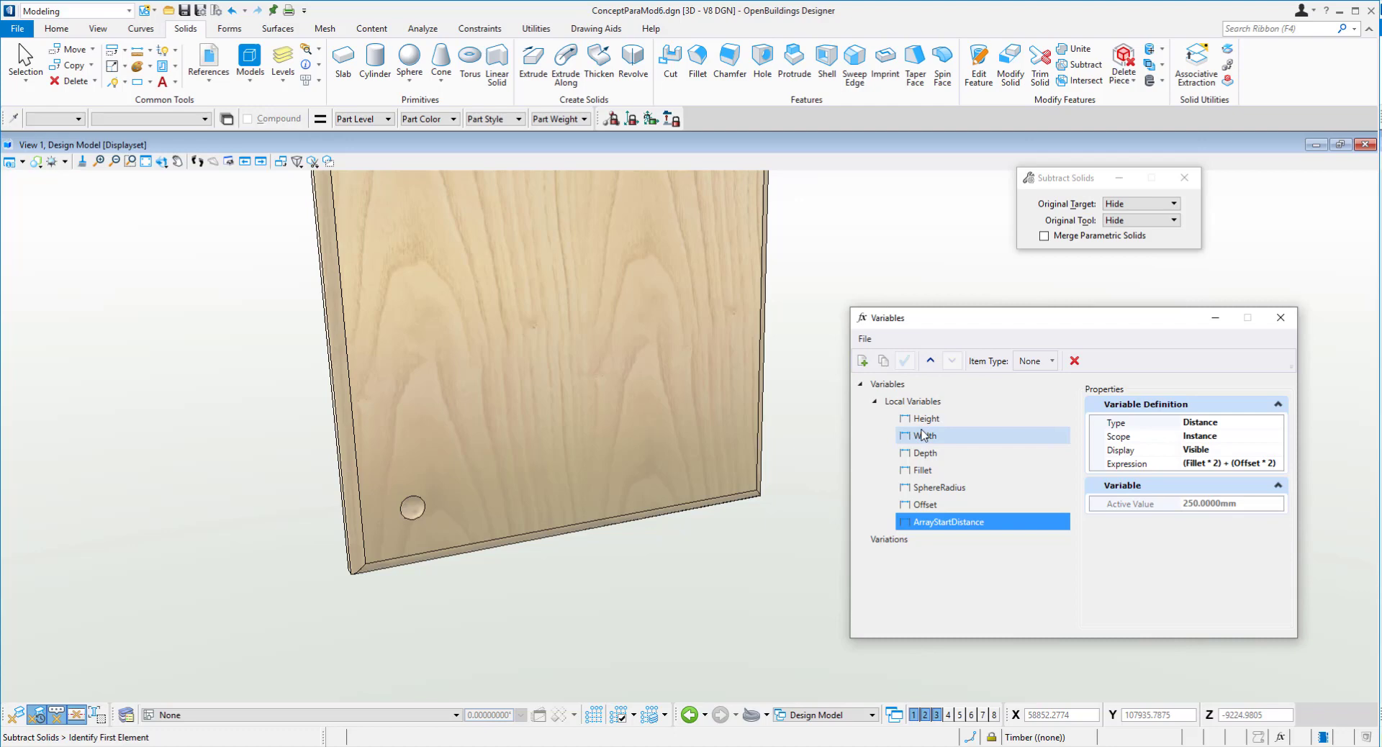
- Add variable ArrayLength with expression Width - ArrayStartDistance, giving 750 mm
click(863, 361)
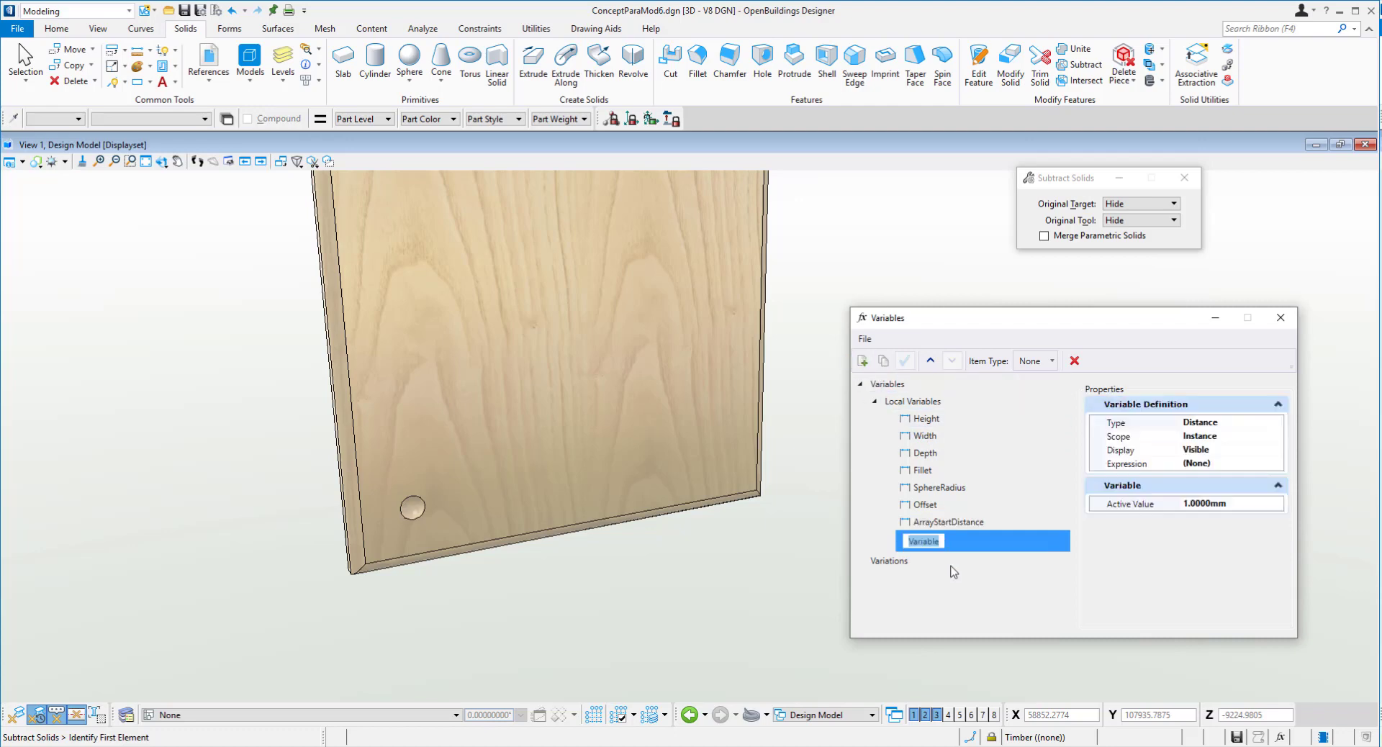
text(ArrayLength)
key(Return)
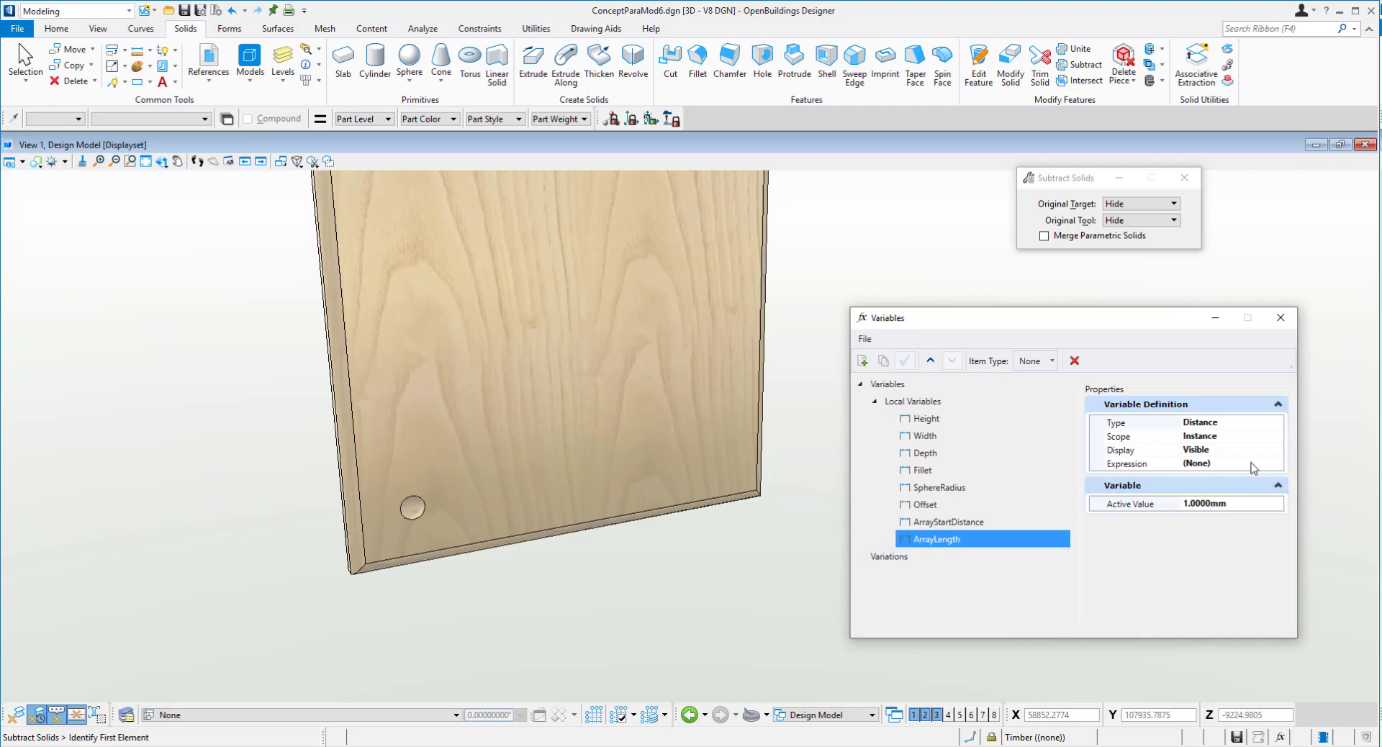
click(1224, 463)
click(1276, 464)
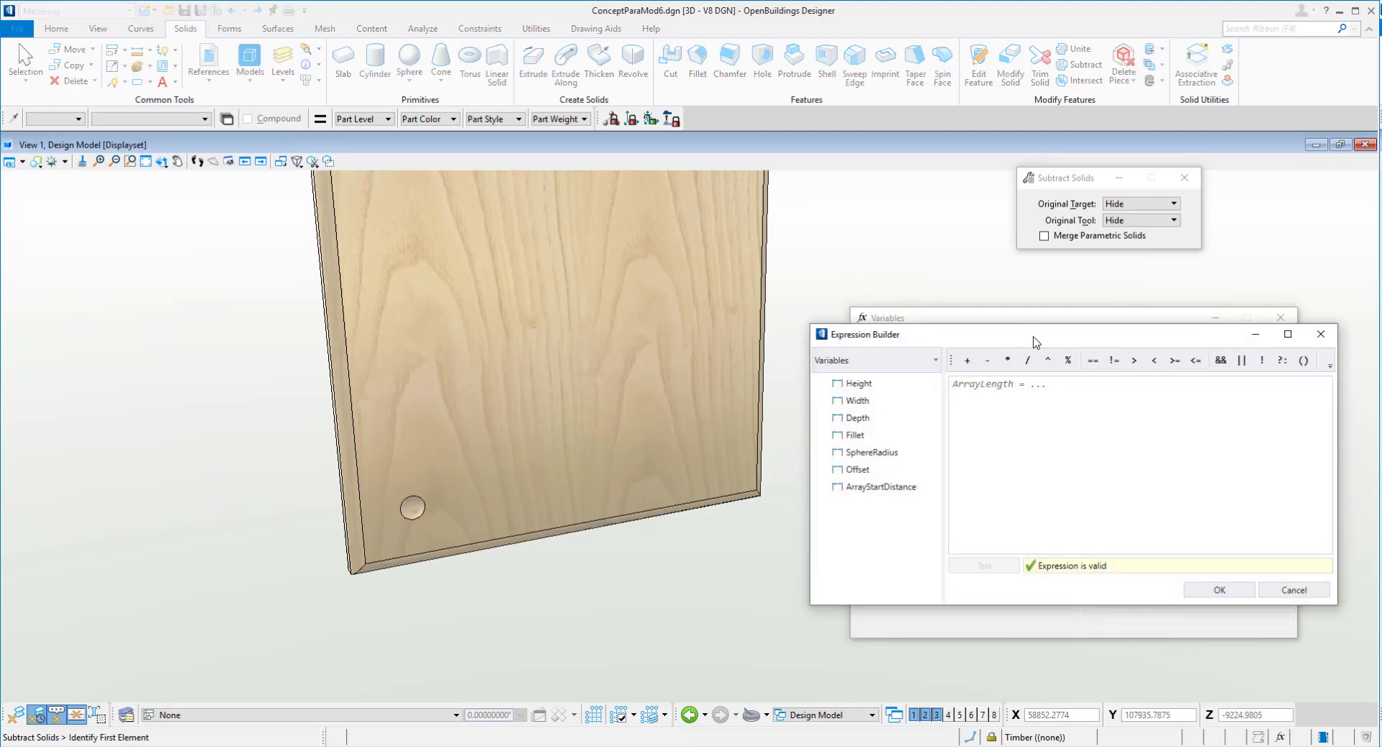
drag(1037, 336, 432, 338)
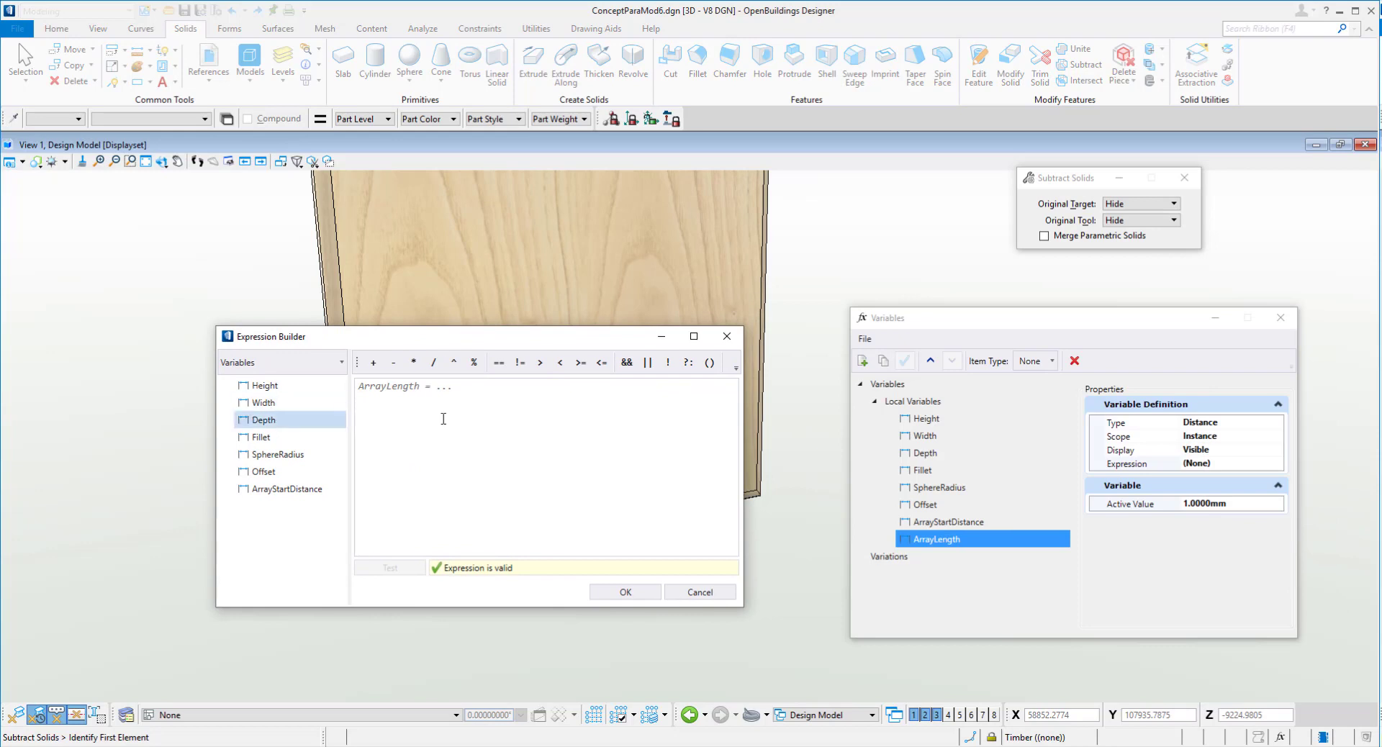
double_click(259, 404)
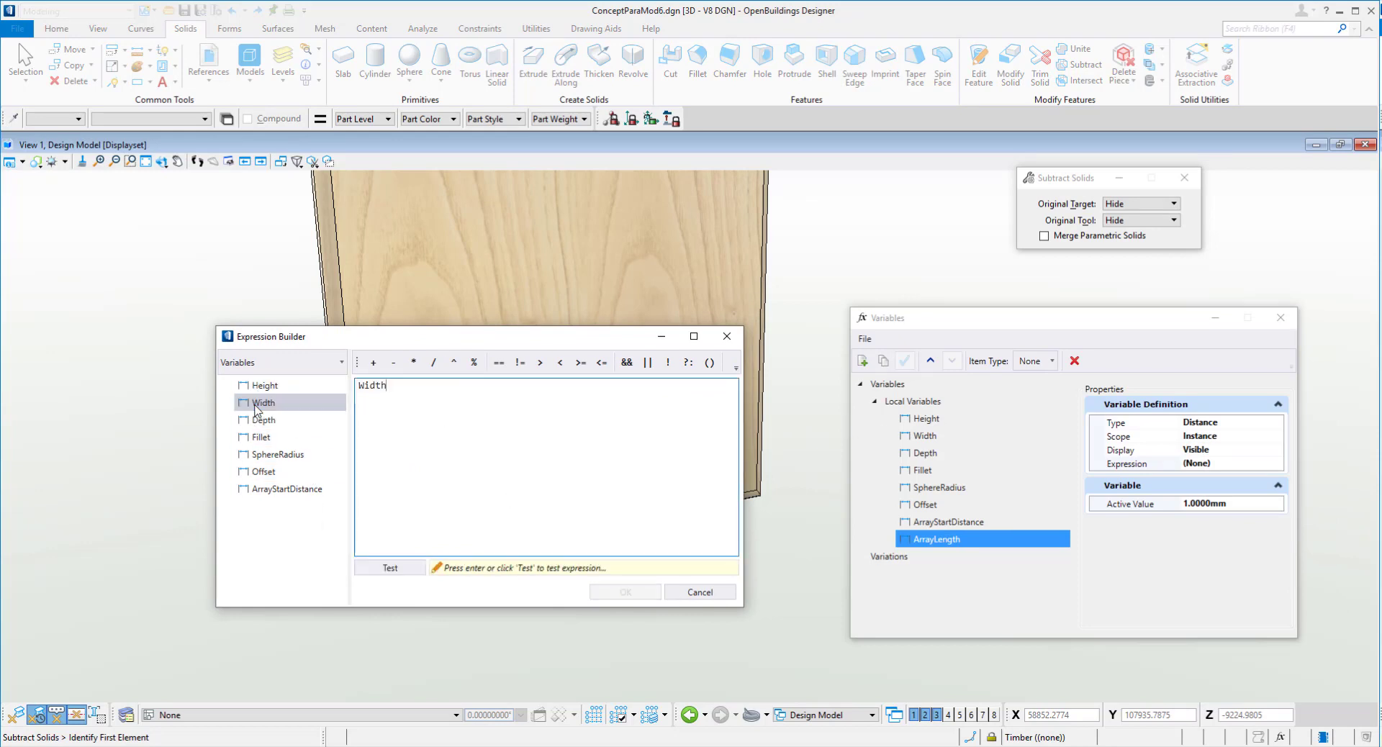
click(394, 363)
double_click(272, 491)
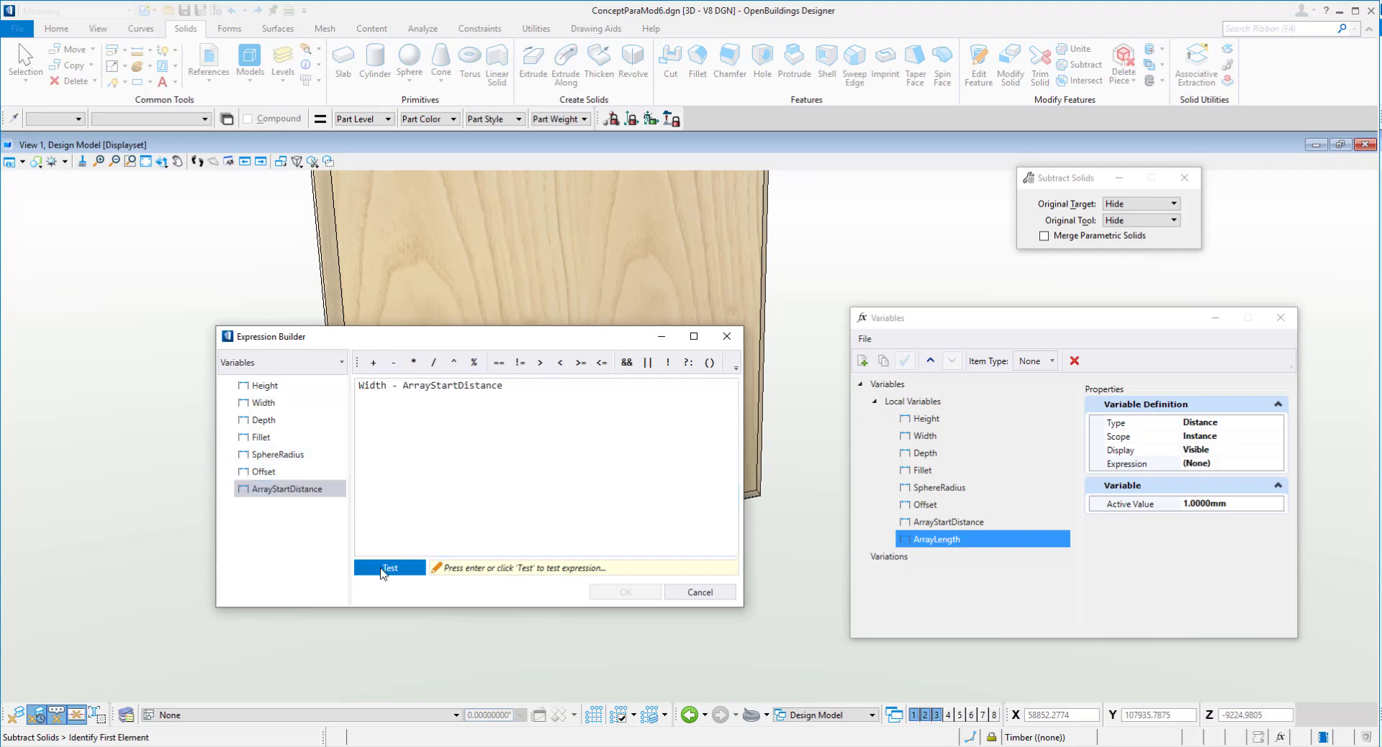
click(390, 568)
click(619, 592)
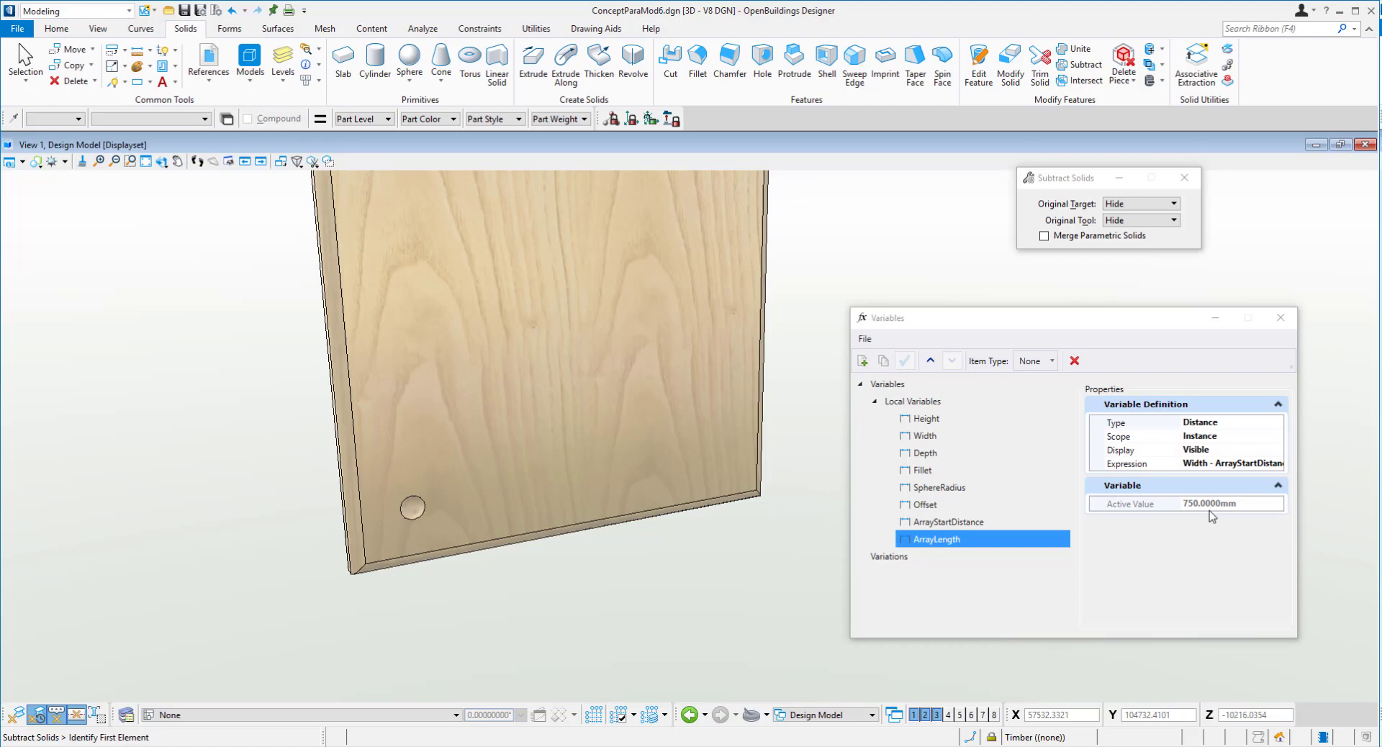
- Add variable Number of type Integer with active value 5
click(863, 362)
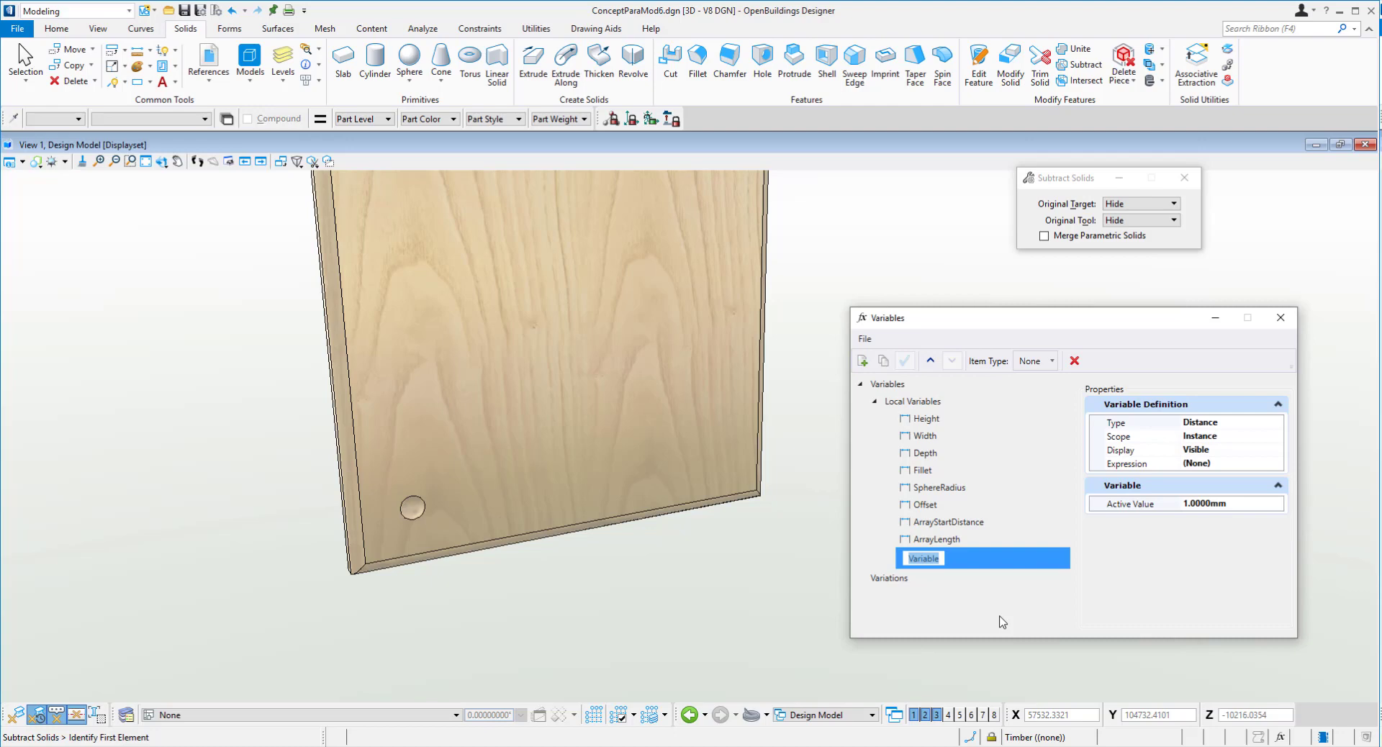
text(Number)
key(Return)
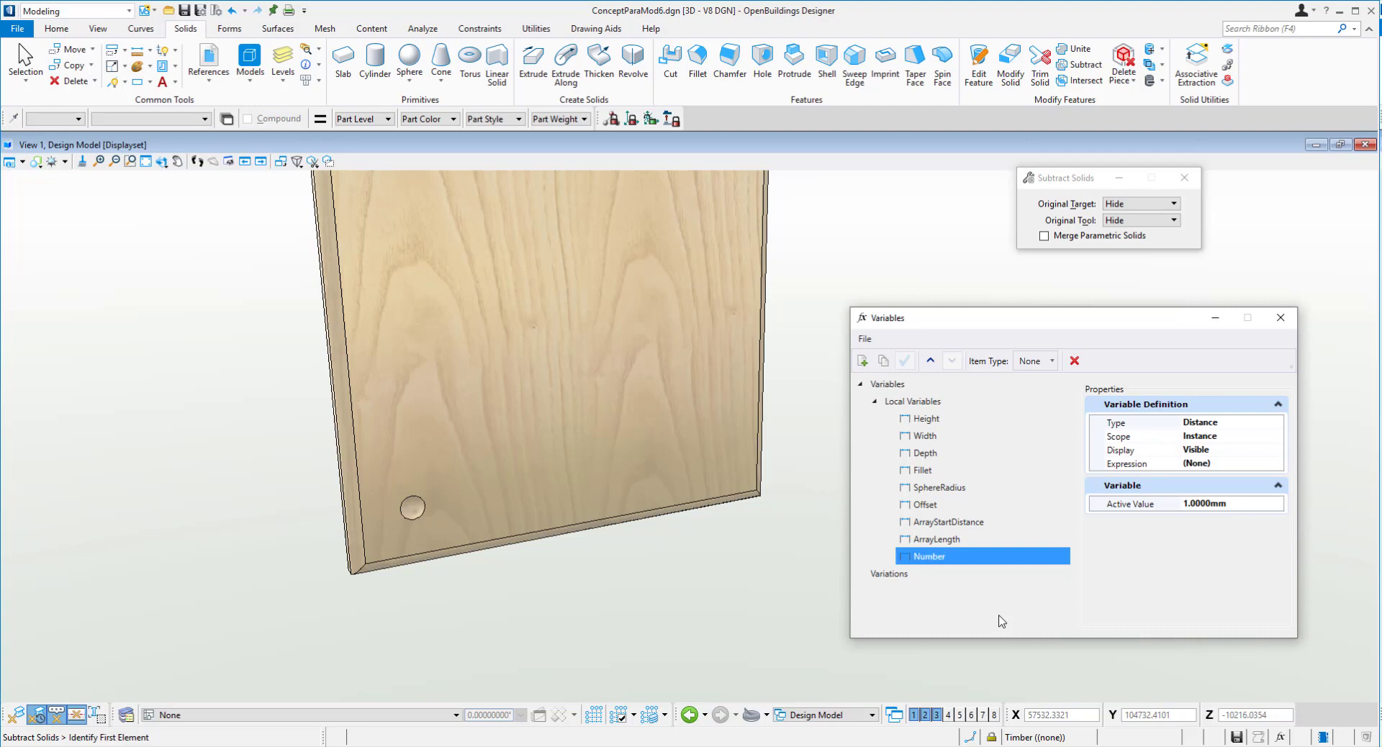
click(1260, 429)
click(1277, 422)
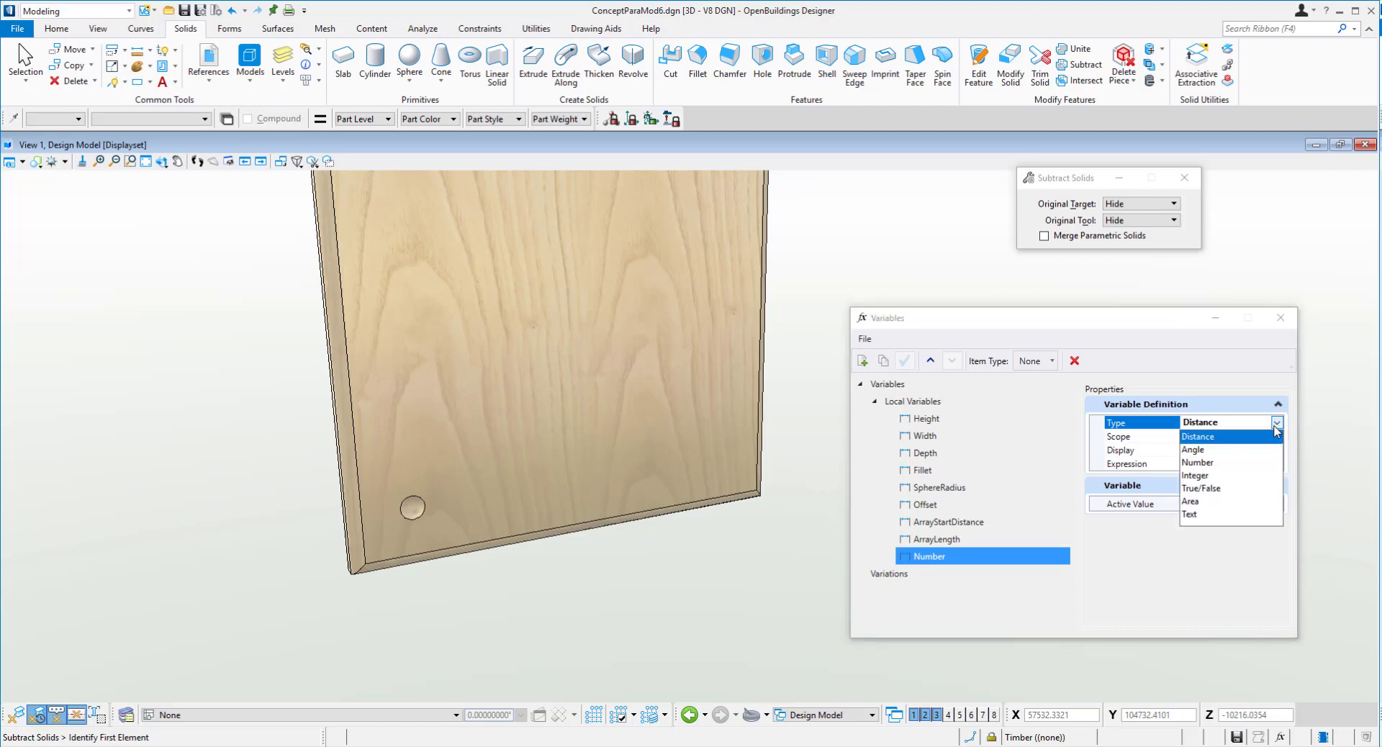
click(1207, 474)
click(1214, 504)
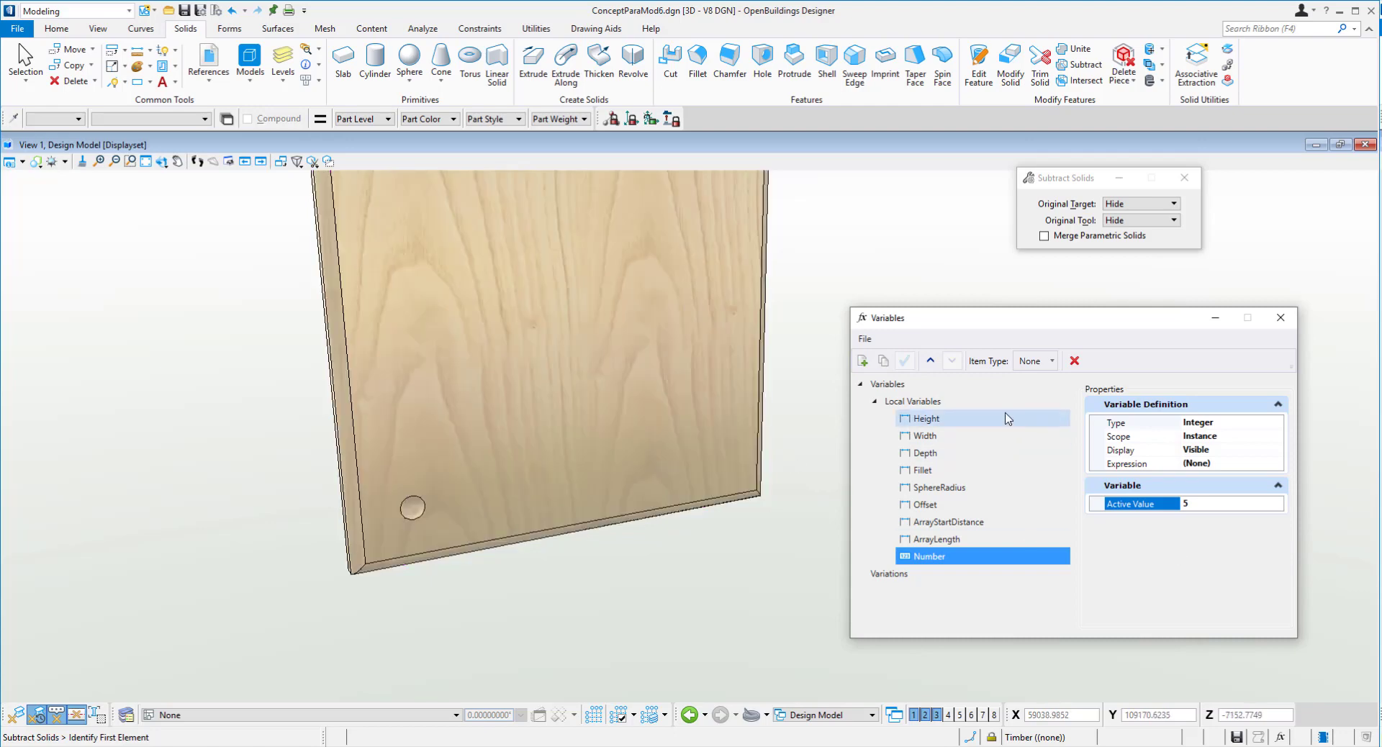
- Add variable ArrayDistance with expression ArrayLength / Number, giving 150 mm
click(864, 361)
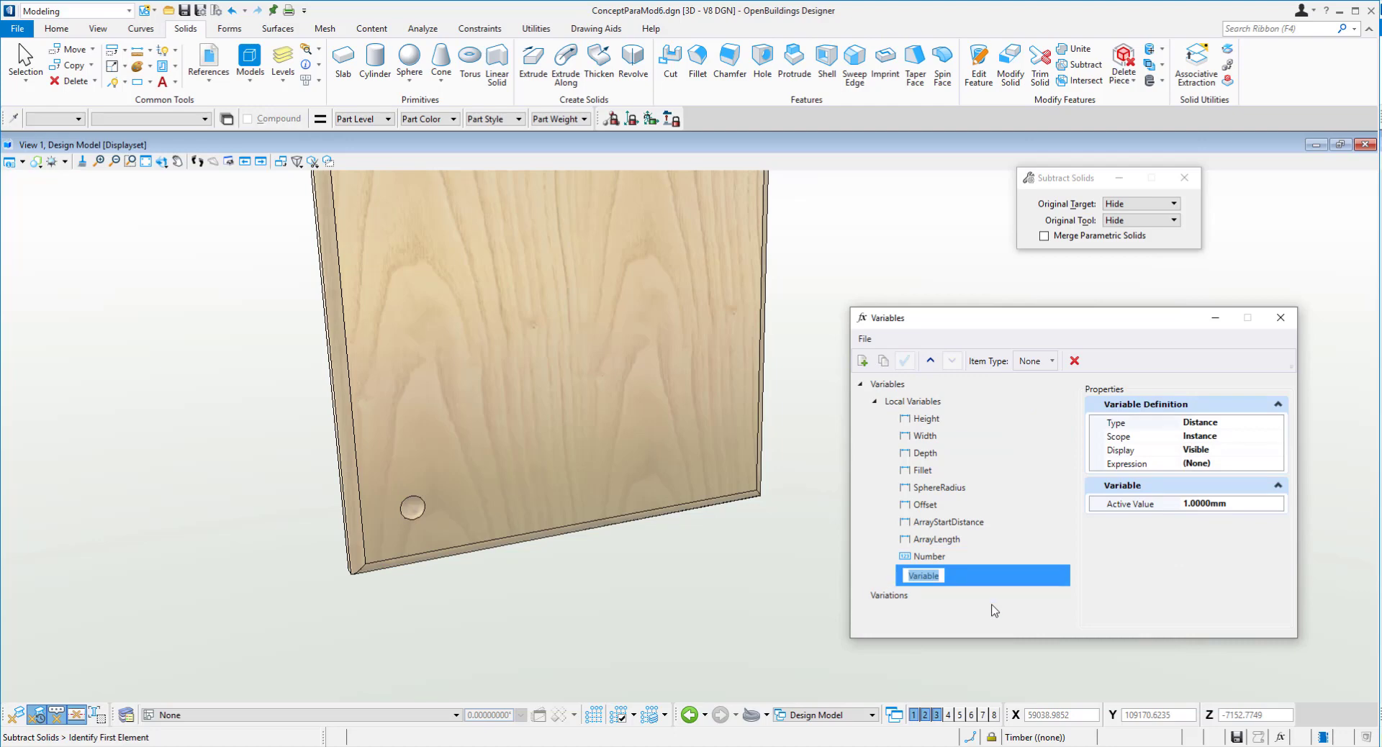
text(ArrayDistanc)
key(Return)
click(1195, 463)
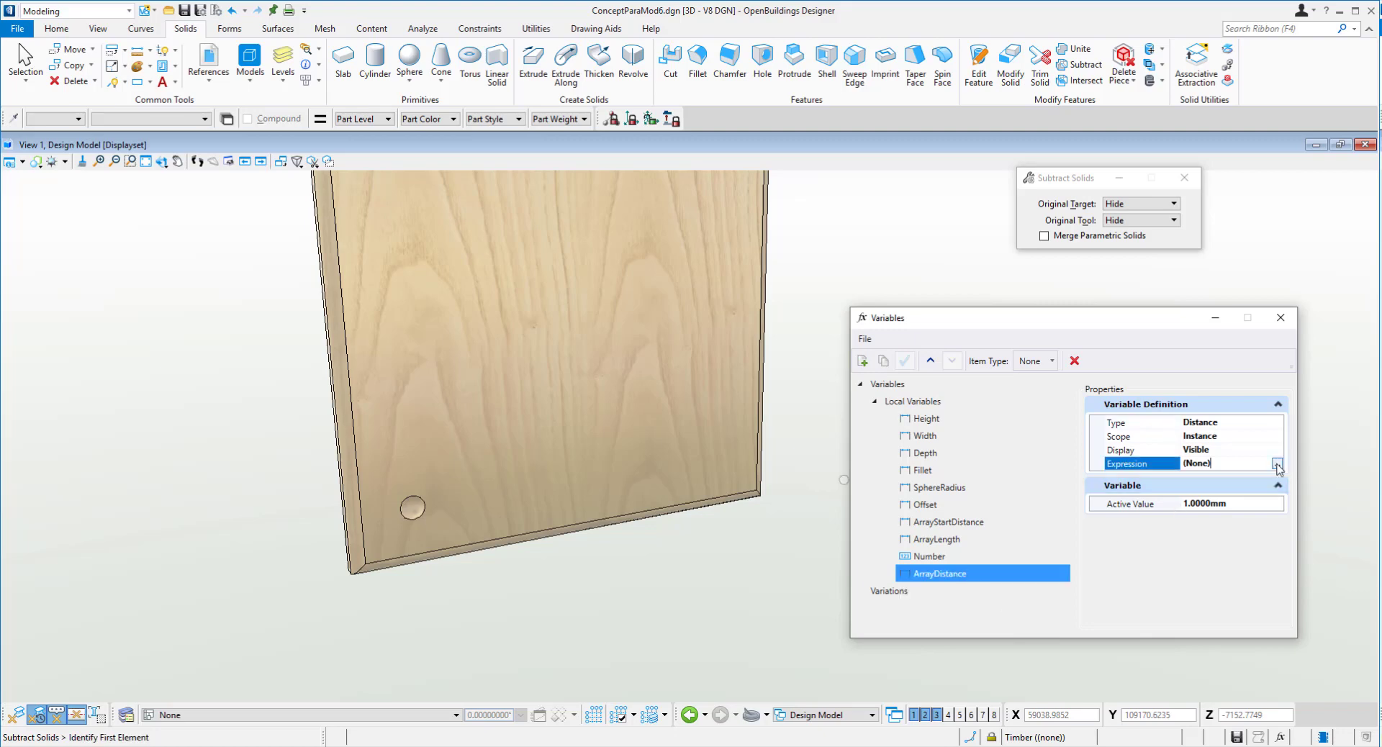
click(1282, 470)
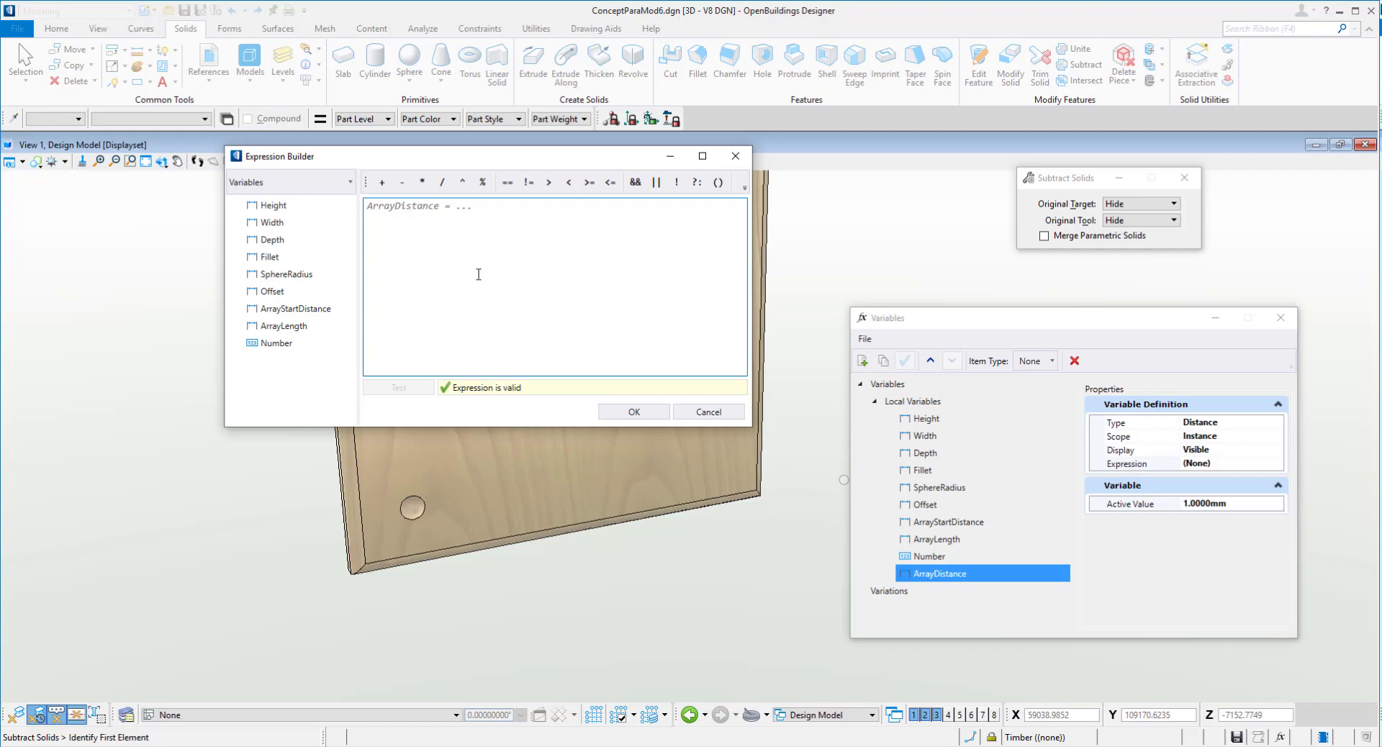
double_click(285, 326)
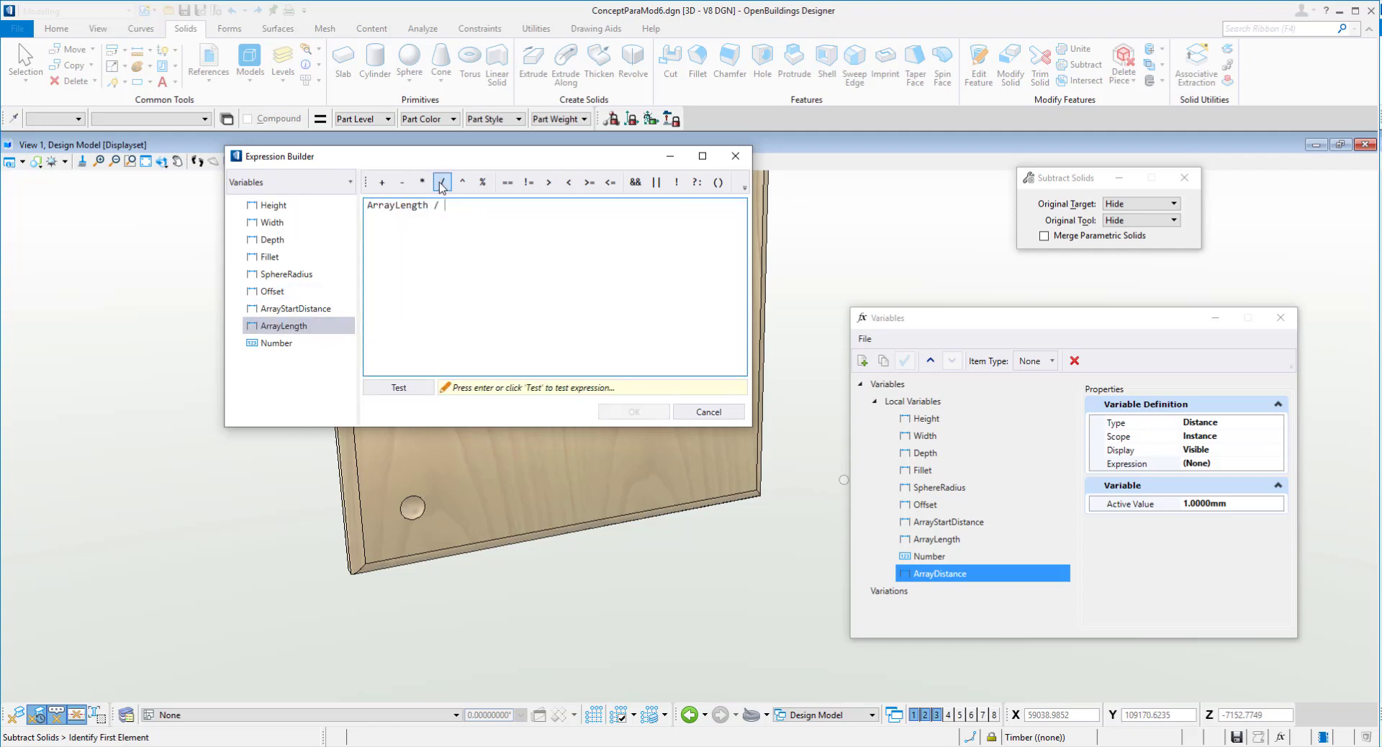
click(273, 345)
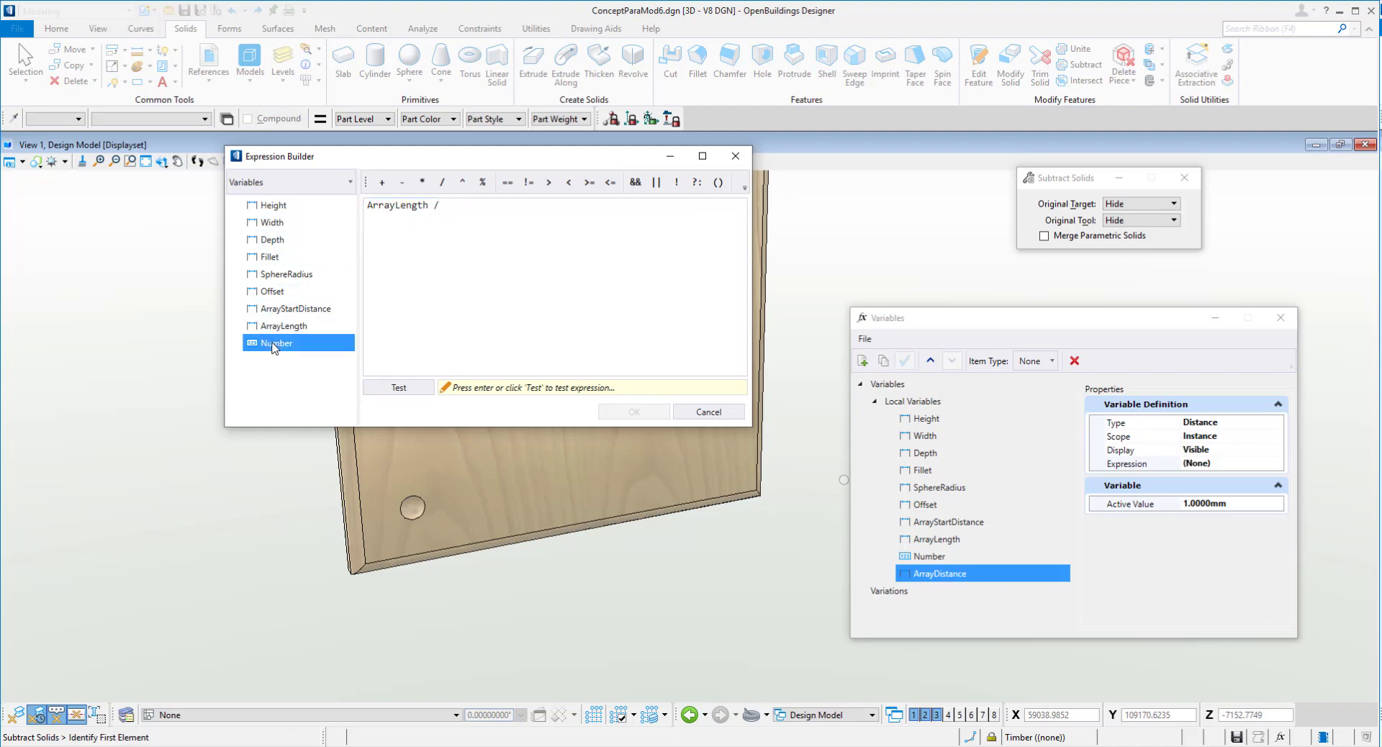
double_click(273, 344)
click(400, 387)
click(621, 412)
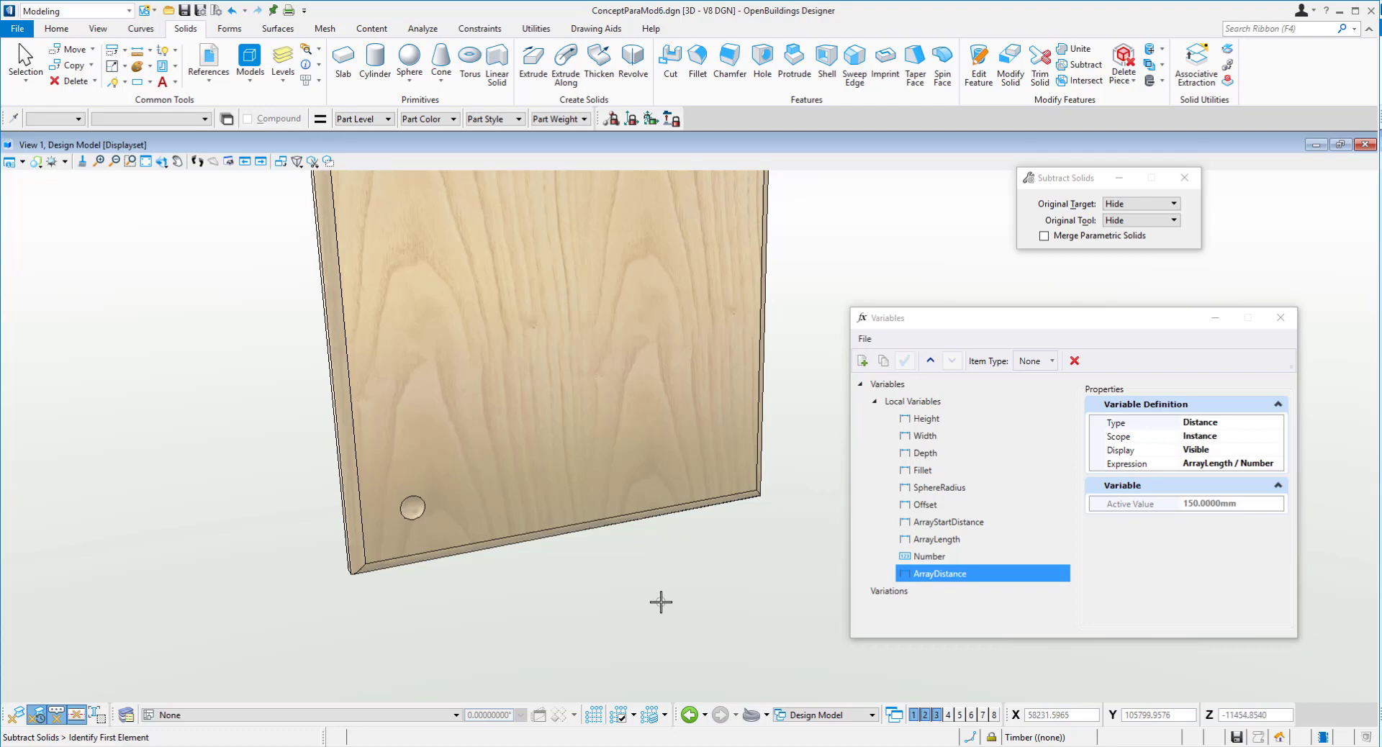
- Start a parametric feature array and choose the Rectangular array type
click(1162, 48)
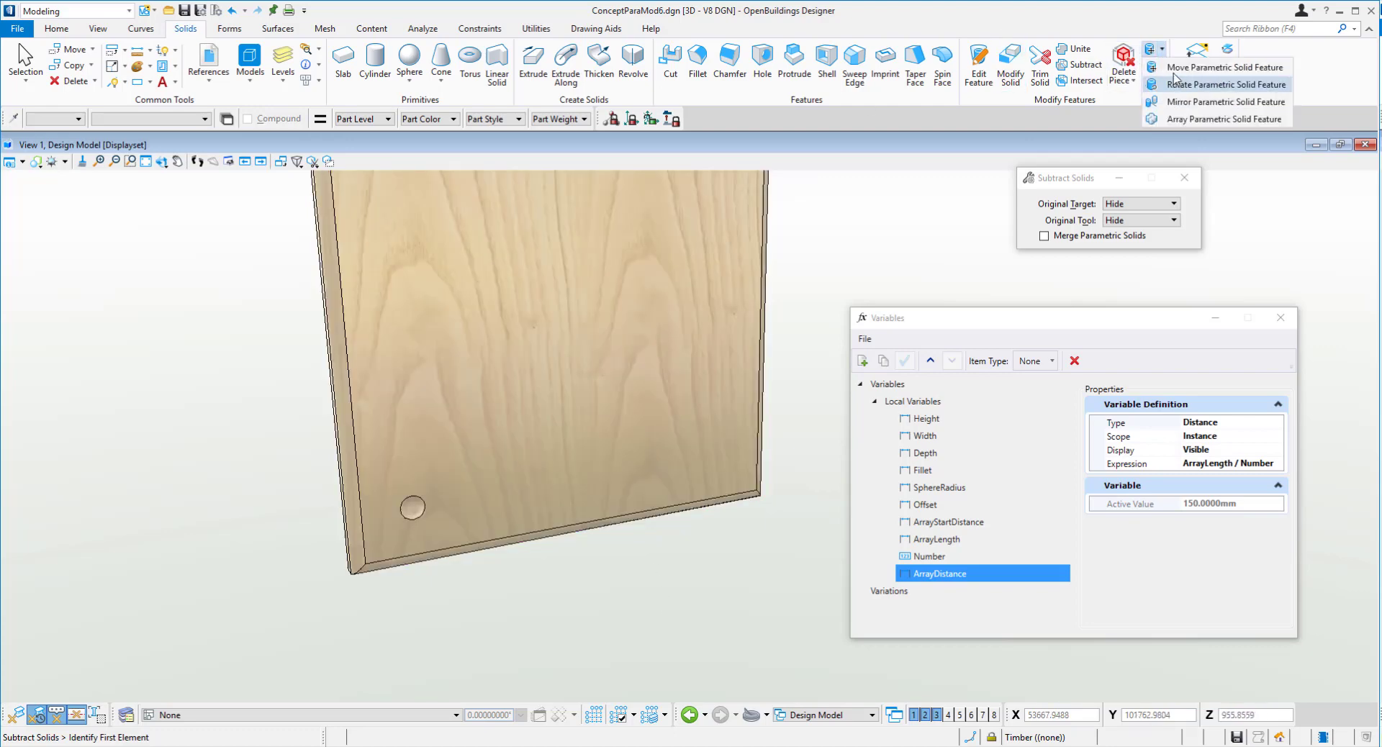
click(1175, 120)
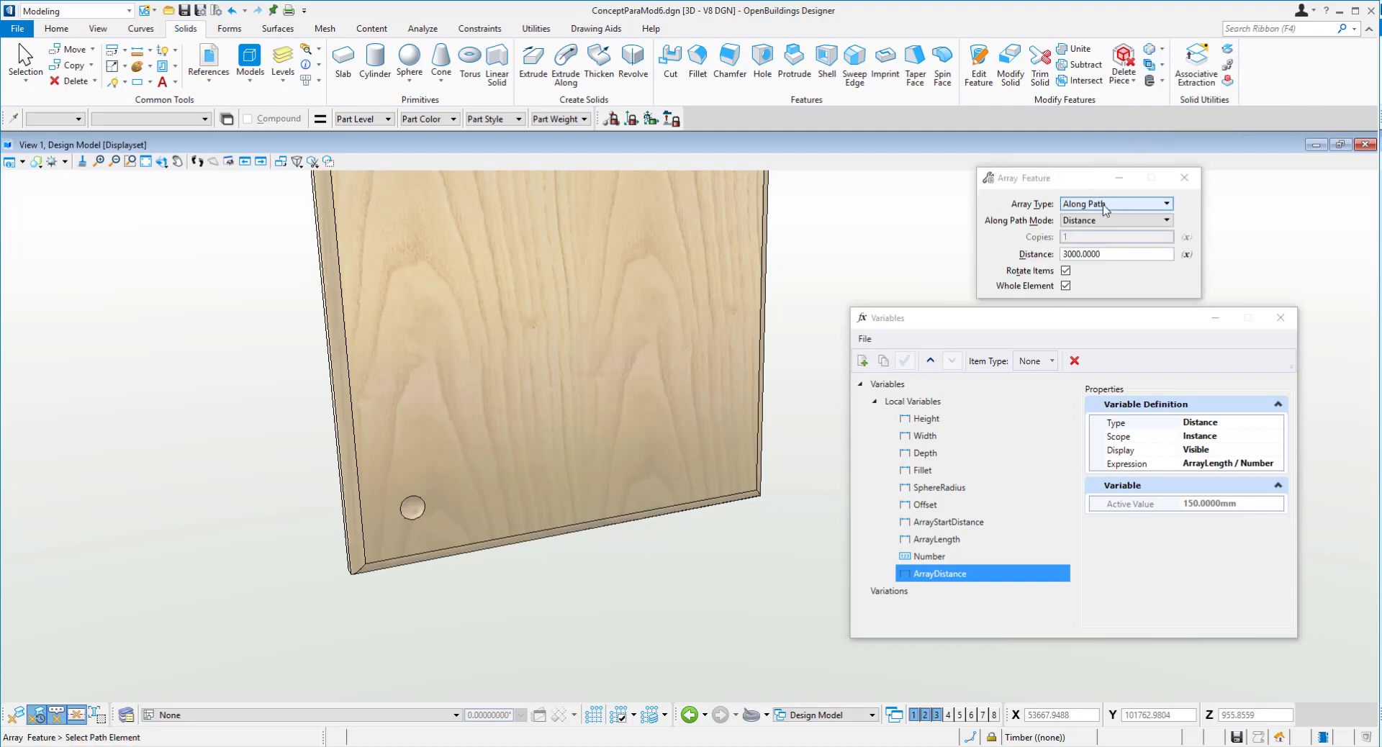
click(1163, 49)
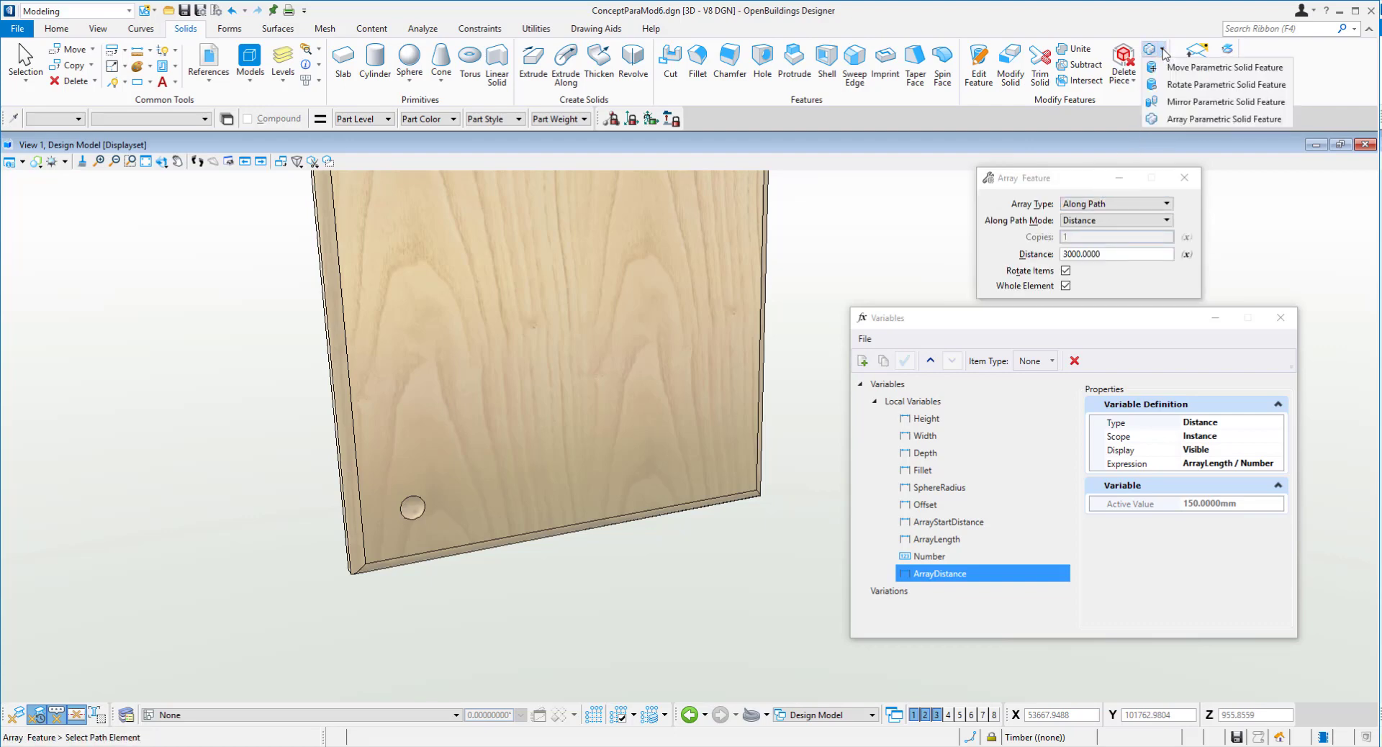
click(1162, 49)
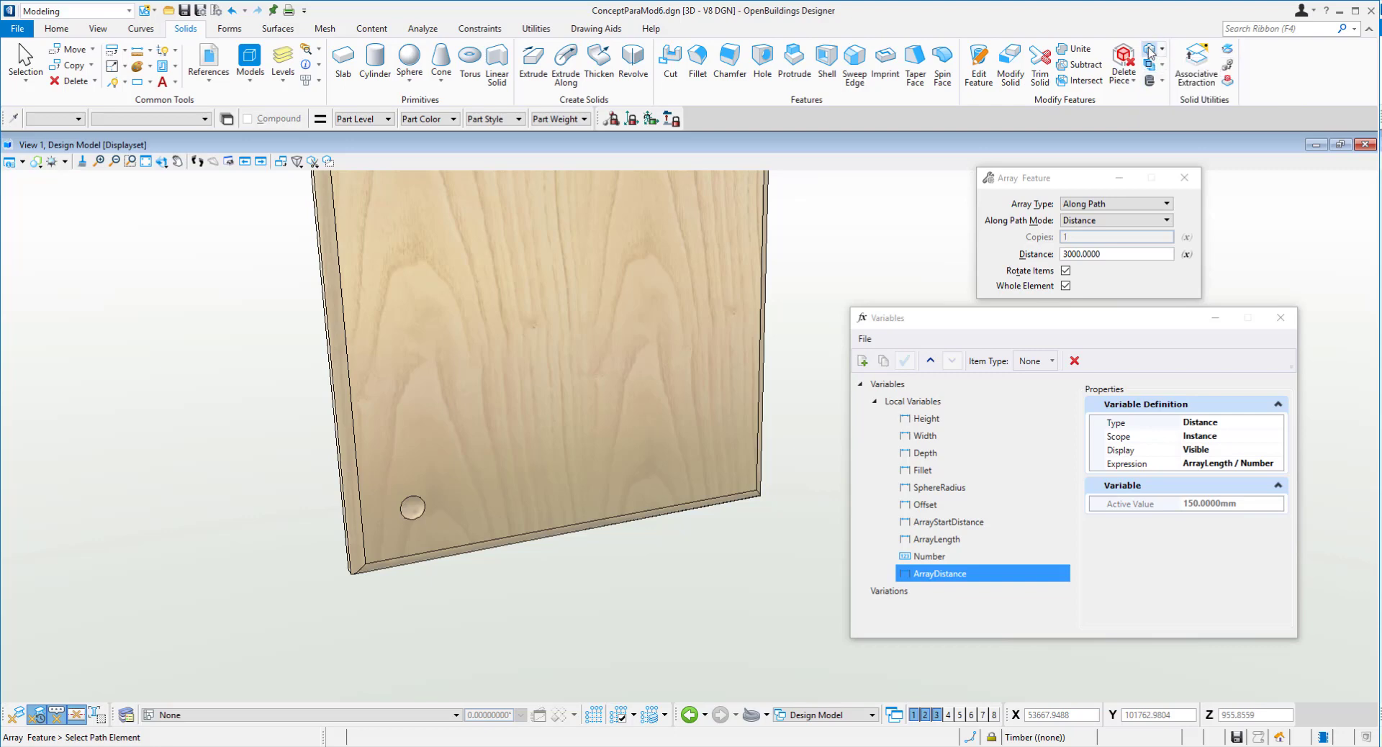
click(1102, 204)
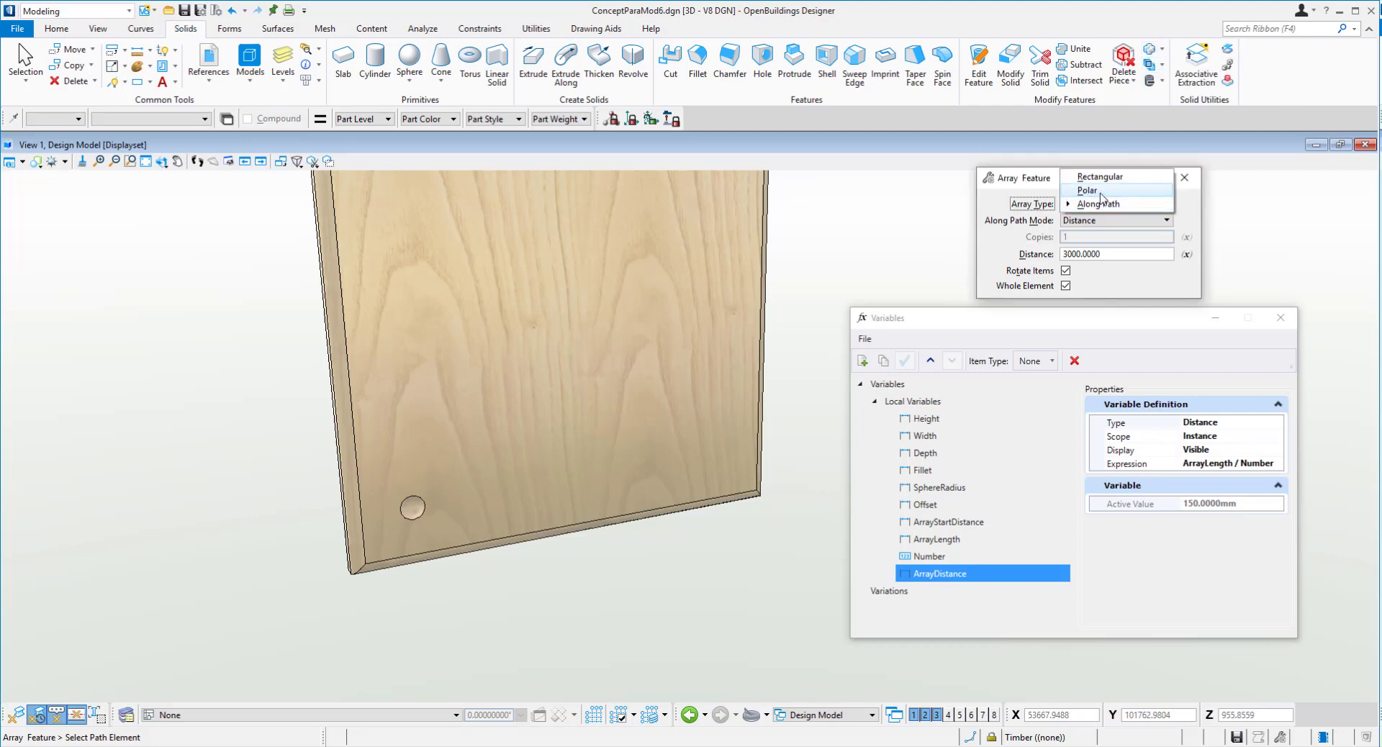
click(1100, 177)
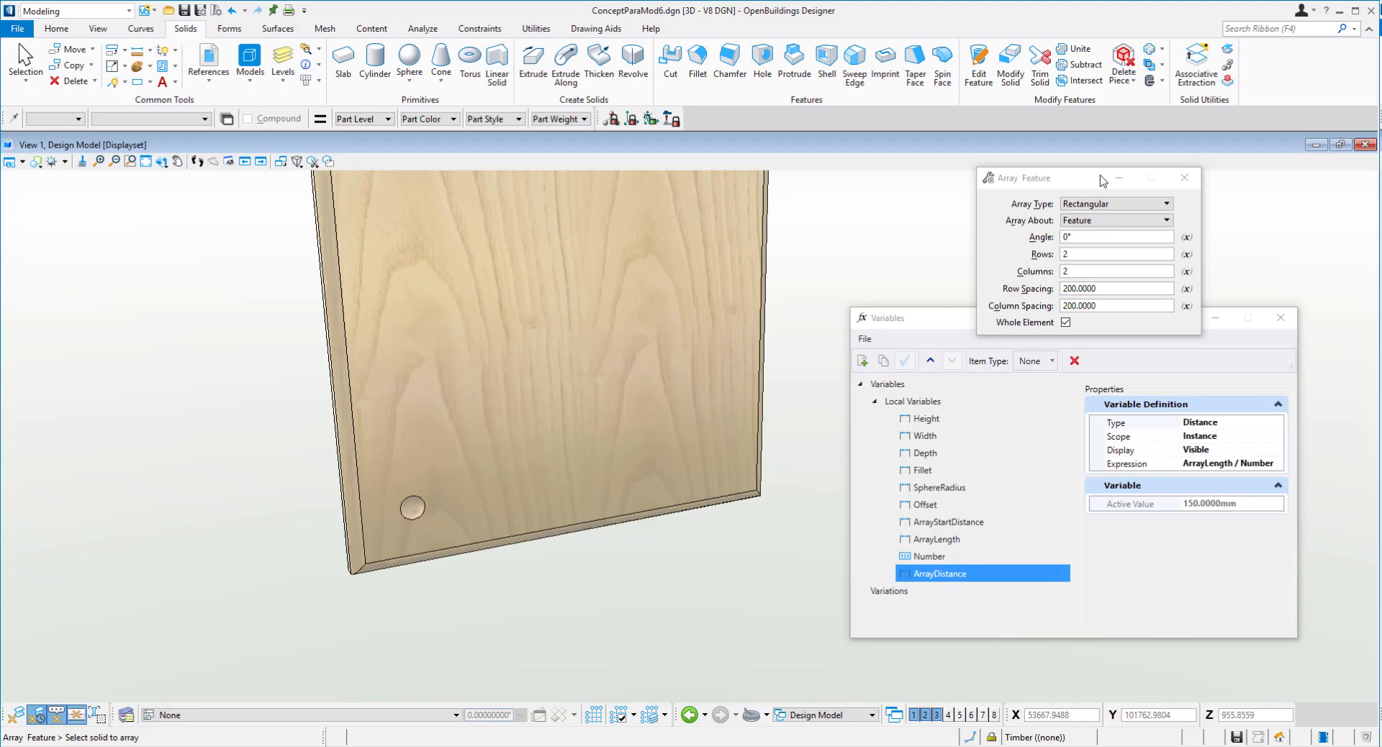
- Link the array's row and column counts to the Number variable (5)
click(1187, 254)
click(1227, 274)
click(1238, 349)
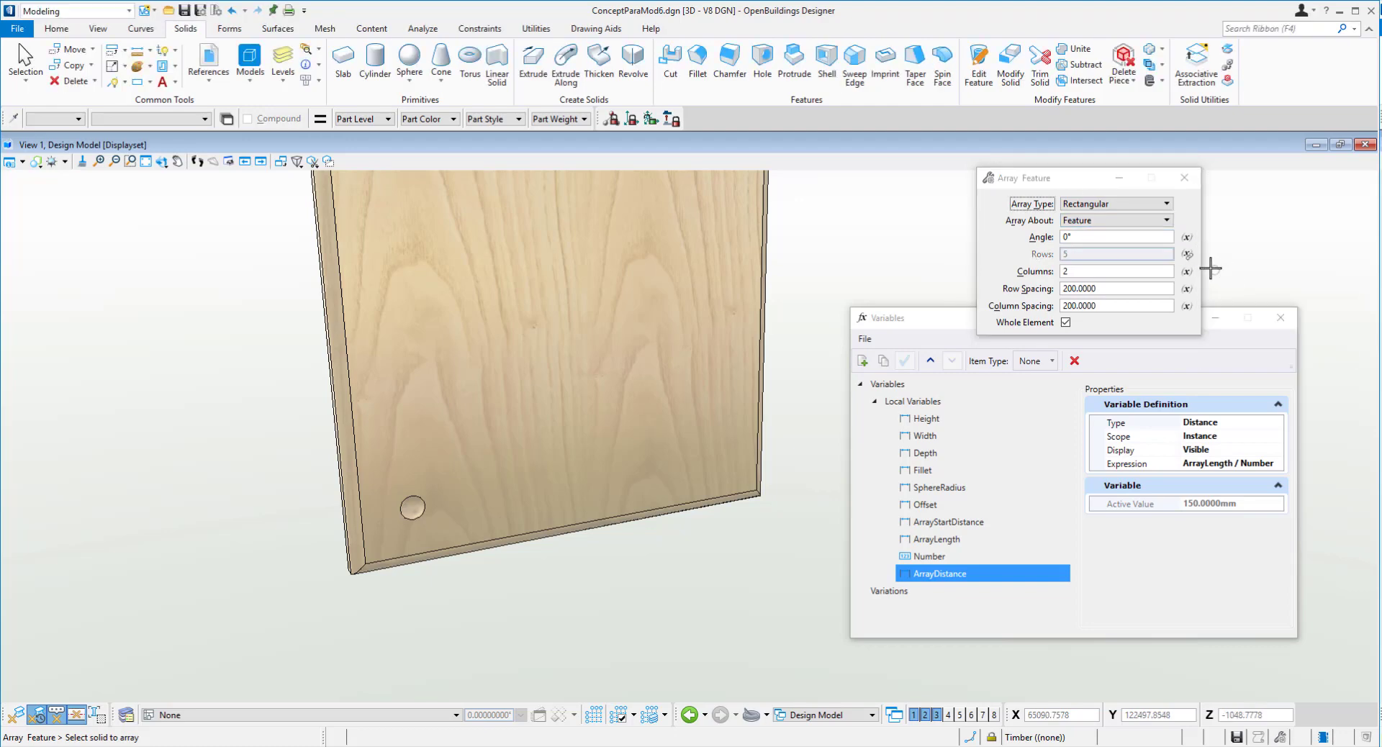
click(1188, 272)
click(1238, 293)
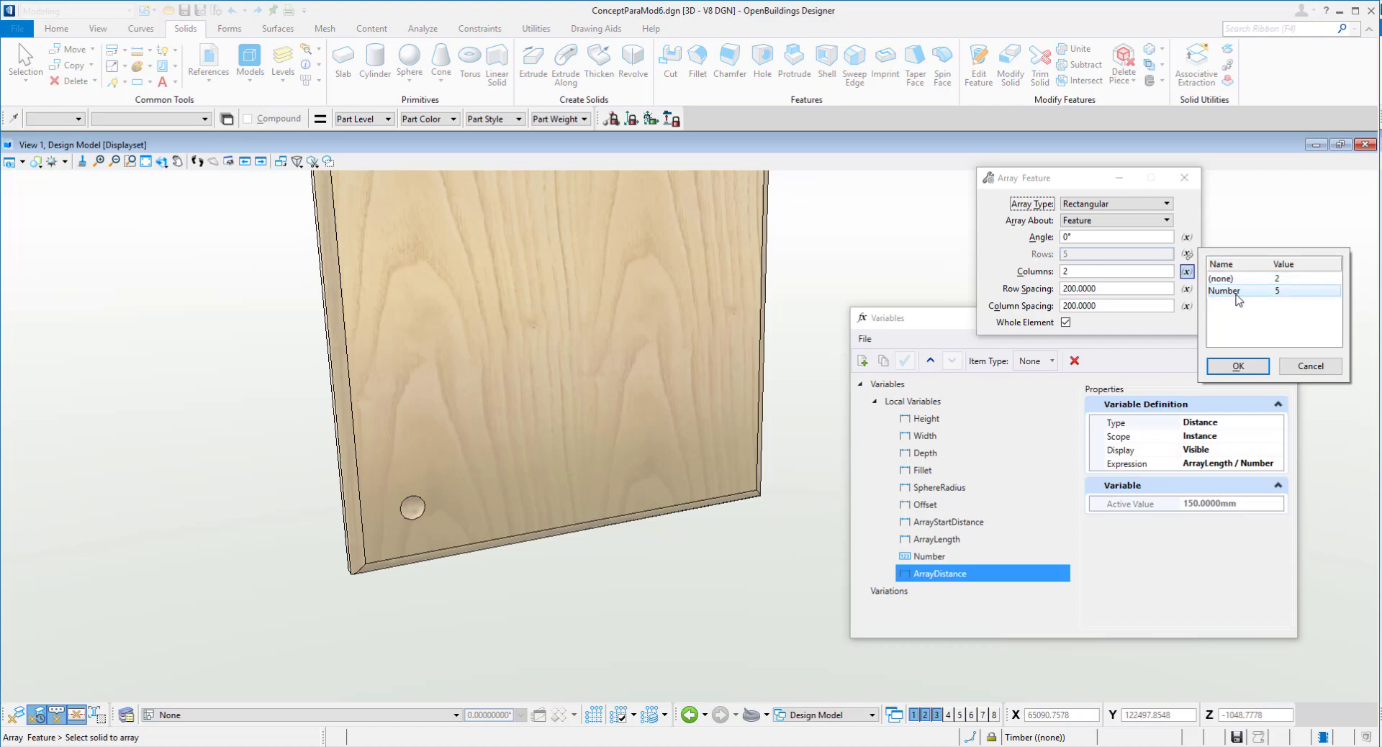
double_click(1236, 295)
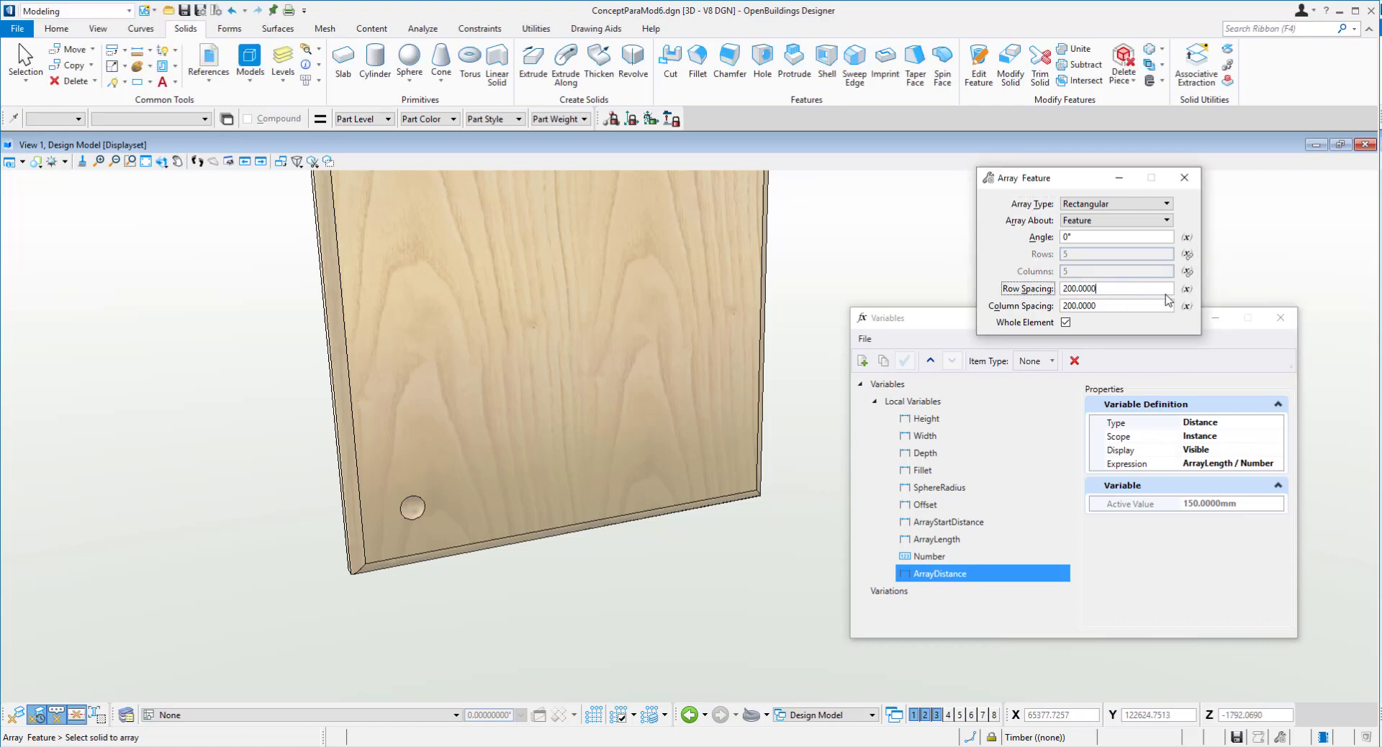
- Tie row and column spacing to ArrayDistance (150)
click(1187, 288)
scroll(1238, 346, down, 2)
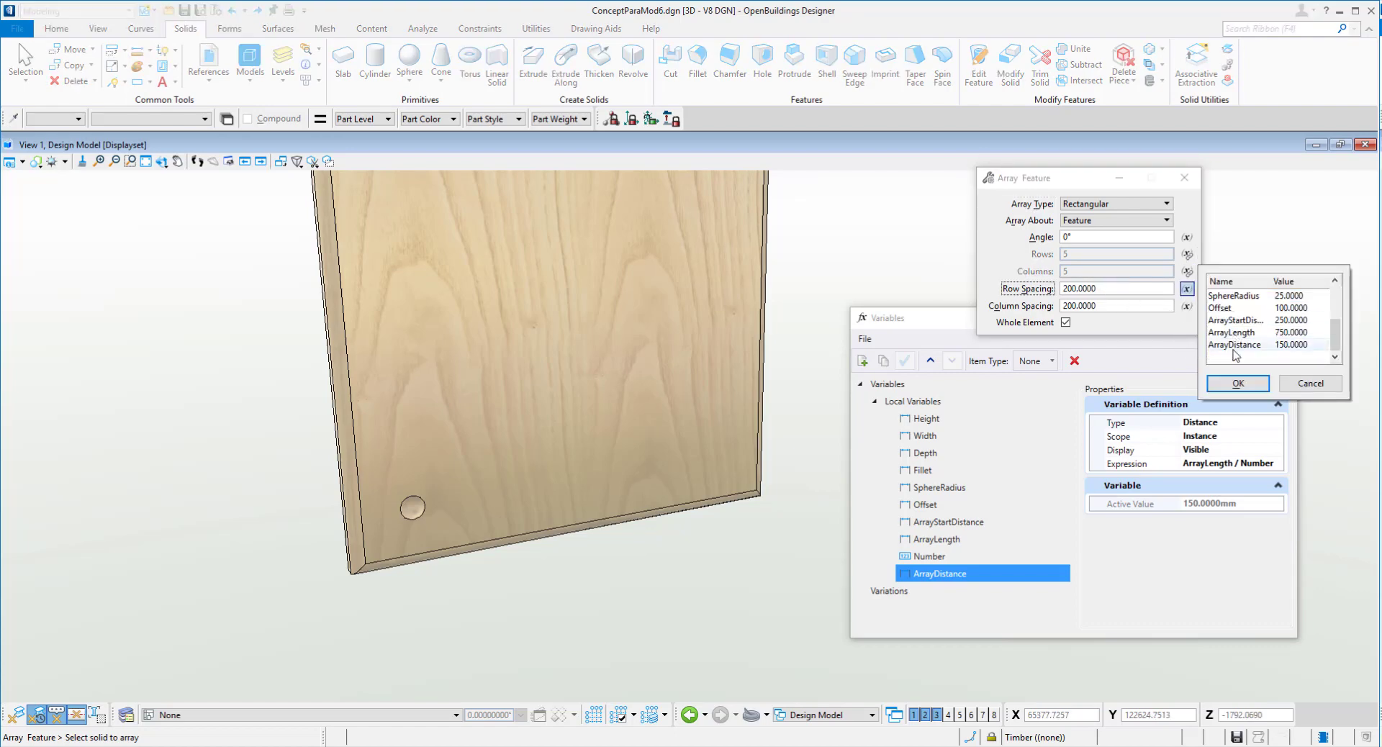
double_click(1237, 346)
click(1187, 306)
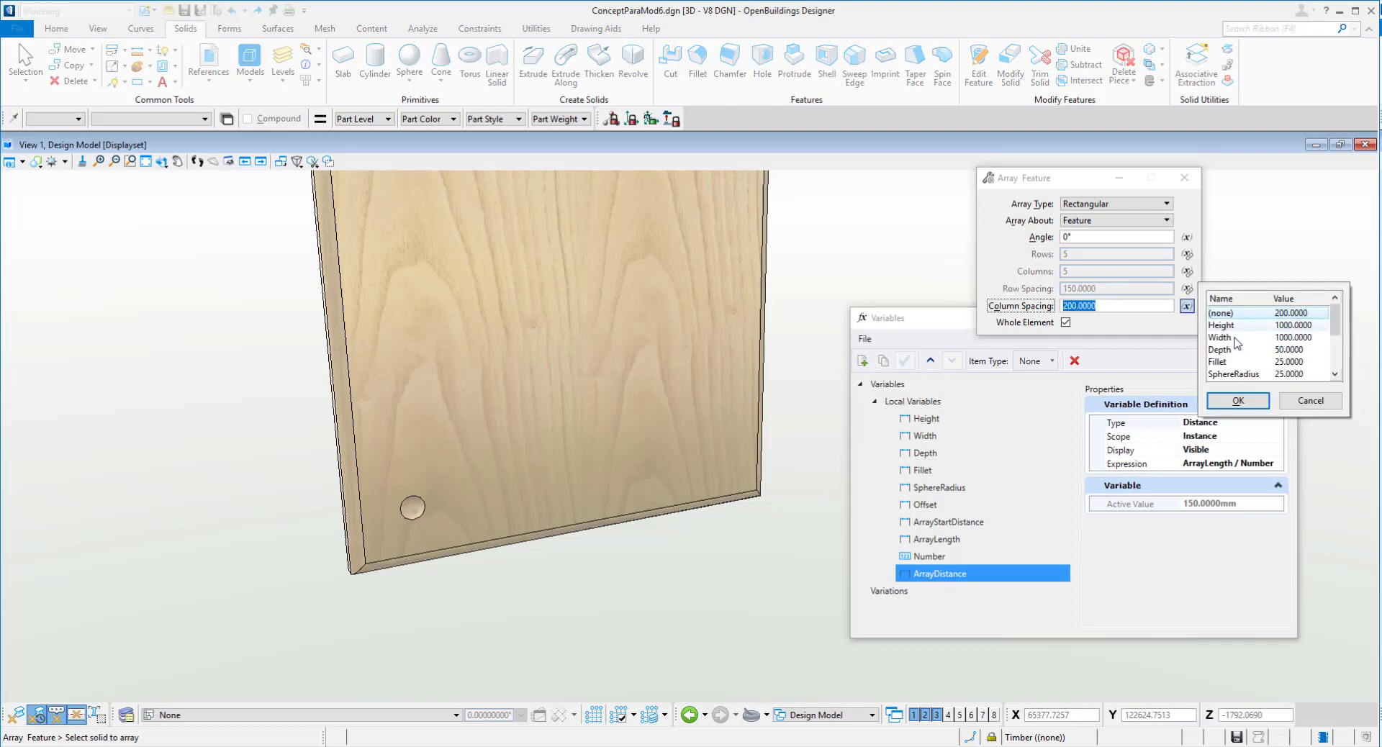
scroll(1240, 378, down, 2)
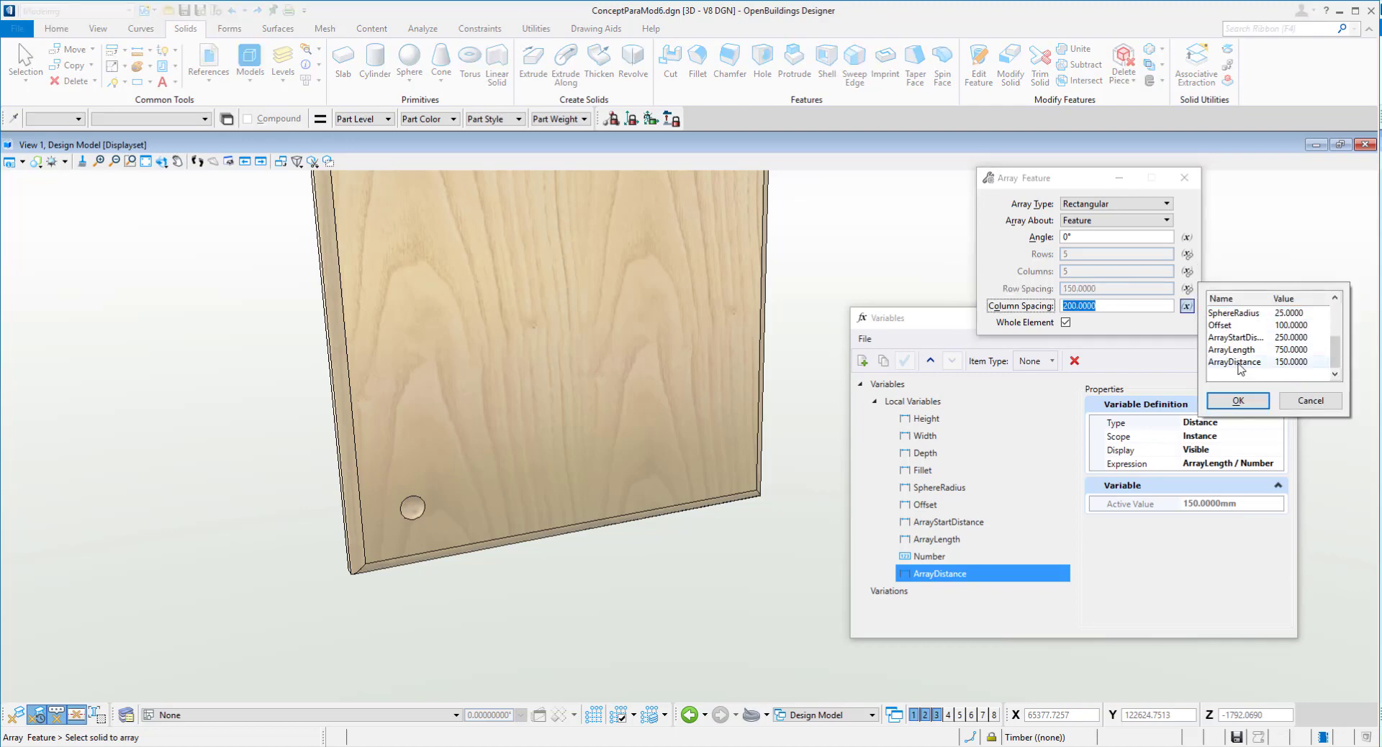
double_click(1236, 362)
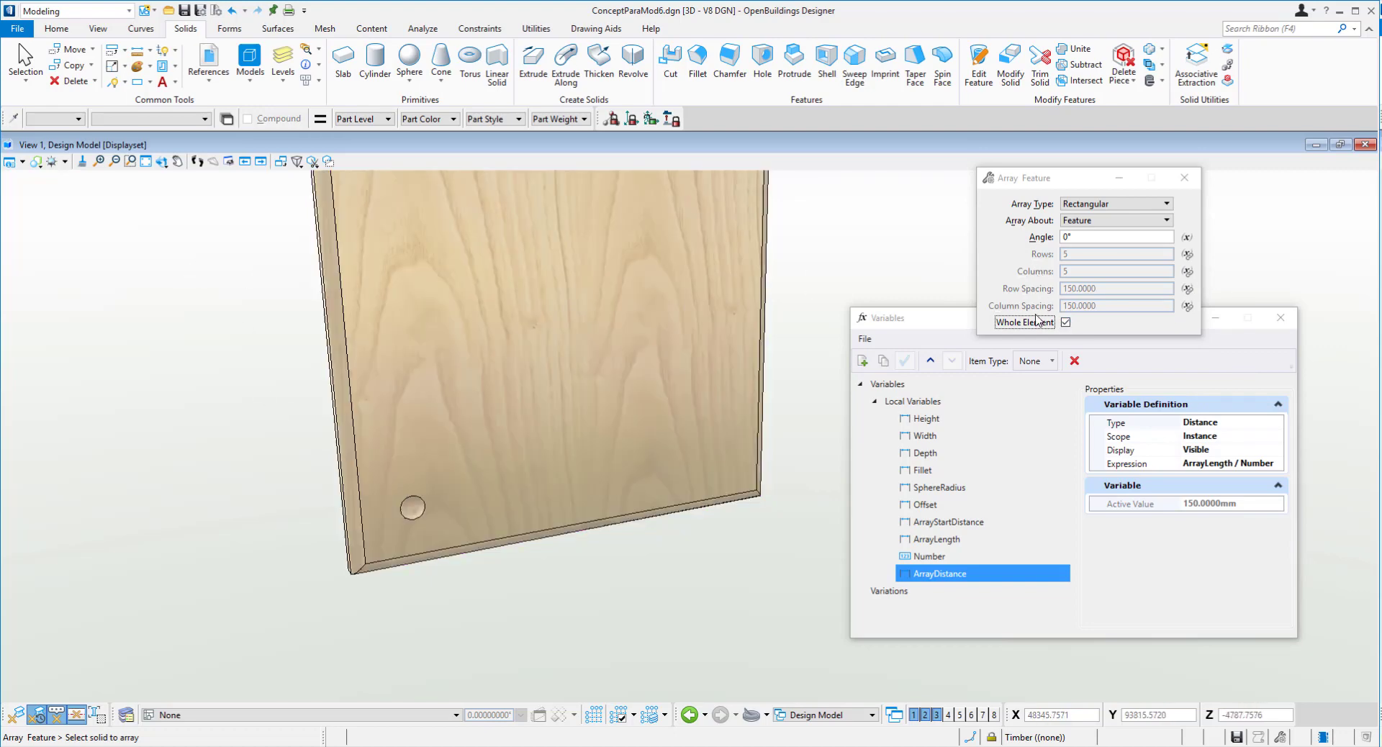
- Array only the sphere hole about Design X, with Whole Element unchecked
click(1037, 321)
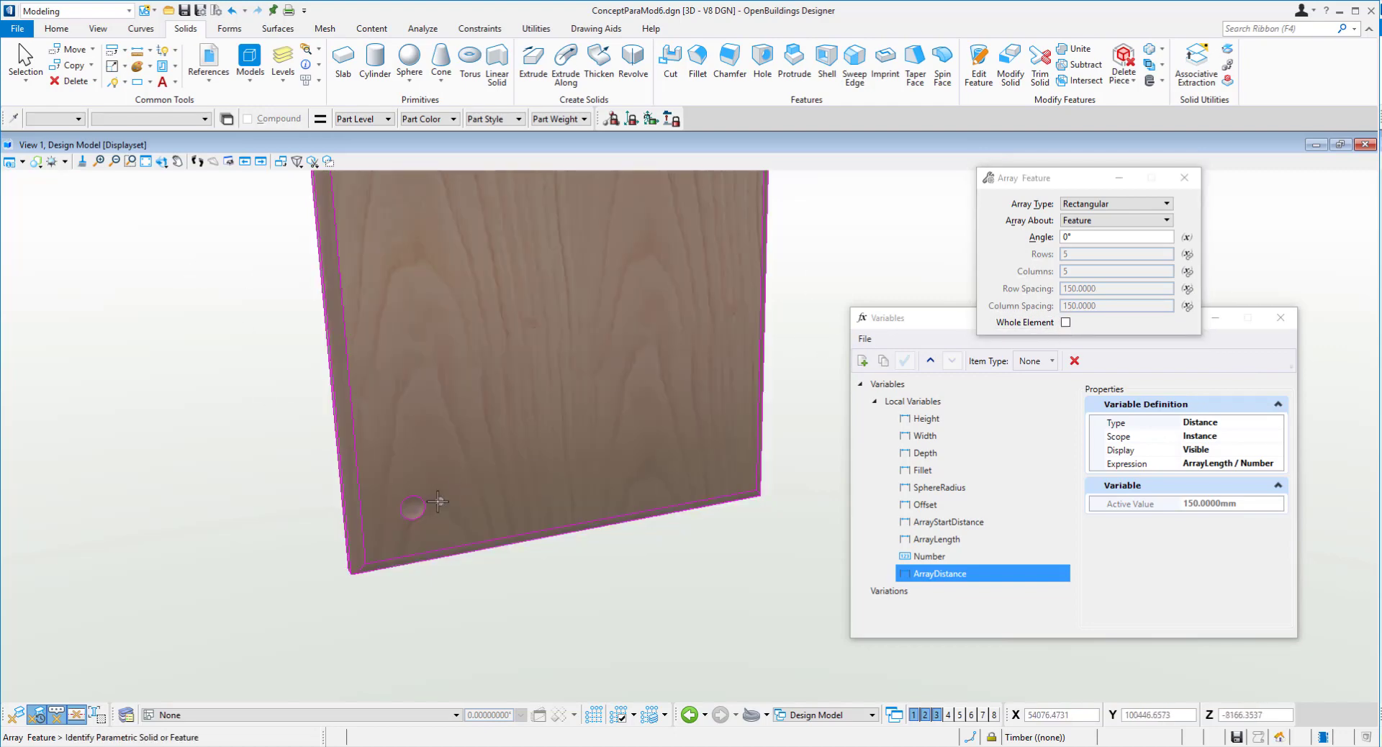
click(412, 506)
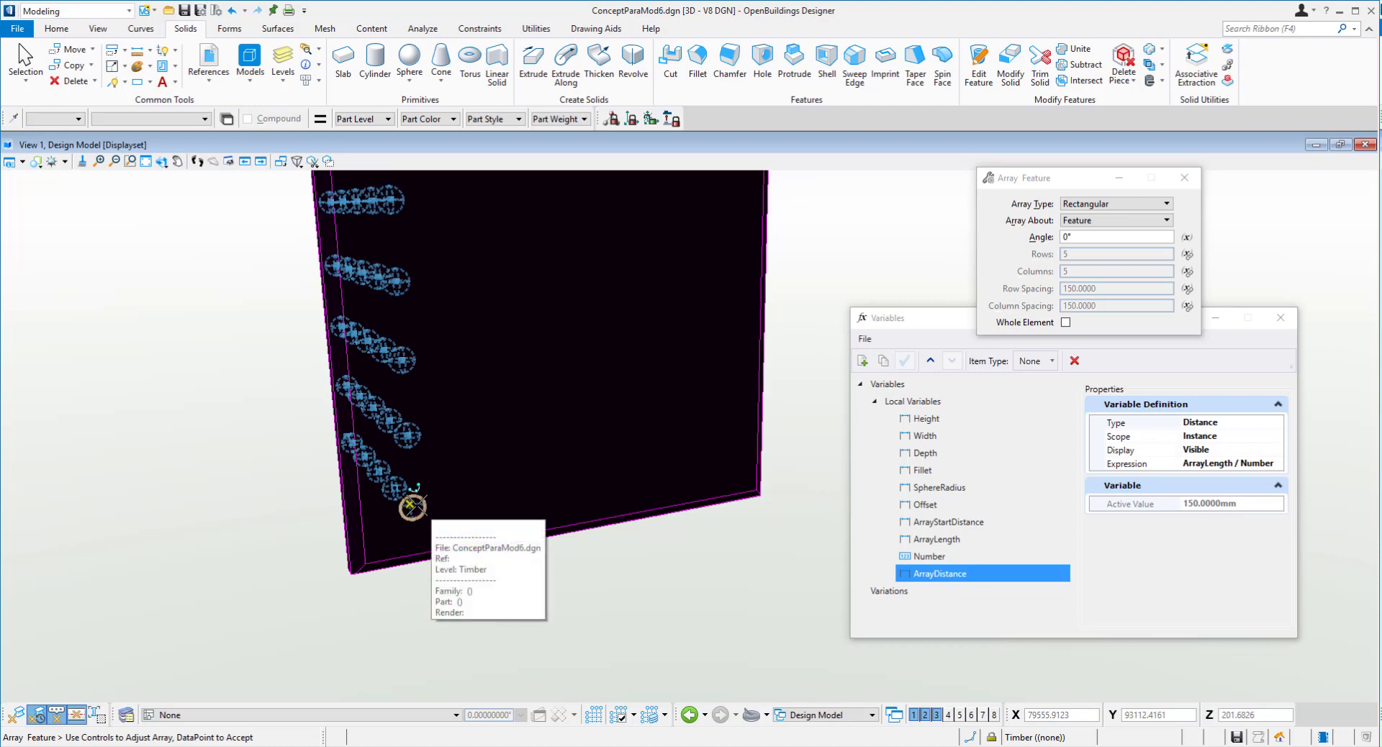
scroll(412, 507, down, 2)
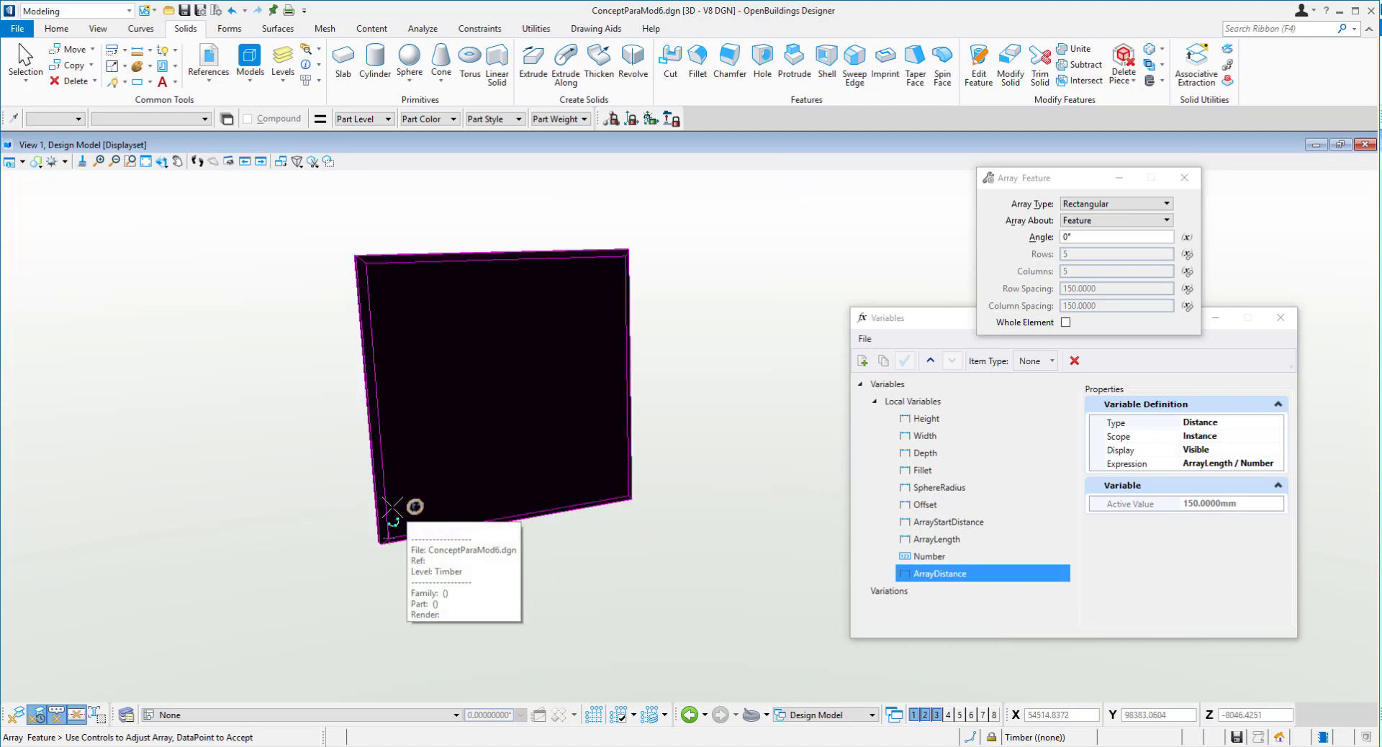
shift+middle_drag(401, 509, 343, 511)
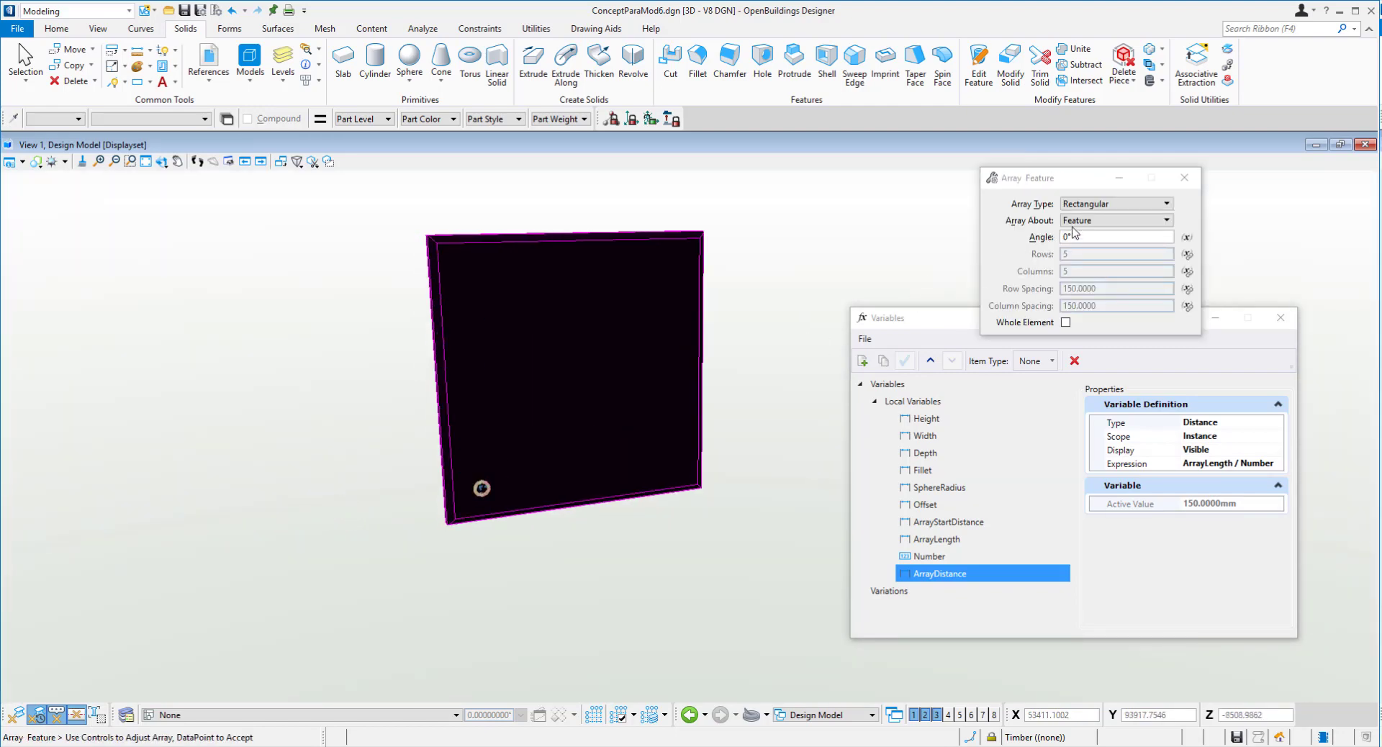
click(1094, 221)
click(1085, 237)
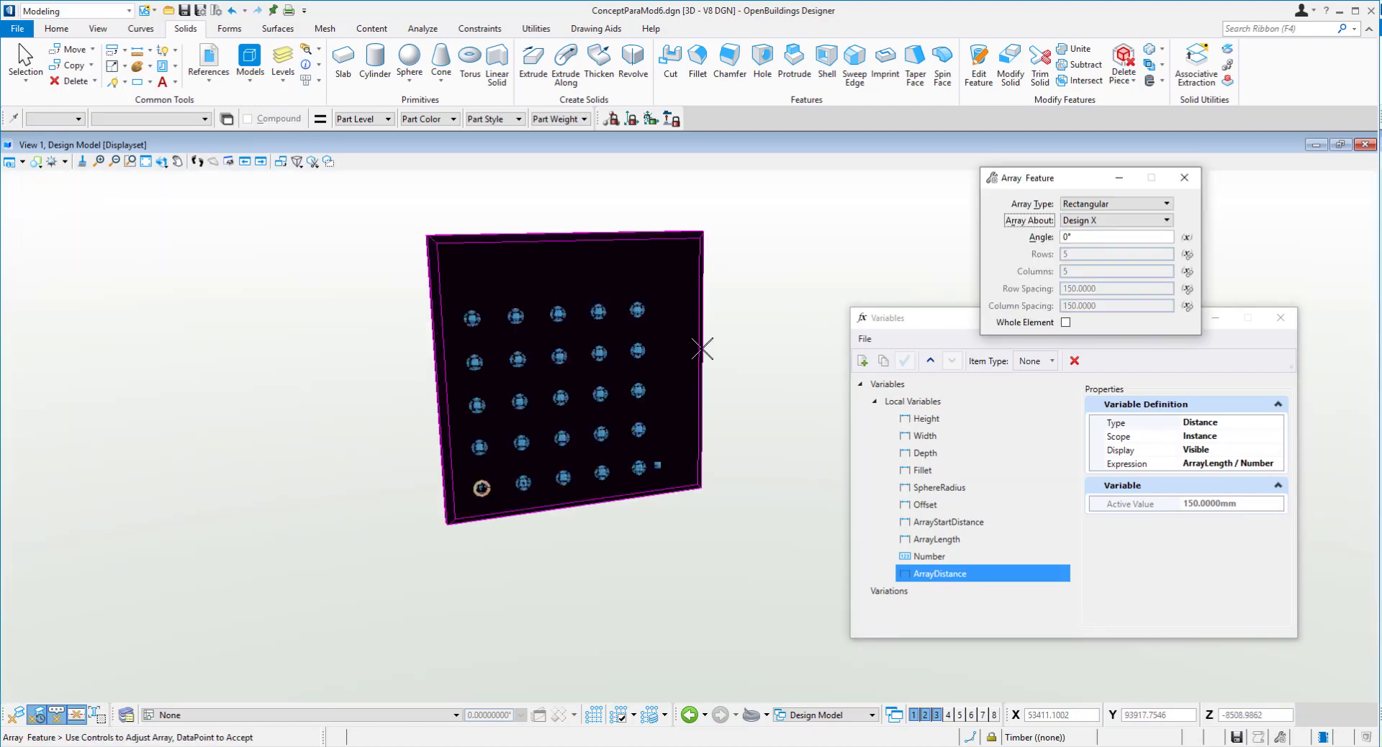
click(448, 383)
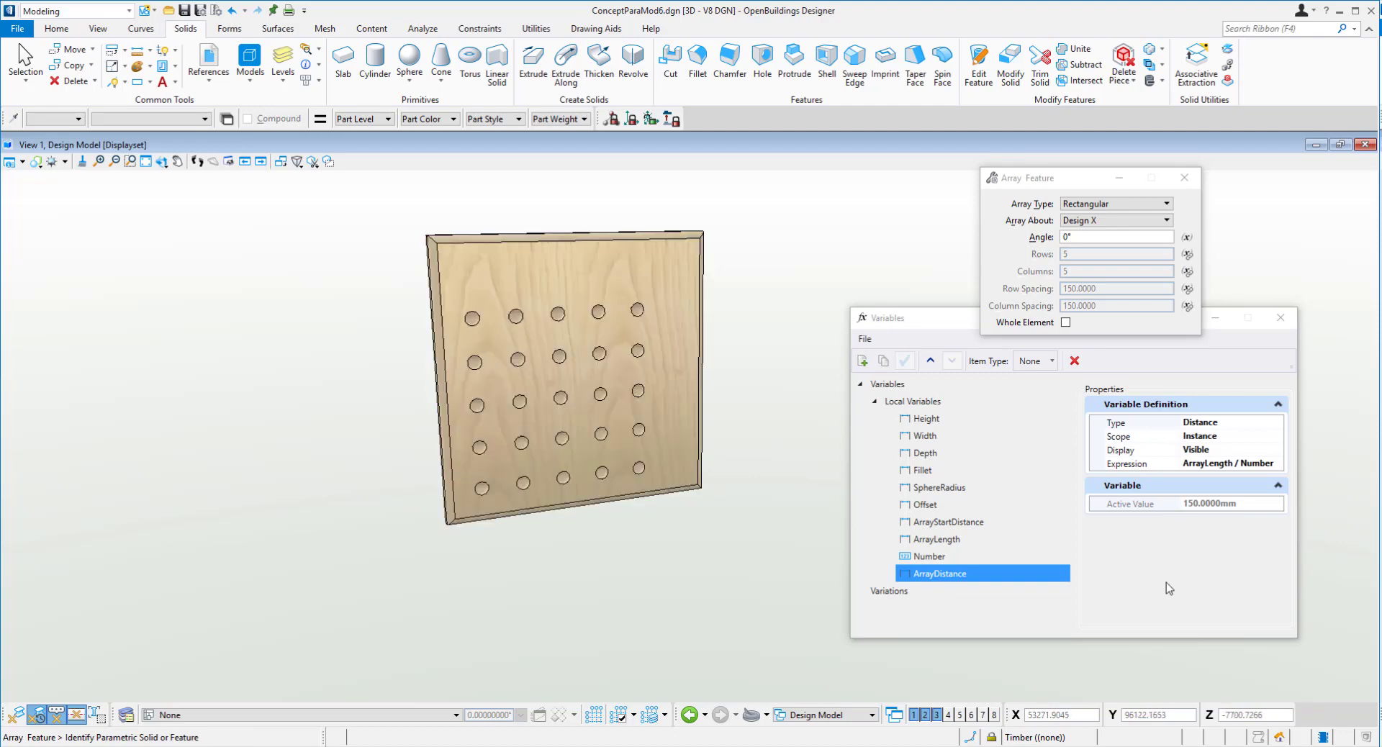
- Add variable Number1 with expression Number + 1
click(958, 563)
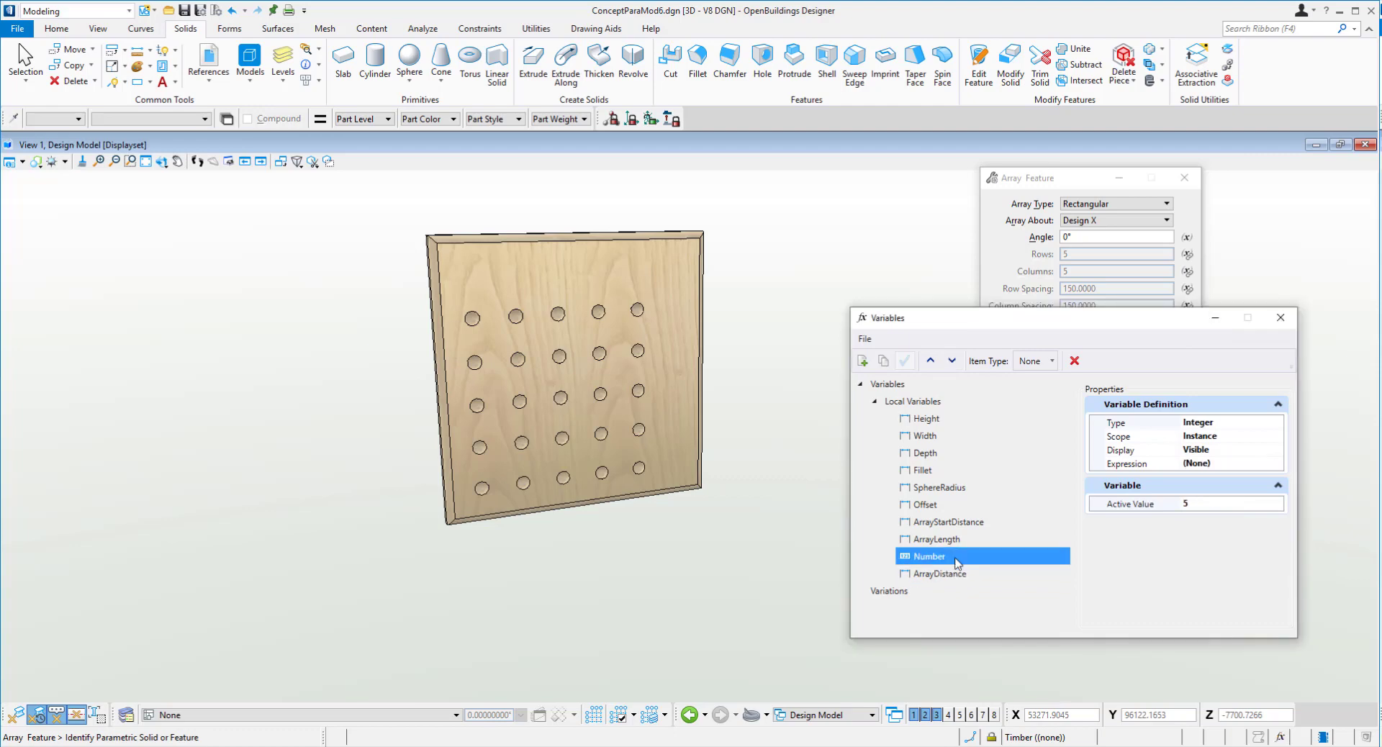
click(862, 360)
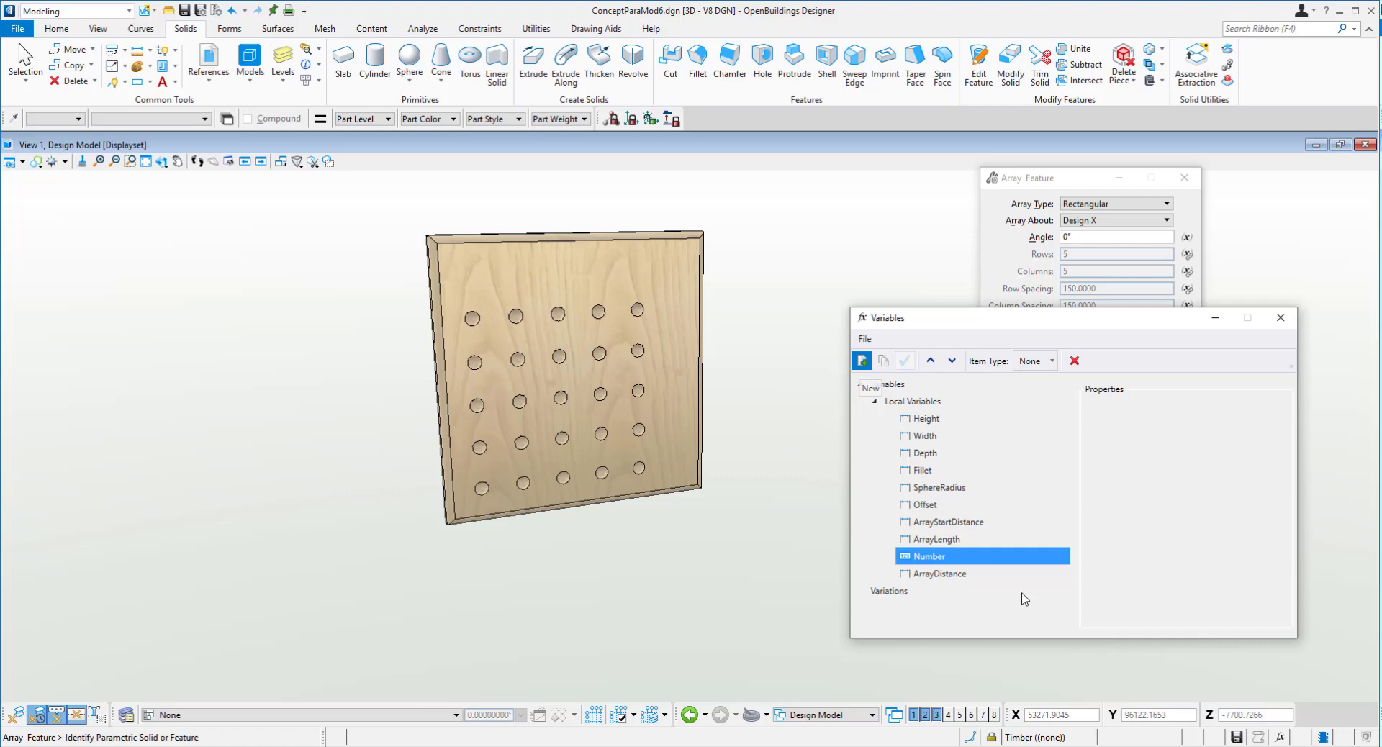
text(Number1)
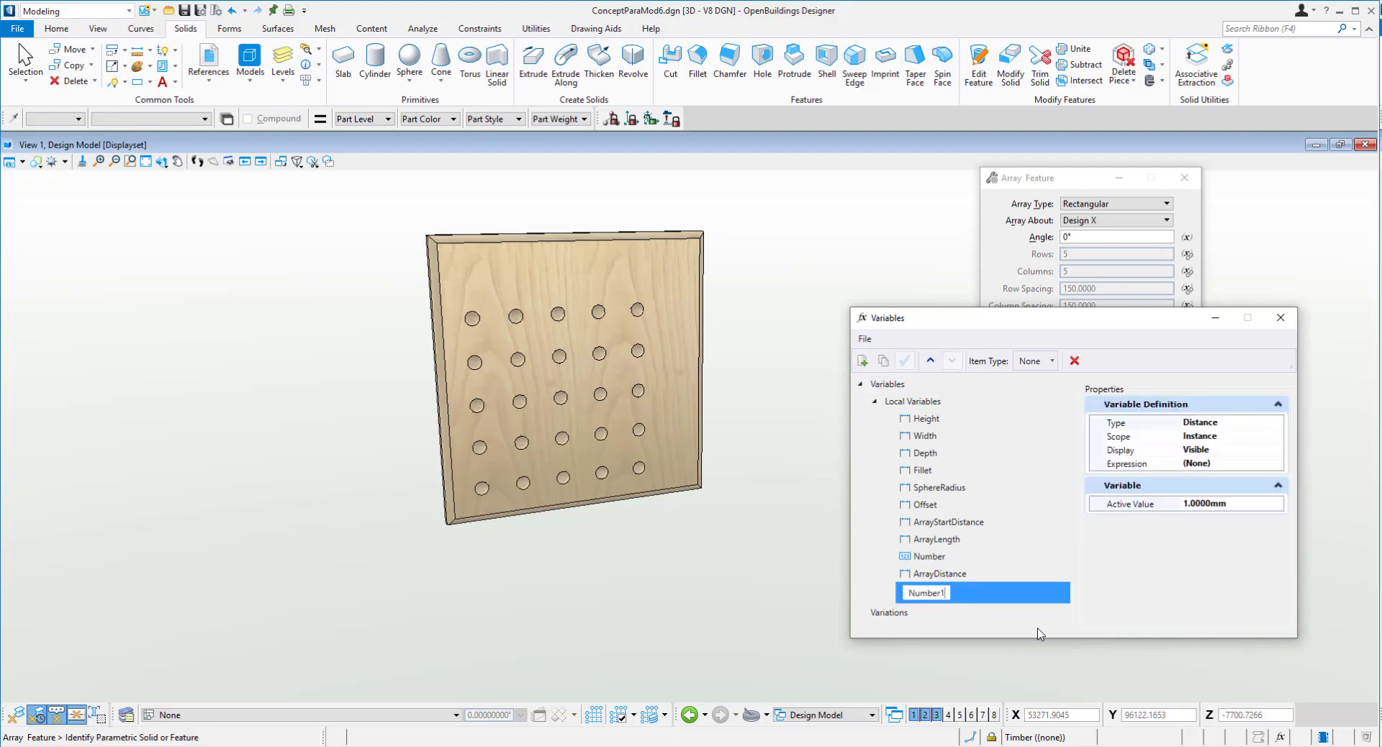
key(Return)
click(1251, 465)
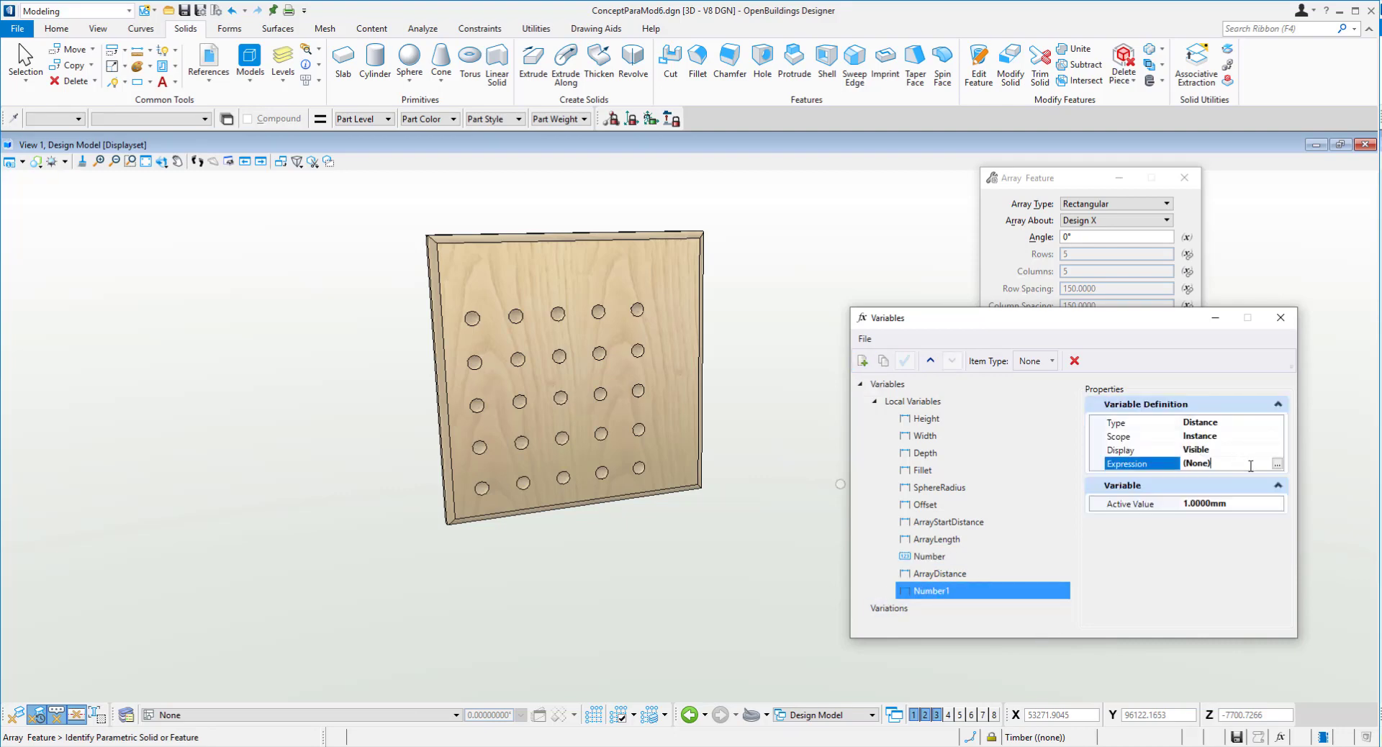
click(1278, 464)
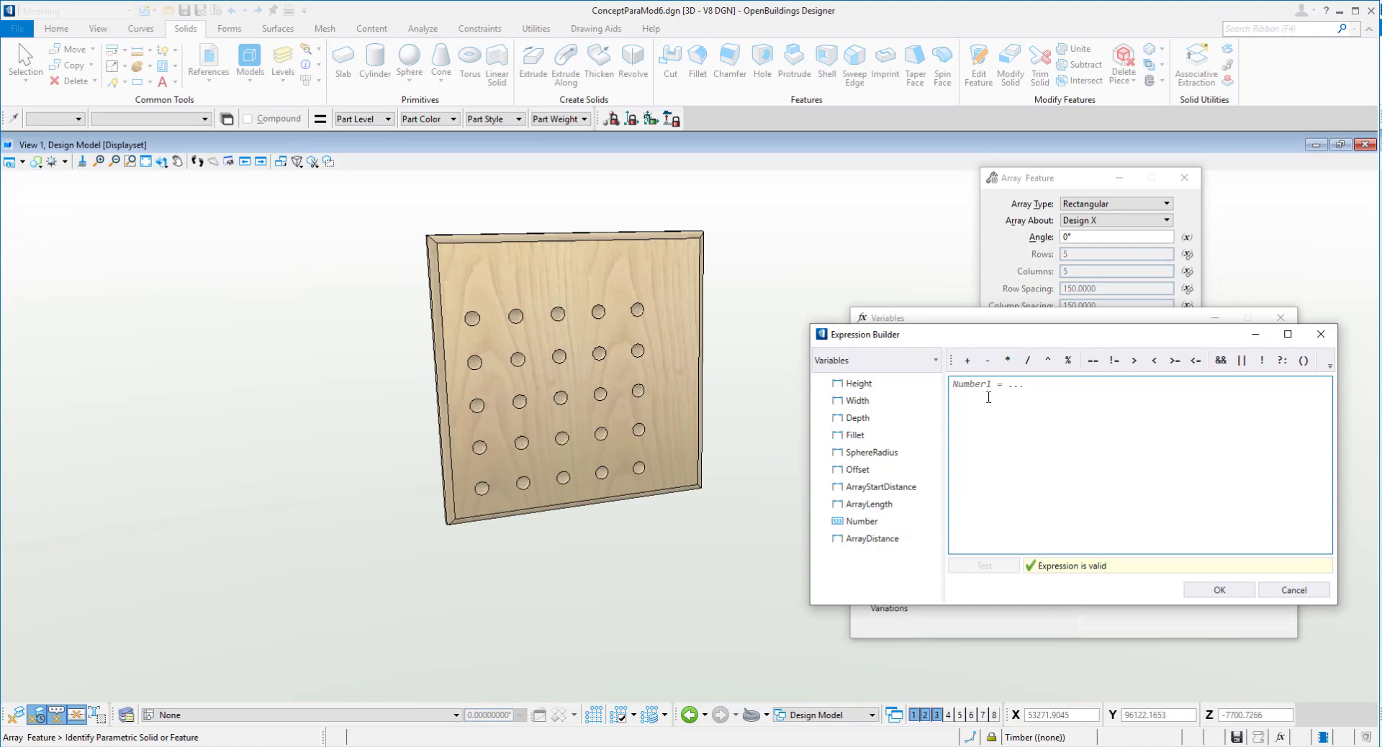
double_click(862, 522)
click(967, 360)
text(1)
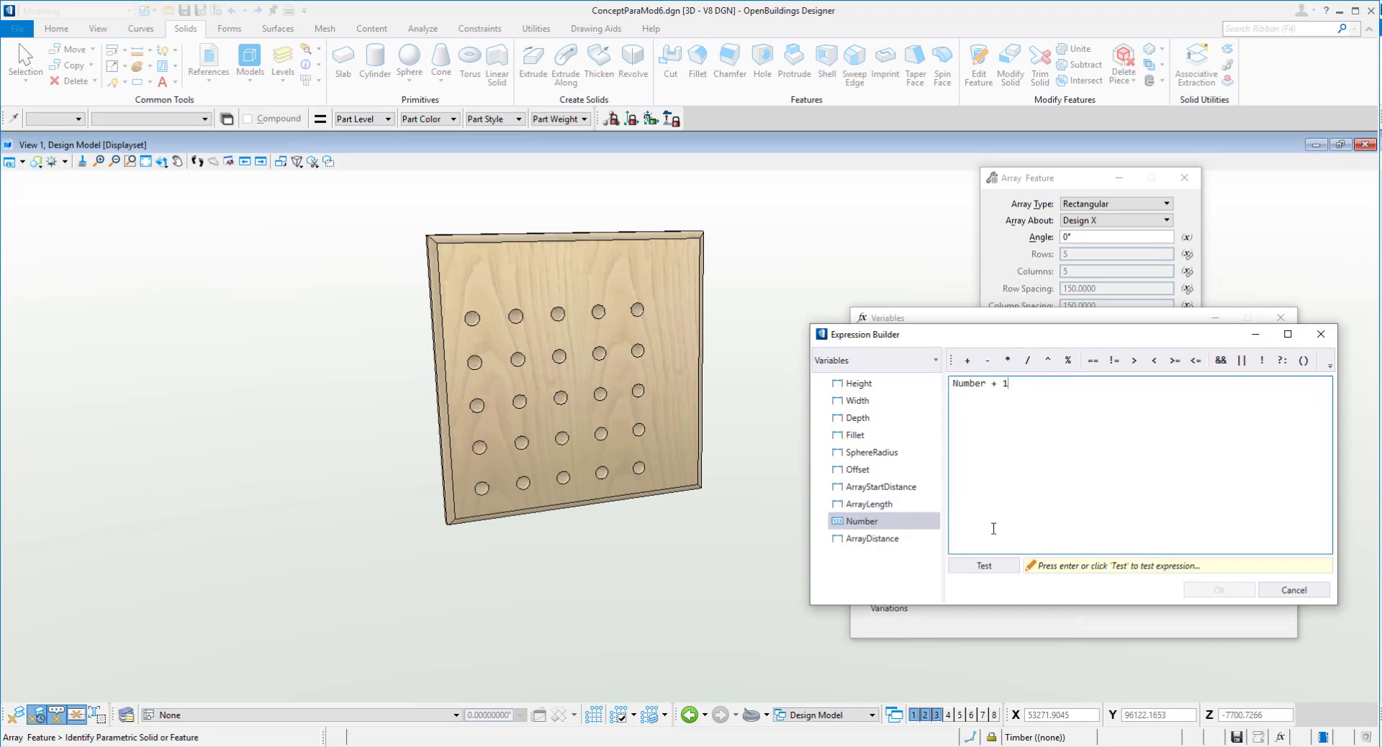
click(985, 566)
click(1214, 591)
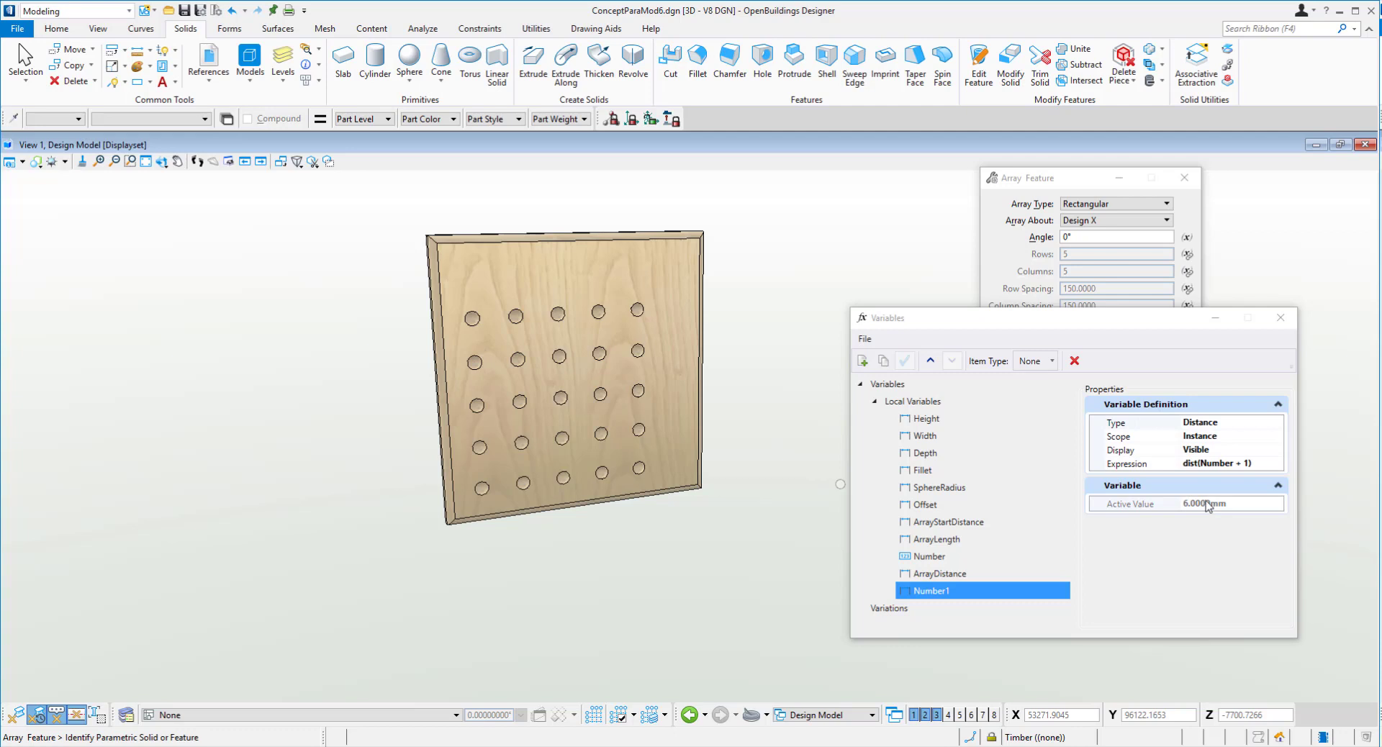
- Set Number1's type to Integer
click(1251, 422)
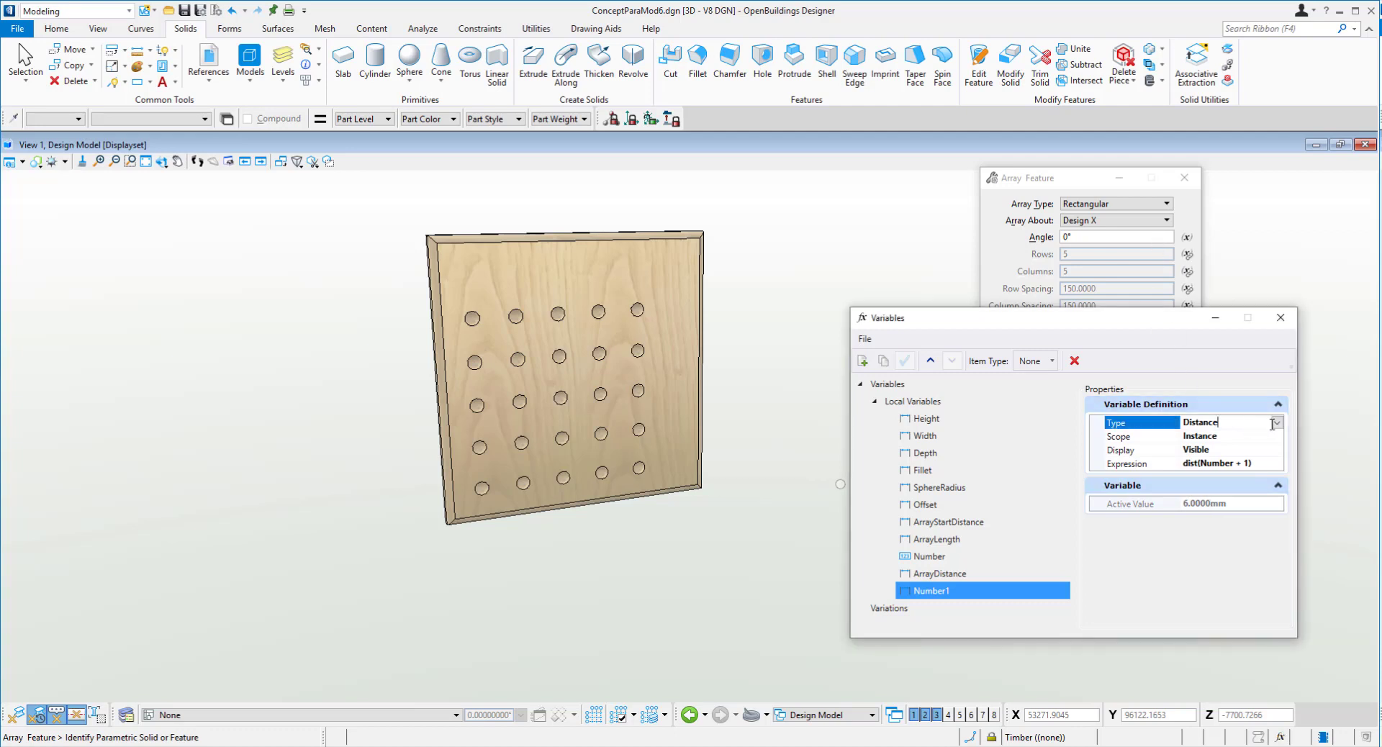
click(1278, 423)
click(1222, 475)
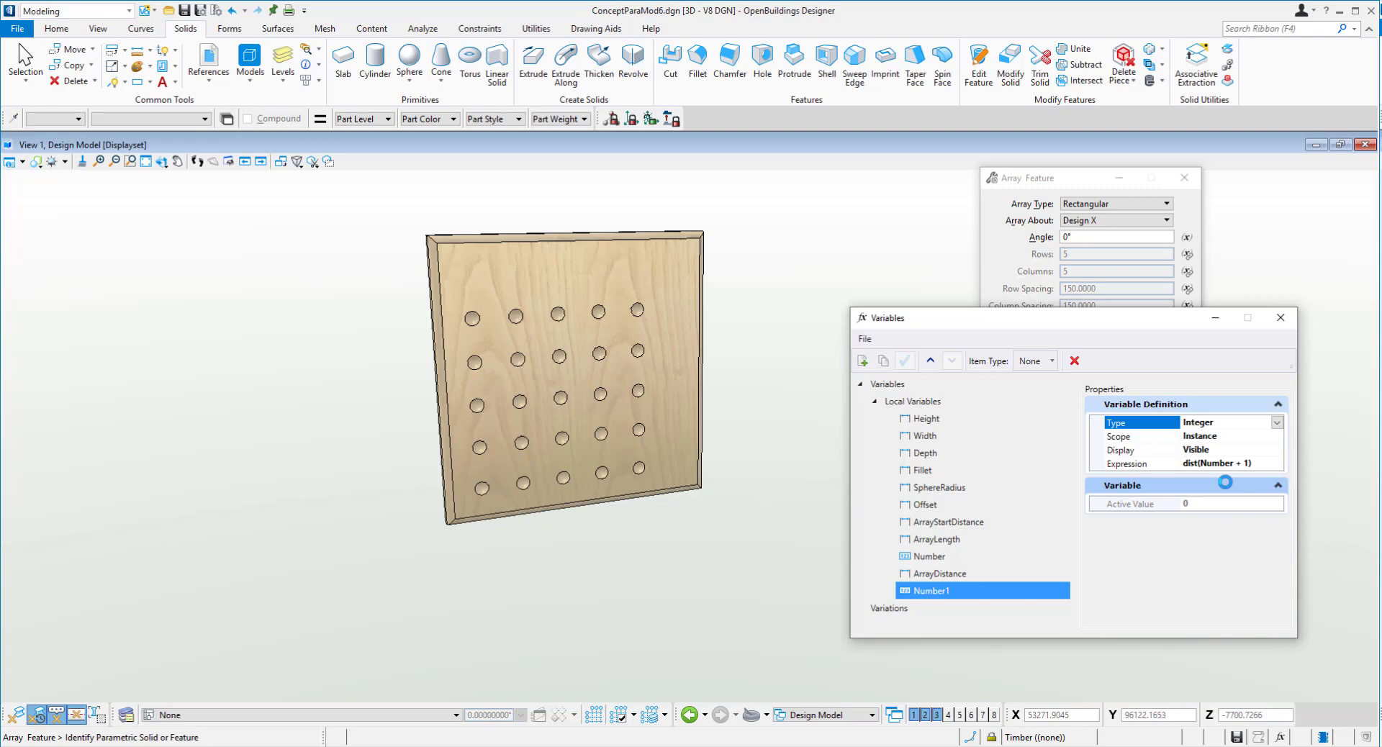
- Select the panel solid and edit its hole array feature
right_click(821, 249)
click(843, 256)
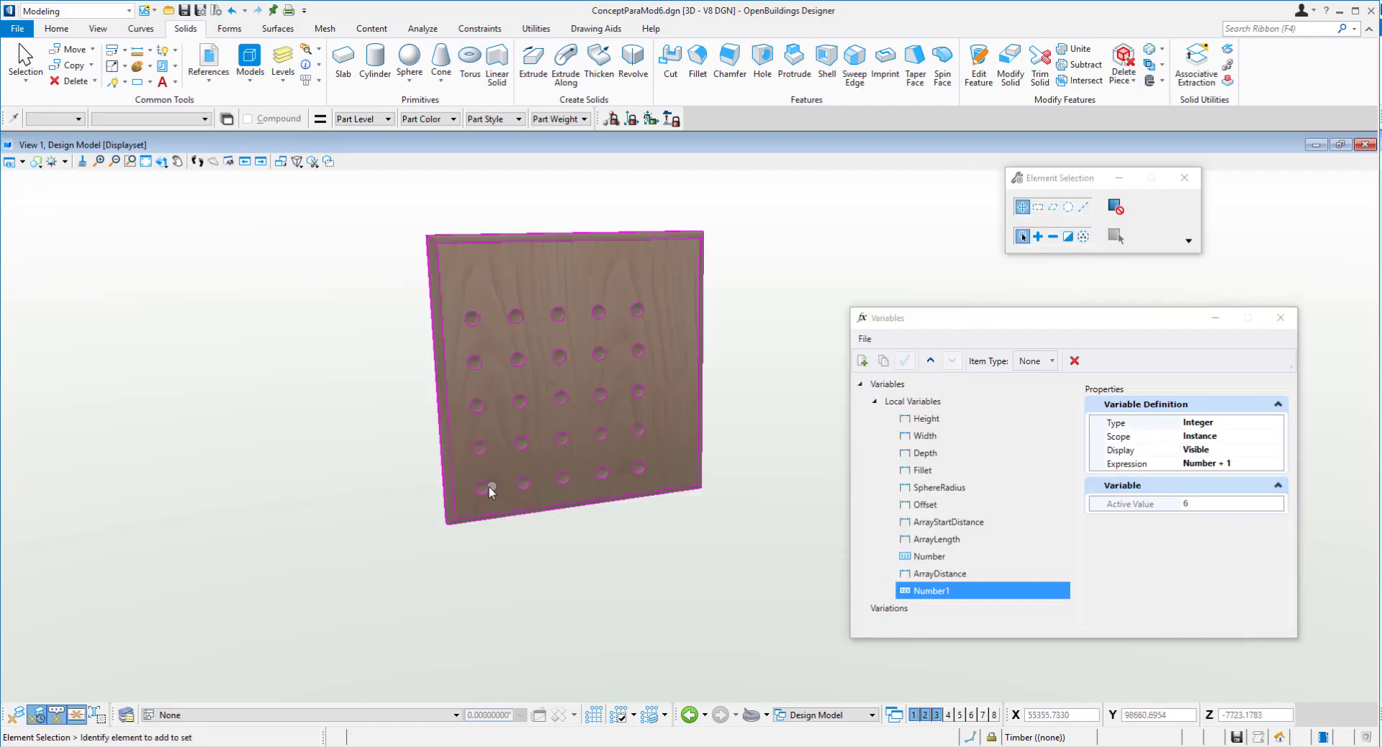
click(485, 498)
scroll(477, 520, up, 2)
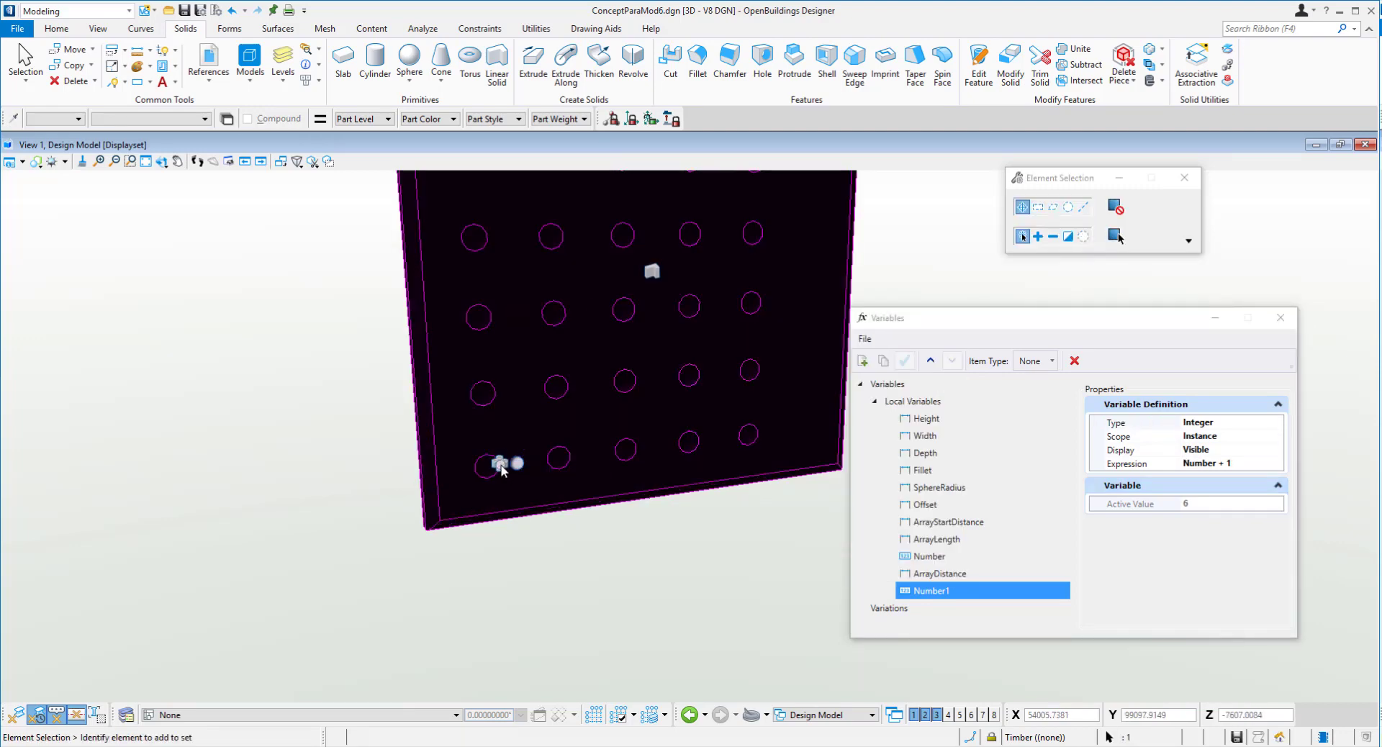
right_click(511, 472)
click(553, 480)
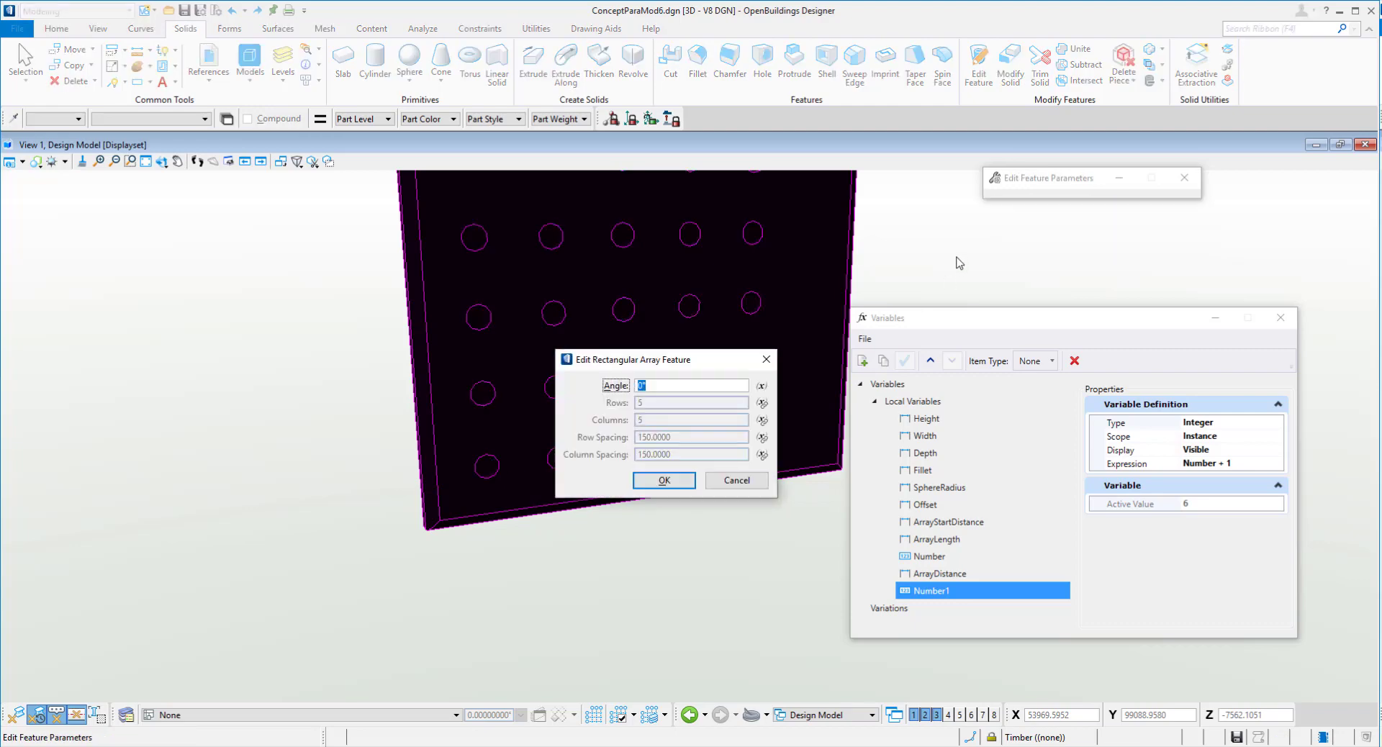
- Link the array's Rows and Columns to Number1 and apply the change
click(762, 403)
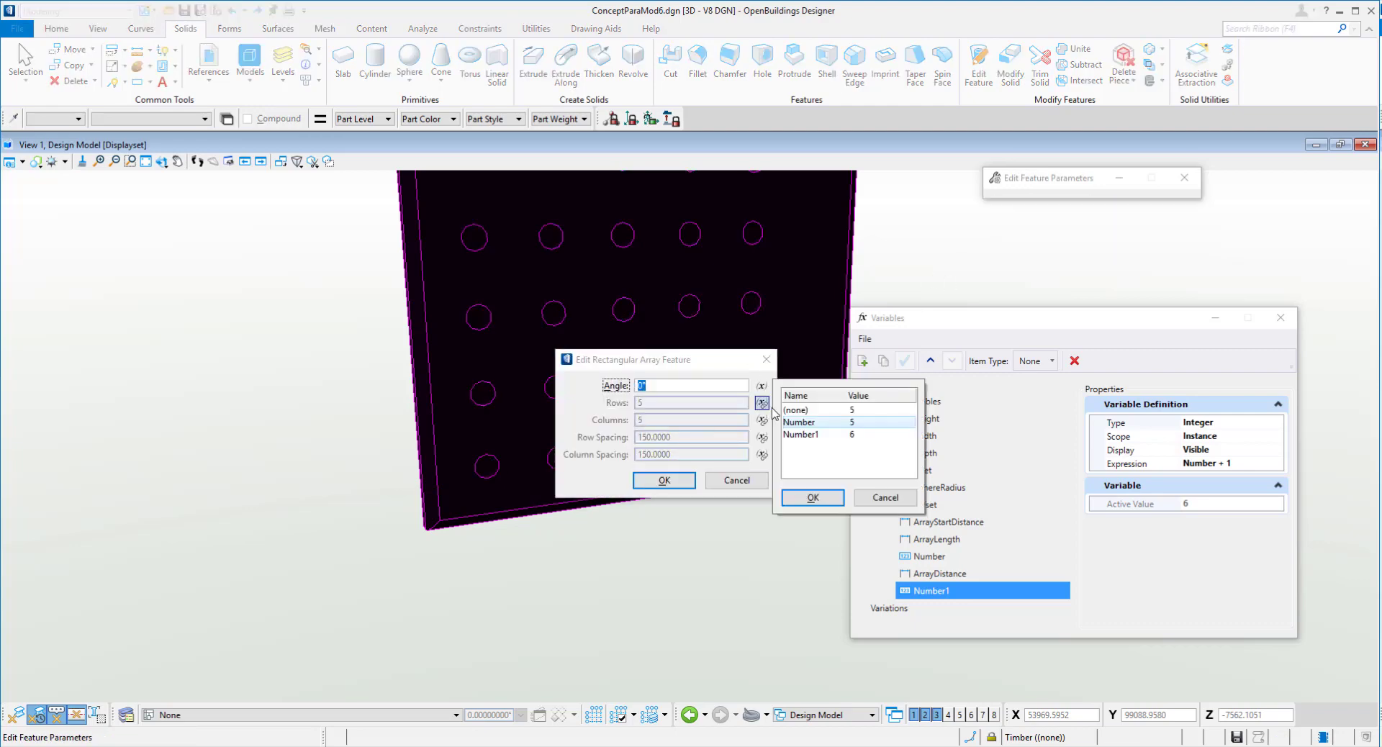
double_click(801, 434)
click(762, 421)
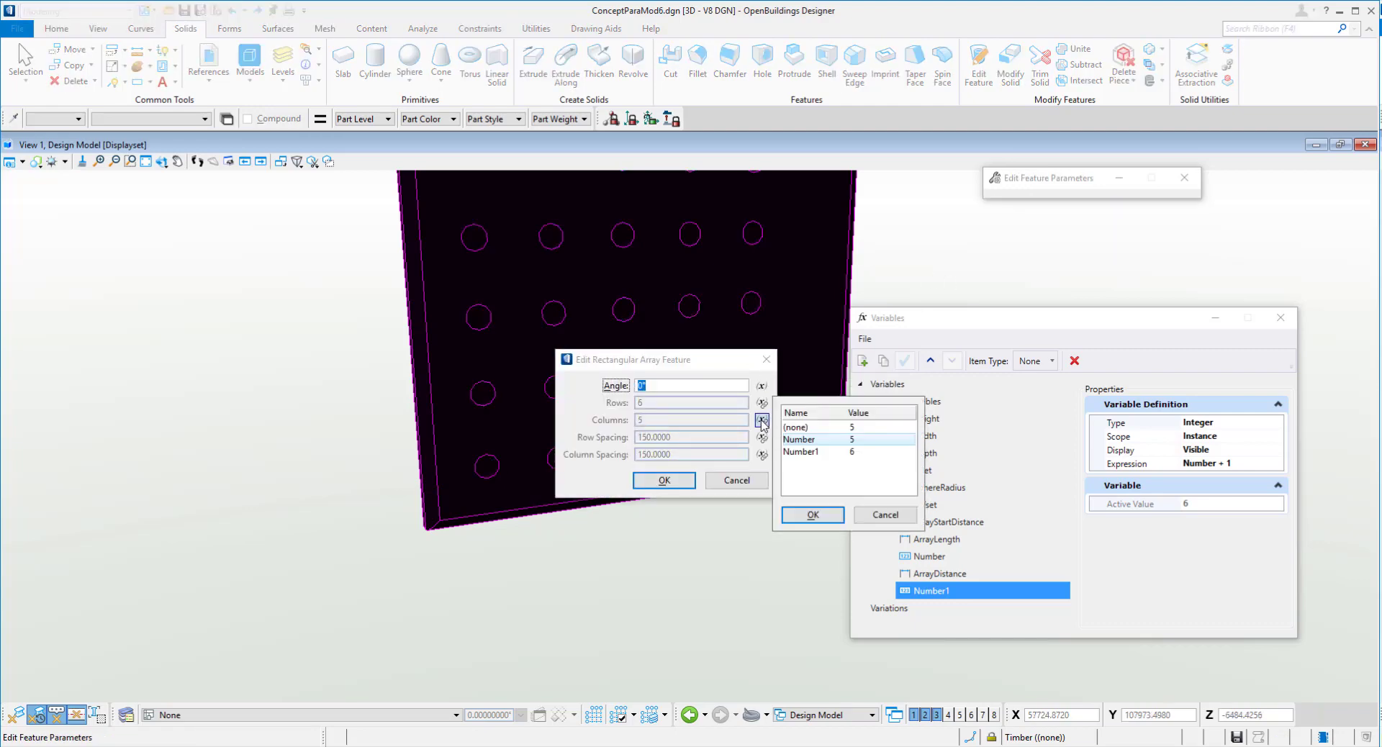
double_click(805, 454)
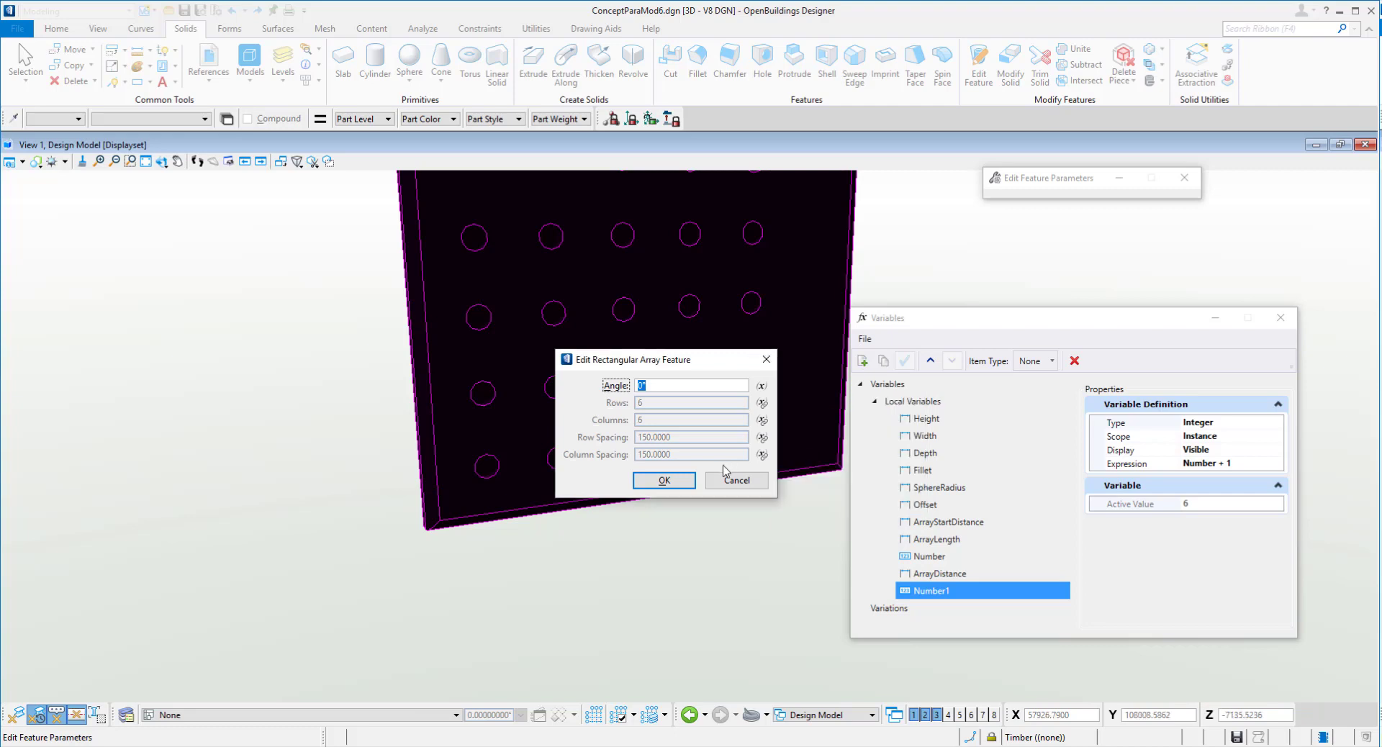
click(680, 483)
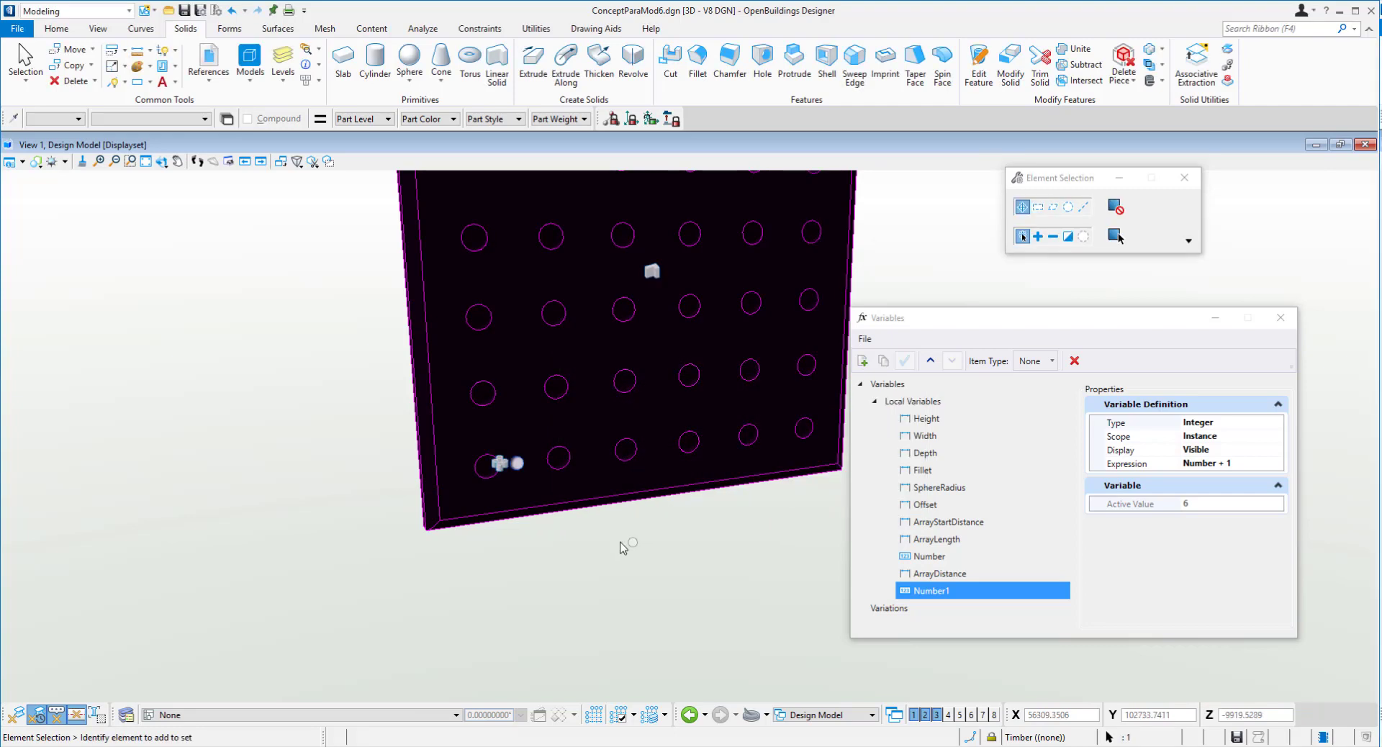
- Commit the panel Height variable at 1500 mm in the Variables dialog
scroll(566, 540, down, 2)
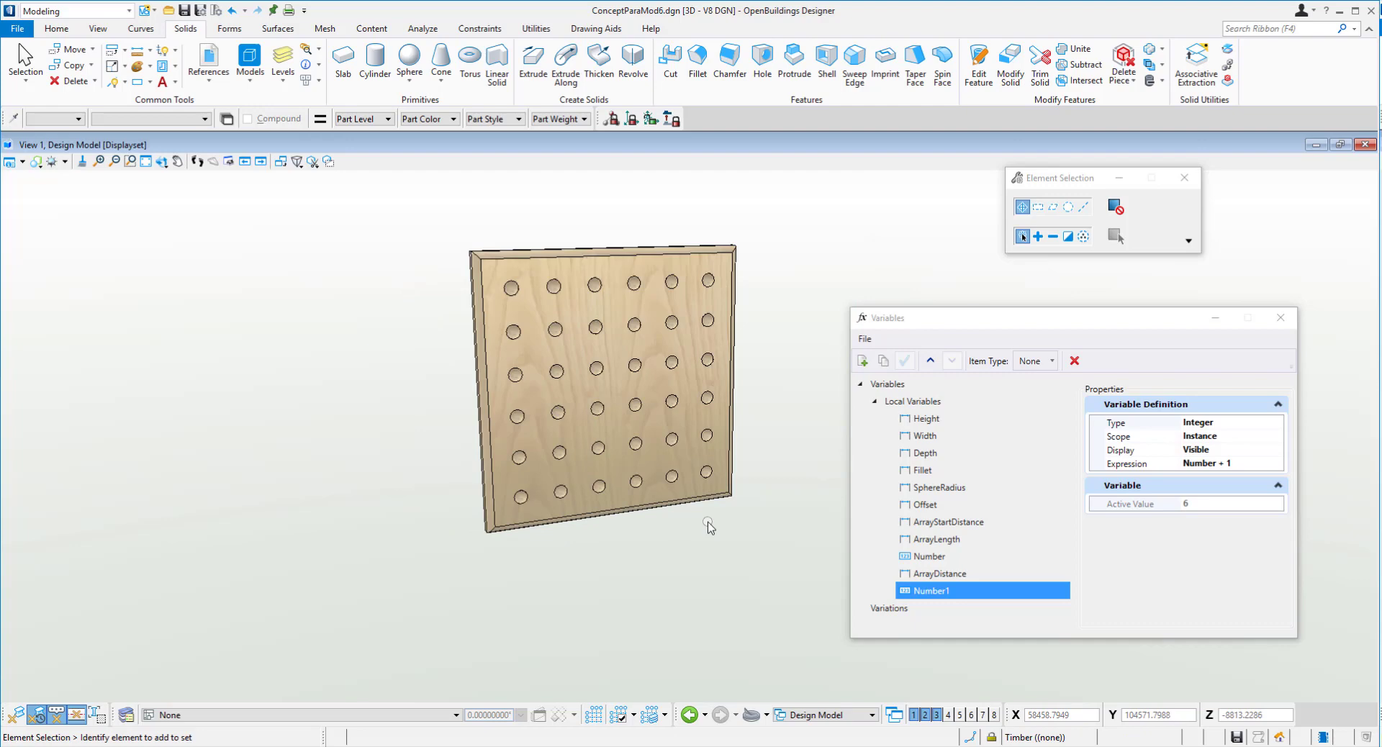
shift+middle_drag(709, 528, 741, 516)
scroll(767, 501, up, 2)
scroll(753, 499, down, 2)
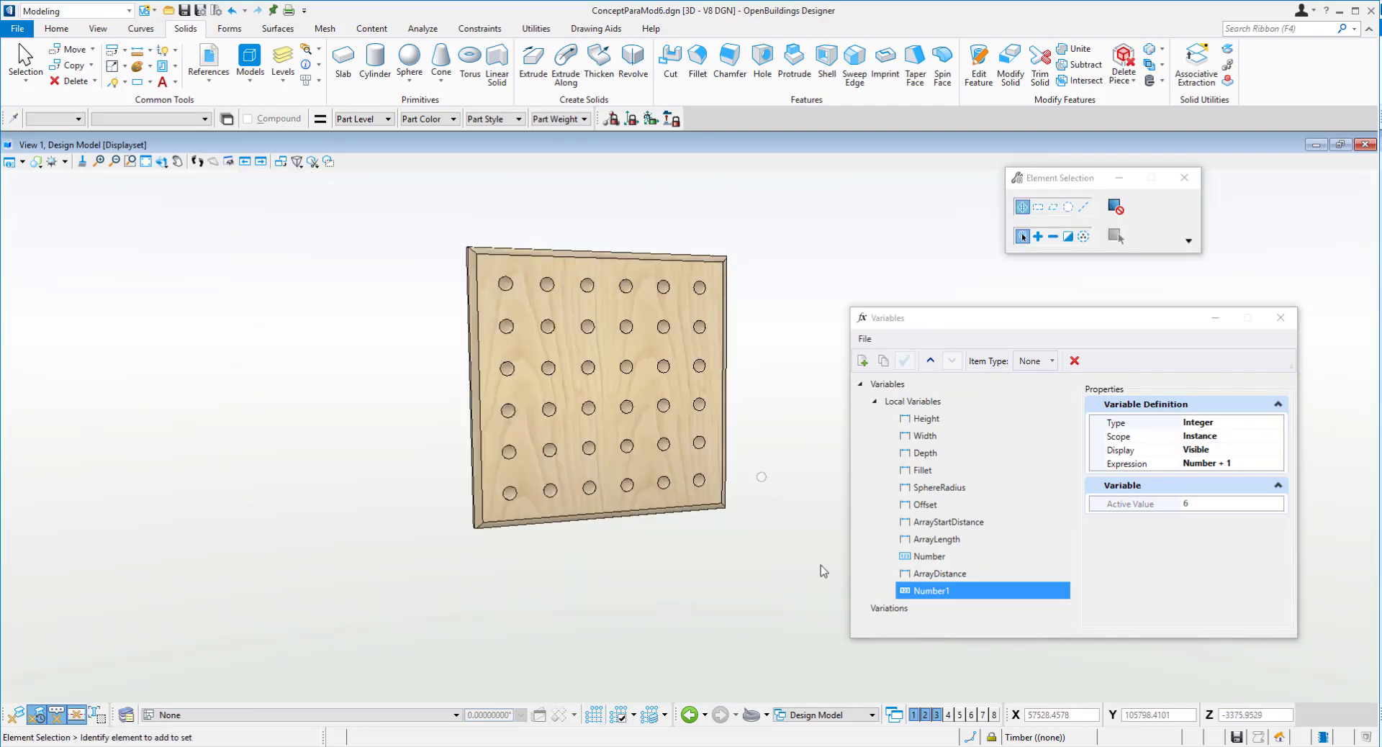
click(930, 441)
key(Up)
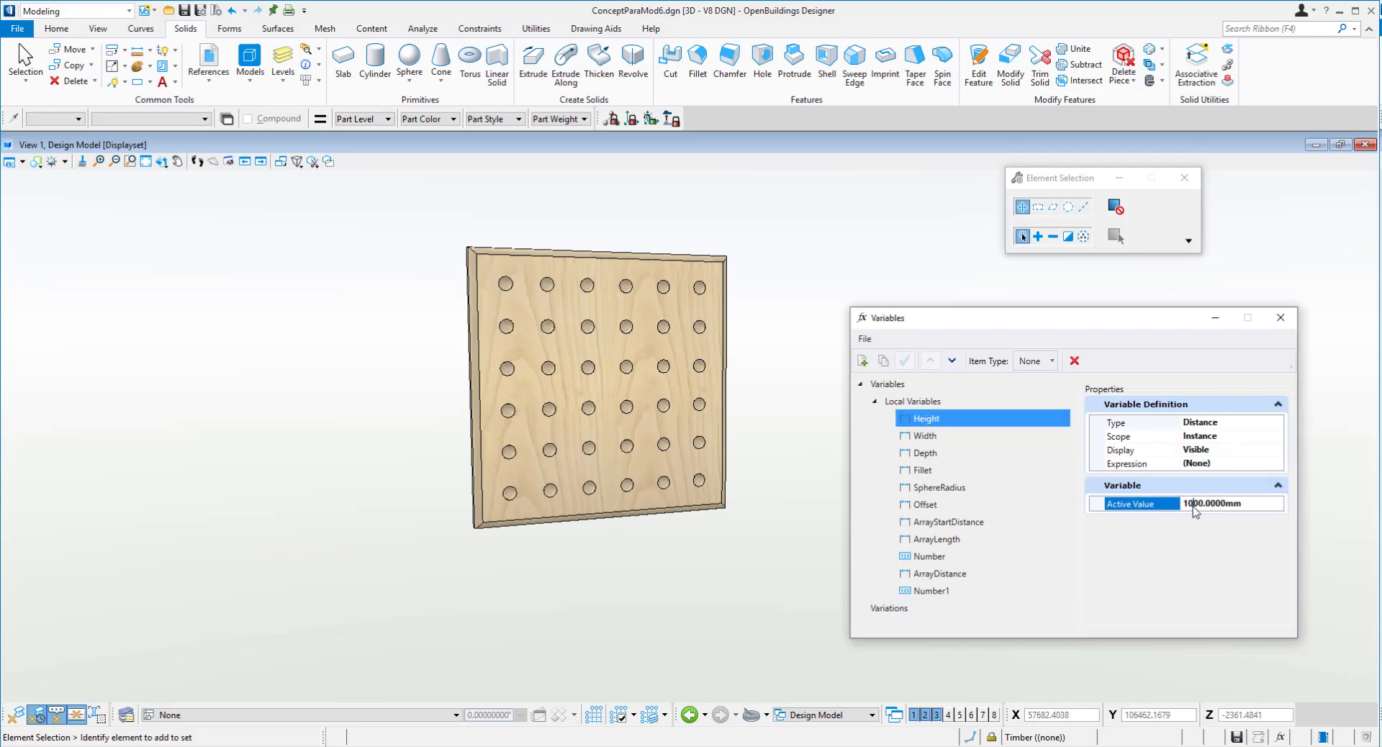
key(Return)
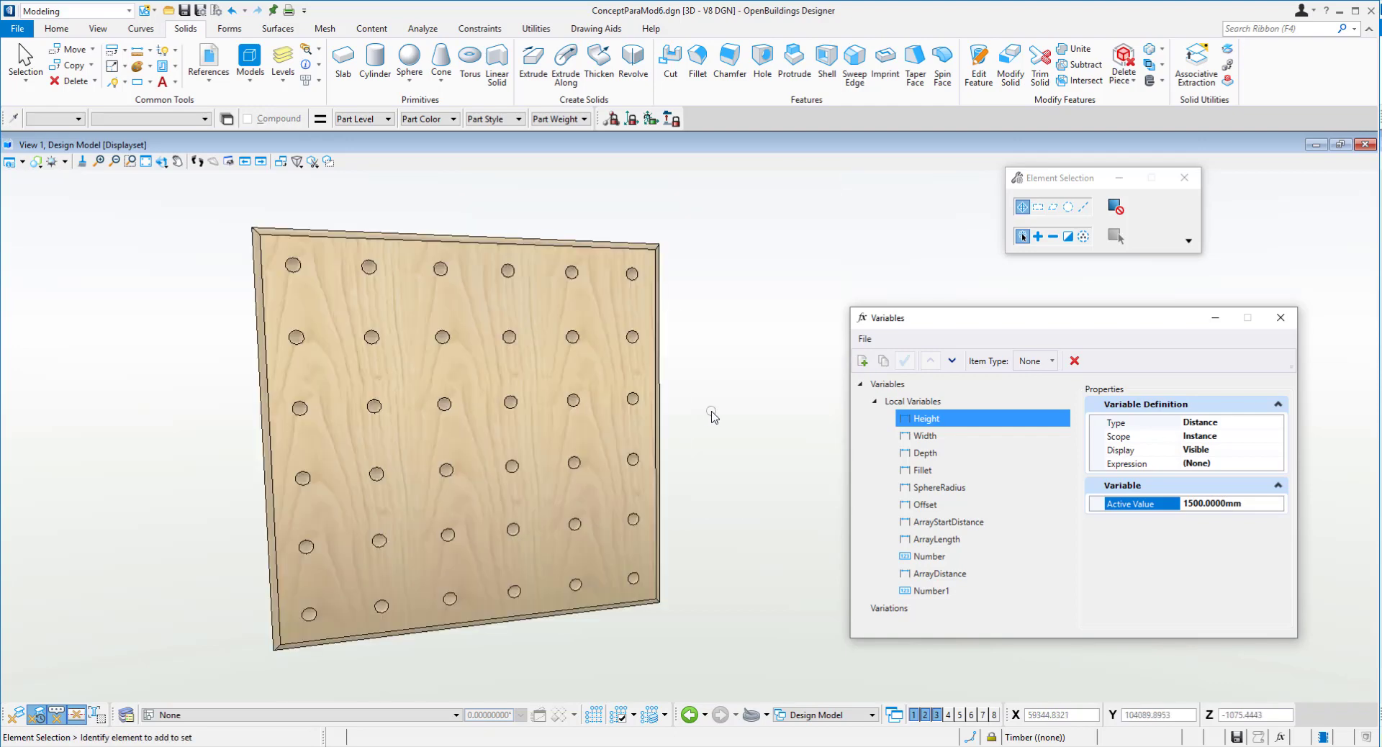
- Review SphereRadius and Fillet, then select Depth's 50 value for replacement
shift+middle_drag(702, 442, 777, 469)
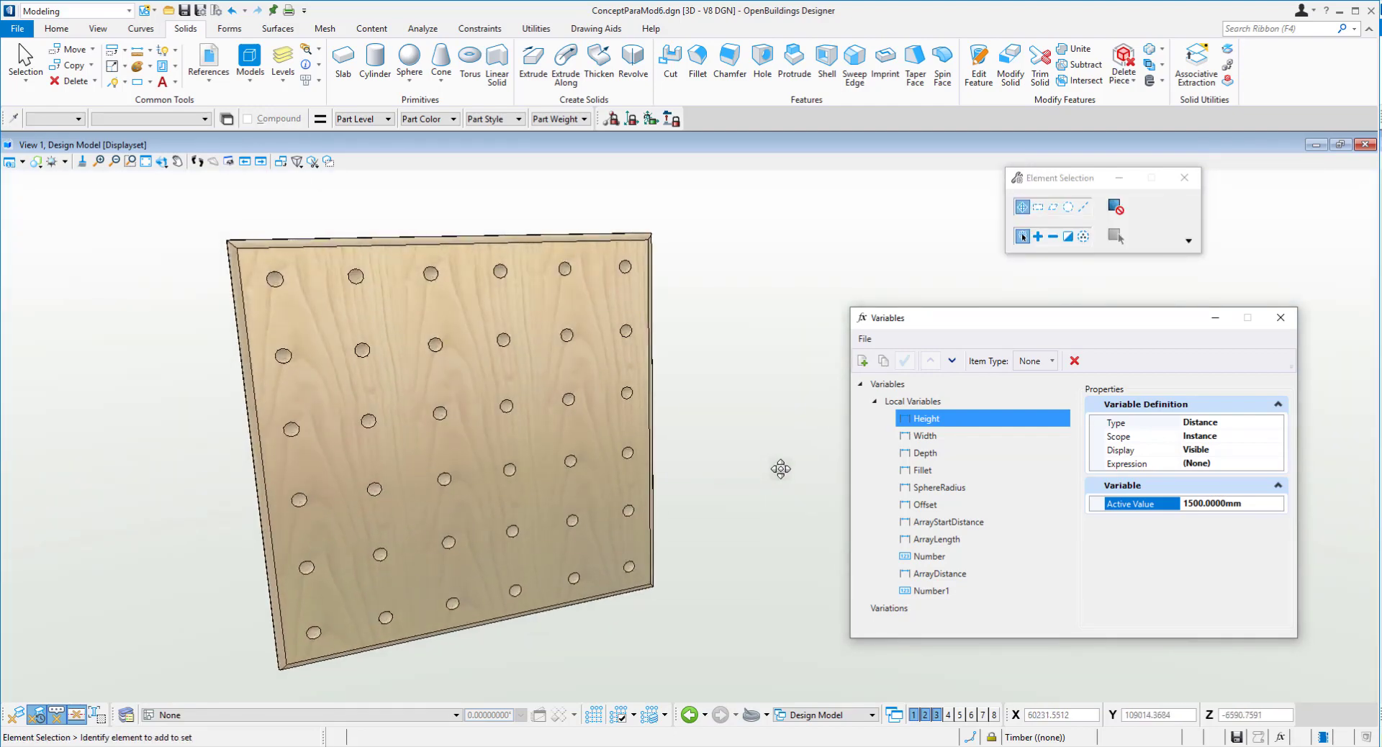
click(927, 488)
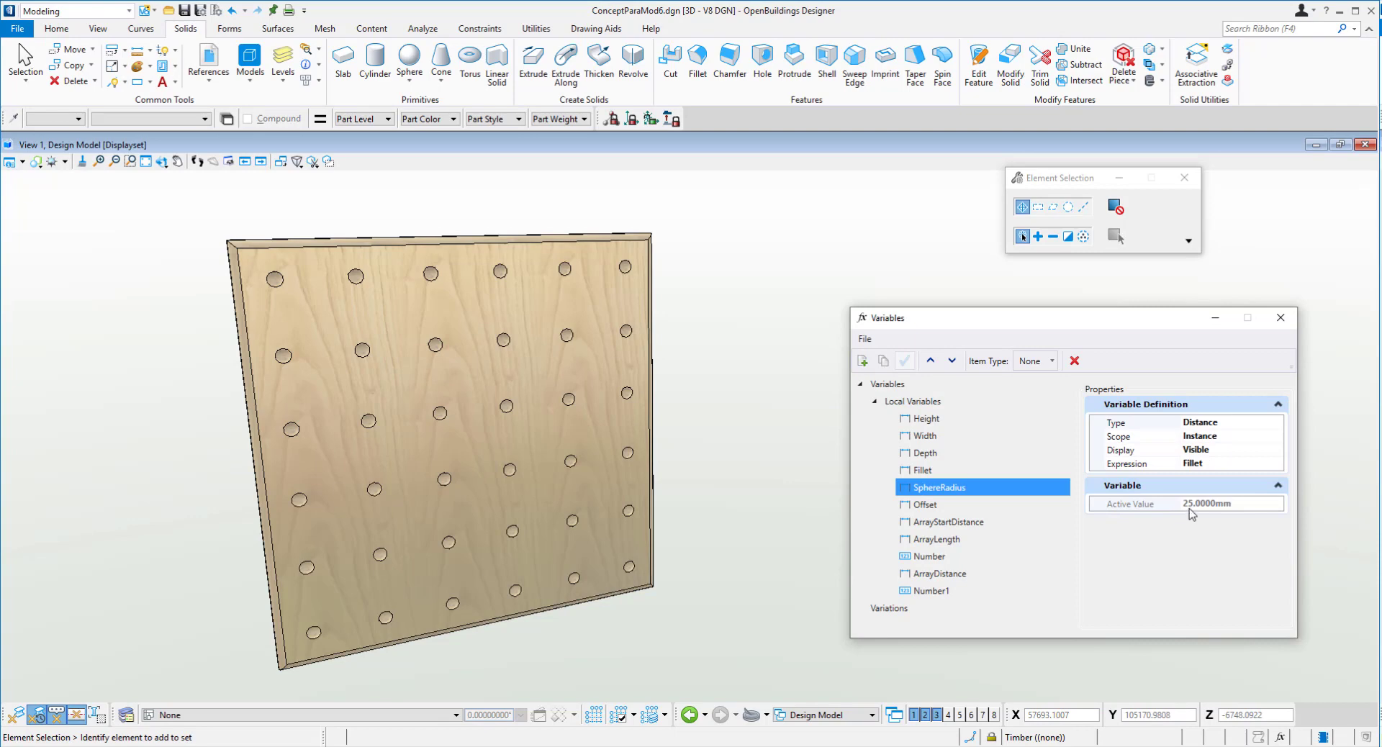
click(923, 470)
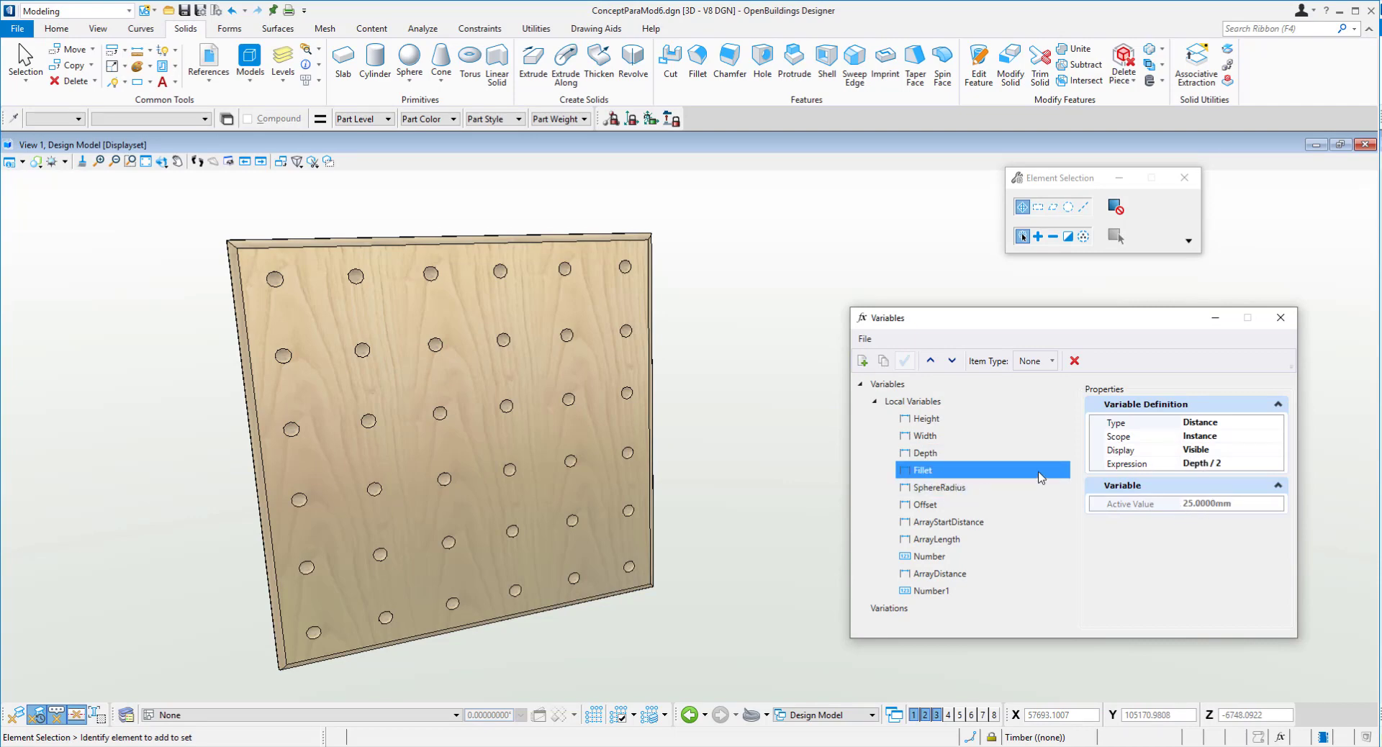
click(936, 453)
click(1188, 504)
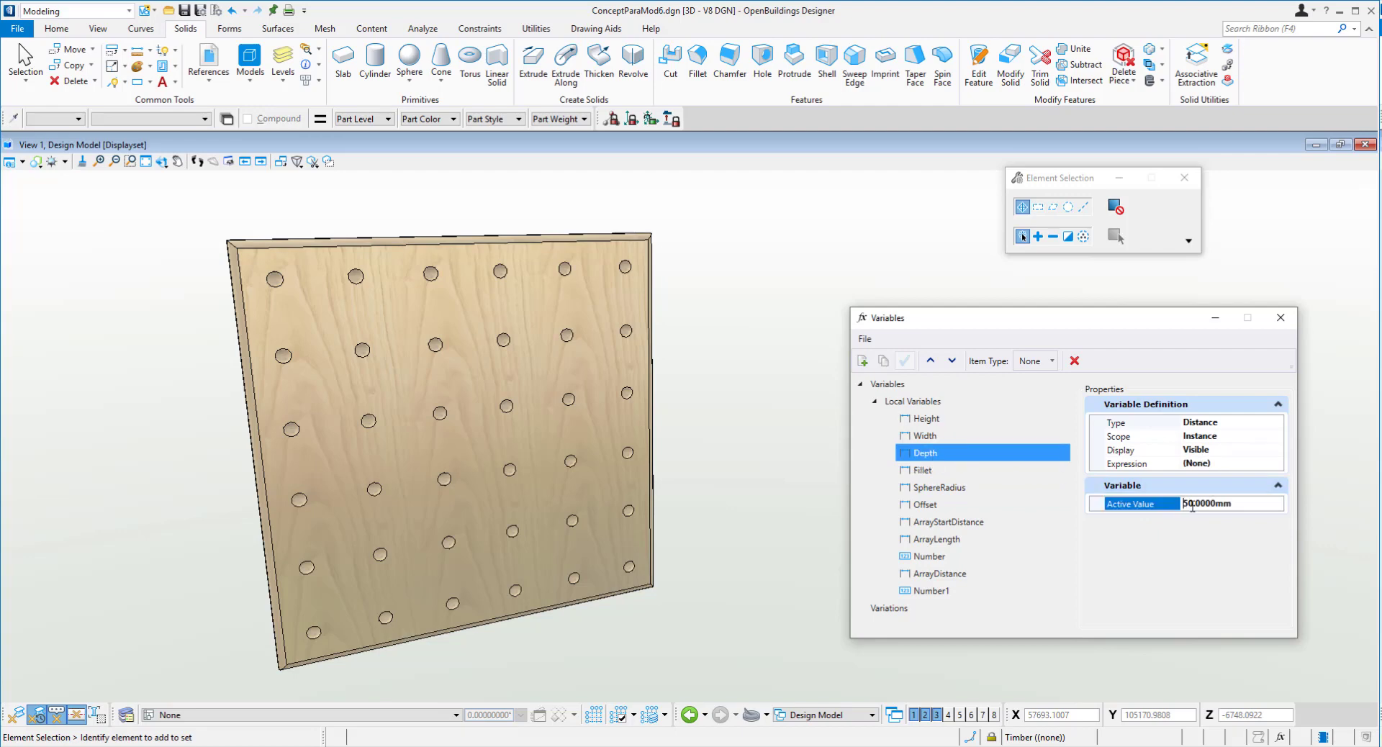
double_click(1188, 504)
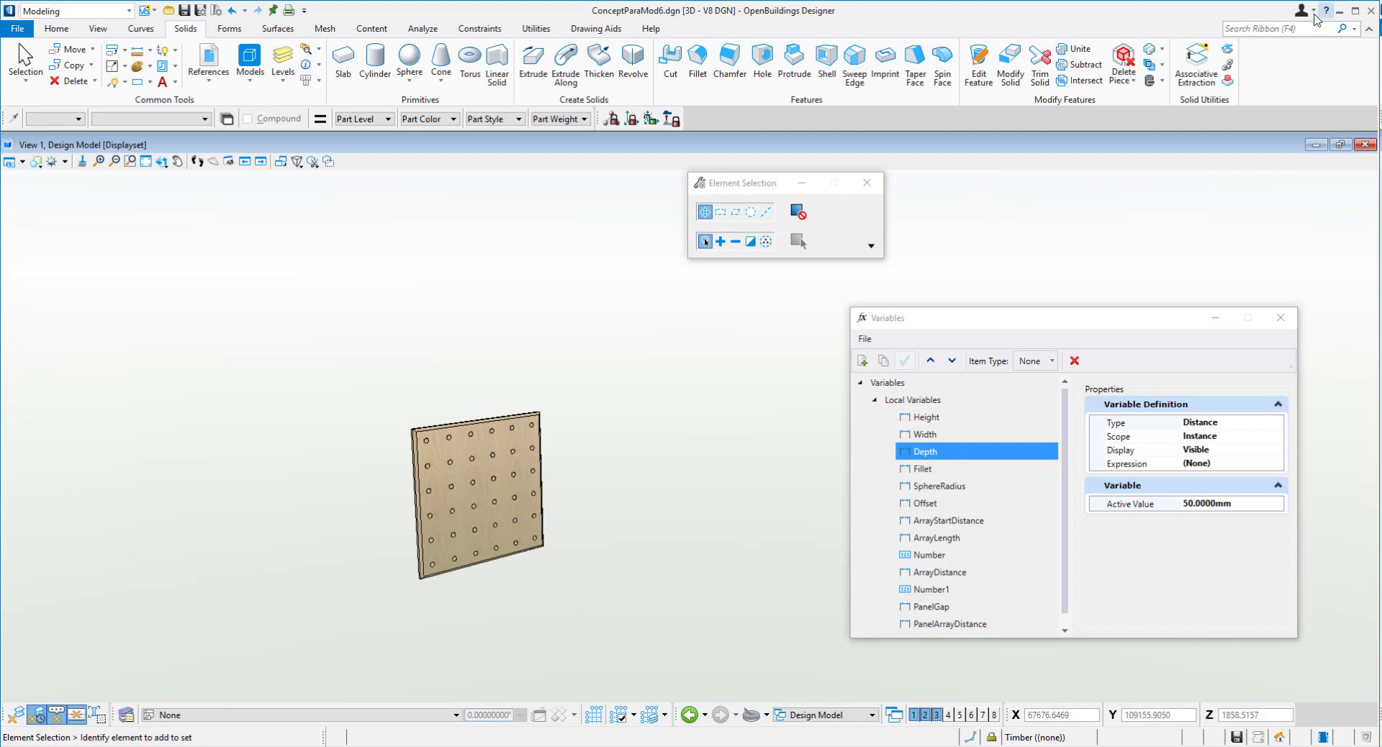
- Create and save a new empty cell library named Project_Cells.cel
click(1306, 27)
text(cell)
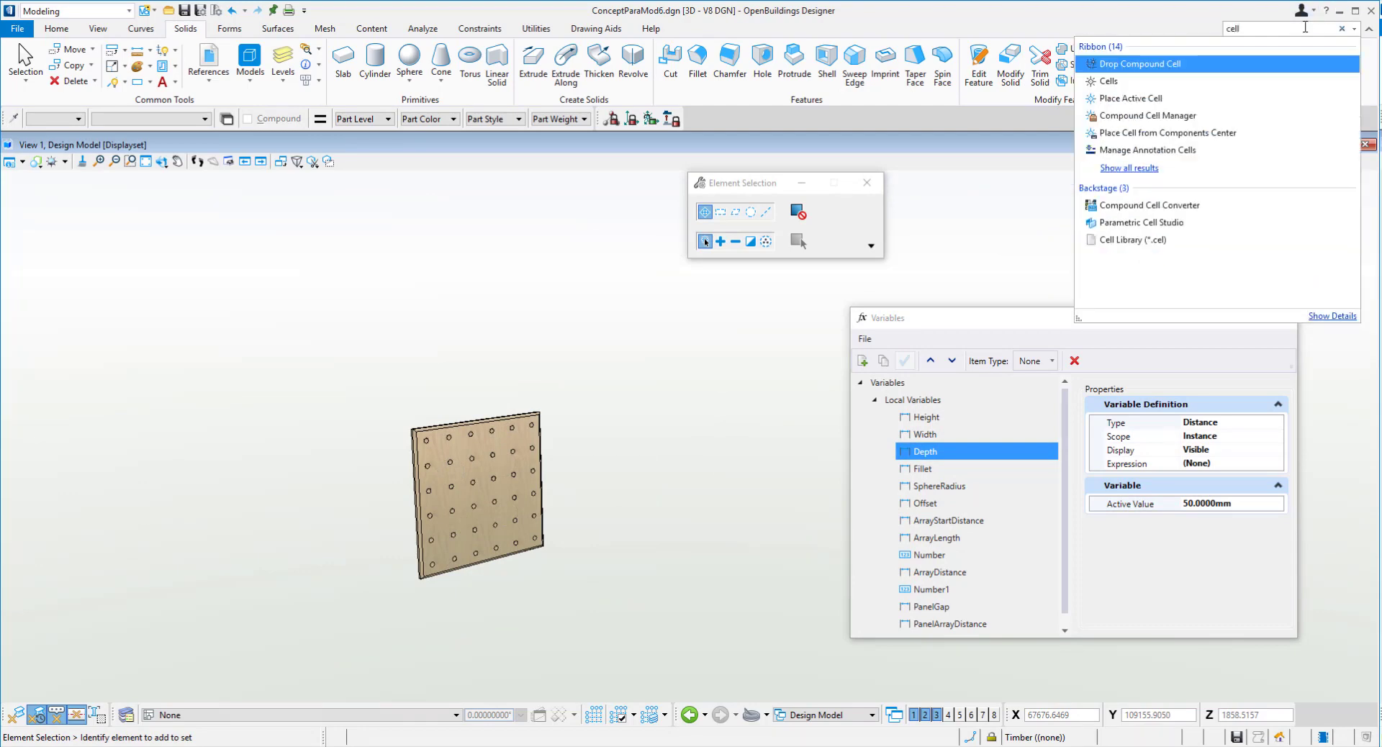
click(1161, 82)
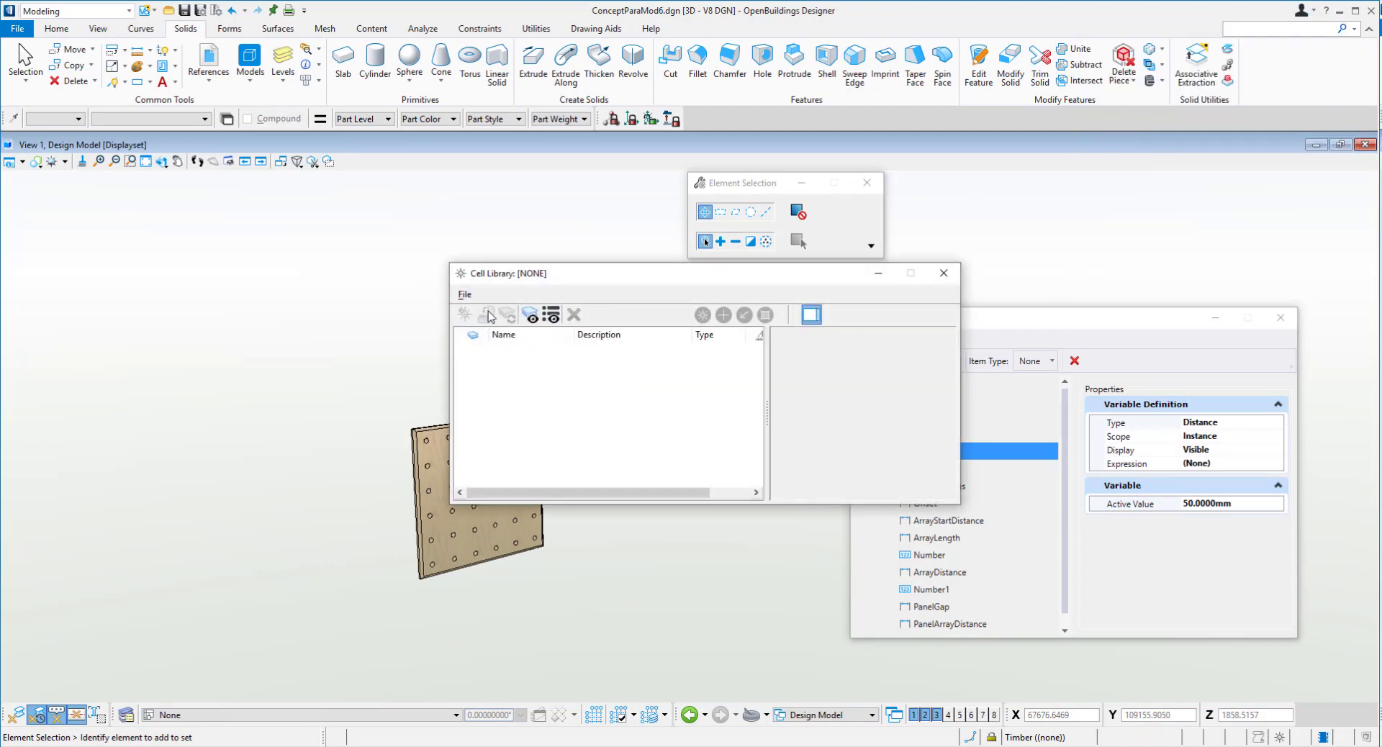
click(464, 294)
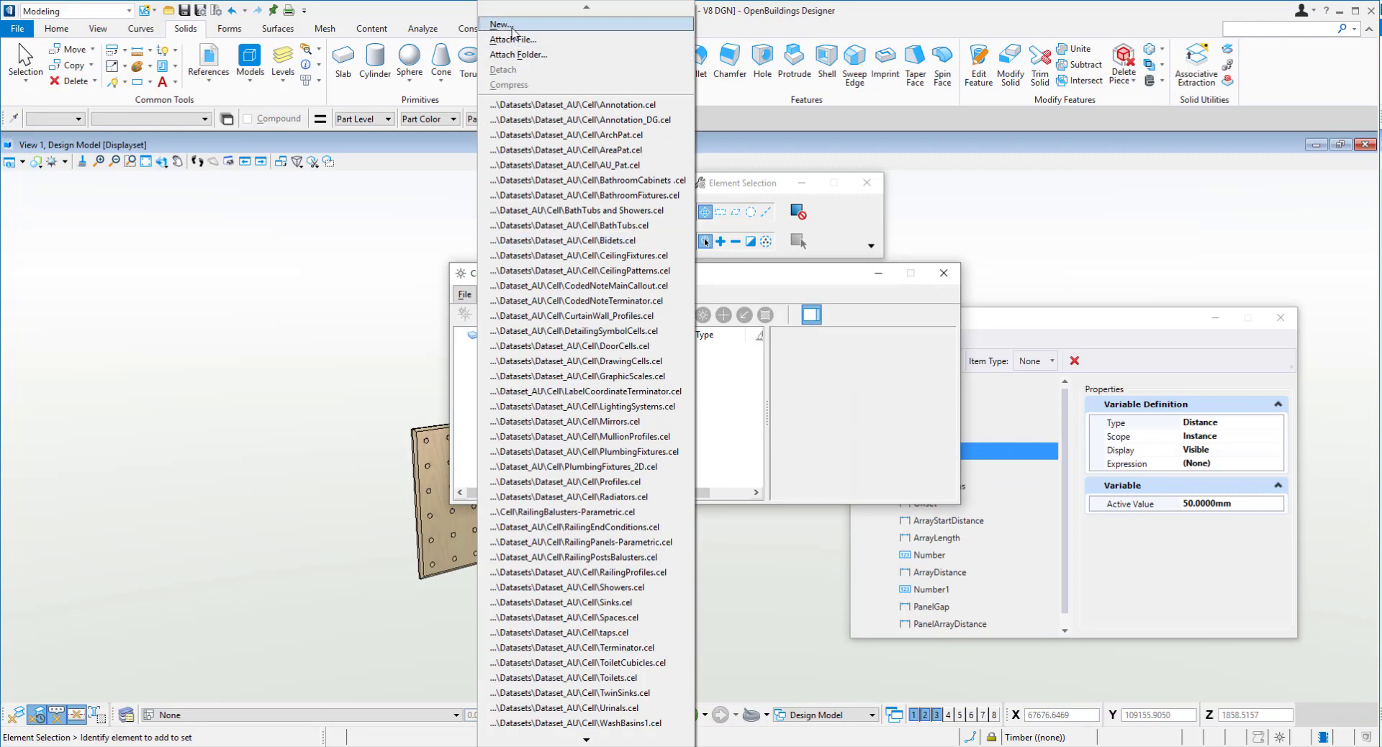
click(511, 29)
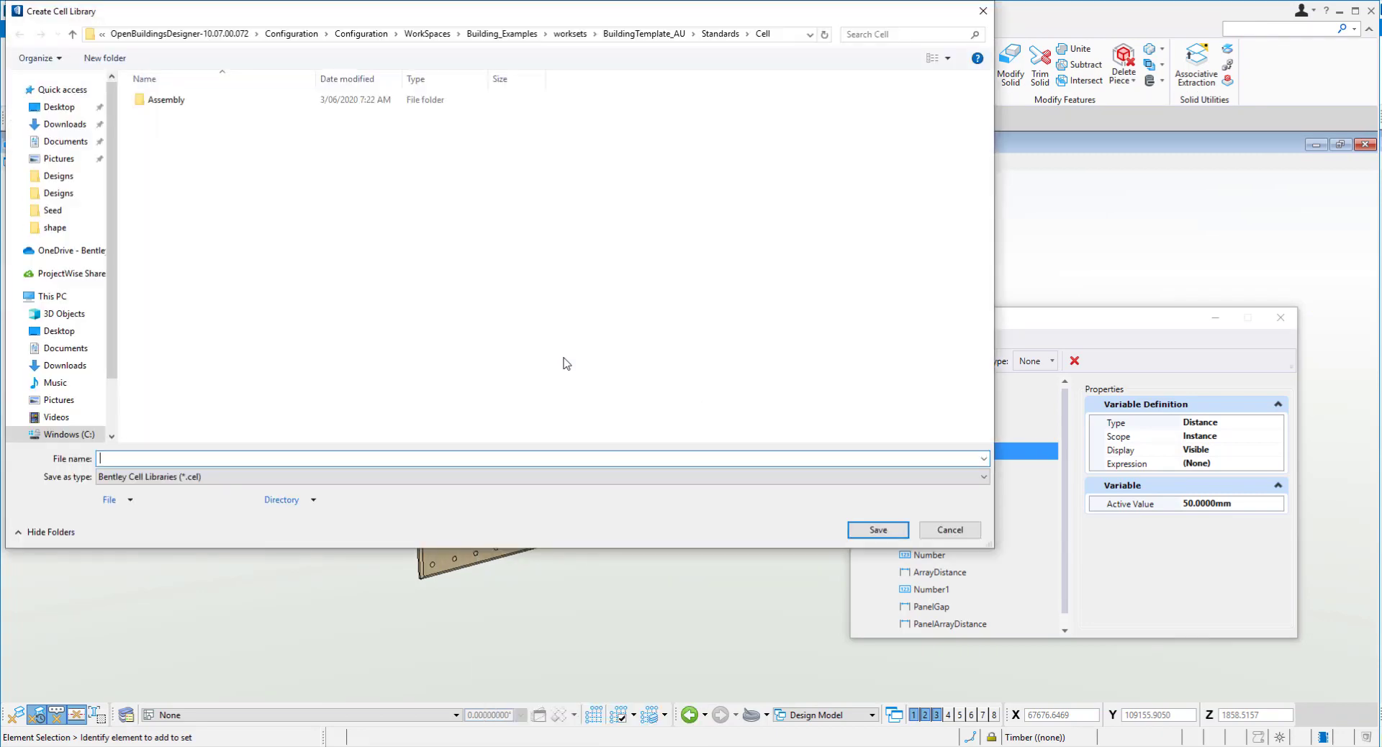
drag(472, 13, 616, 92)
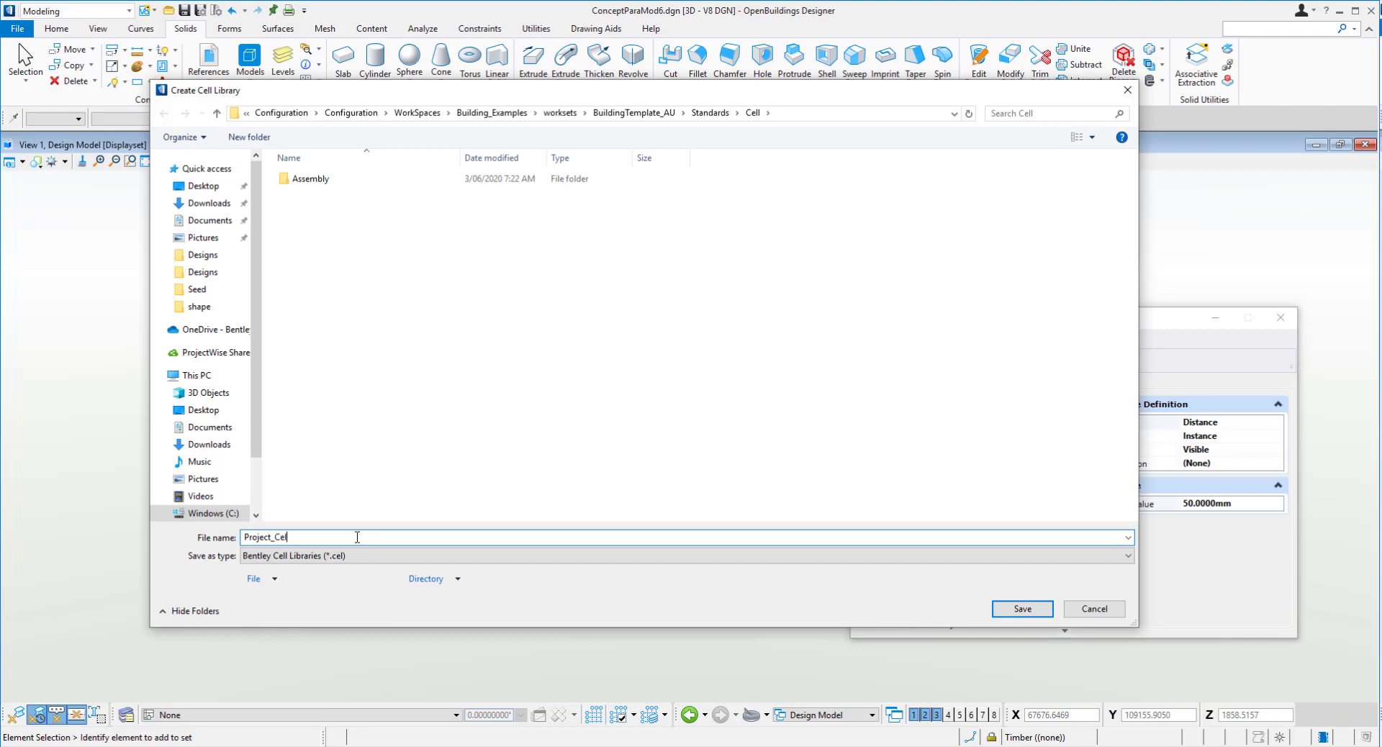
key(Return)
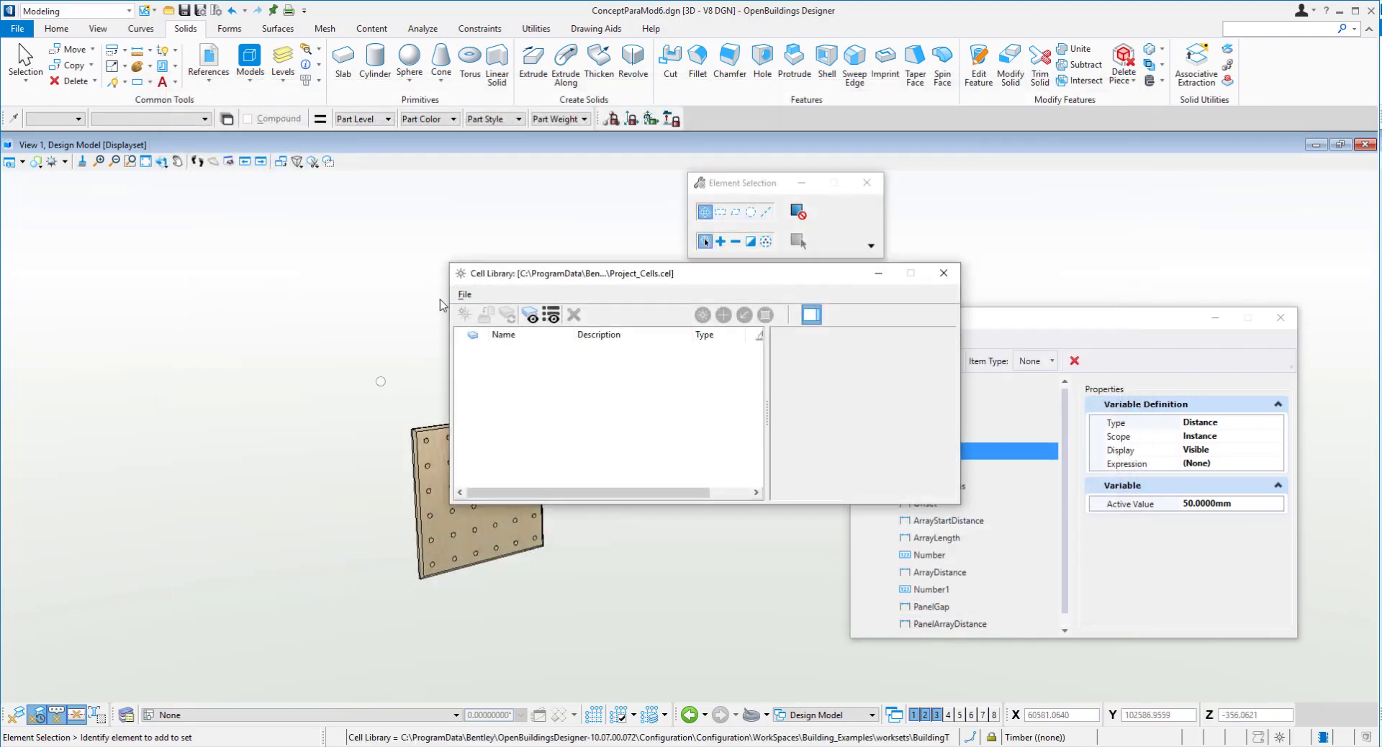
- Select the whole panel and set its cell origin at the lower-left corner
shift+middle_drag(339, 360, 231, 312)
drag(231, 308, 439, 561)
click(1267, 28)
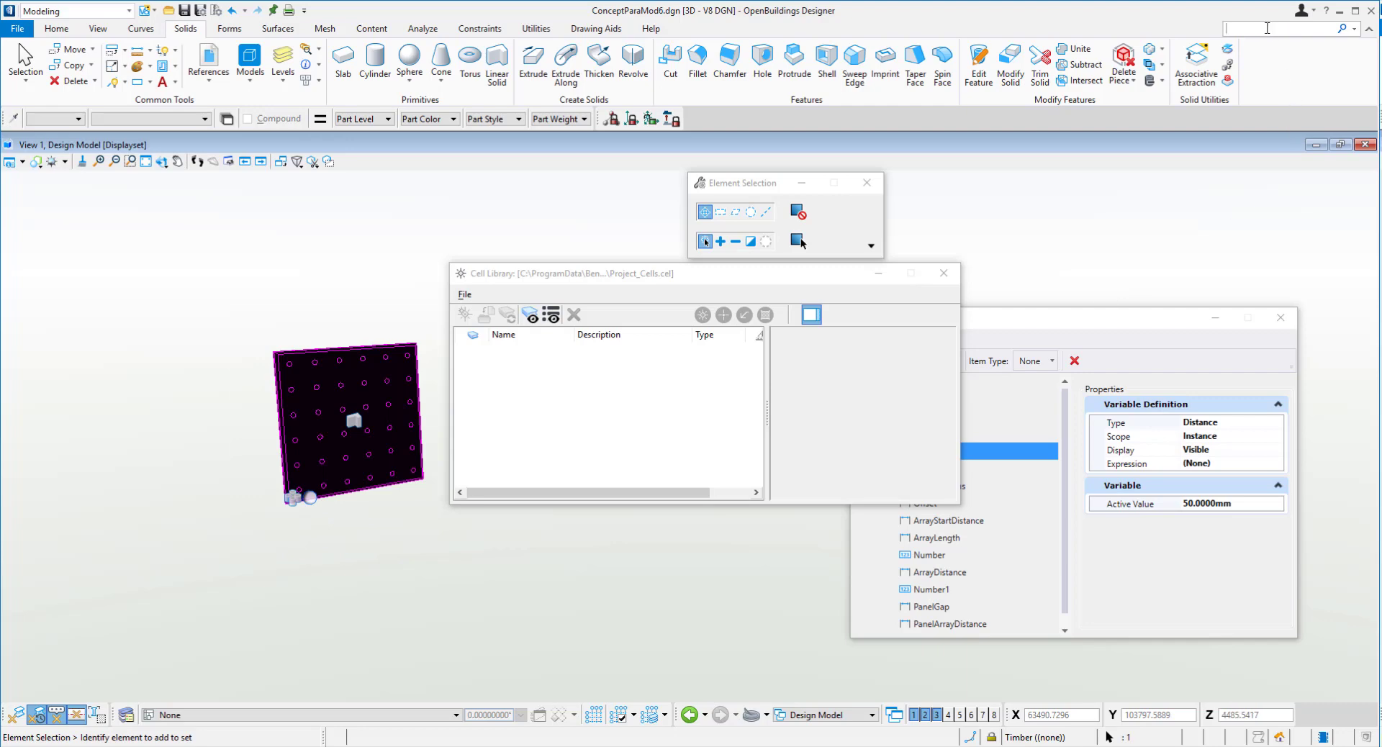
text(origi)
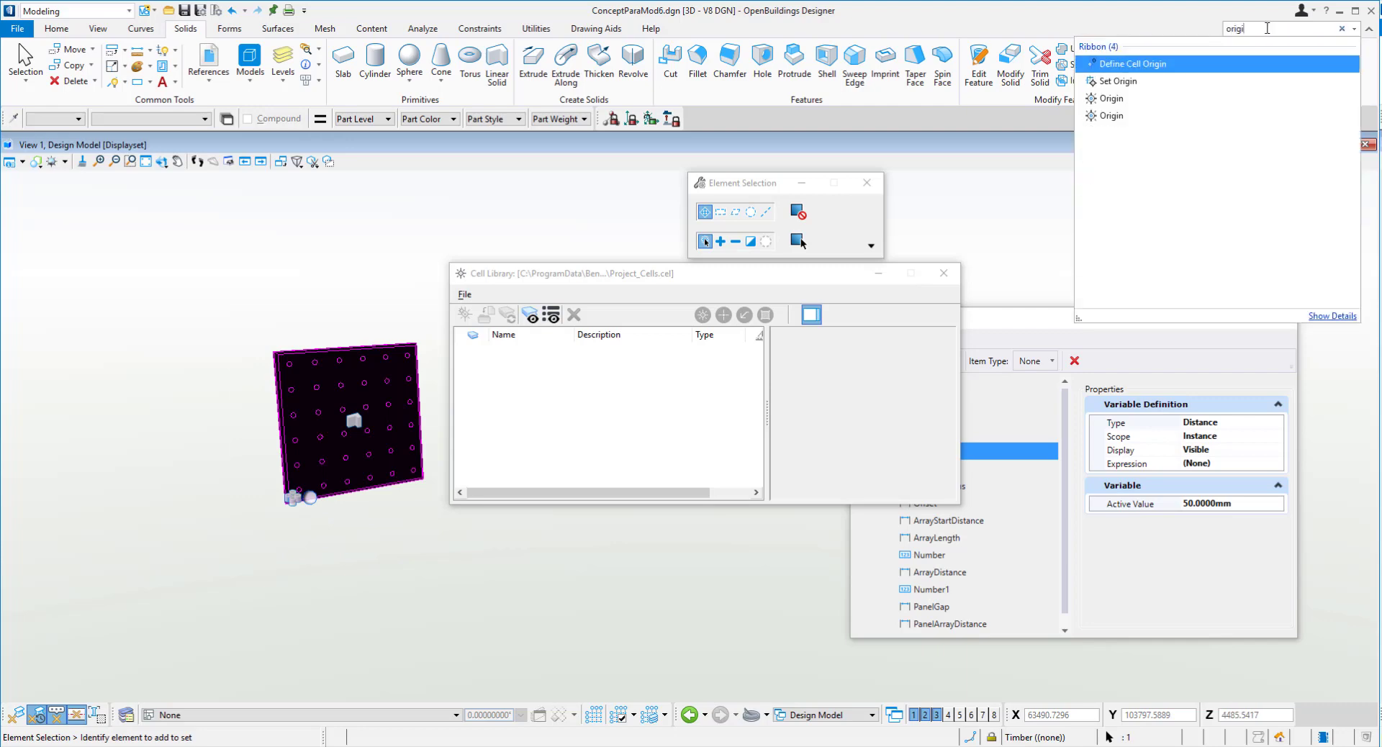
click(1159, 65)
scroll(285, 504, up, 4)
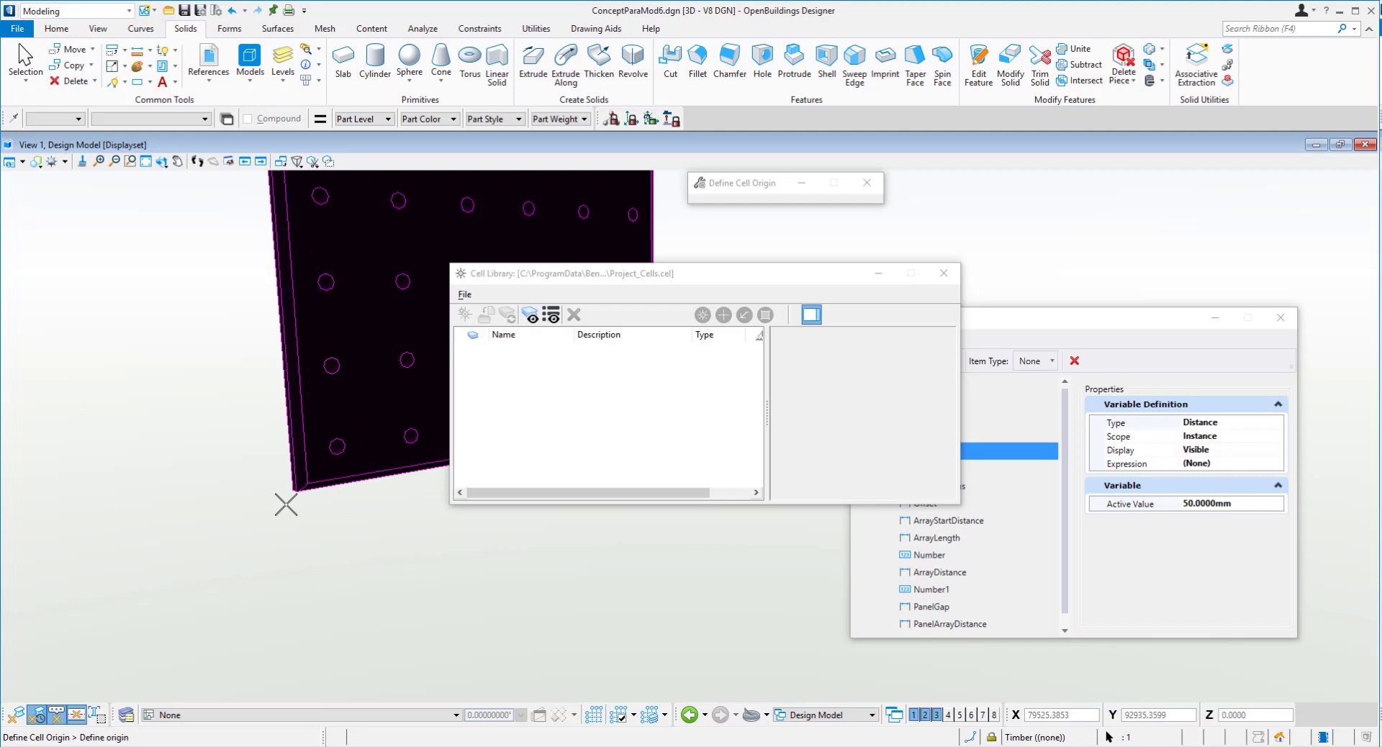
scroll(286, 504, up, 2)
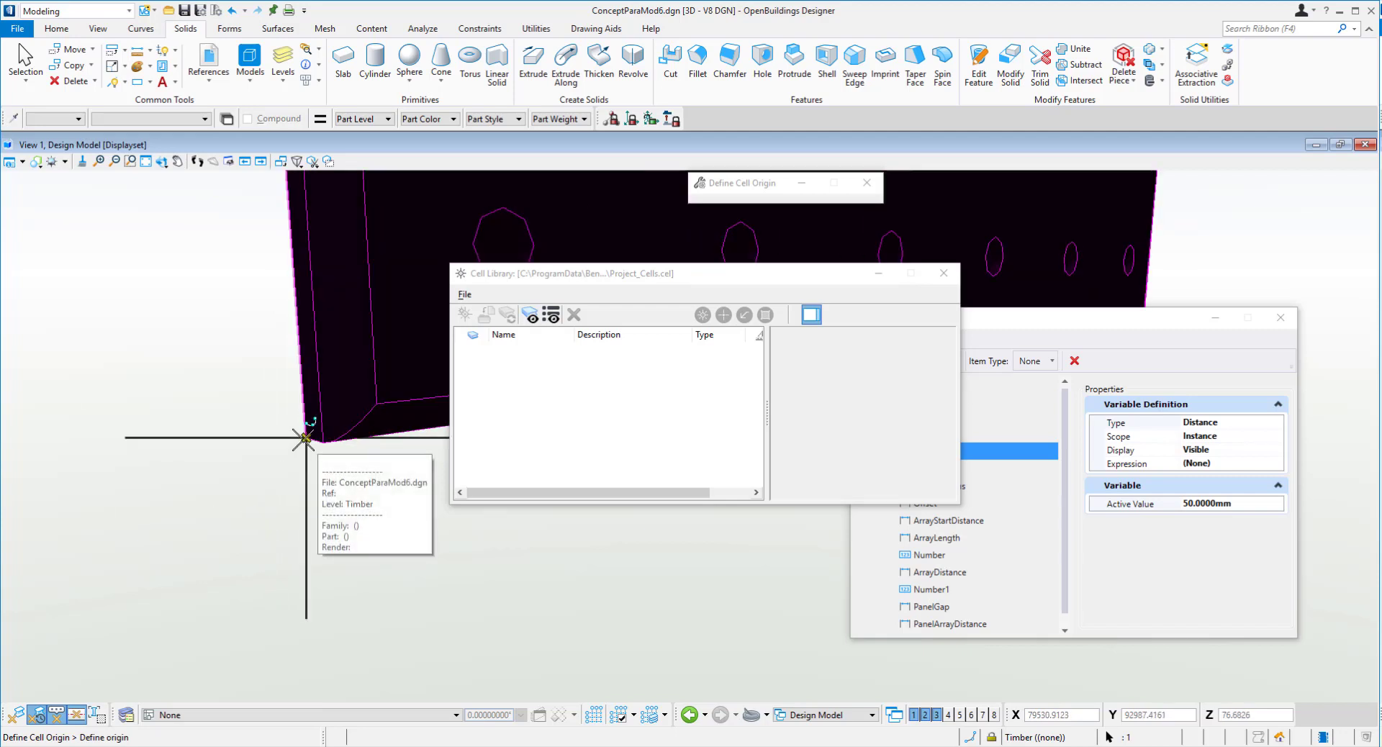
click(218, 399)
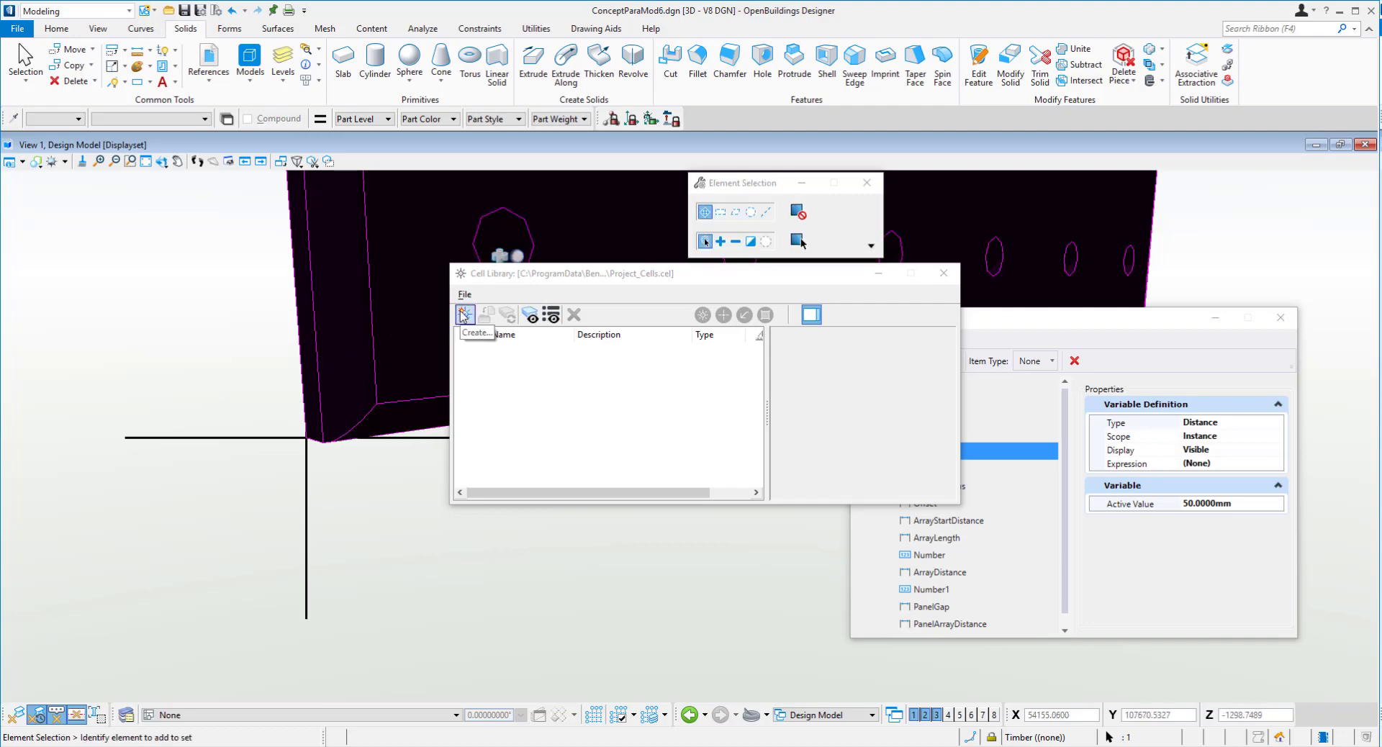
- Create a parametric cell named Wall Panel in the library
click(464, 315)
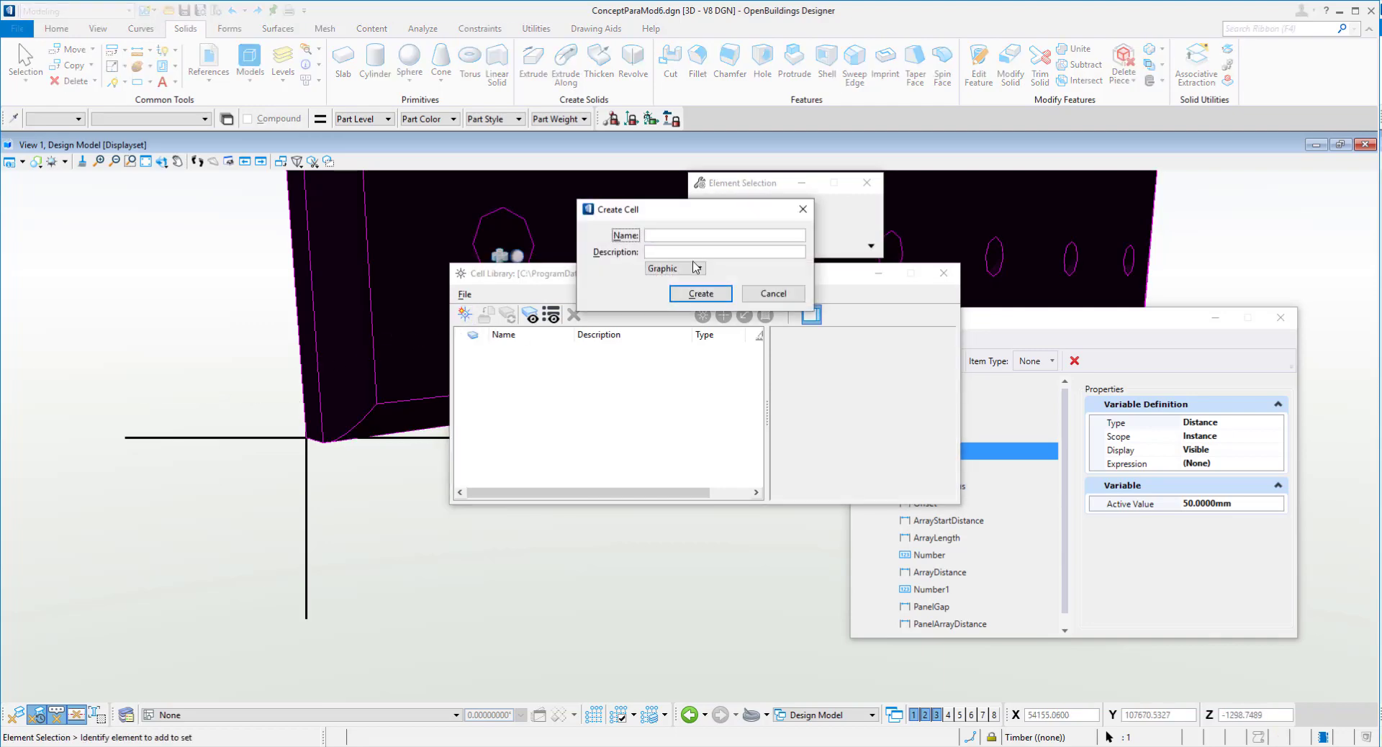
click(695, 268)
click(682, 295)
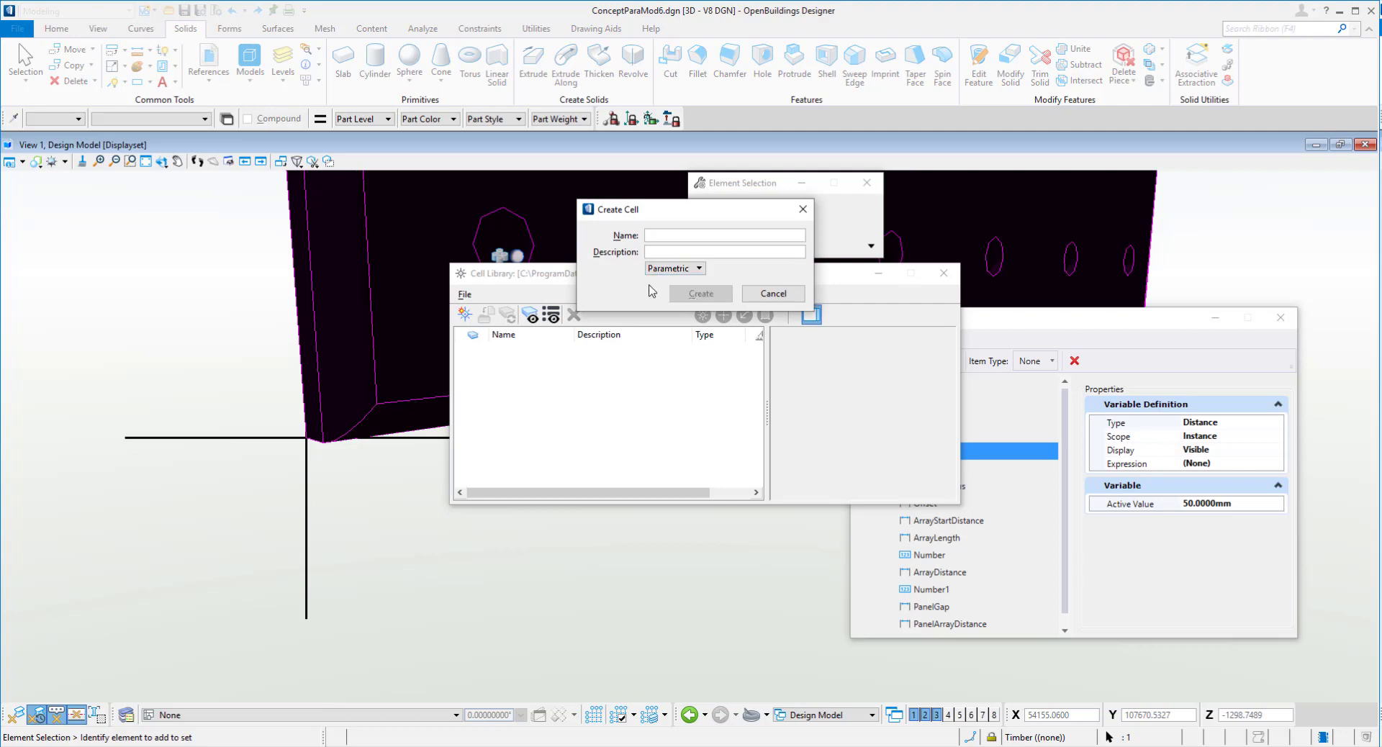
text(Pnel)
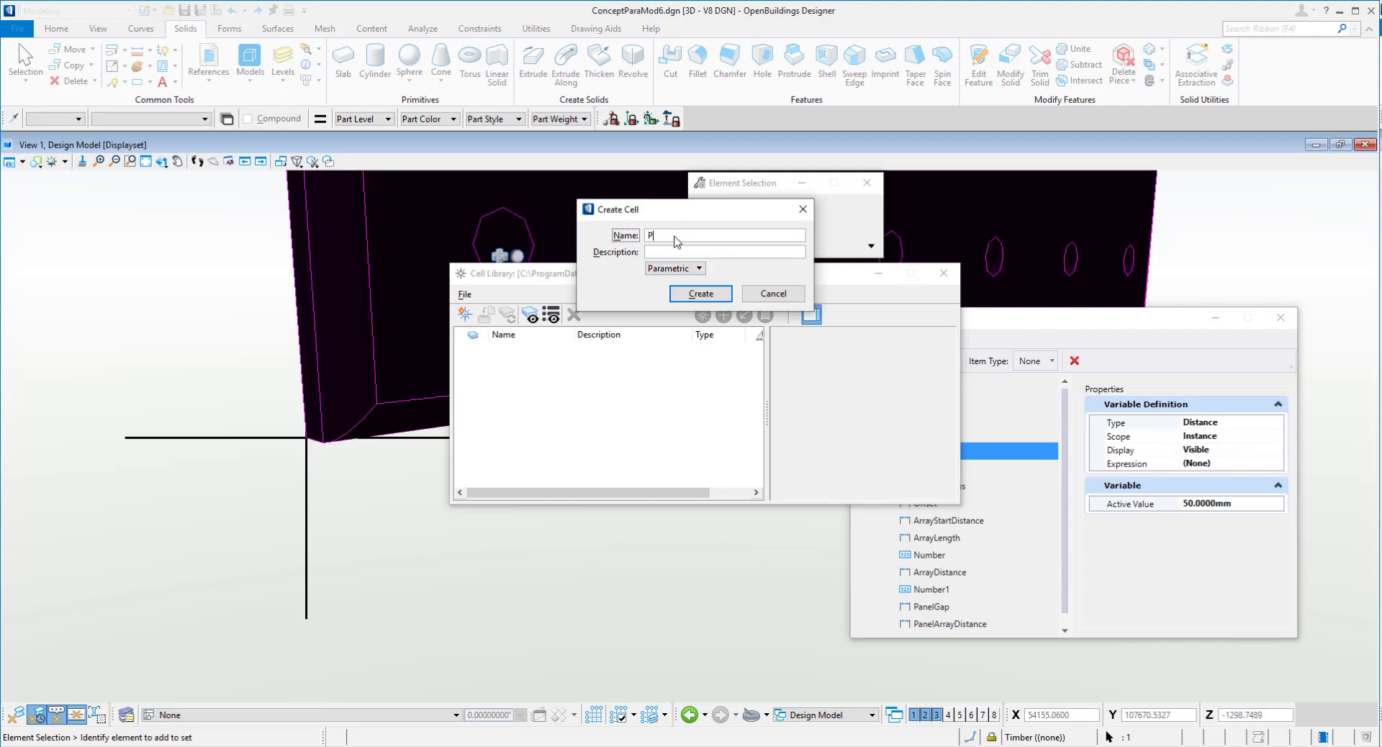
key(BackSpace)
key(BackSpace)
text(Wall Panel)
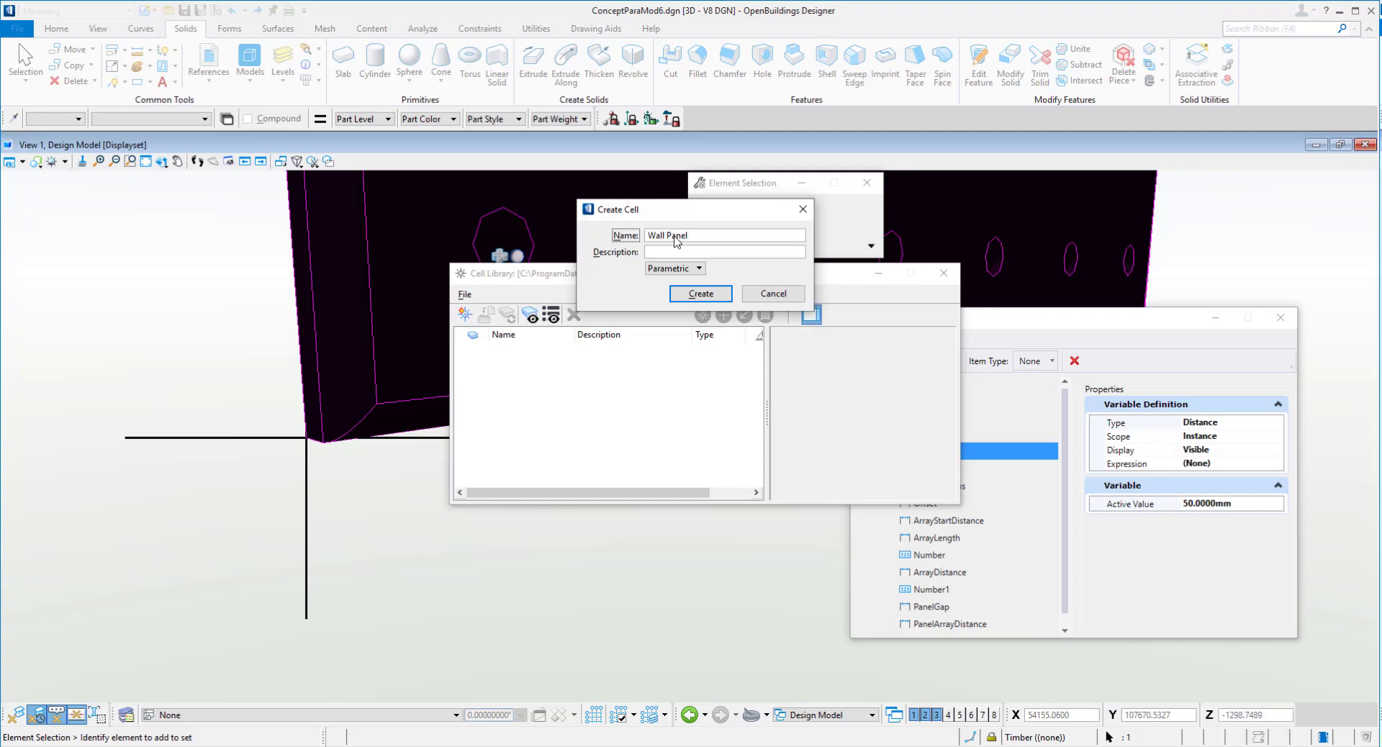
click(702, 295)
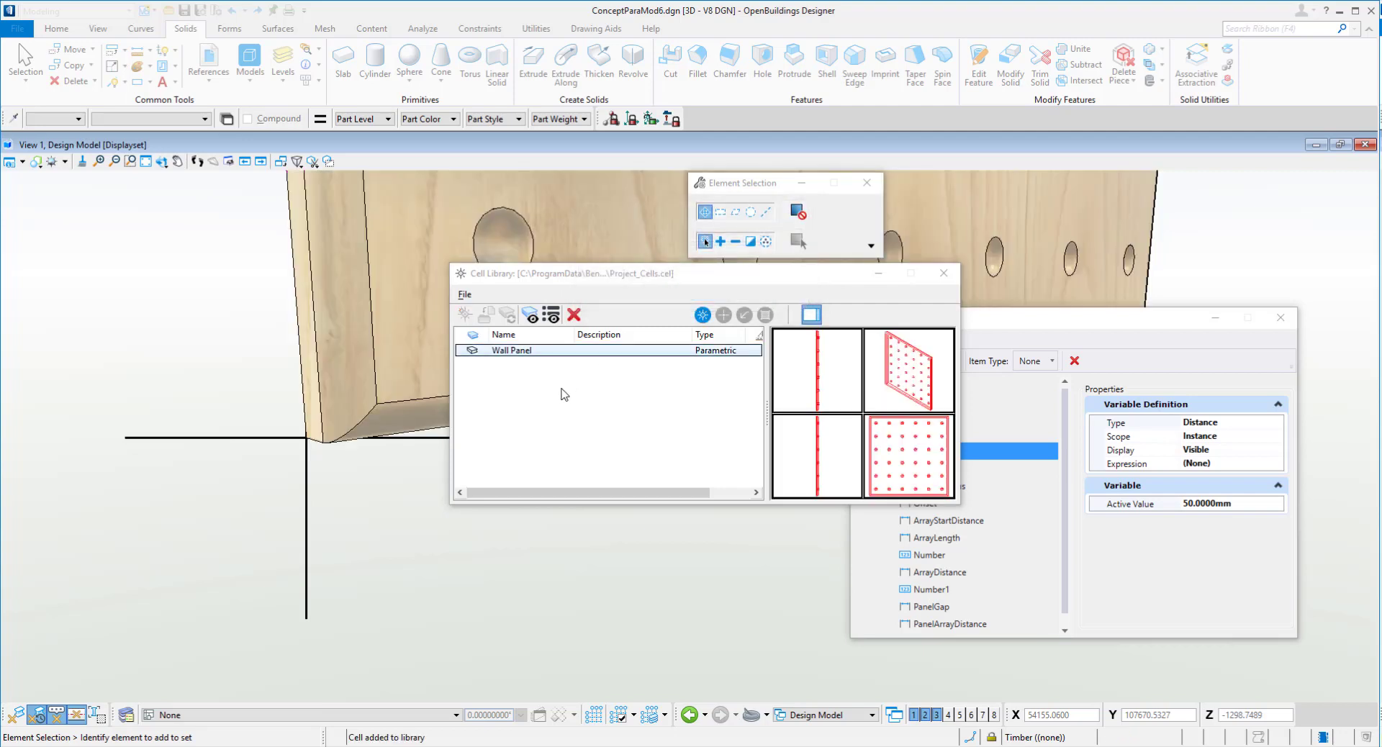
- Place a Wall Panel cell with its Number variable set to 9
click(529, 352)
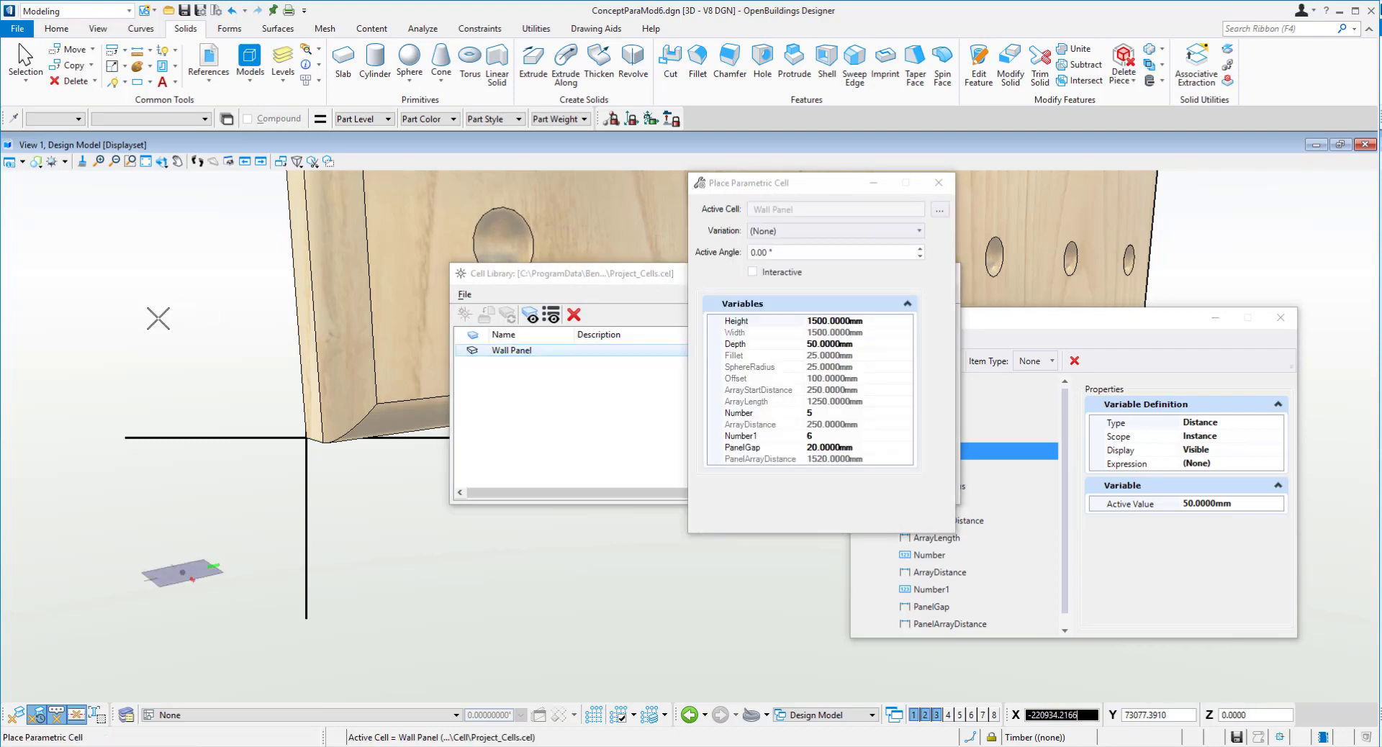
scroll(254, 373, down, 3)
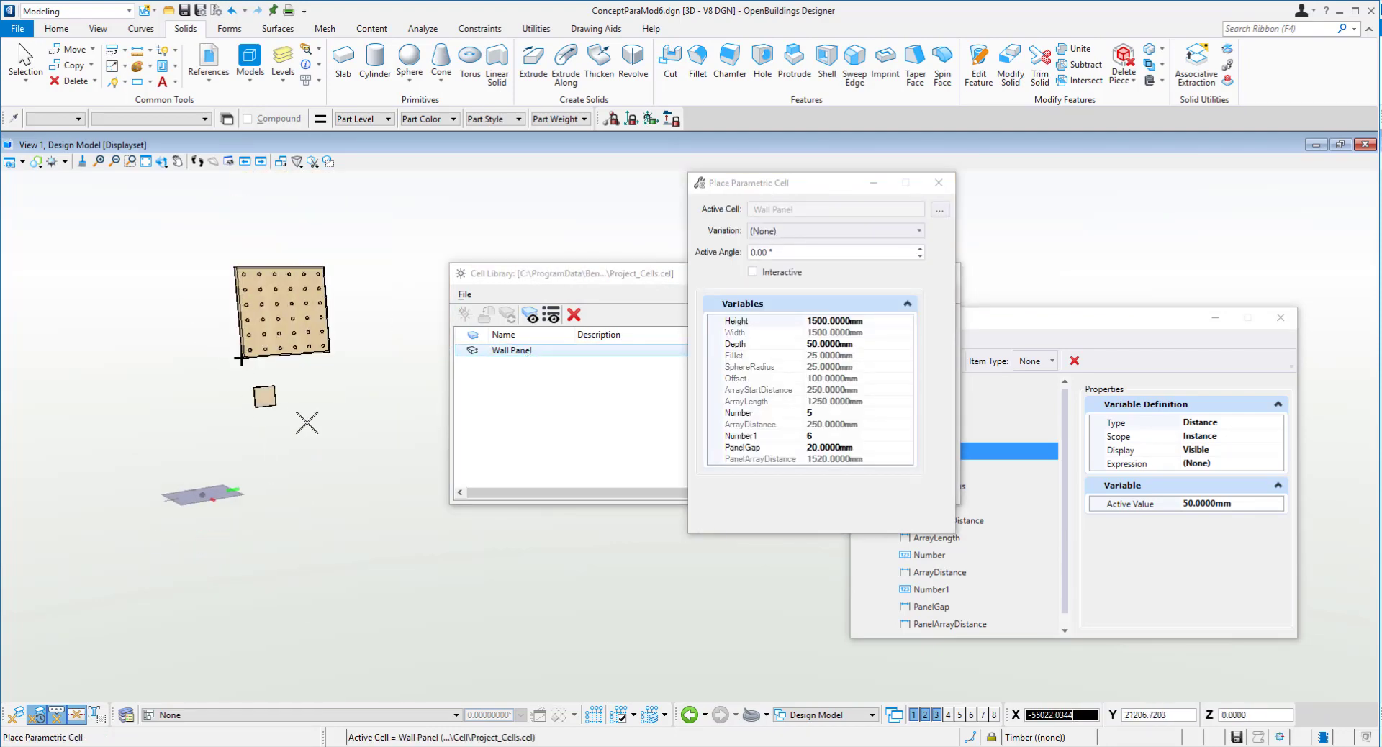
shift+middle_drag(300, 383, 287, 469)
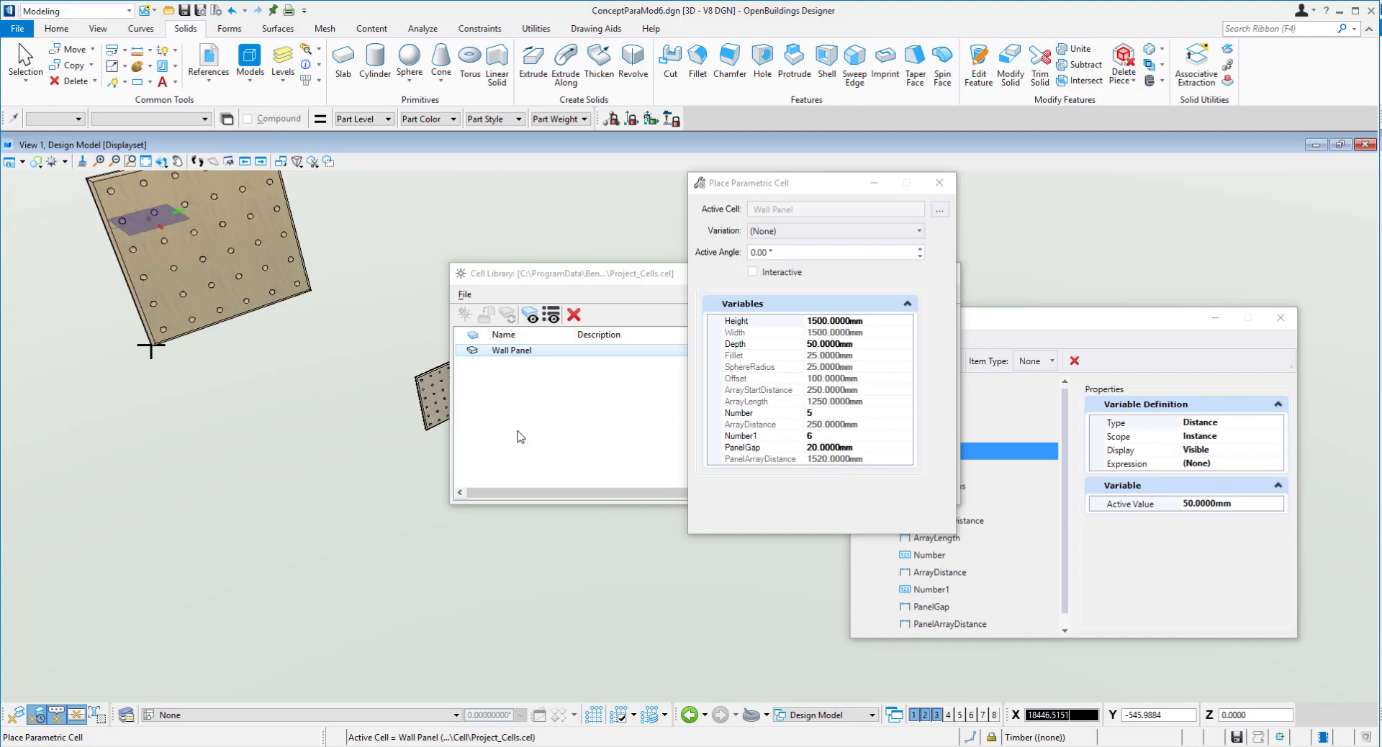
text(9)
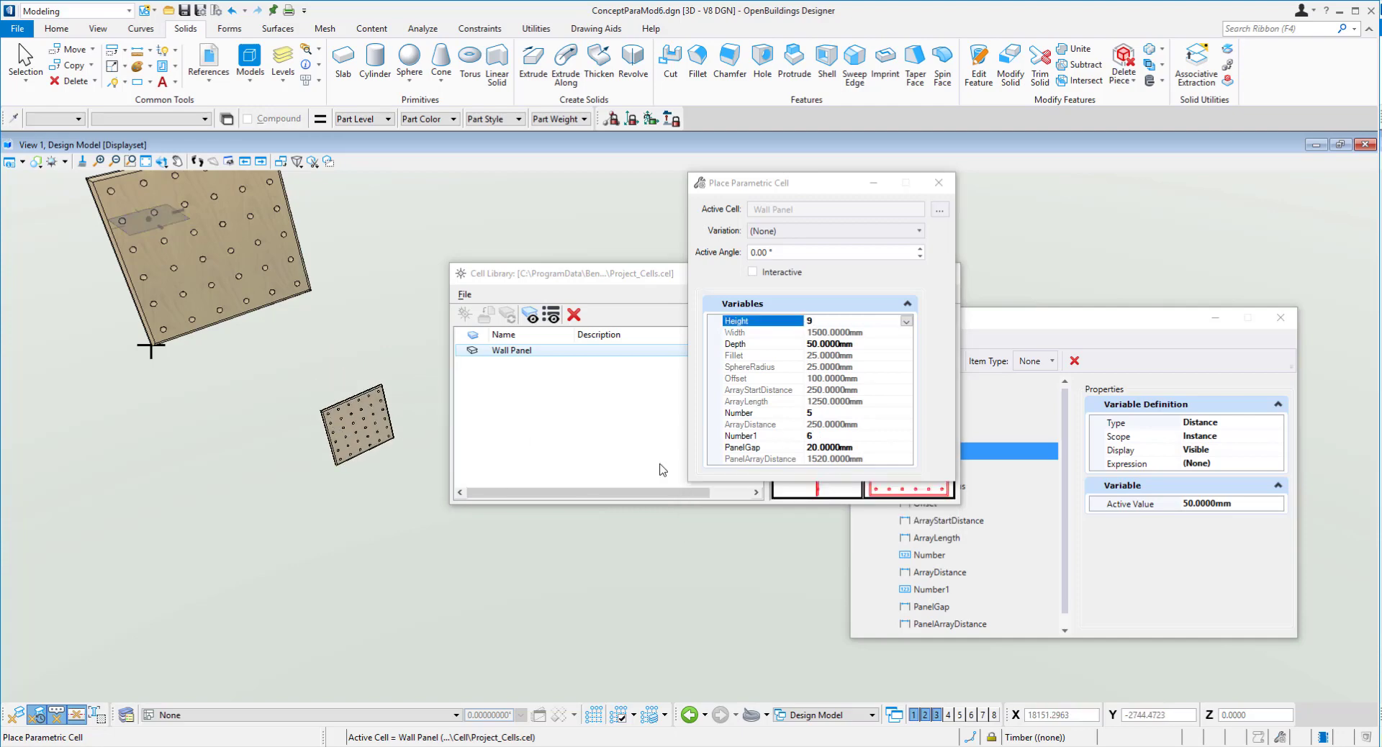
click(821, 413)
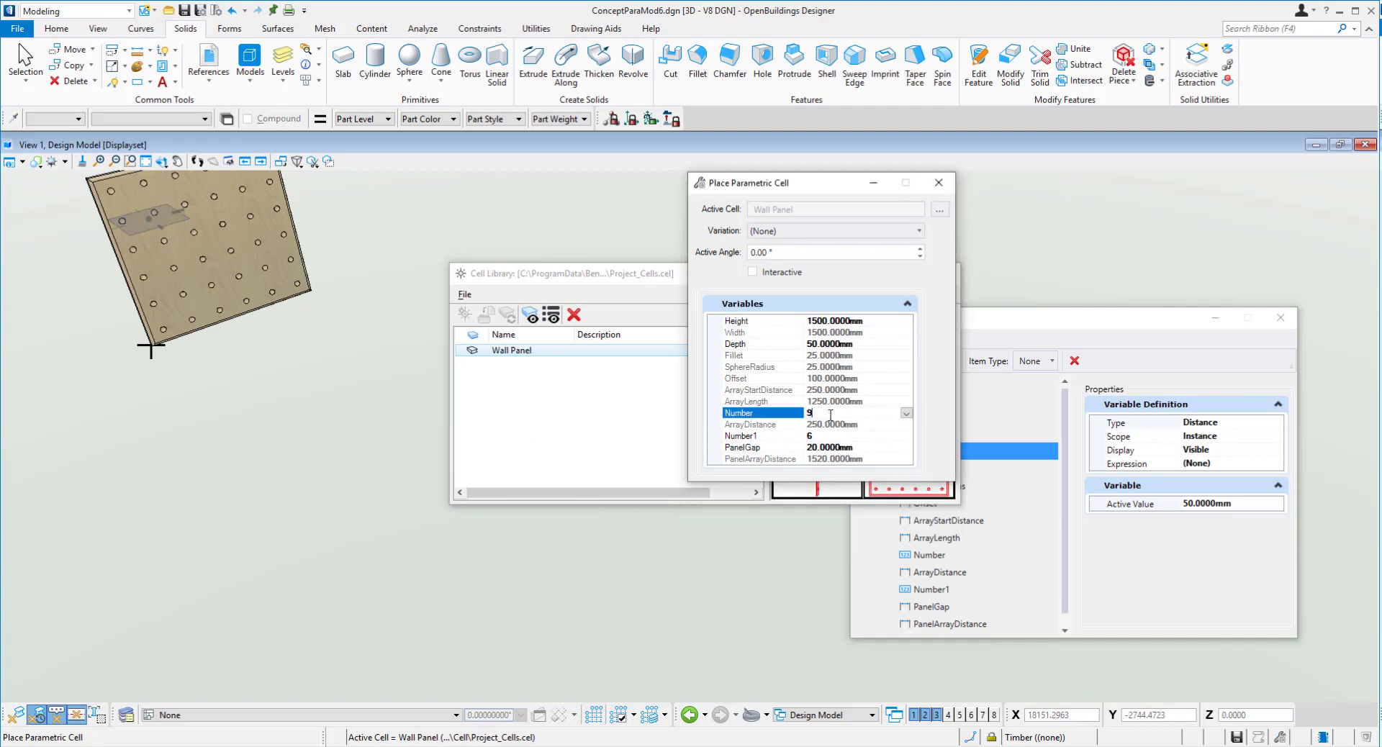
key(Return)
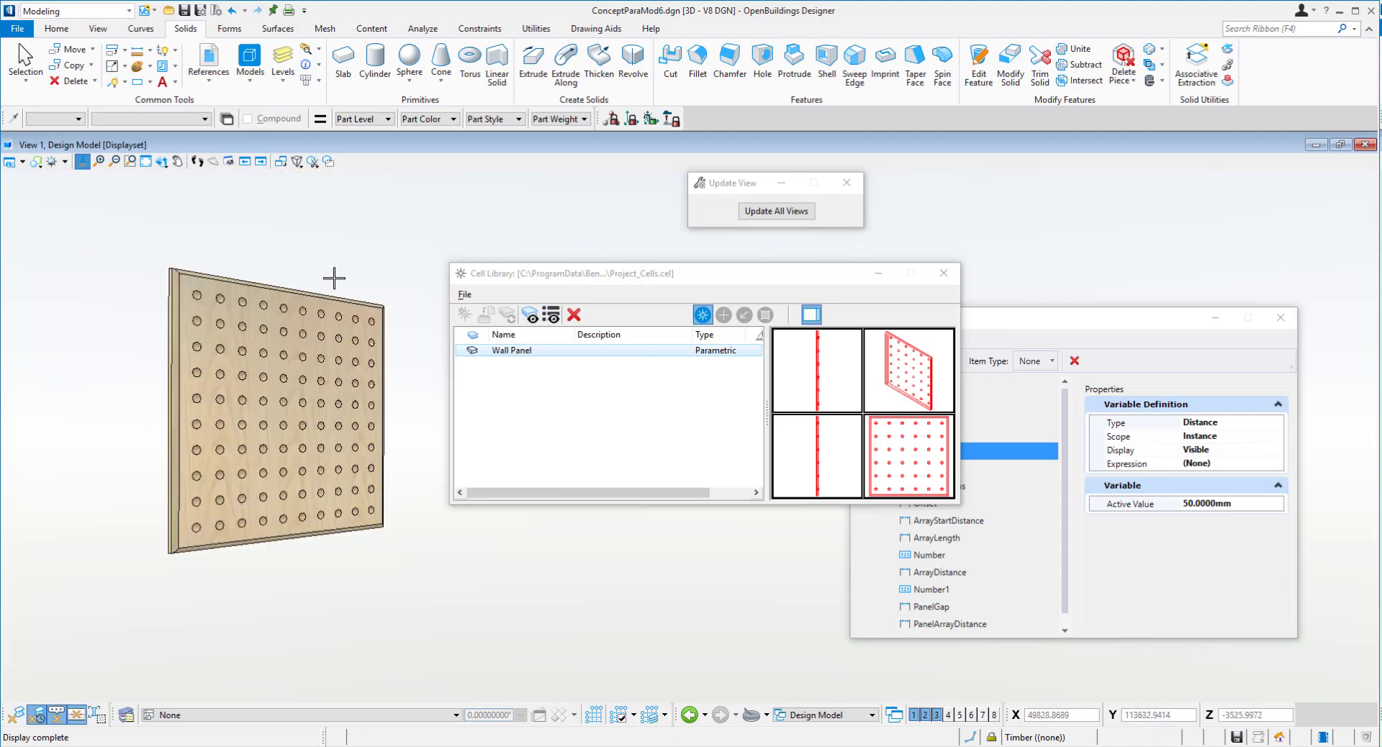
shift+middle_drag(330, 272, 421, 301)
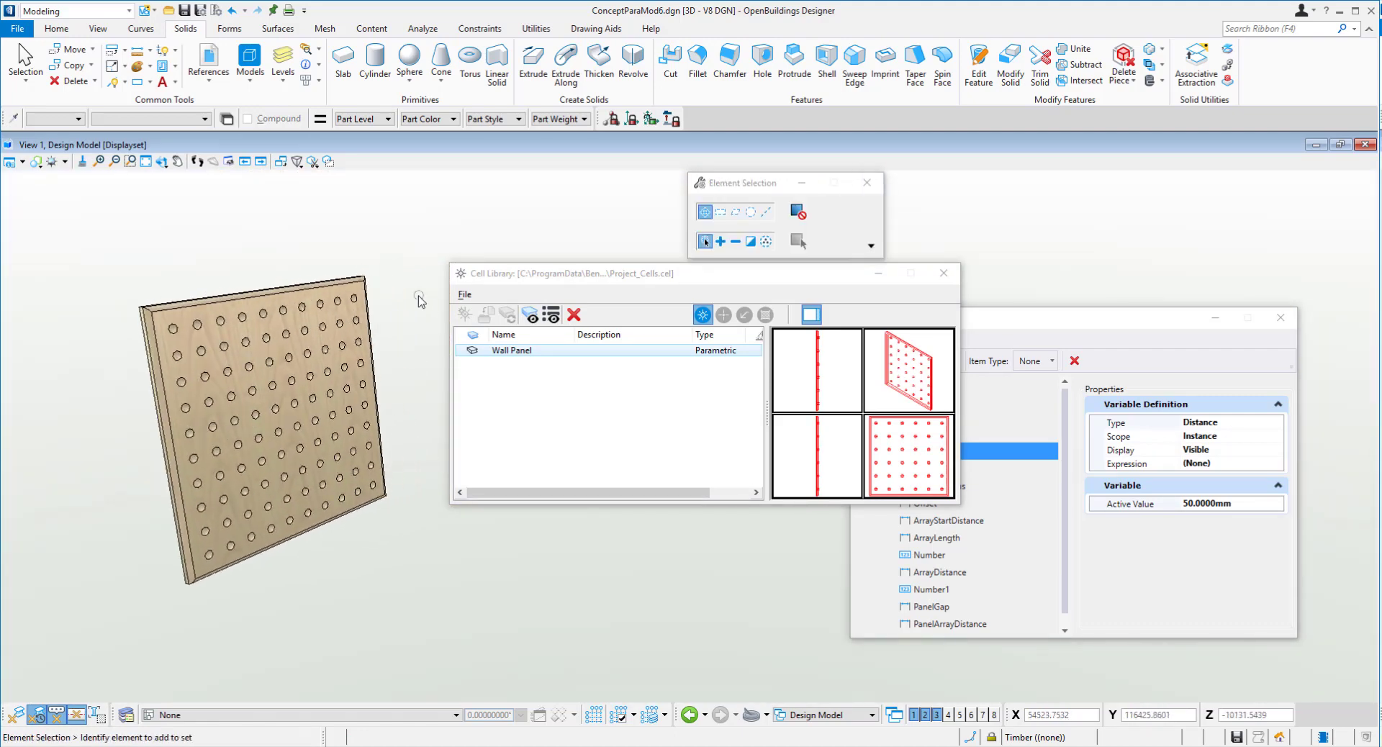
- Array the placed Wall Panel into 5 rows by 3 columns at 1520 spacing
click(1150, 50)
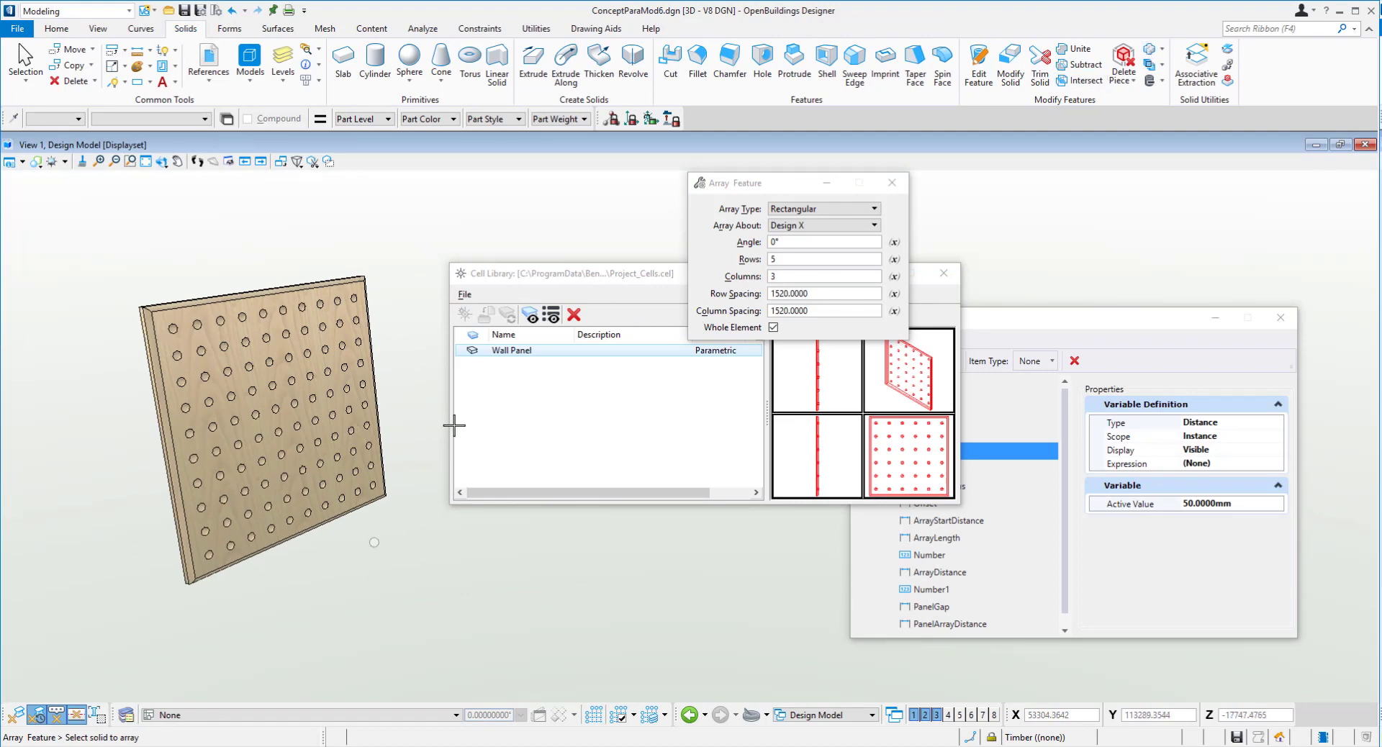
scroll(487, 596, down, 3)
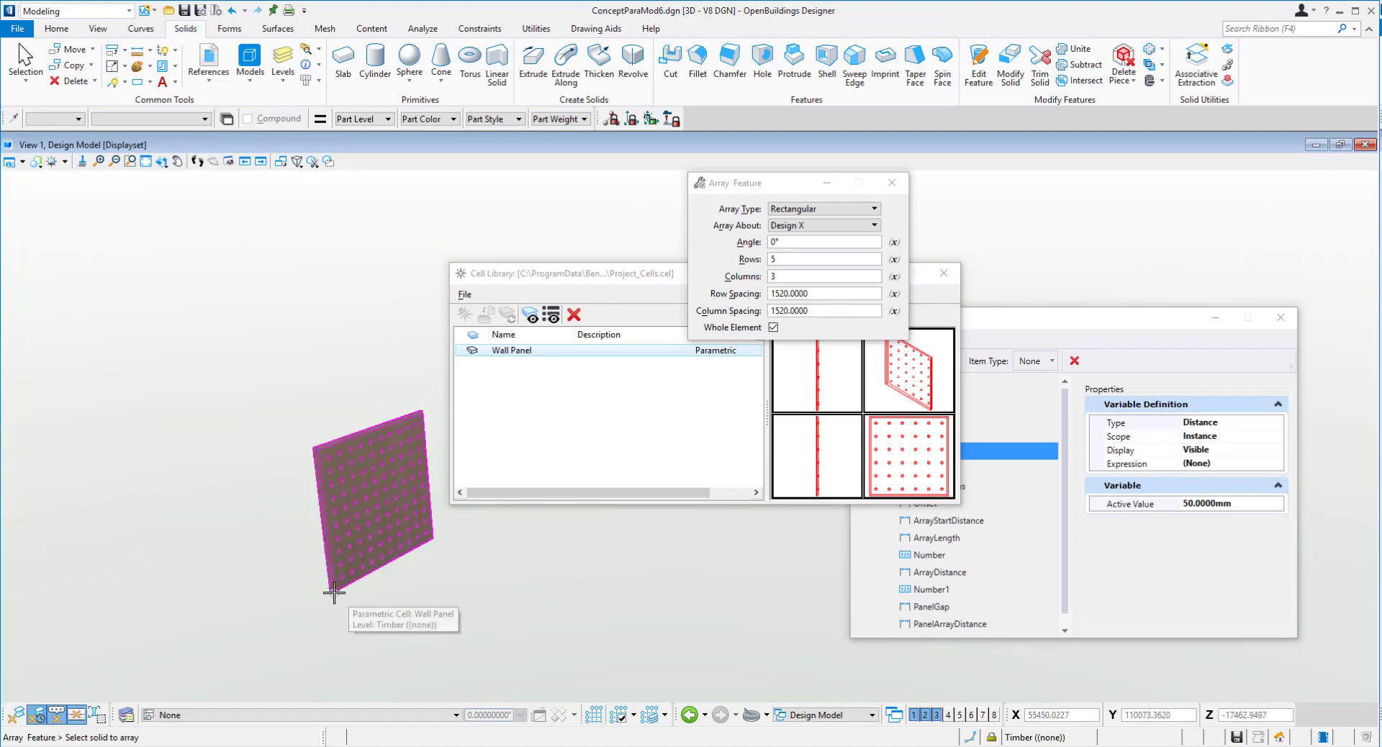
click(334, 592)
click(462, 547)
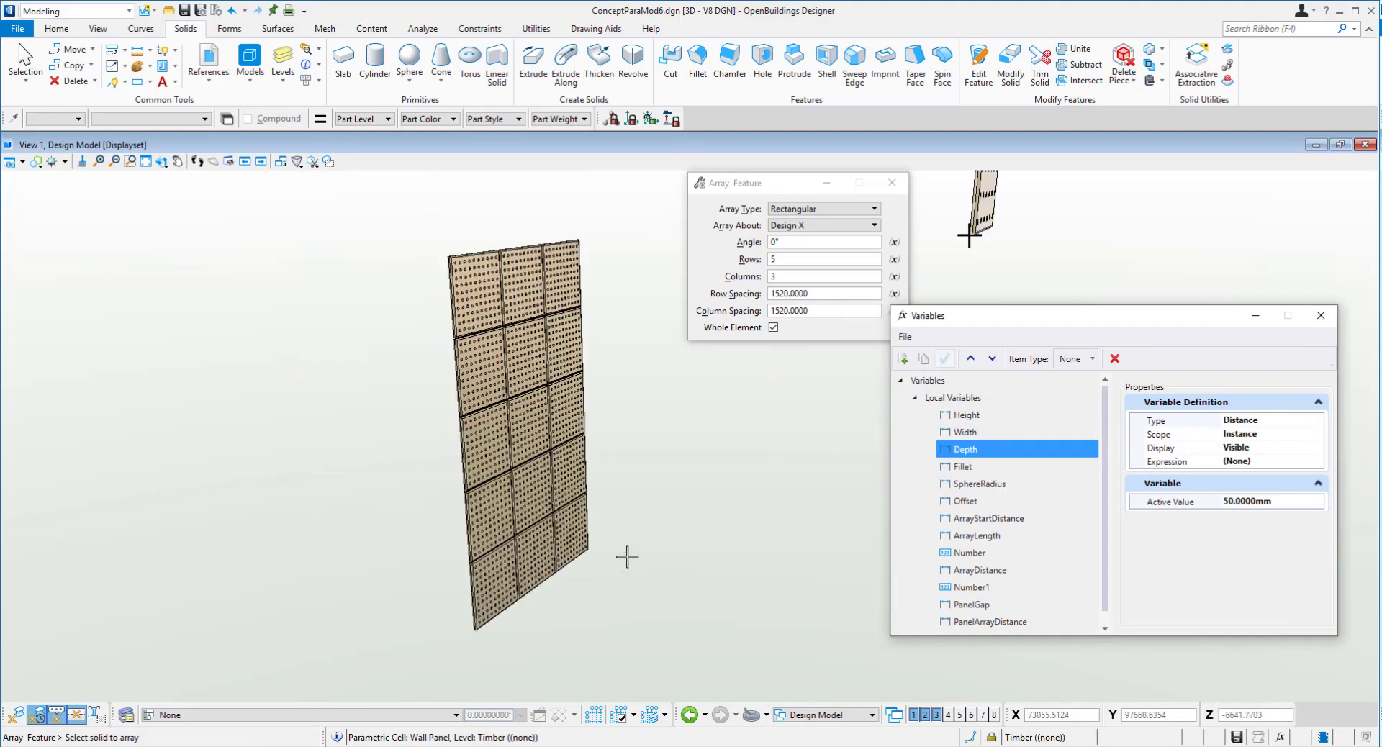
mouse_move(638, 565)
shift+middle_down()
mouse_move(651, 506)
mouse_move(635, 539)
shift+middle_up()
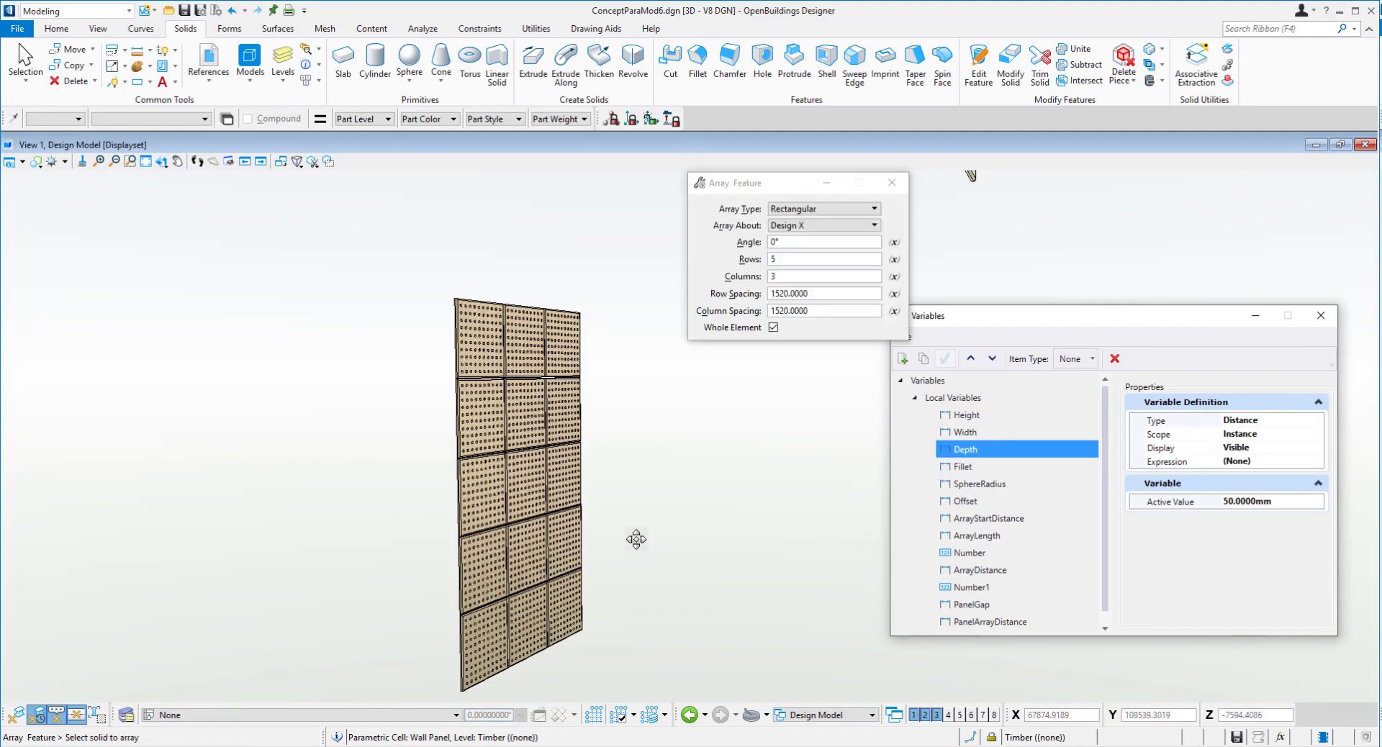